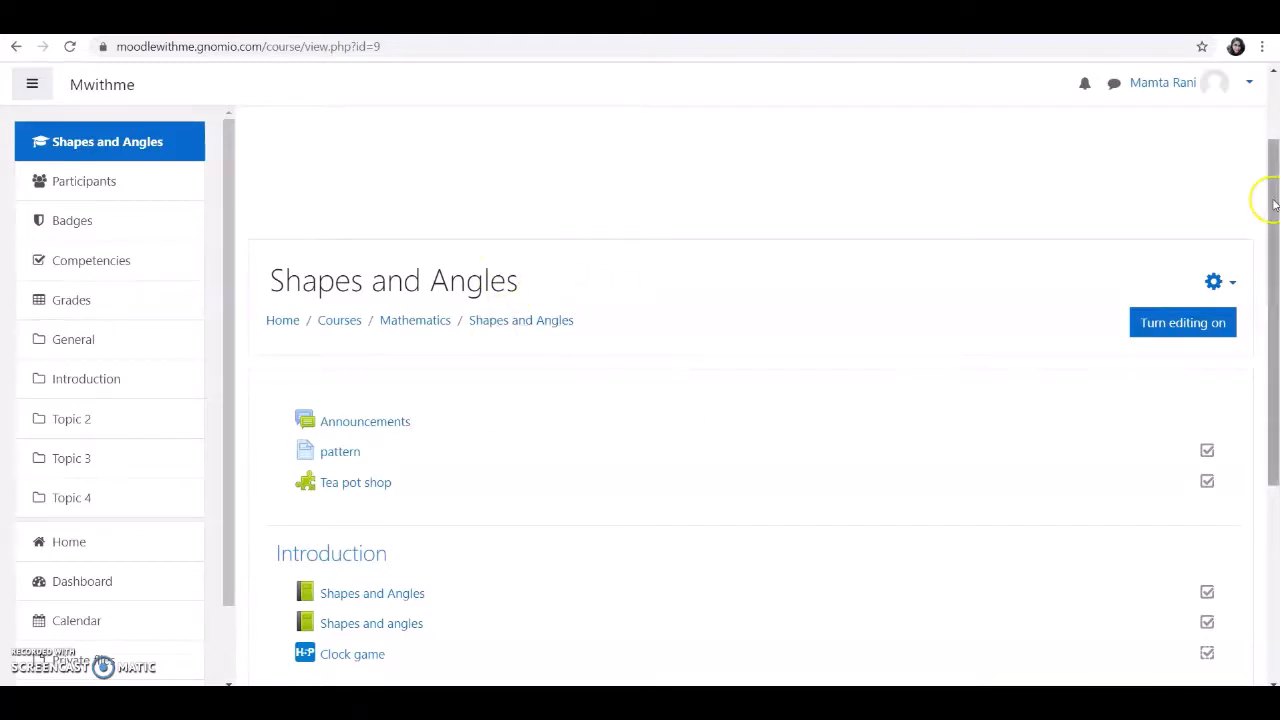
Create a new Interactive Video in the content bank of the Shapes and Angles course.
scroll(1275, 205, "down", 3)
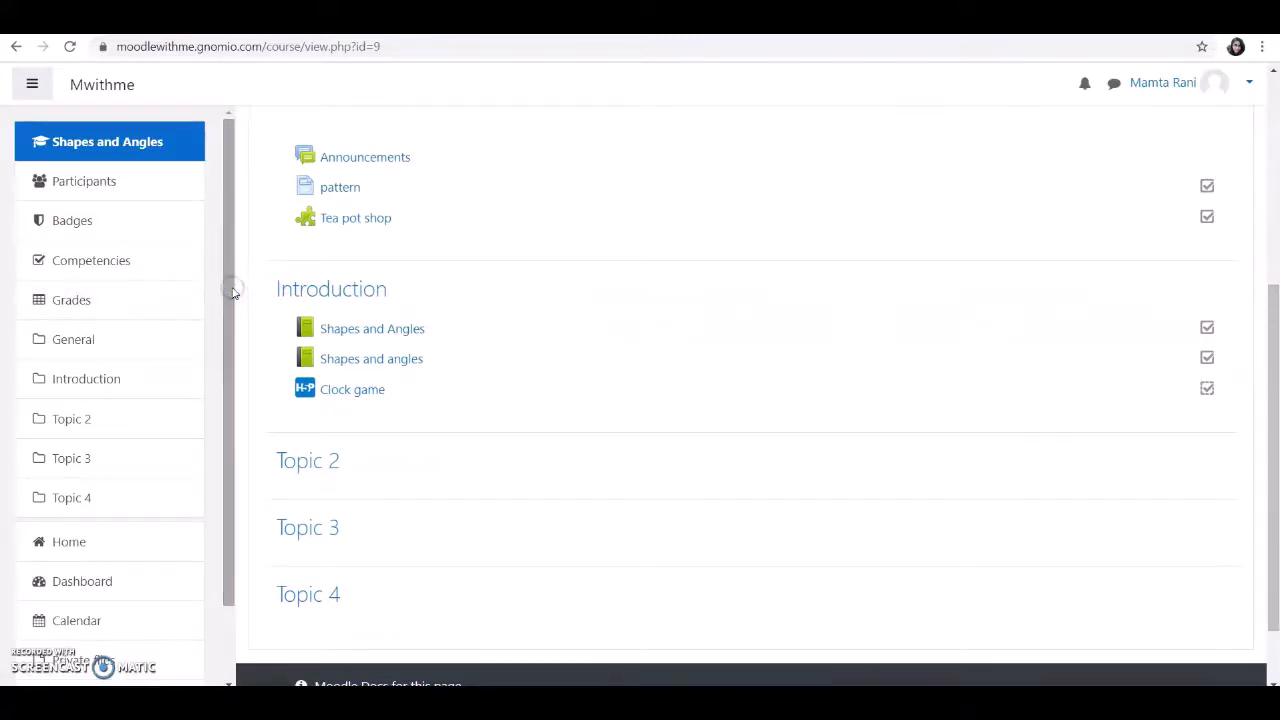
left_click_drag(232, 292, 223, 364)
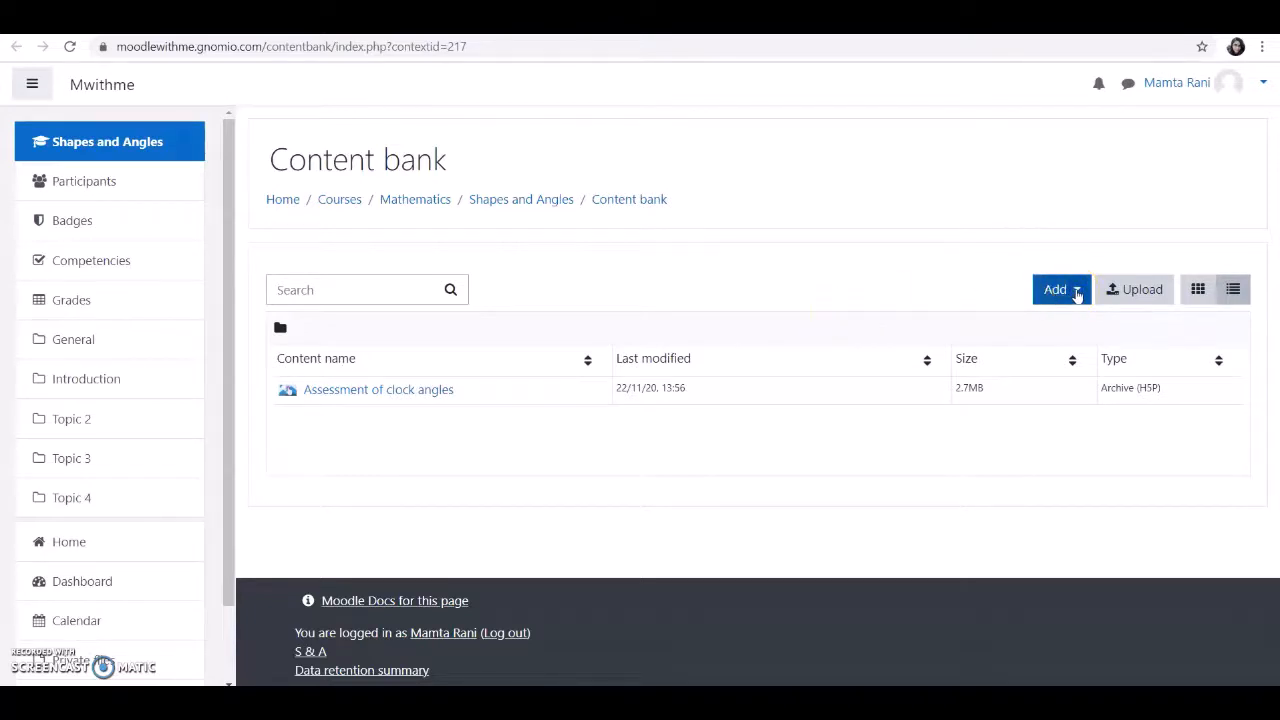
left_click(1076, 290)
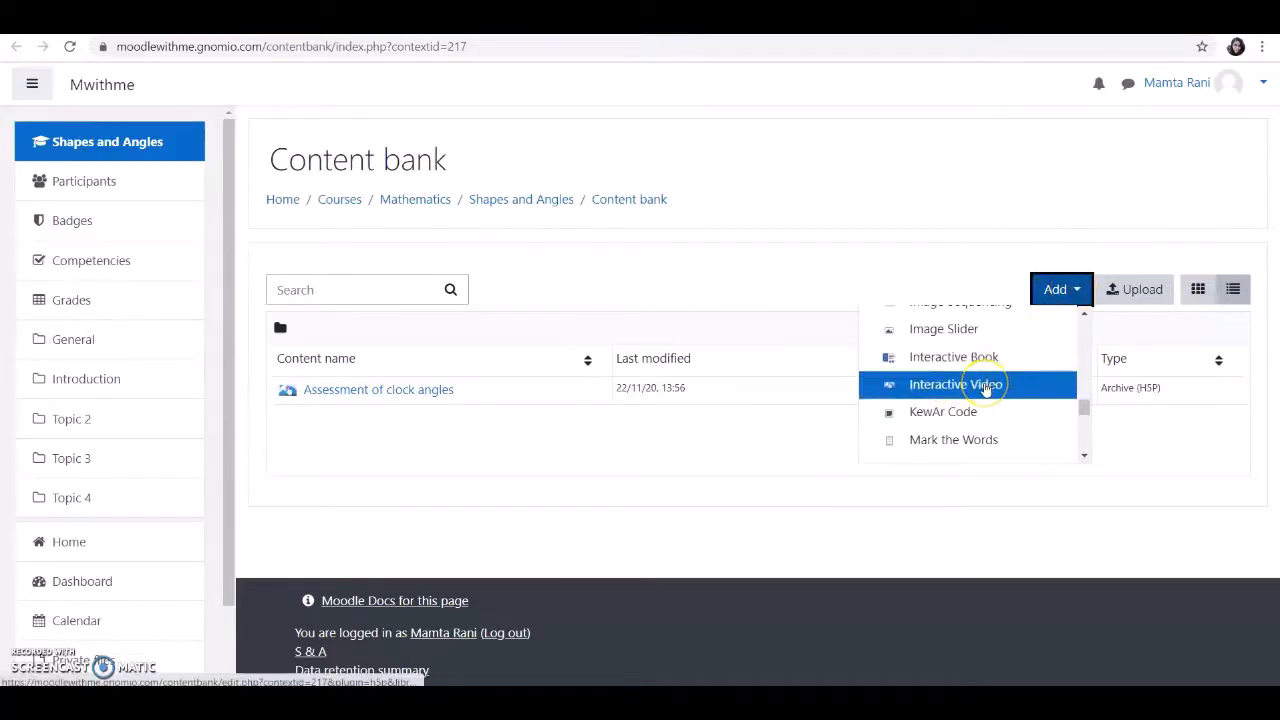
left_click(986, 386)
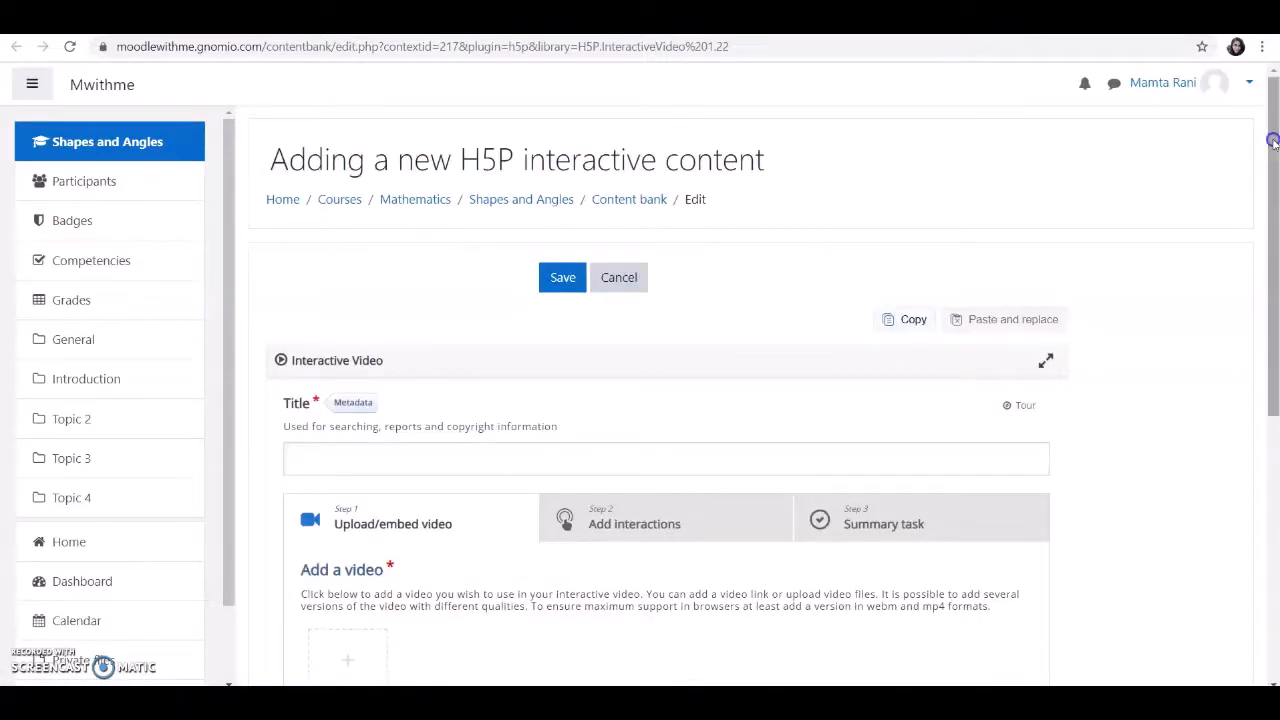
Title the new interactive video content "Angles".
left_click_drag(1272, 141, 1274, 248)
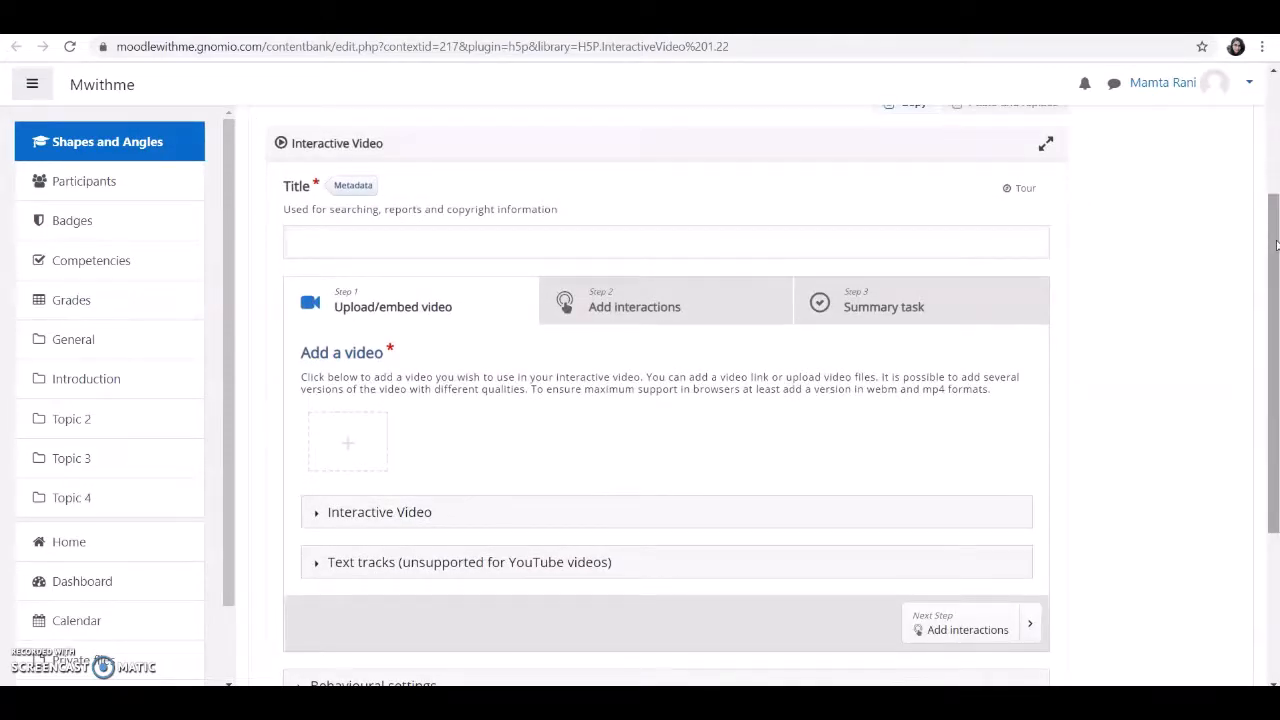
left_click(577, 245)
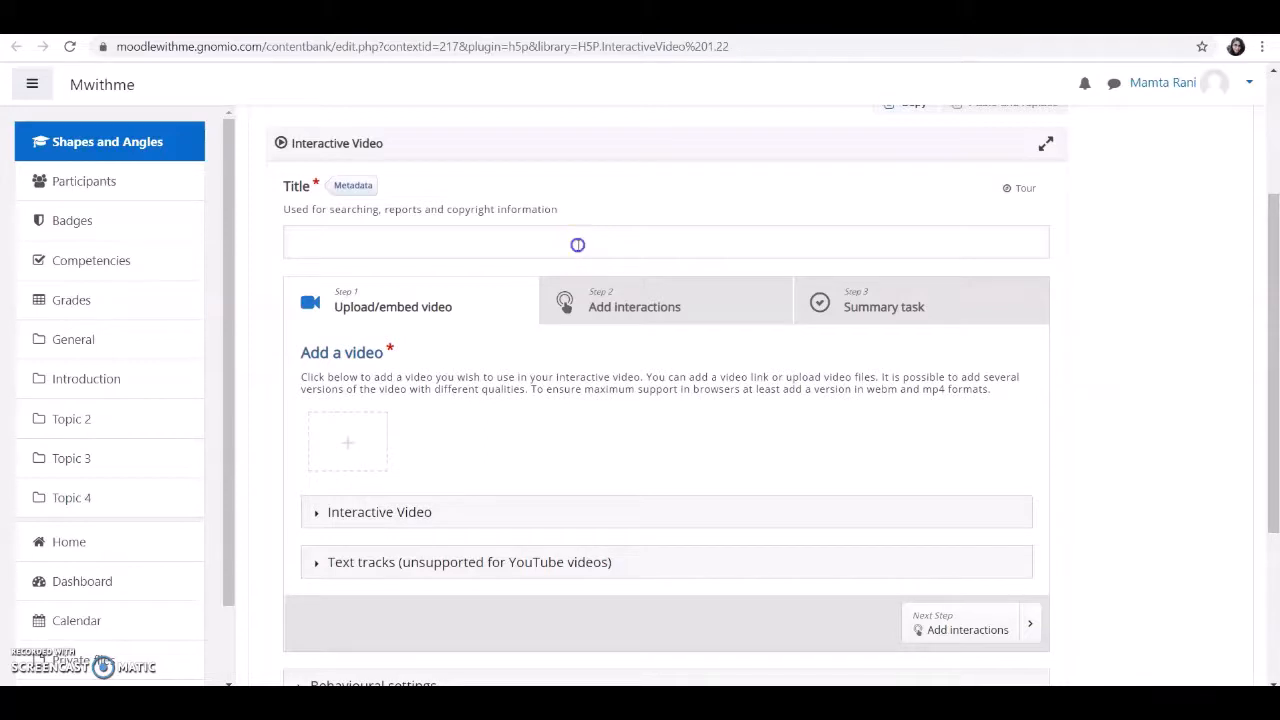
left_click(466, 244)
left_click(403, 242)
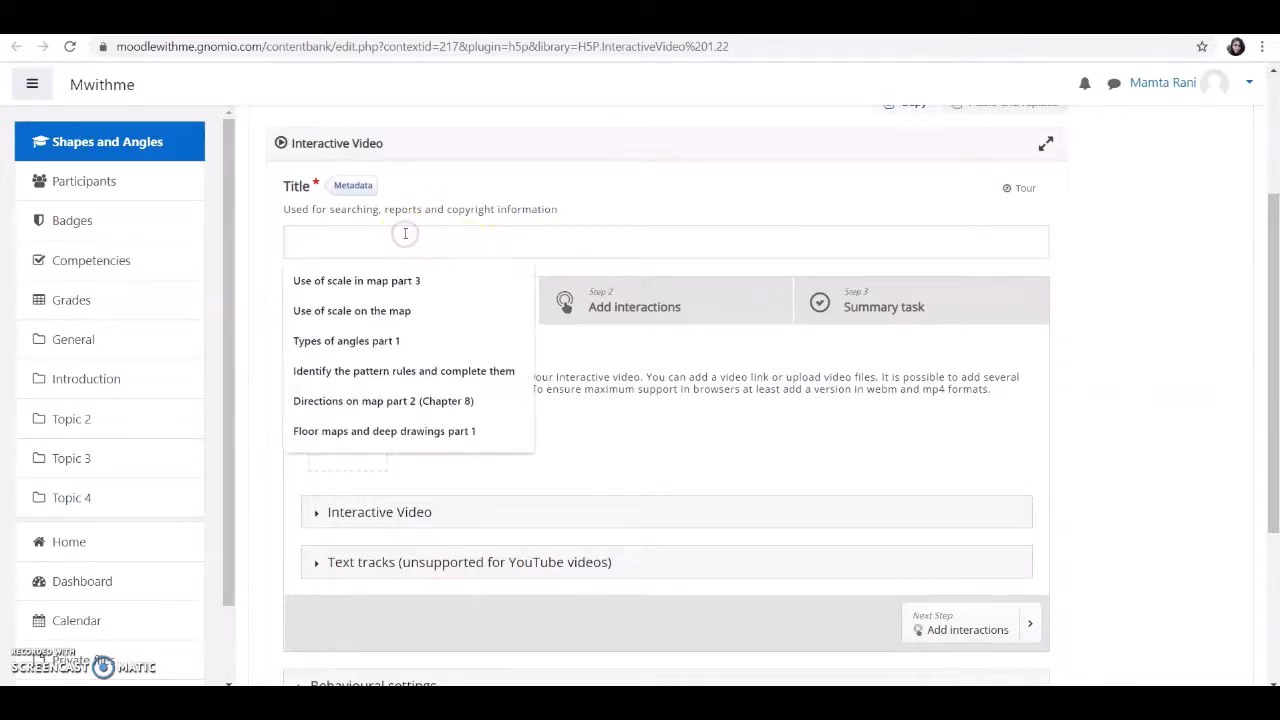
type("Angles")
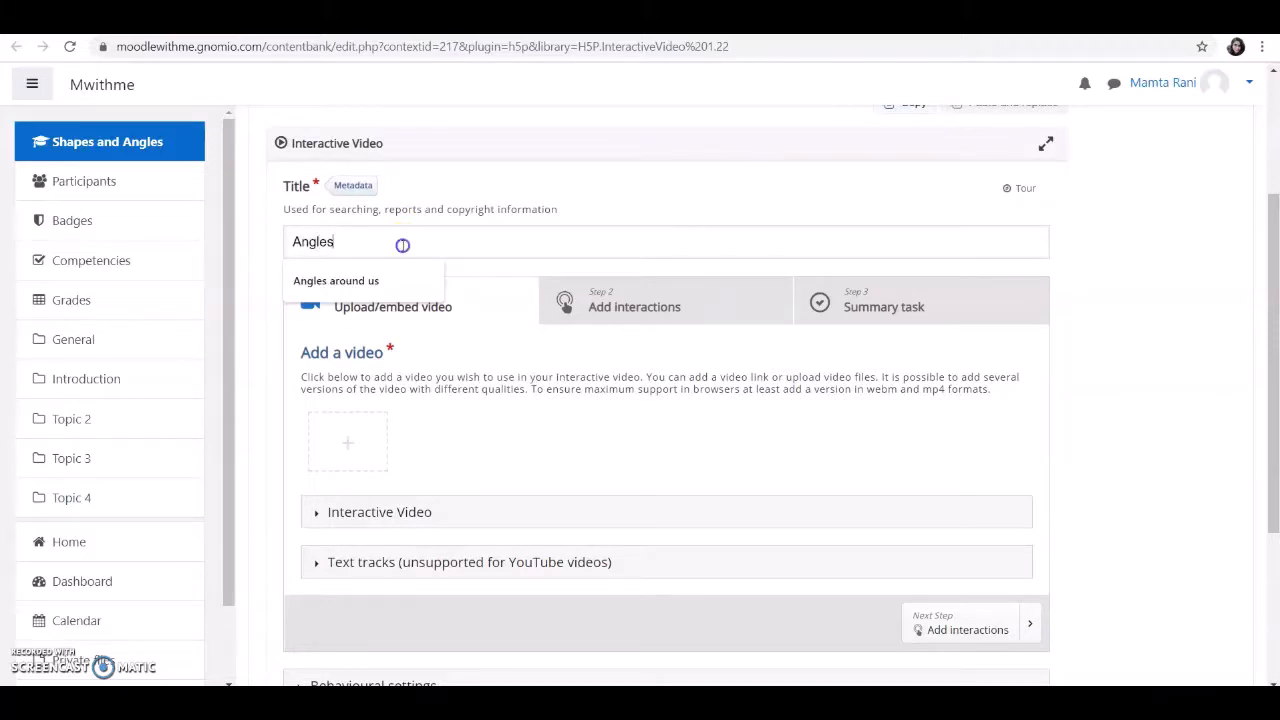
Start adding a video, switch to YouTube and copy the share link of "Angles in closed figures | Part 1/3 | English | Class 5".
left_click(349, 441)
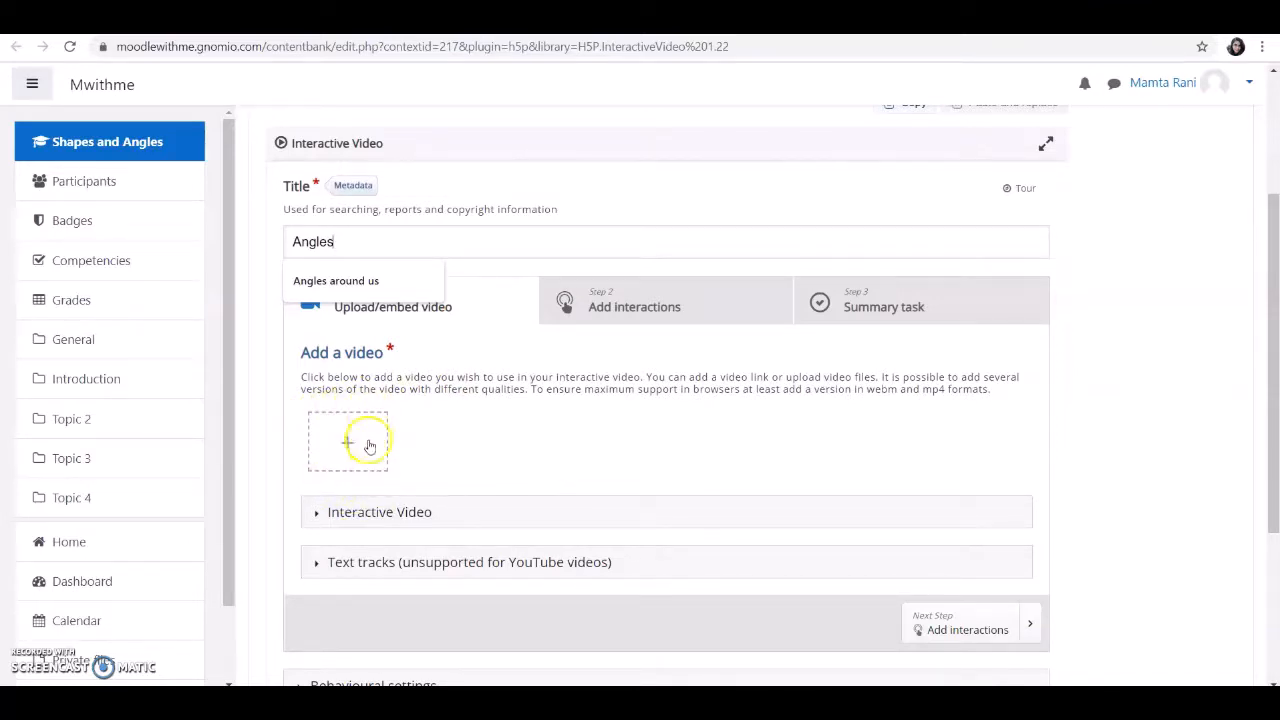
left_click(349, 441)
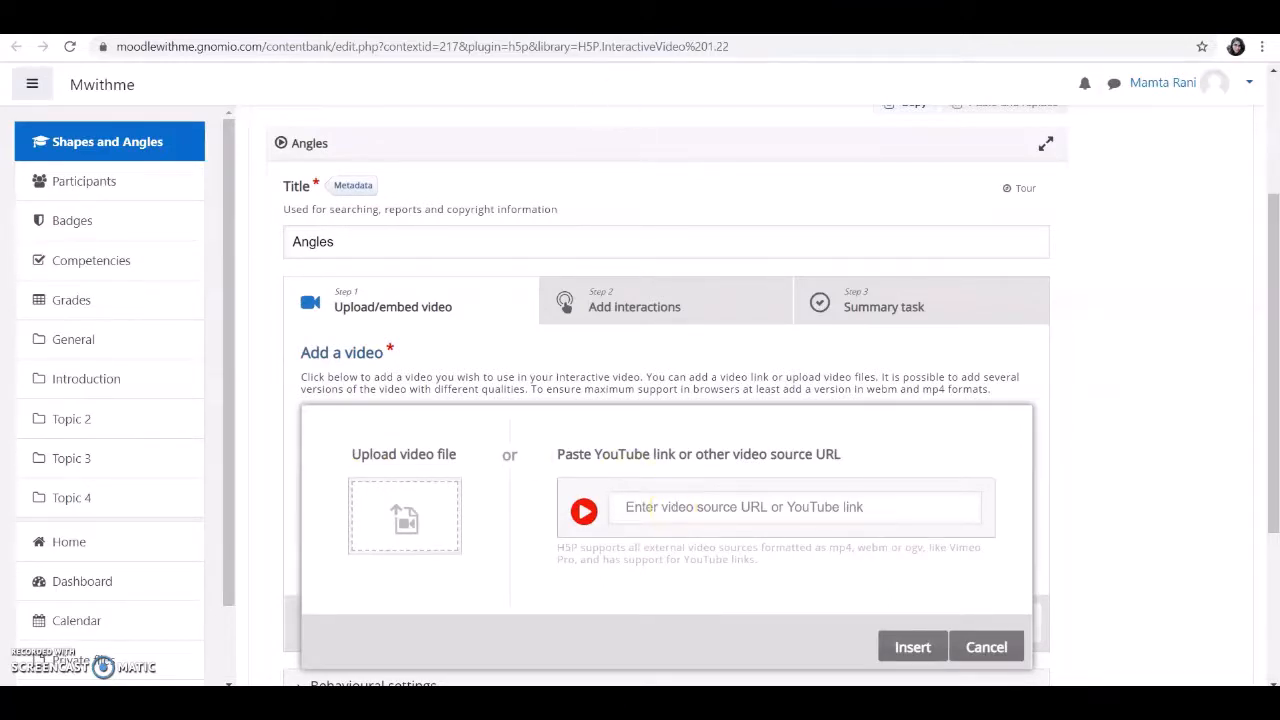
left_click(660, 20)
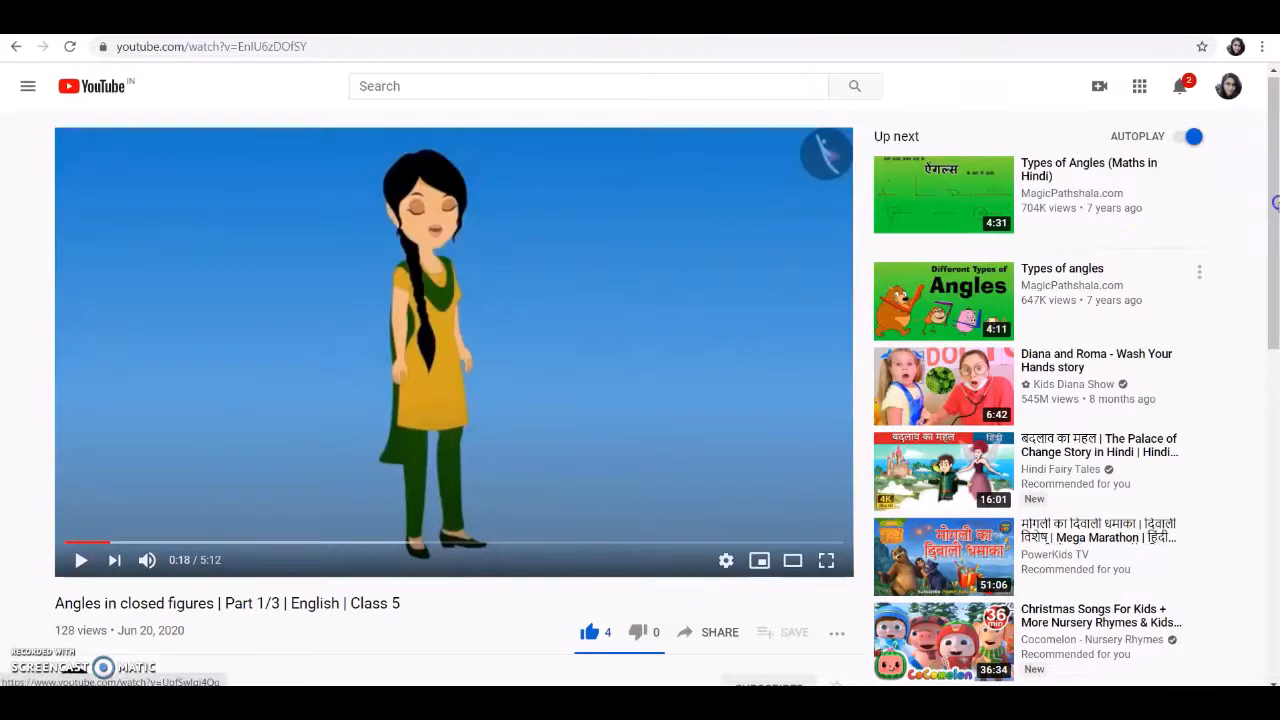
left_click_drag(1274, 155, 1277, 206)
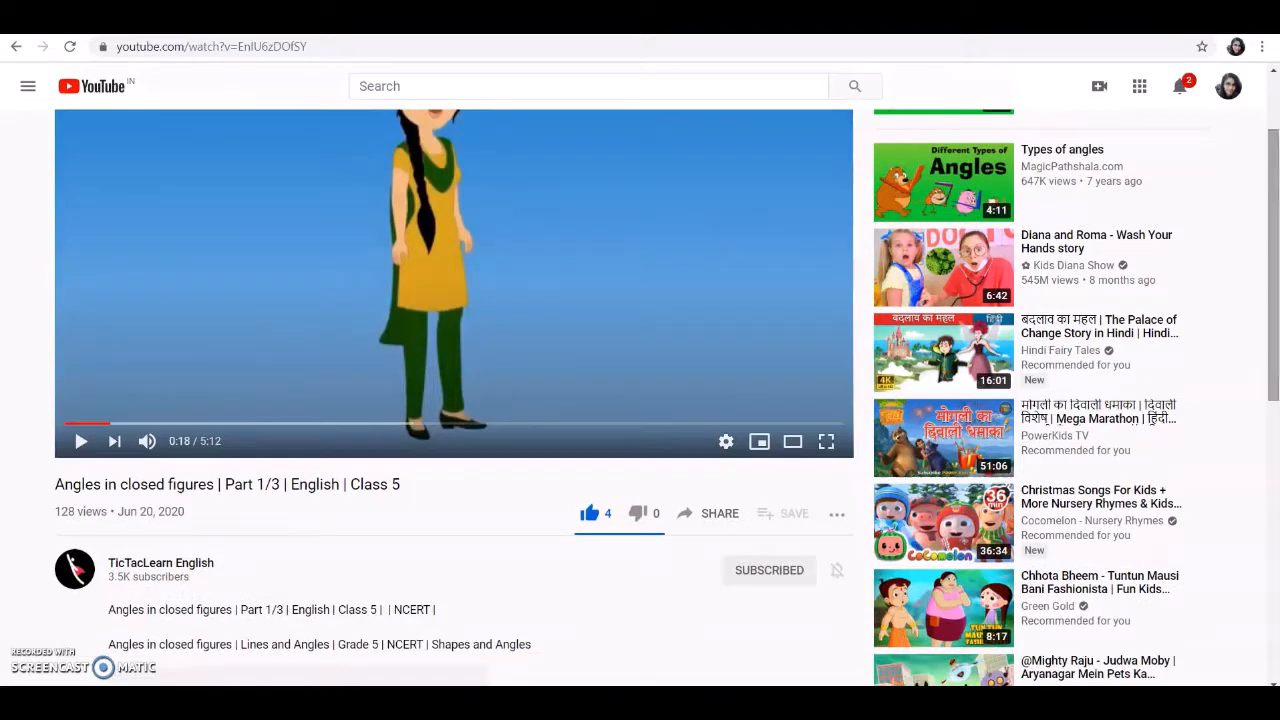
left_click(685, 513)
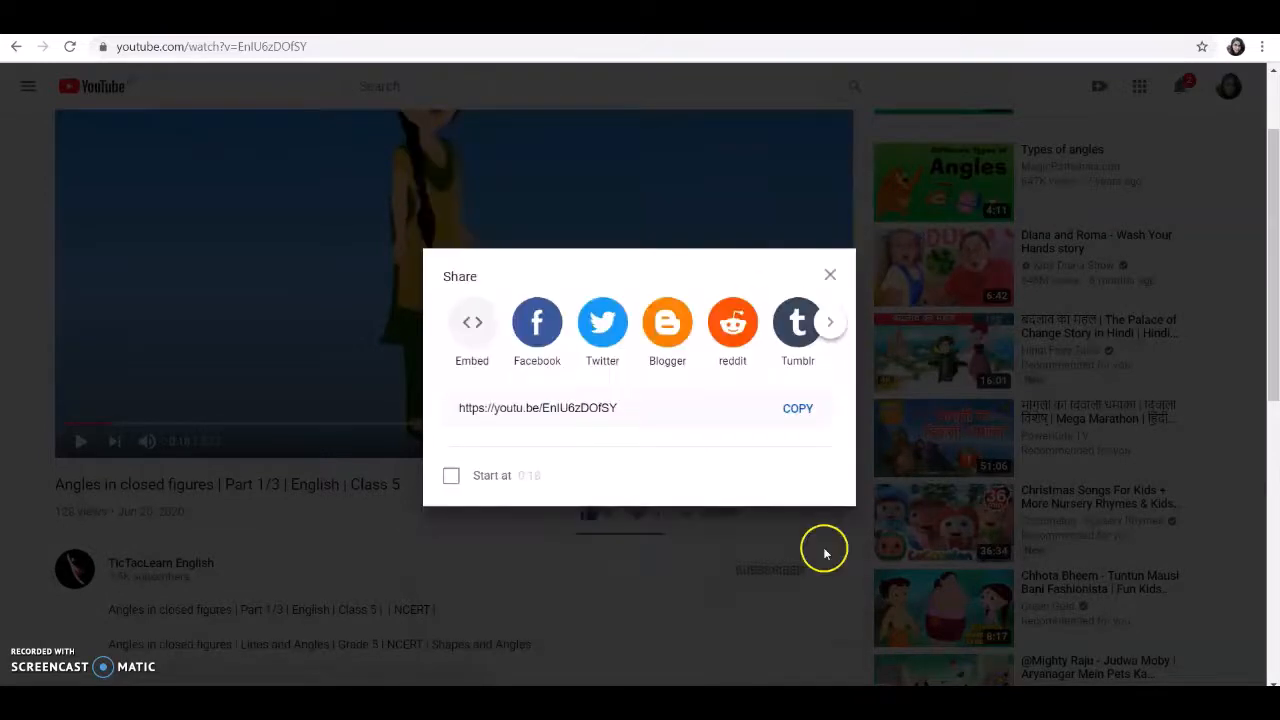
left_click(795, 412)
left_click(800, 409)
key("ctrl+c")
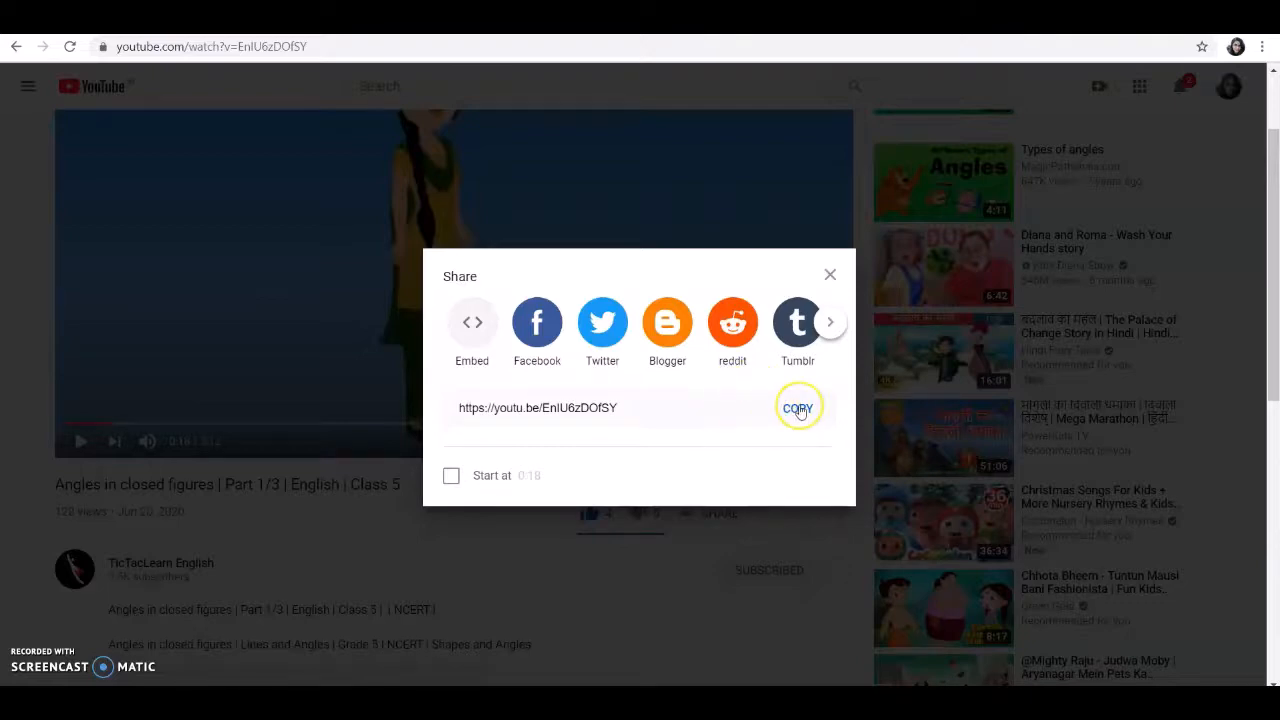
left_click(380, 129)
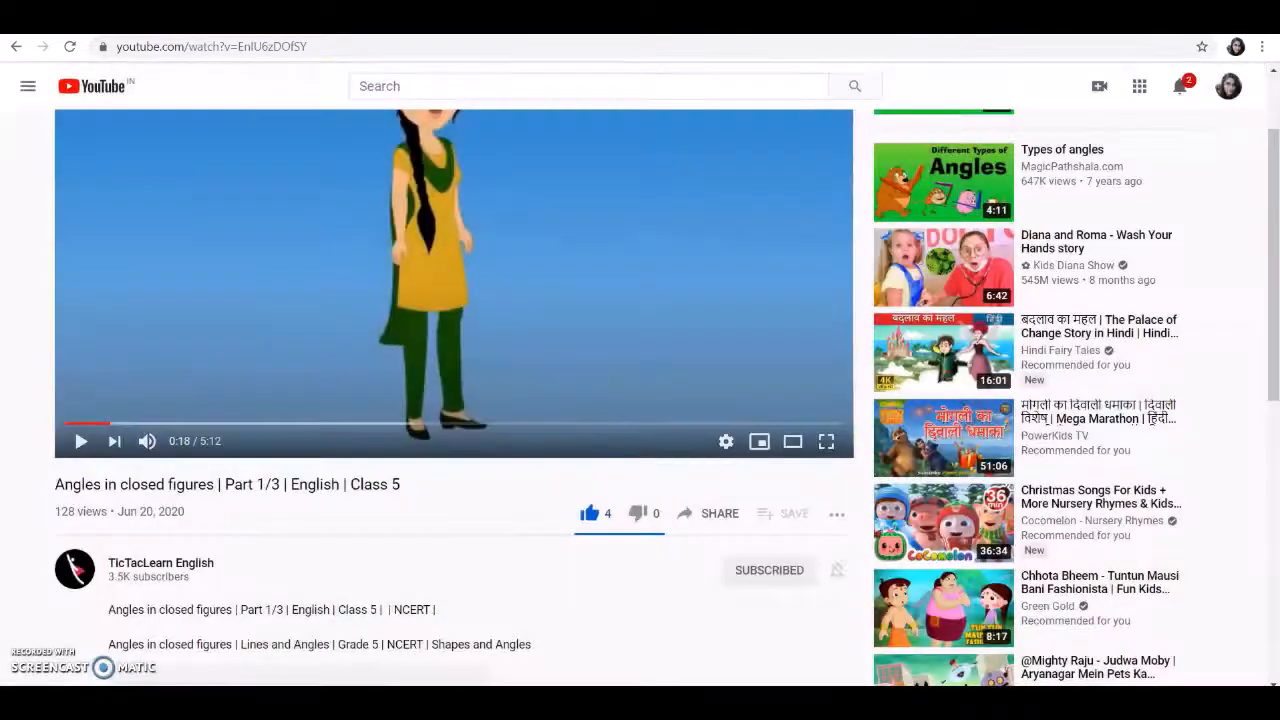
Return to the Moodle editor and insert the copied YouTube link as the video source.
left_click(440, 22)
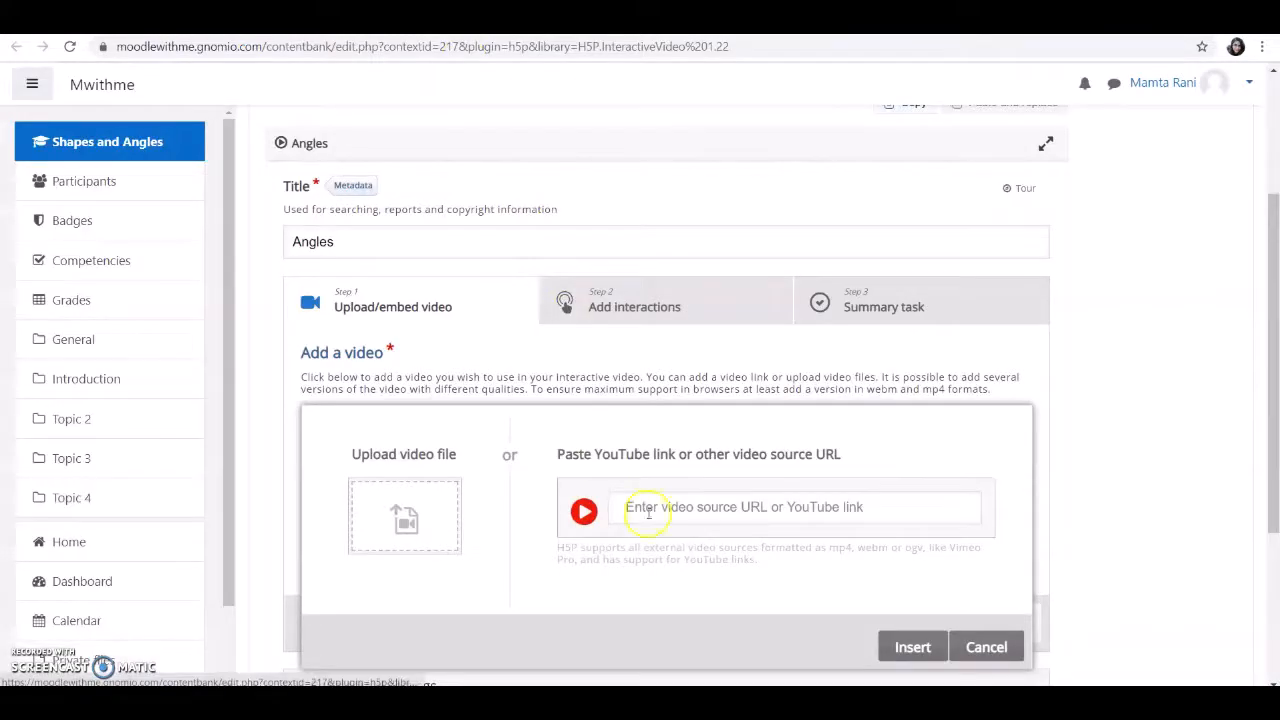
left_click(690, 510)
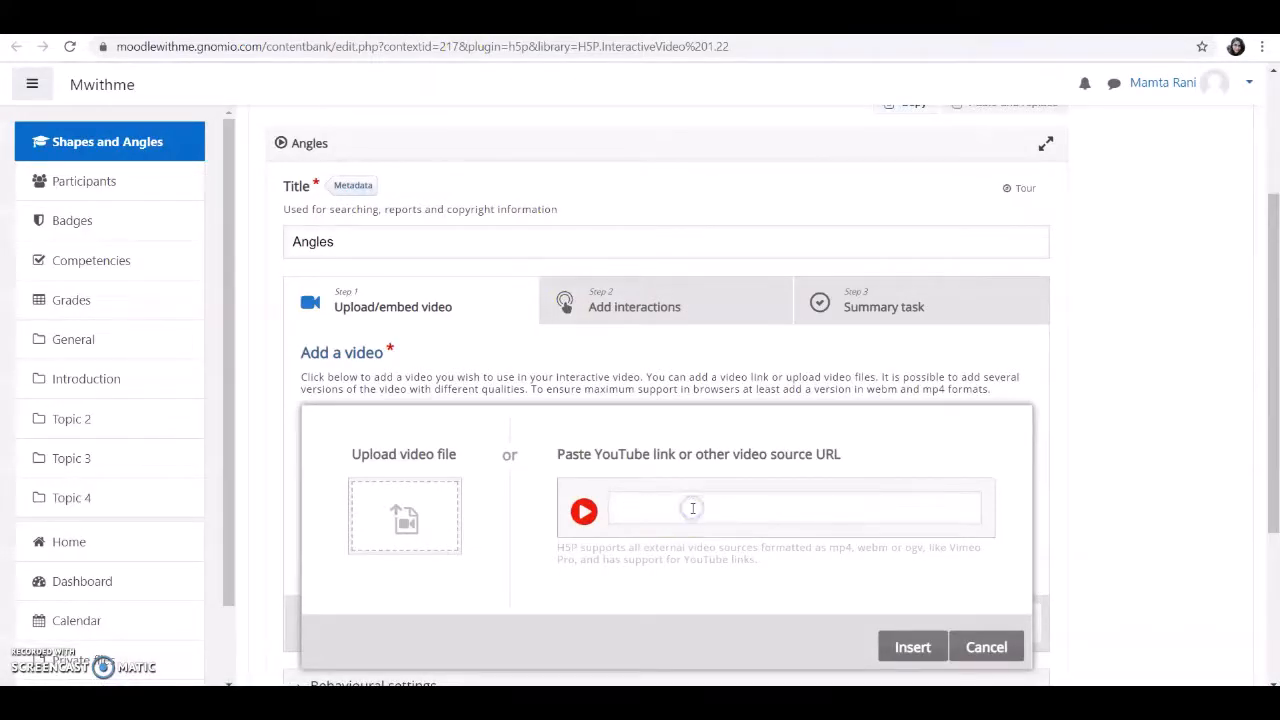
key("ctrl+v")
left_click(910, 648)
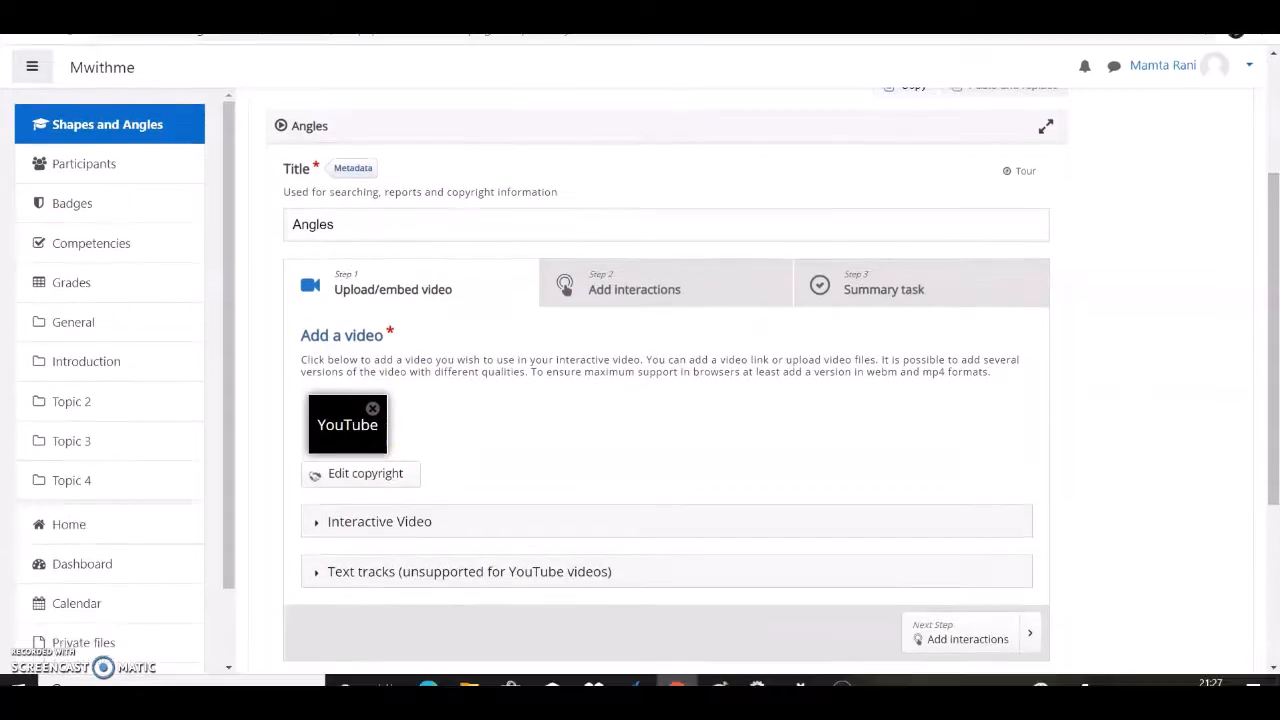
Replace the default title in the Interactive Video settings with "Angles around us".
left_click(493, 508)
left_click(440, 612)
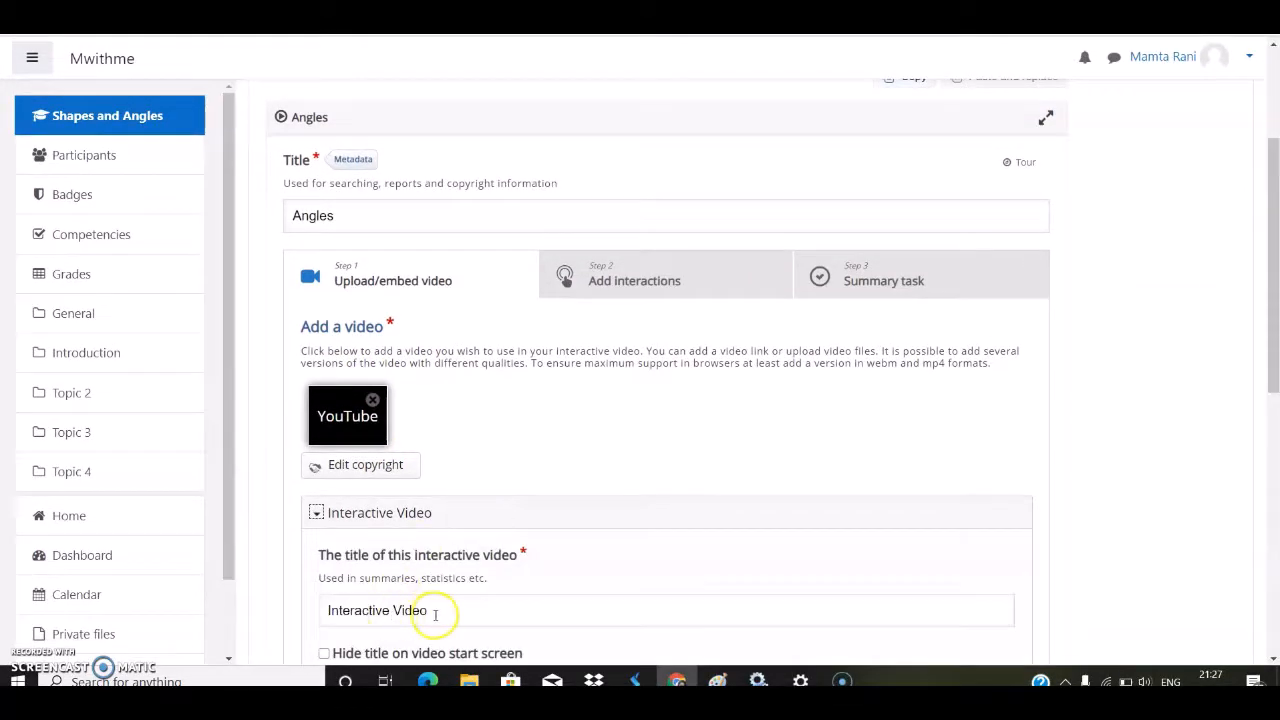
key("BackSpace")
key("BackSpace")
key("BackSpace")
key("BackSpace")
key("BackSpace")
key("BackSpace")
key("BackSpace")
key("BackSpace")
key("BackSpace")
key("BackSpace")
key("BackSpace")
key("BackSpace")
key("BackSpace")
key("BackSpace")
key("BackSpace")
key("BackSpace")
key("BackSpace")
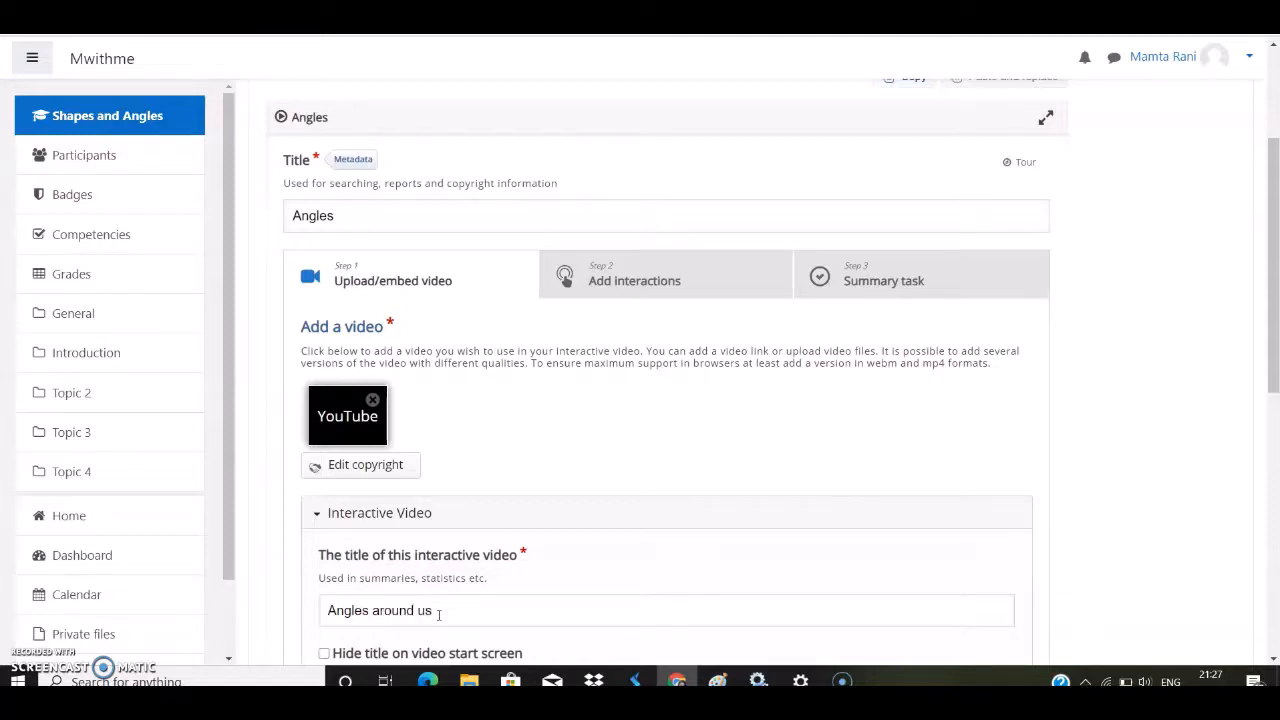
Go to the Add interactions stage and add a Single Choice Set to the video.
left_click(681, 289)
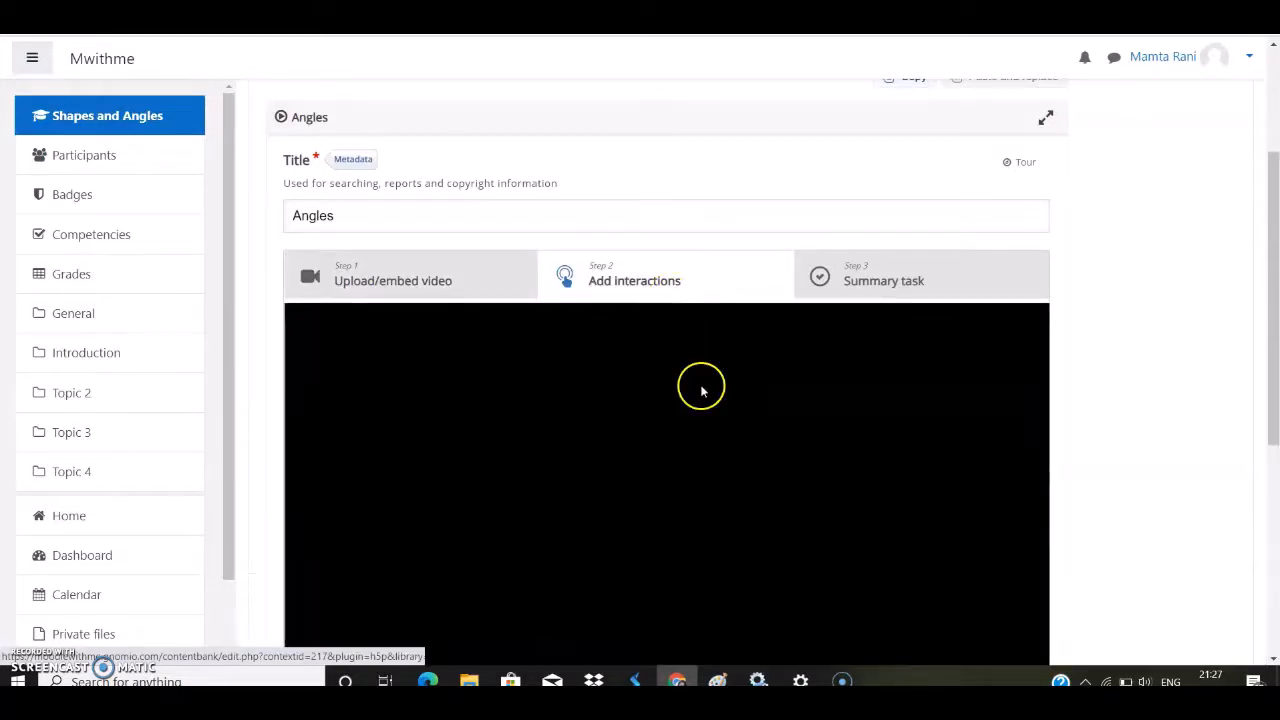
left_click_drag(1274, 203, 1274, 287)
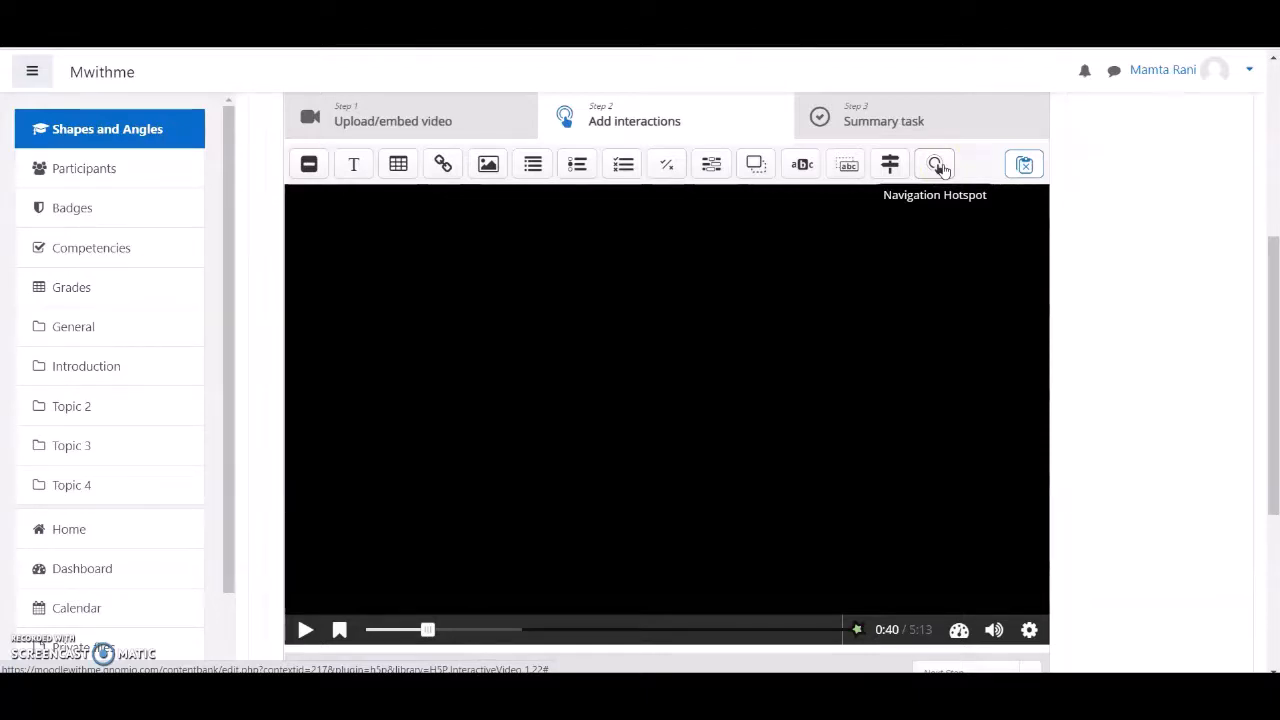
left_click(960, 234)
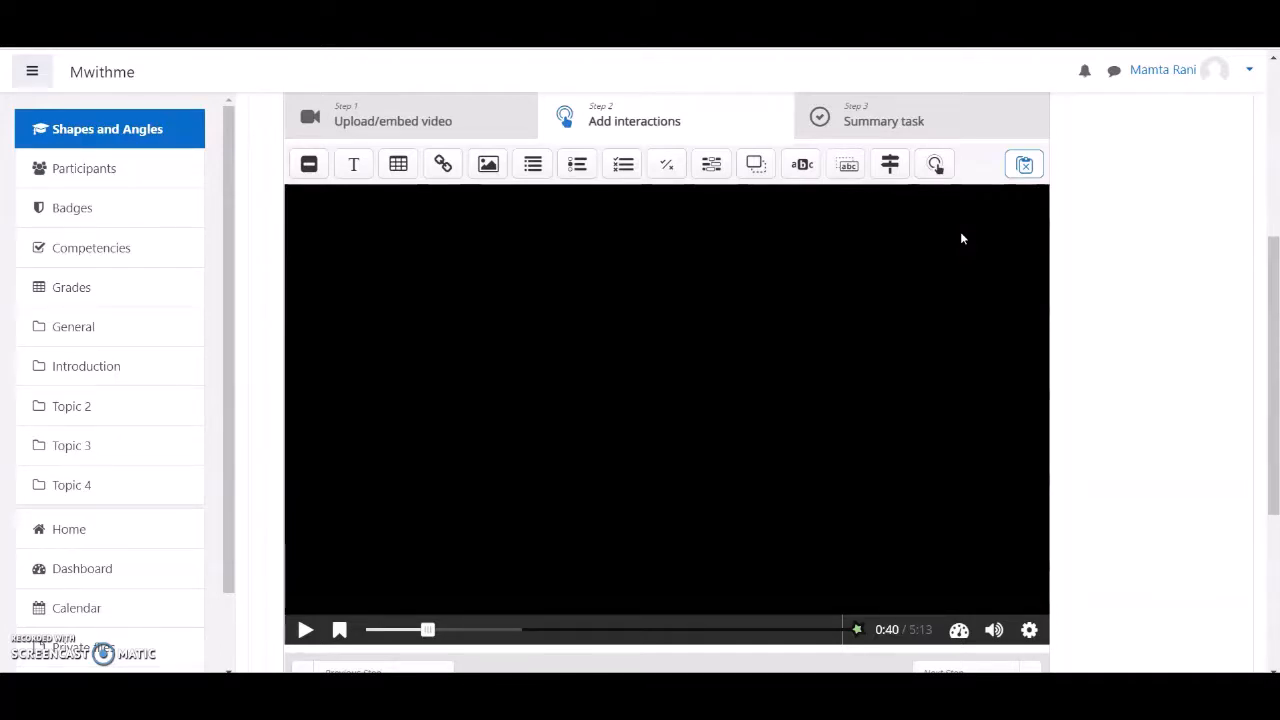
left_click(959, 216)
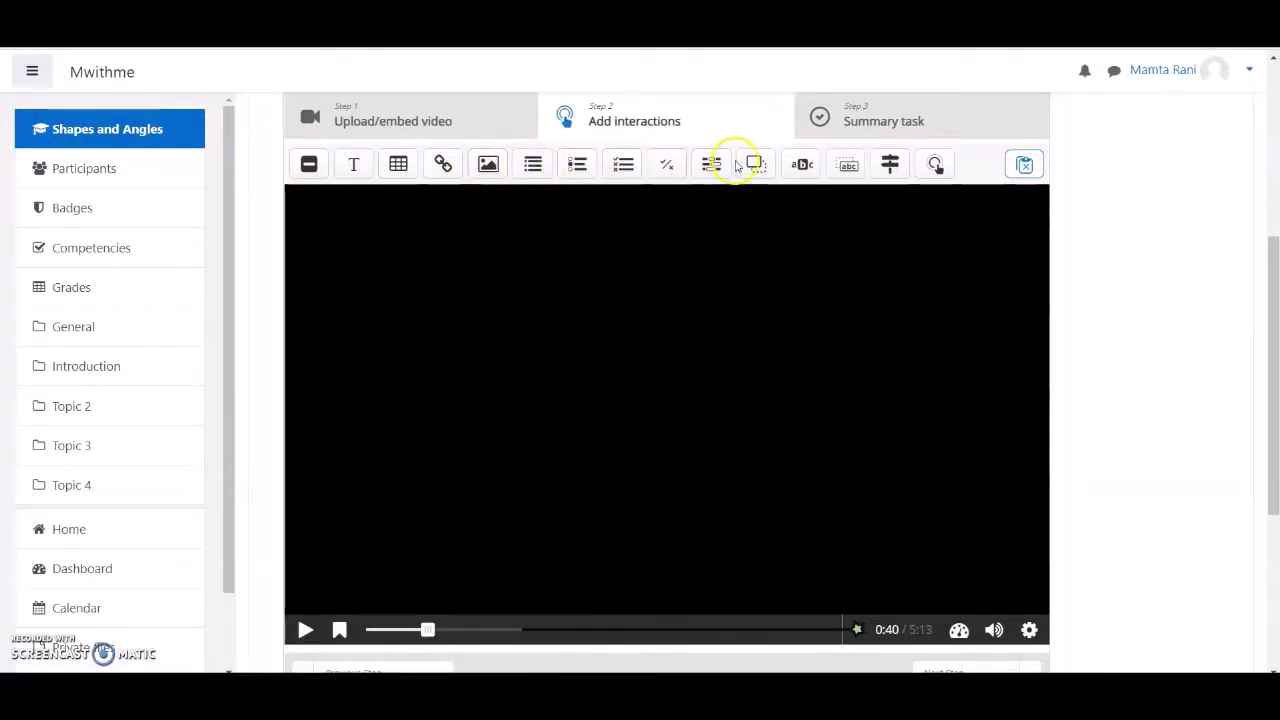
left_click(579, 167)
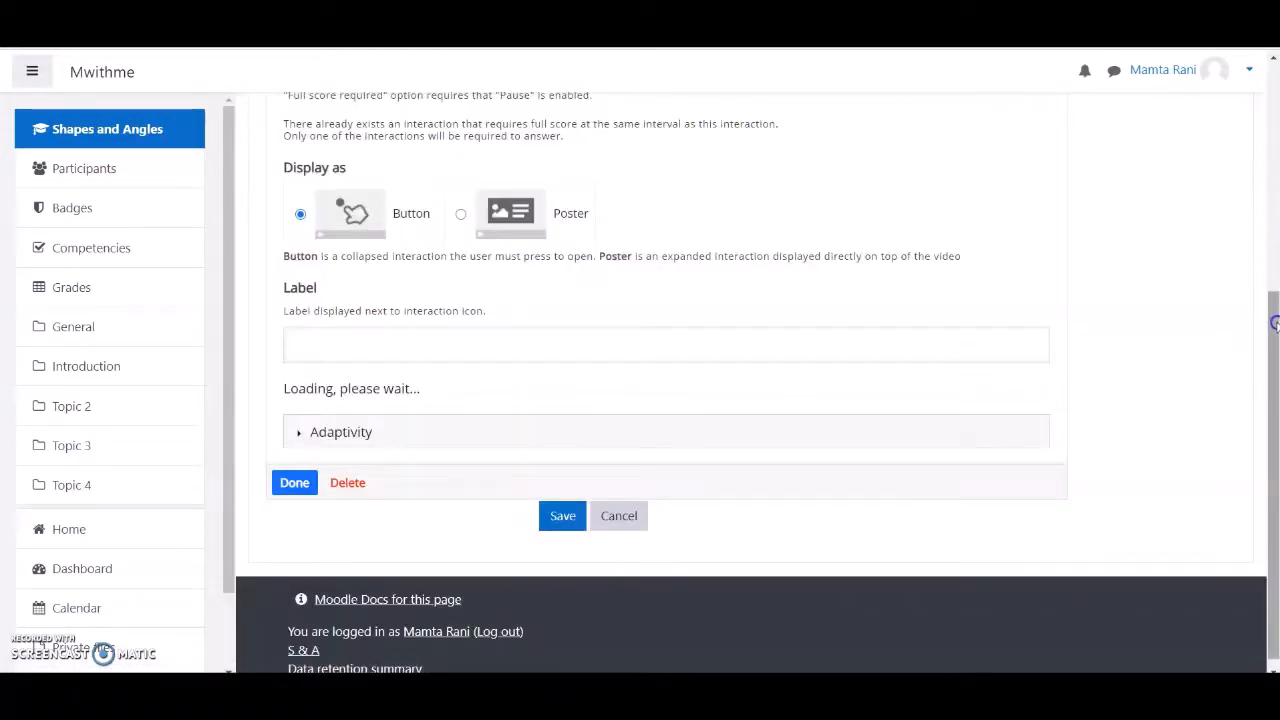
Set the start of the Single Choice Set's display time to 1:20.
left_click_drag(1275, 323, 1278, 259)
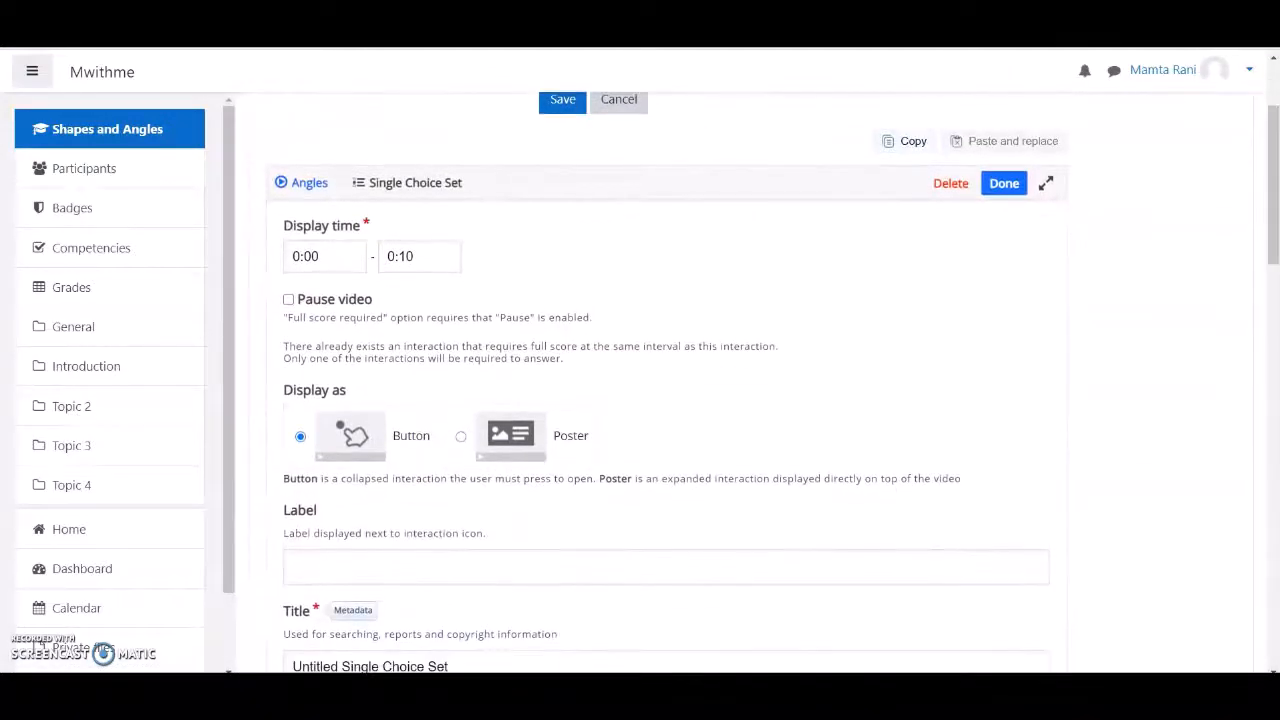
left_click(328, 254)
left_click(327, 261)
key("BackSpace")
key("BackSpace")
key("BackSpace")
key("BackSpace")
type("1")
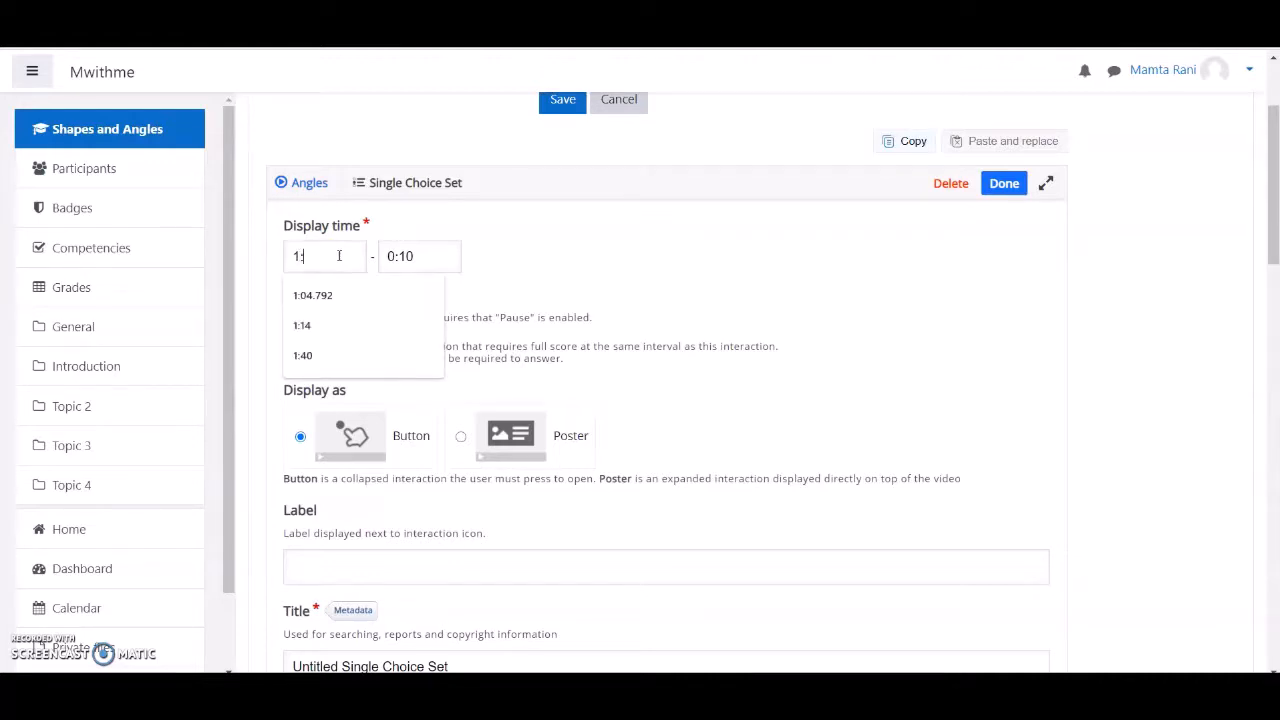
type(":20")
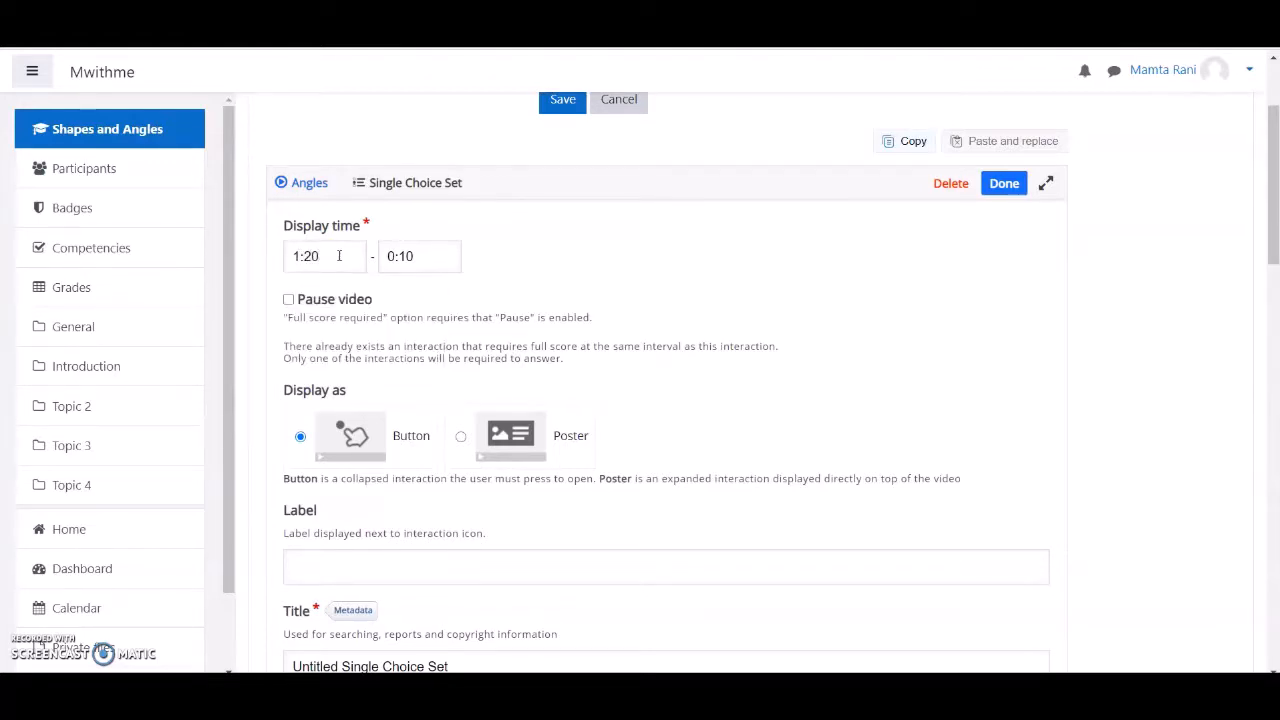
Set the end of the Single Choice Set's display time to 1:30.
left_click(436, 256)
key("BackSpace")
key("BackSpace")
key("BackSpace")
key("BackSpace")
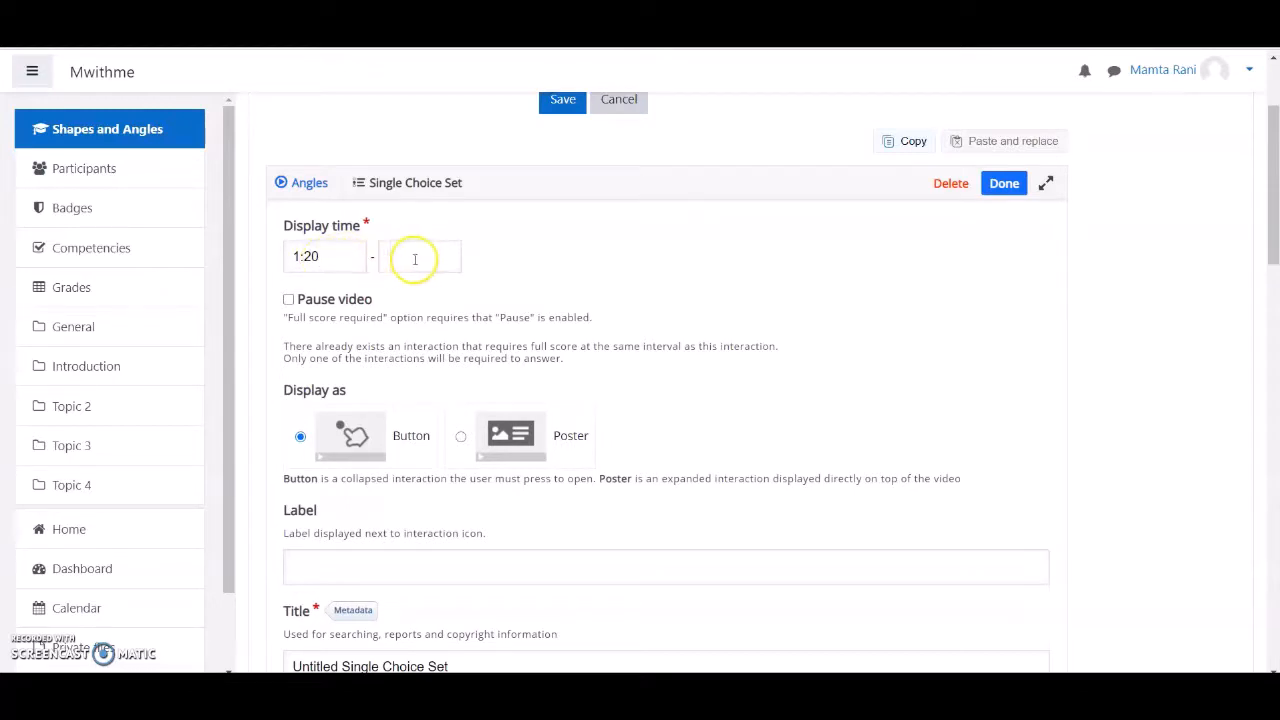
type("1:30")
Copy the start time into the end of the display time so that both are 1:20.
left_click(334, 257)
left_click_drag(326, 260, 285, 255)
key("ctrl+c")
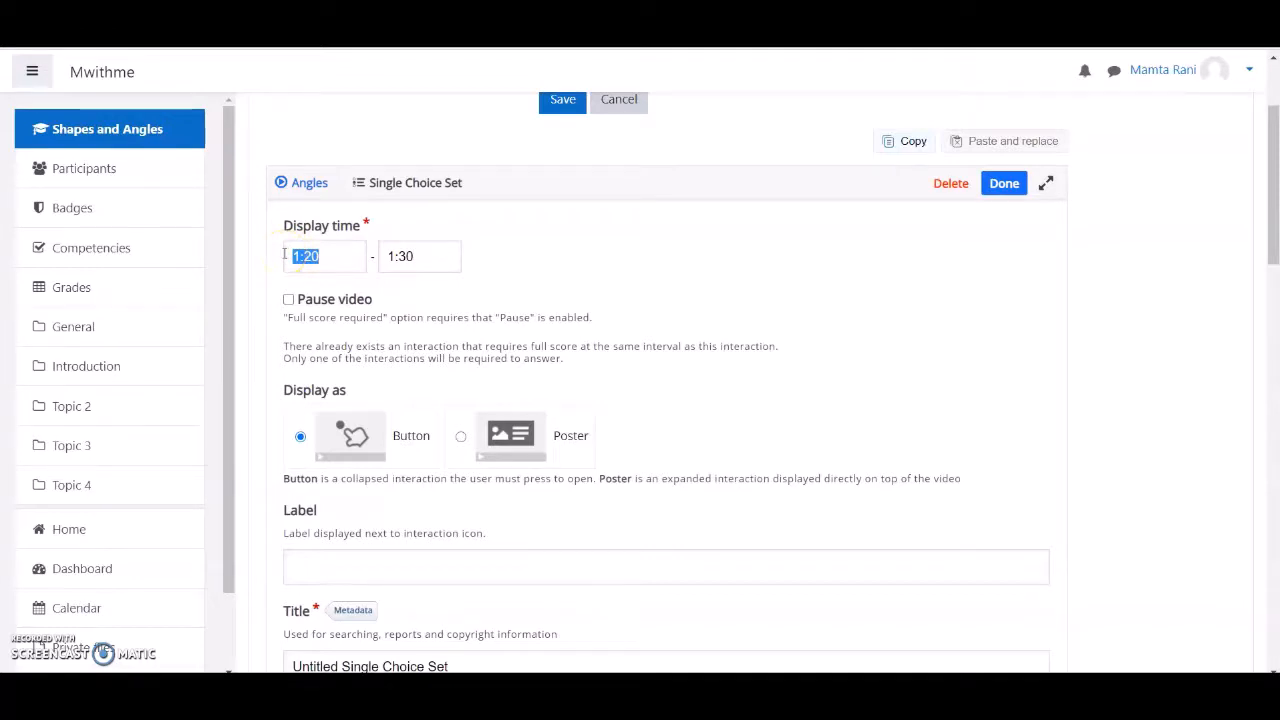
left_click(434, 255)
key("BackSpace")
key("BackSpace")
key("BackSpace")
key("BackSpace")
key("ctrl+v")
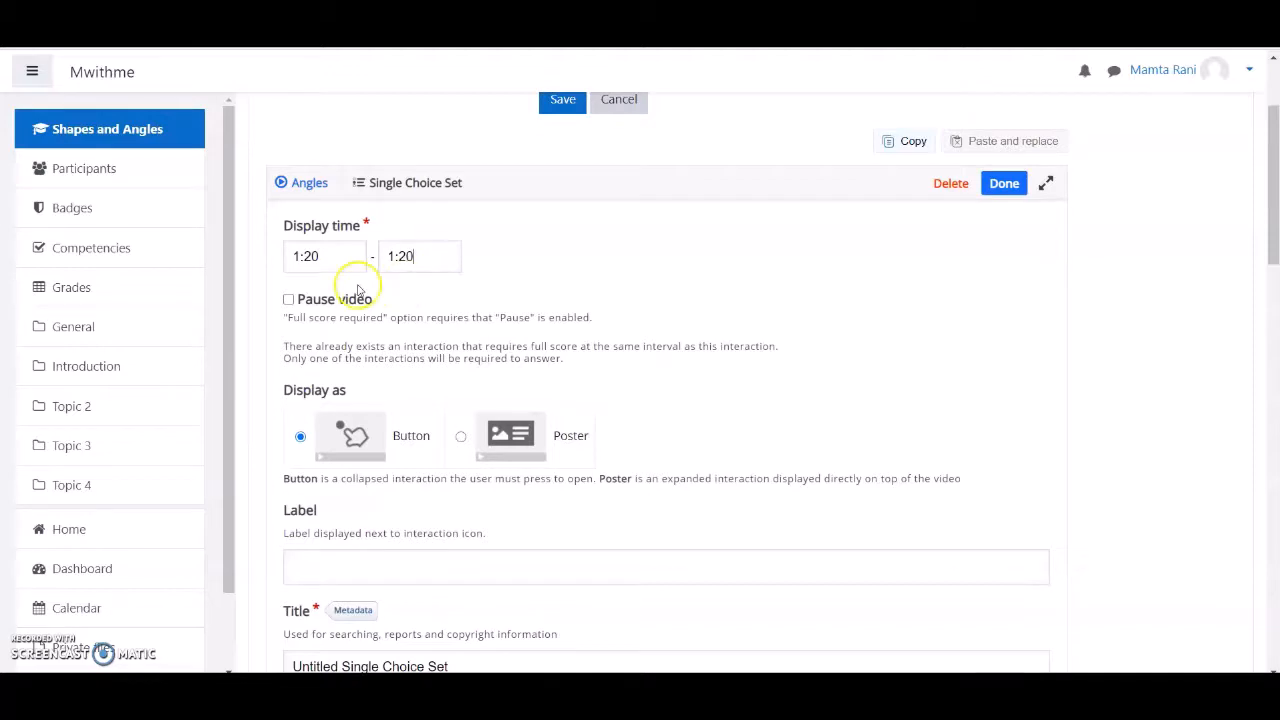
Enable Pause video for the Single Choice Set and display it as a poster.
left_click(289, 310)
left_click(289, 300)
left_click(289, 300)
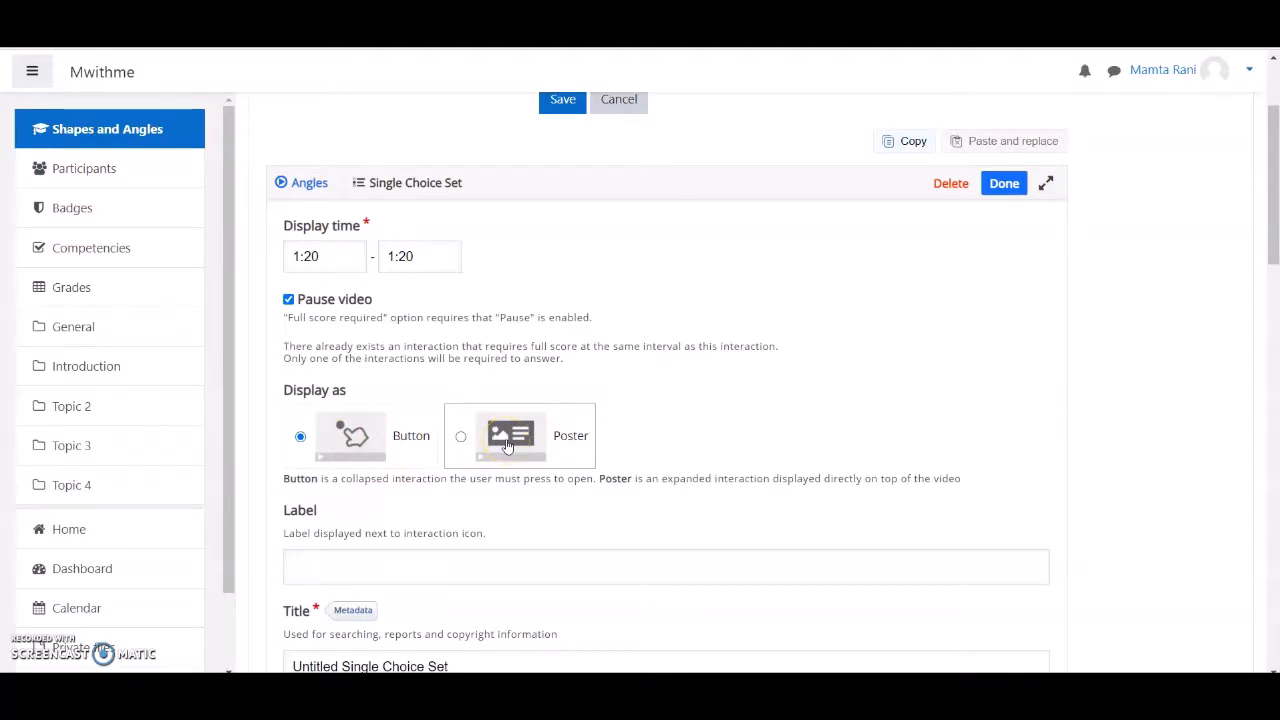
left_click(358, 448)
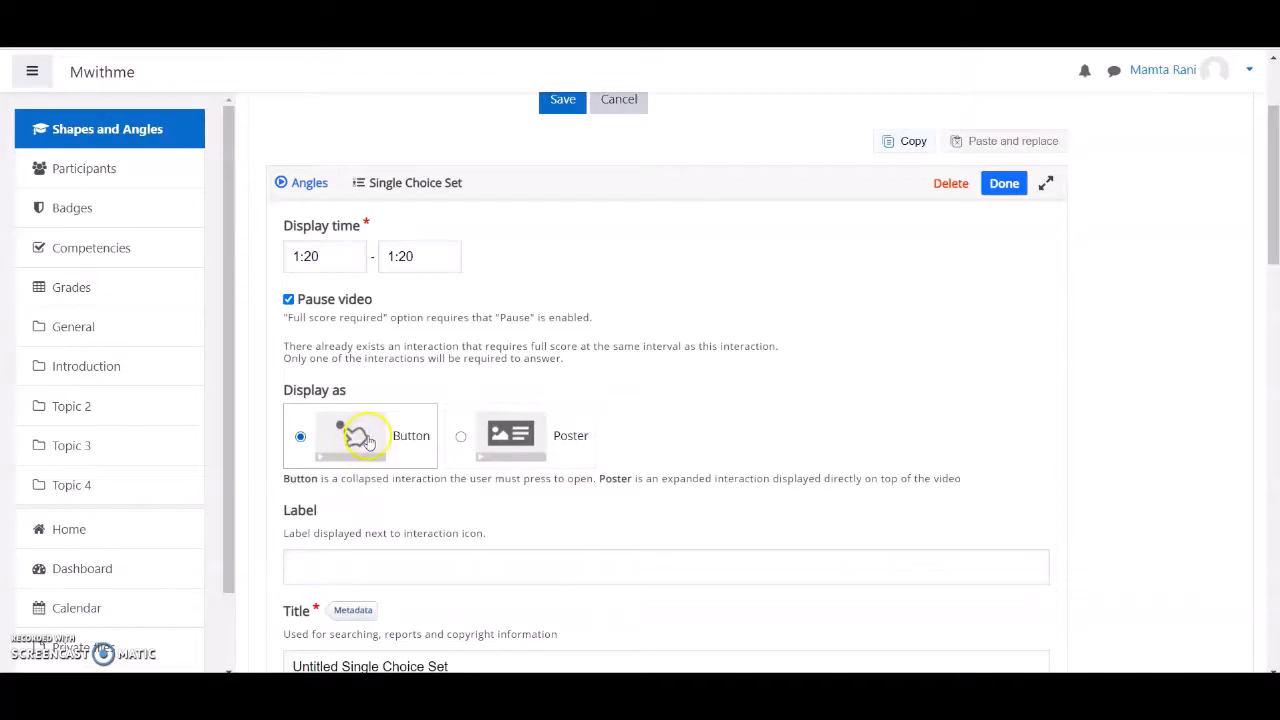
left_click(301, 438)
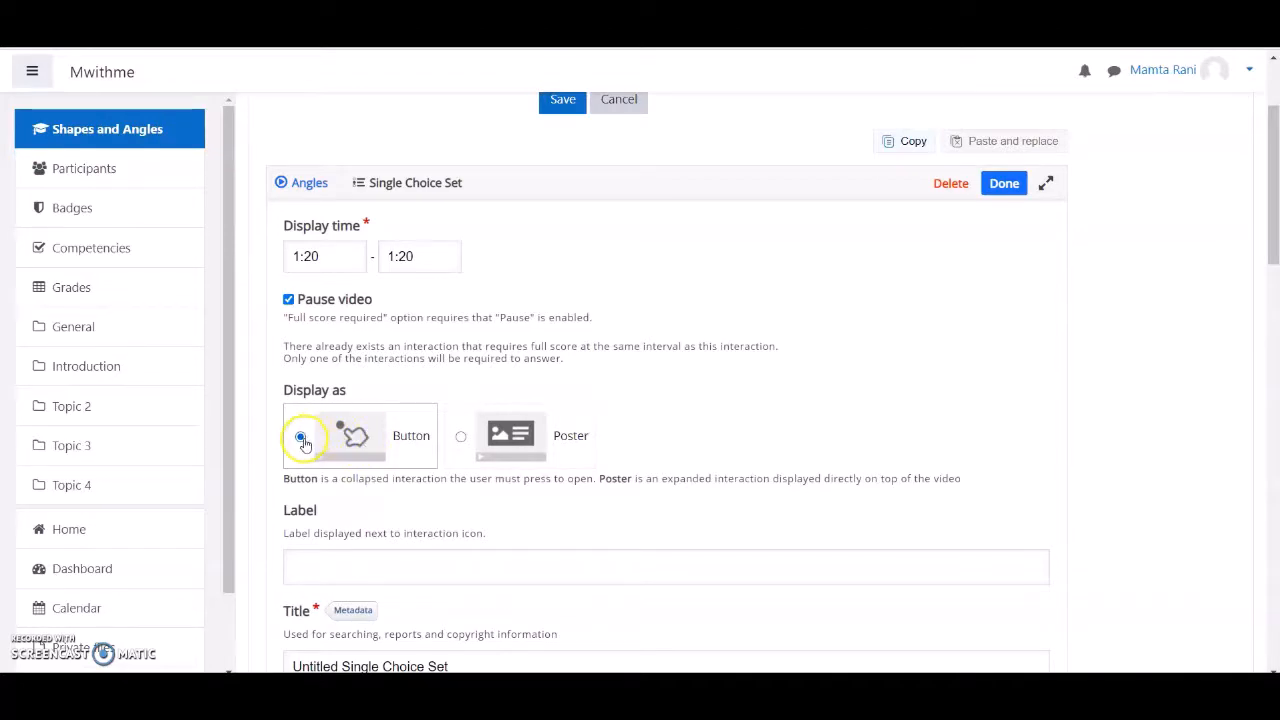
left_click(462, 440)
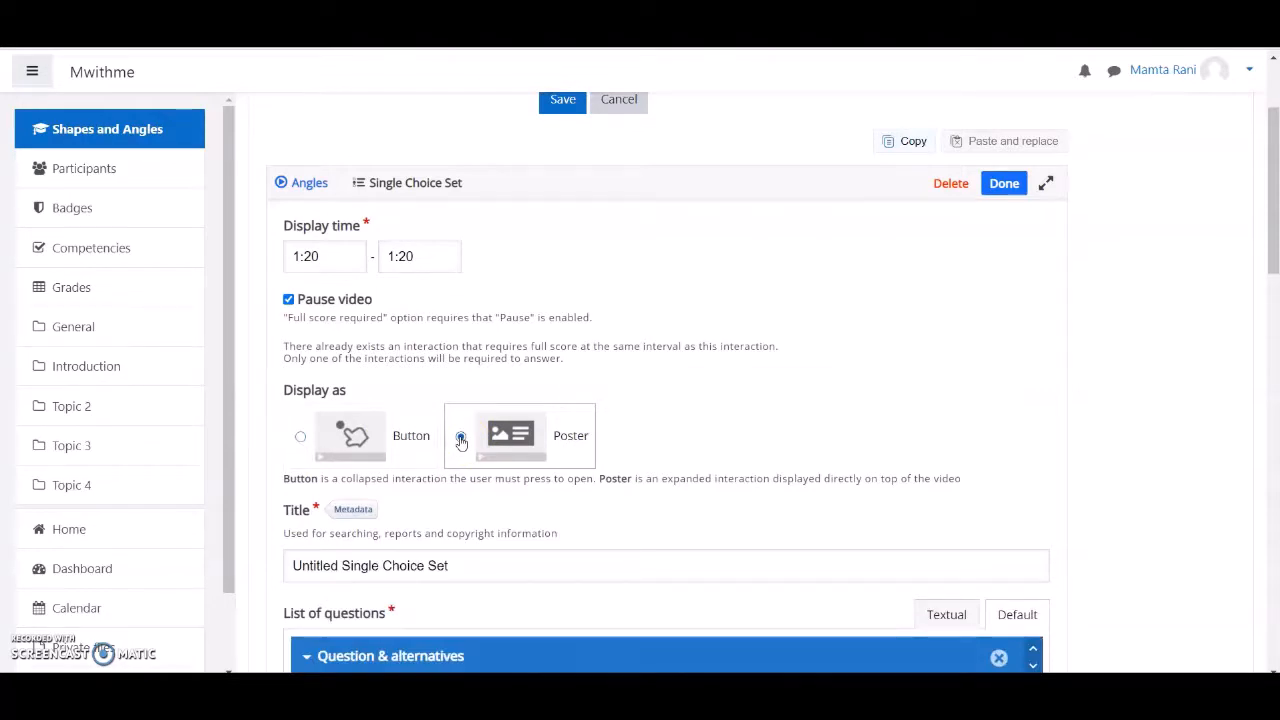
Shorten the interaction's title to "Single Choice Set" by removing the word "Untitled".
left_click_drag(1274, 185, 1274, 270)
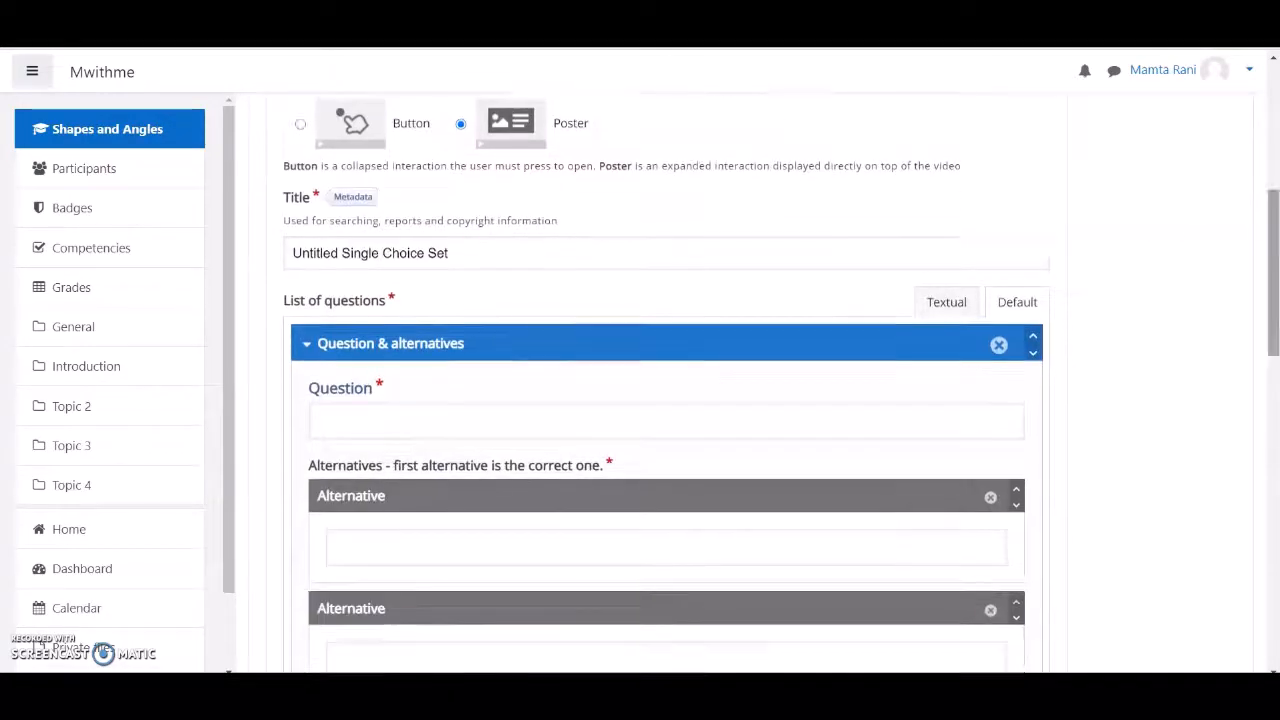
left_click(345, 256)
key("BackSpace")
key("BackSpace")
key("BackSpace")
key("BackSpace")
key("BackSpace")
key("BackSpace")
key("BackSpace")
key("BackSpace")
key("BackSpace")
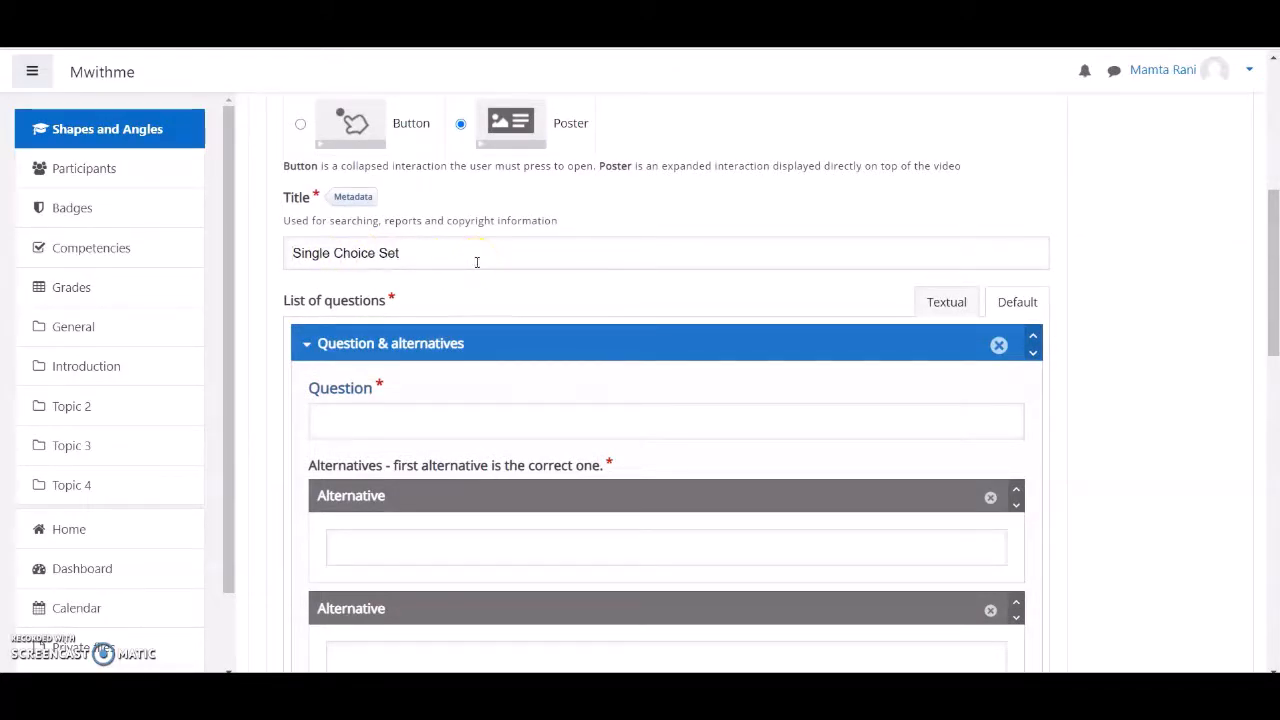
Enter "How many types of angles are there?" as the first question of the Single Choice Set.
left_click(549, 422)
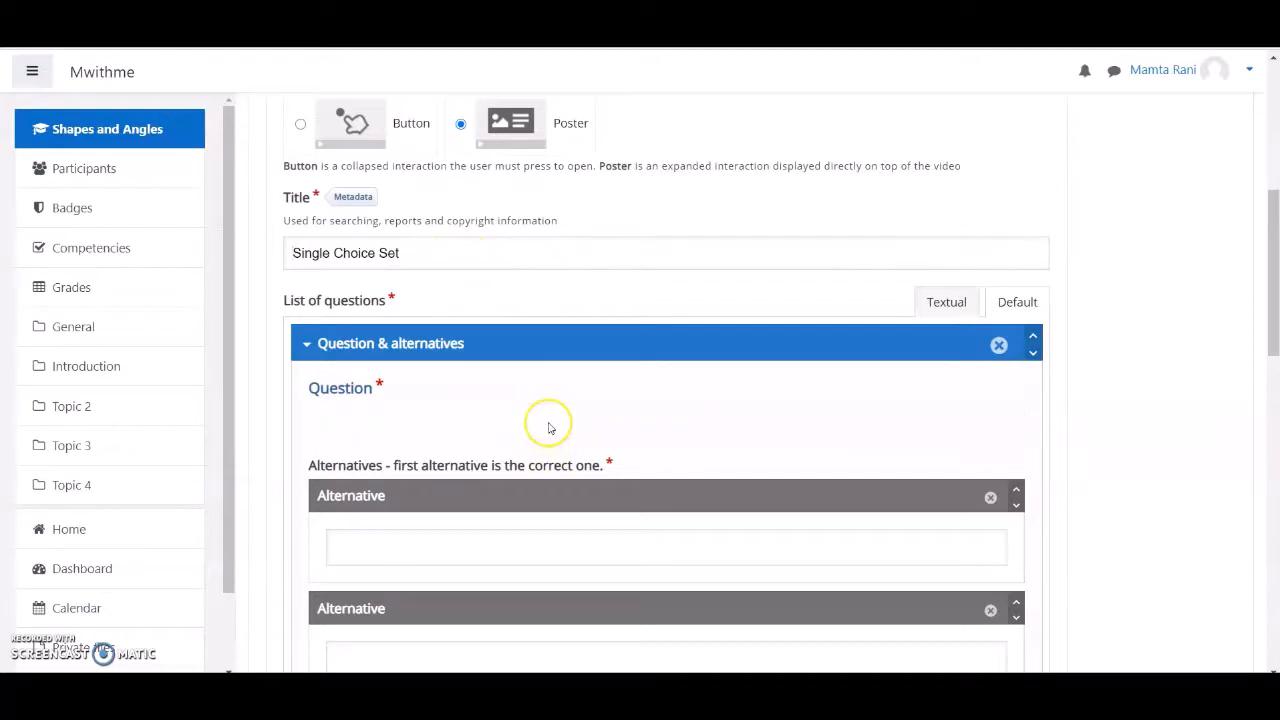
scroll(908, 356, "down", 1)
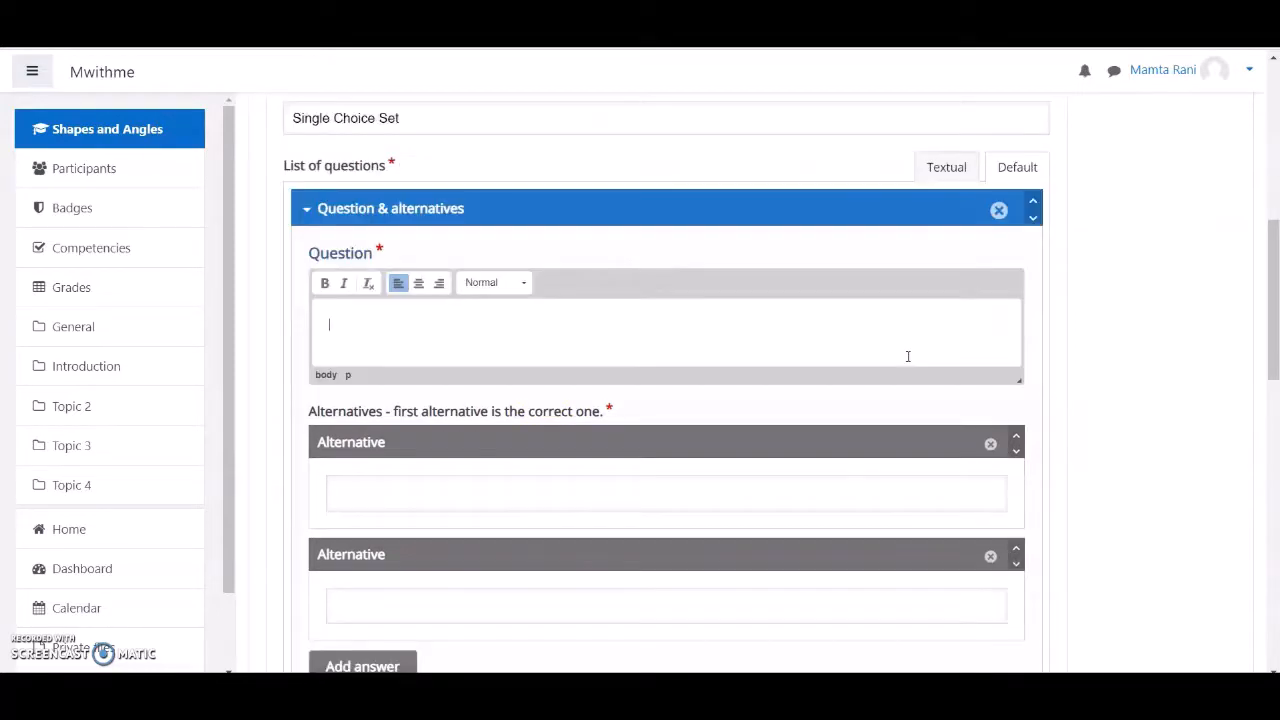
type("How many types of ang")
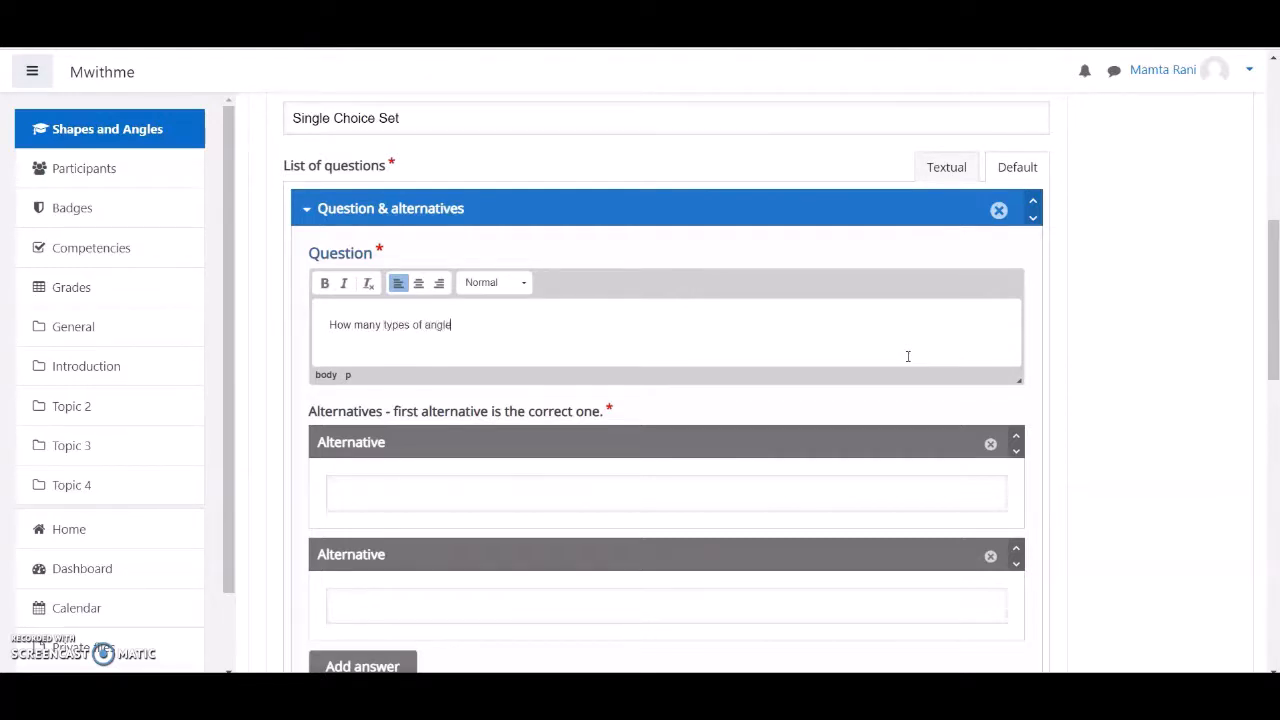
type("les are there?")
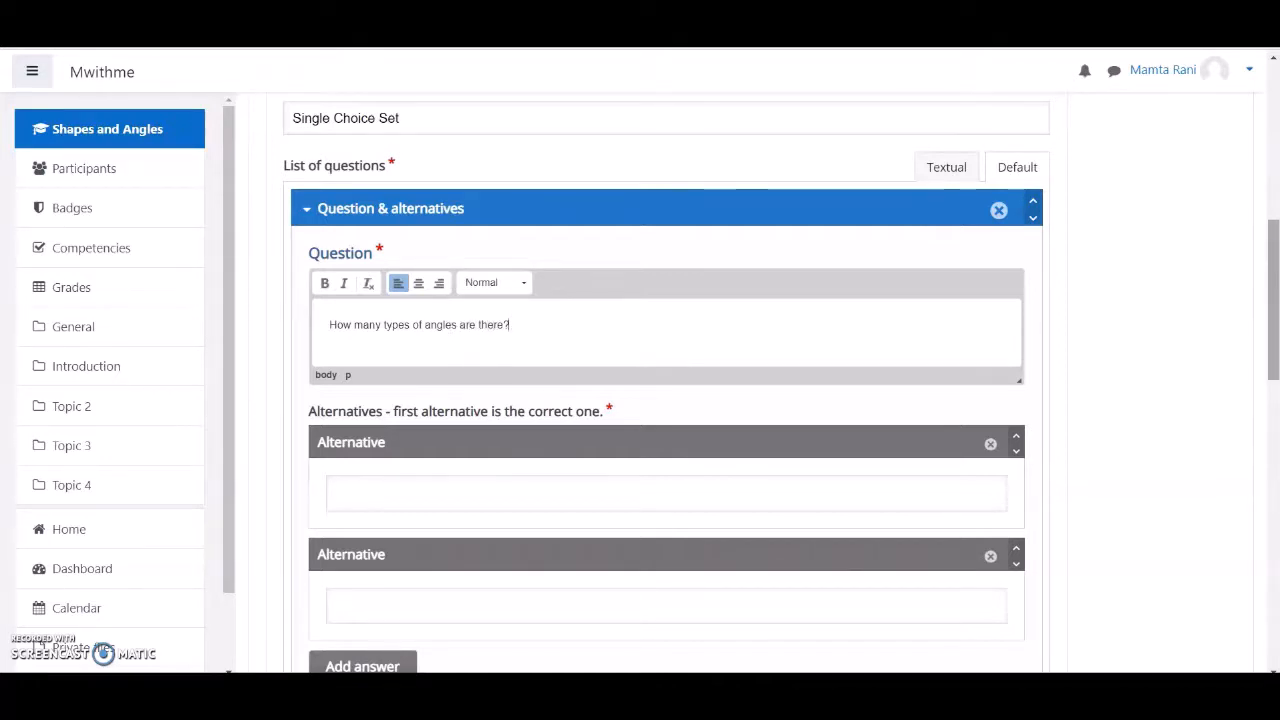
Insert the word "major" before "types" so the question reads "How many major types of angles are there?".
left_click_drag(1272, 267, 1275, 300)
left_click(795, 241)
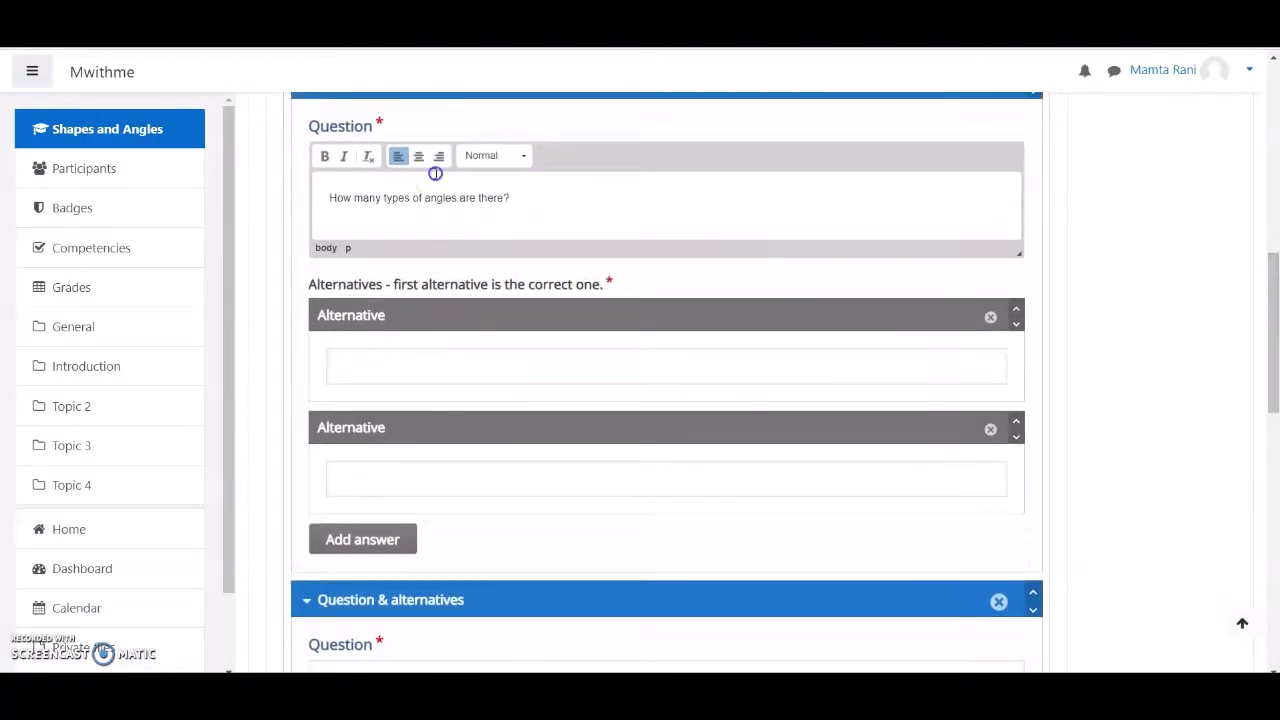
left_click_drag(383, 197, 500, 212)
left_click(372, 198)
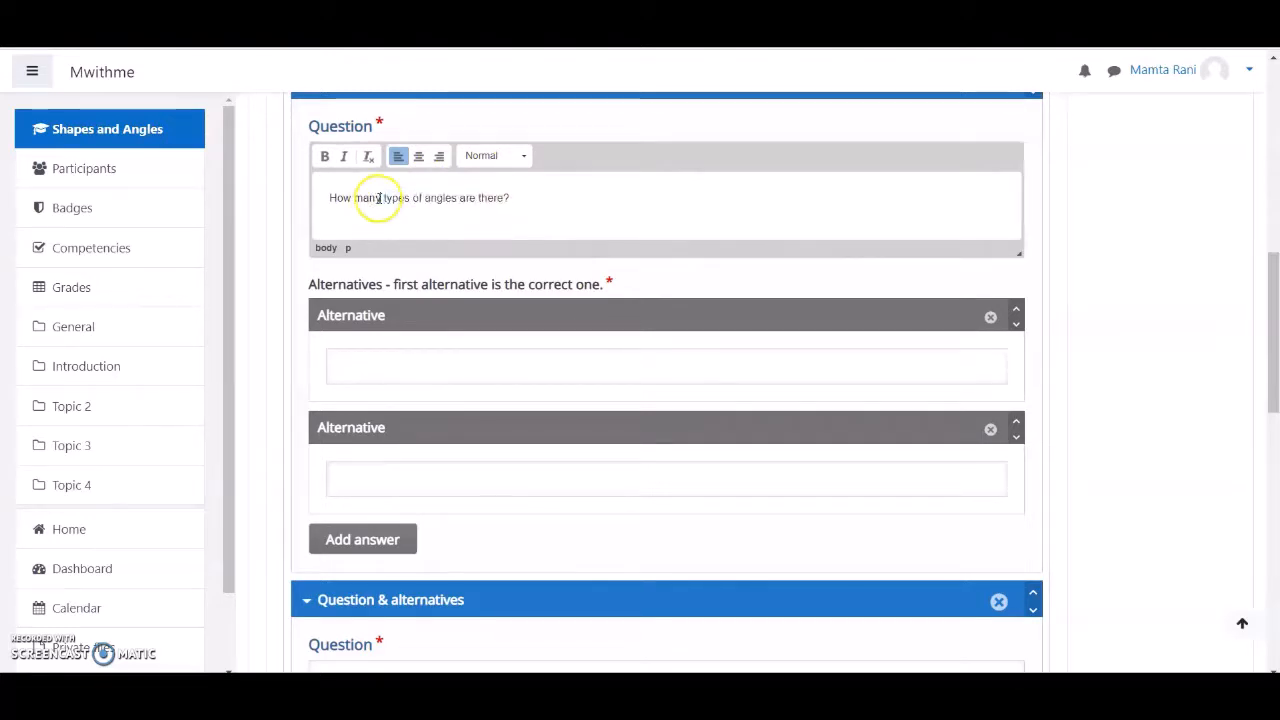
type("maj")
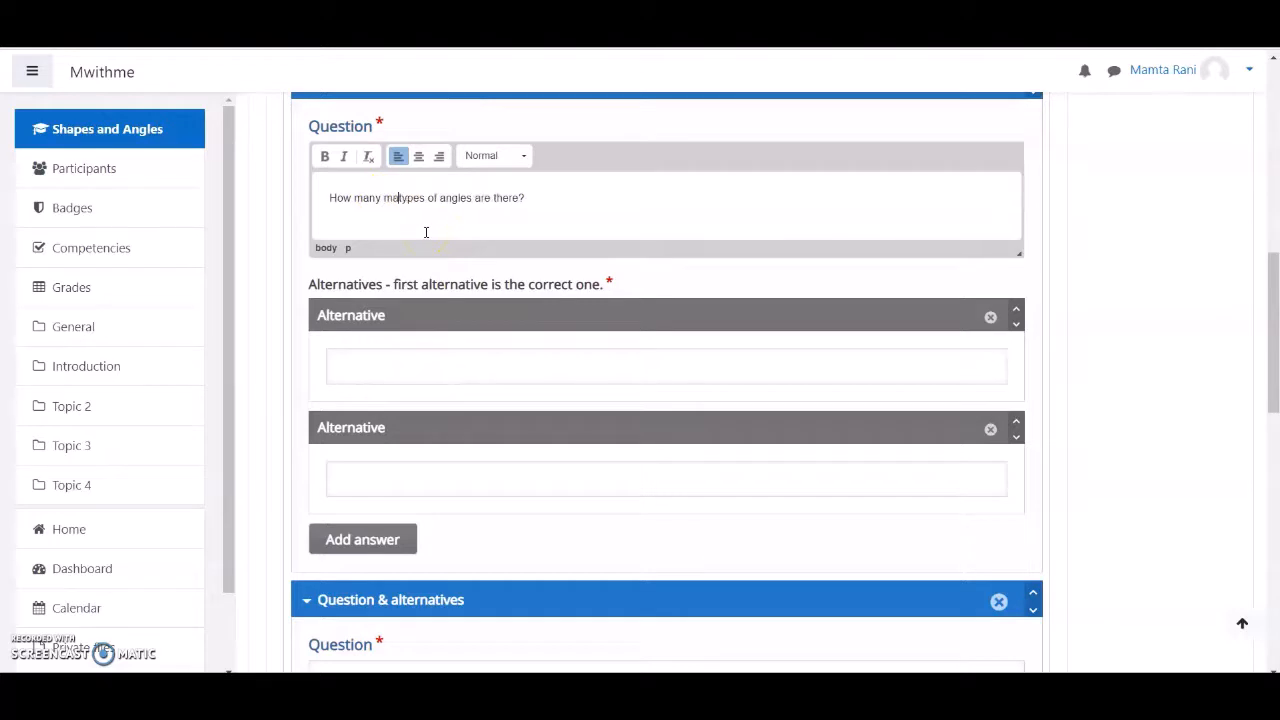
type("or")
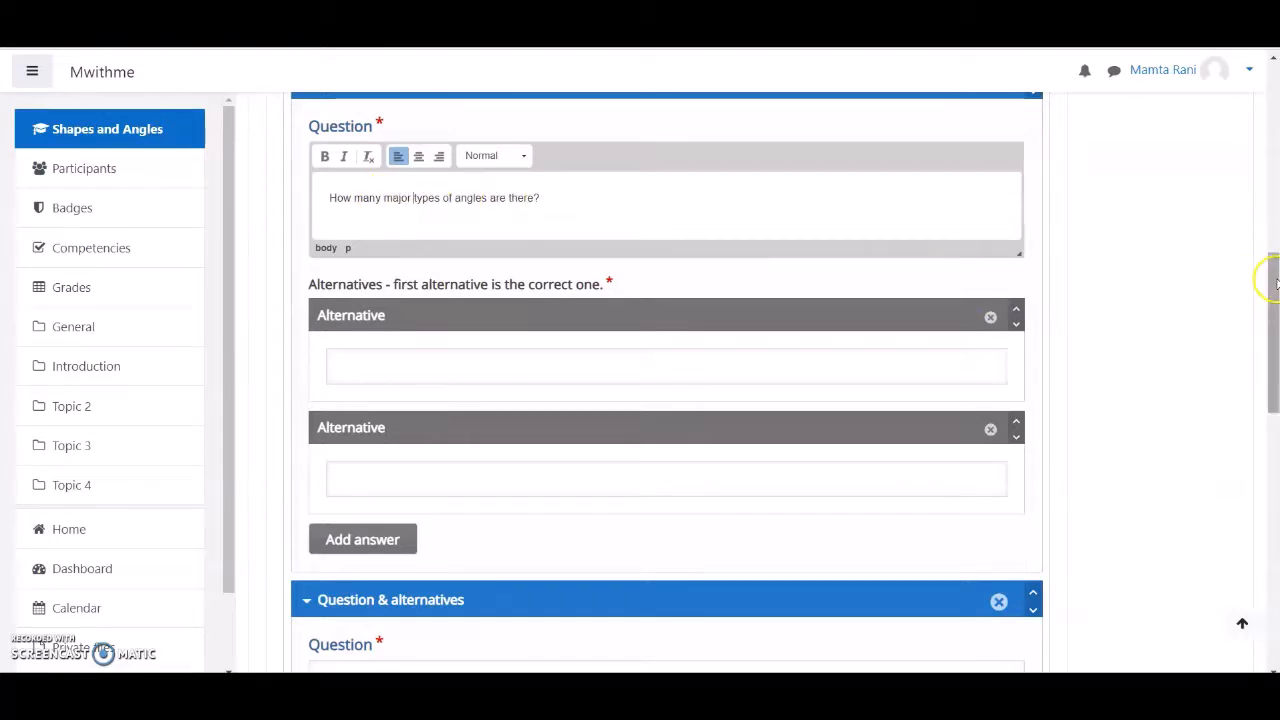
Enter 3 as the first, correct alternative of the angles question.
scroll(1275, 285, "down", 1)
left_click(675, 257)
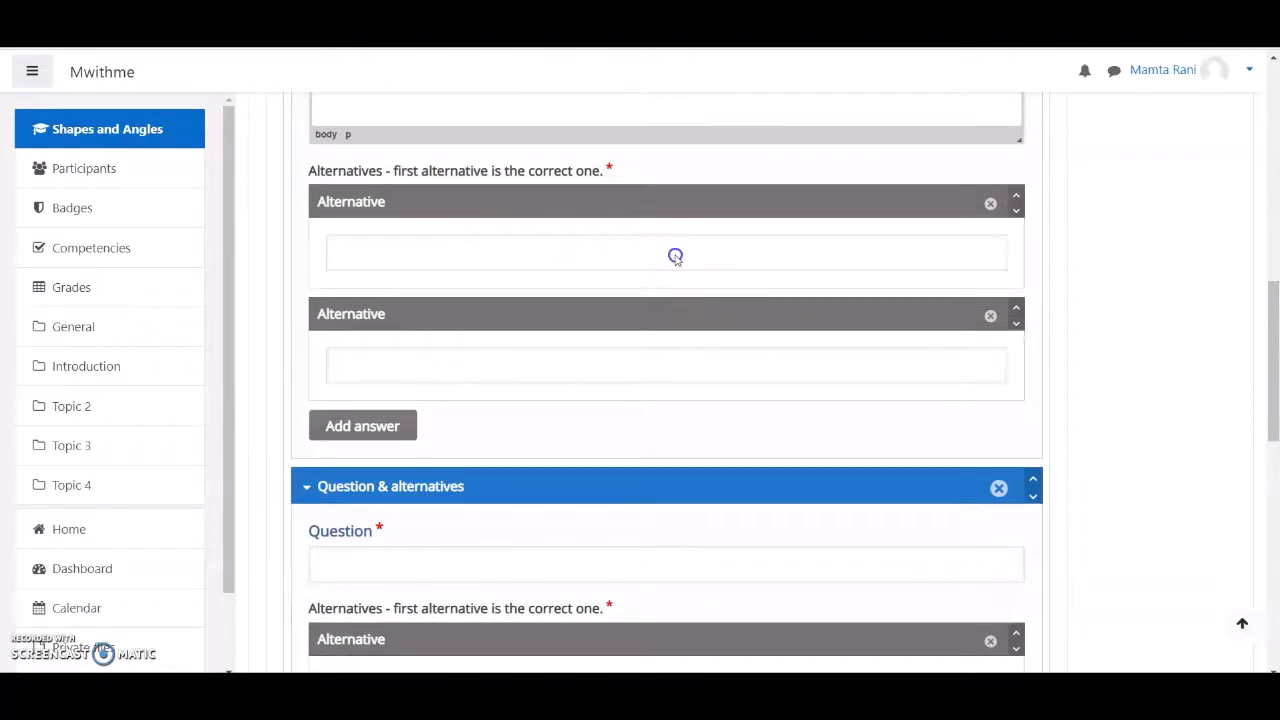
type("3")
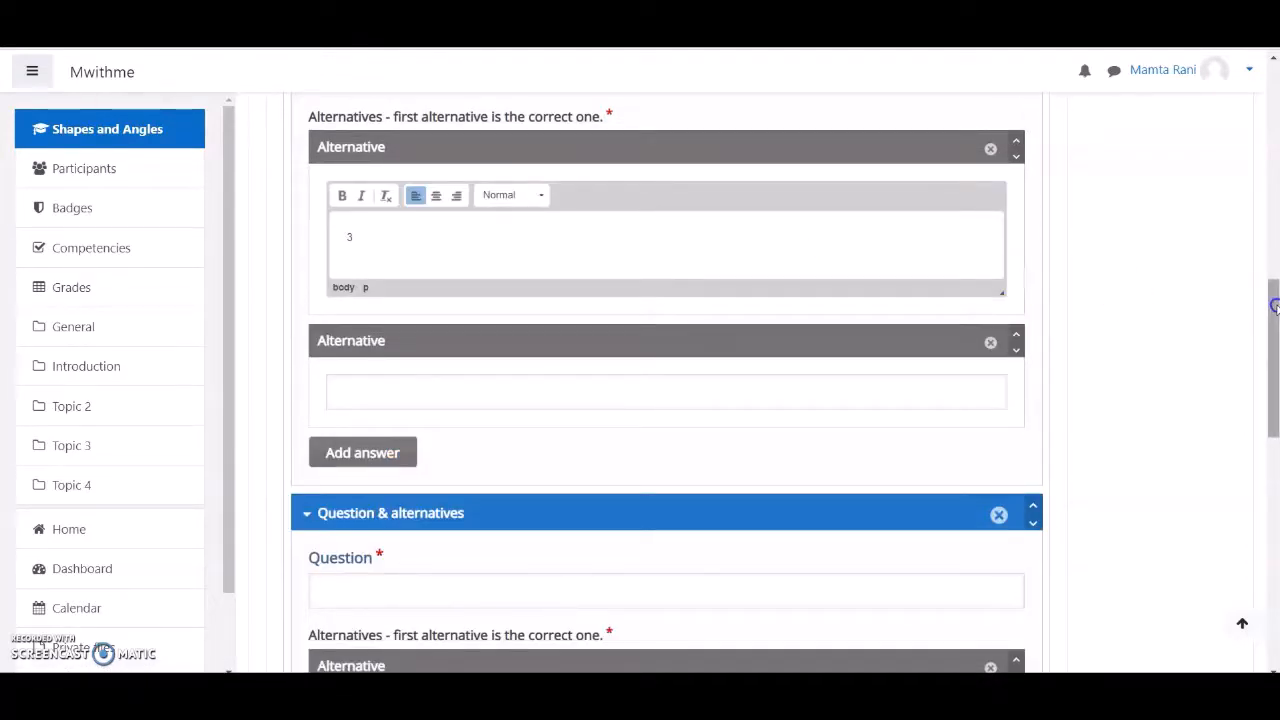
left_click_drag(1274, 307, 1274, 273)
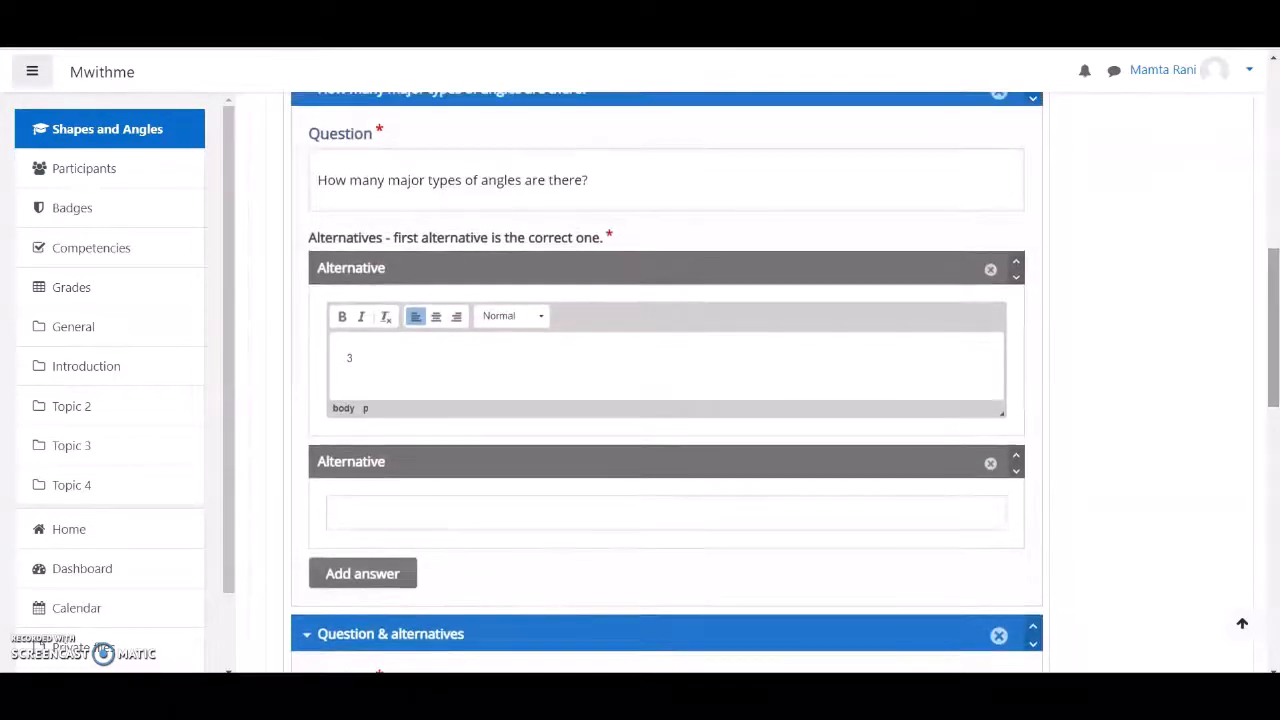
left_click(409, 351)
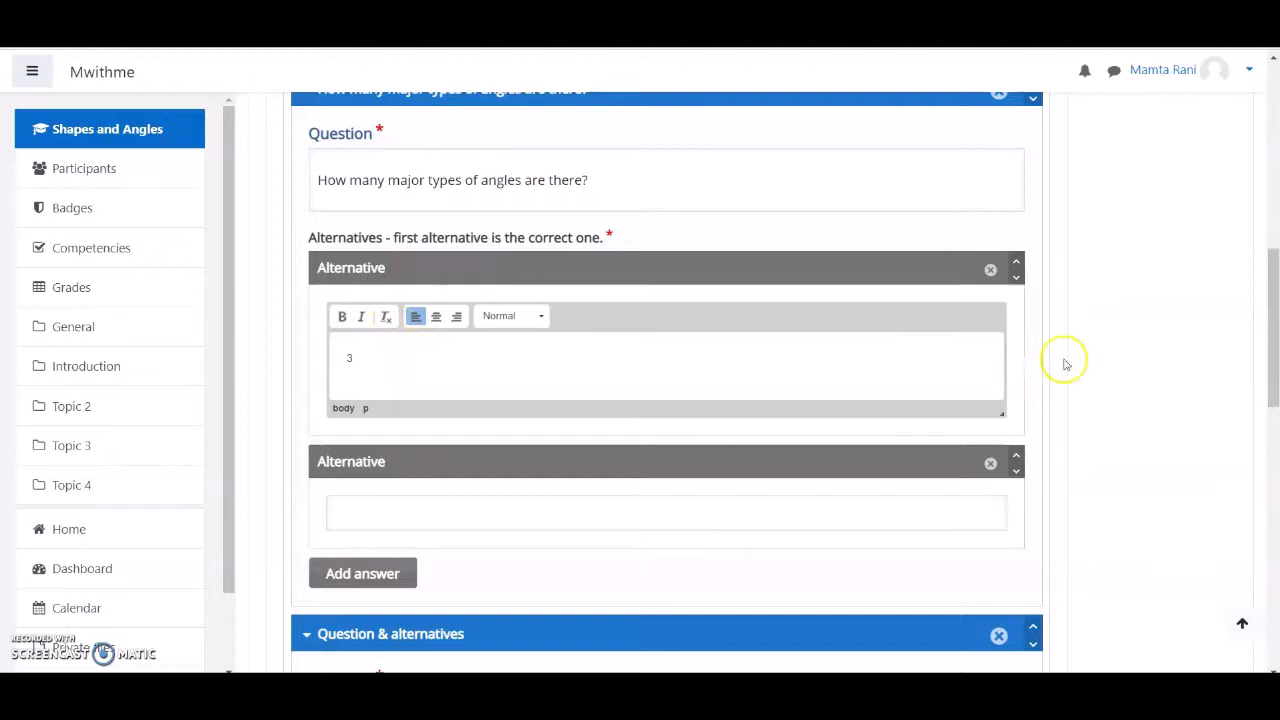
Enter 2 as the second alternative of the angles question and add a third alternative with the answer 1.
scroll(1272, 290, "down", 2)
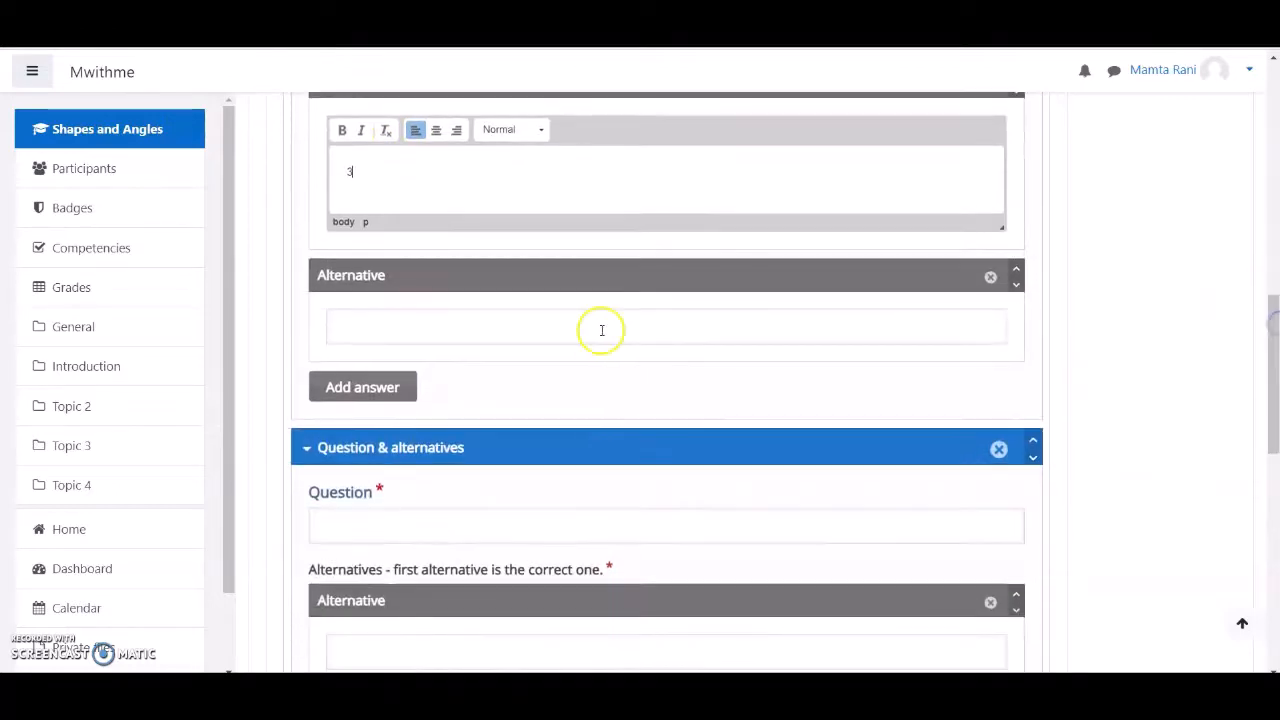
left_click(576, 325)
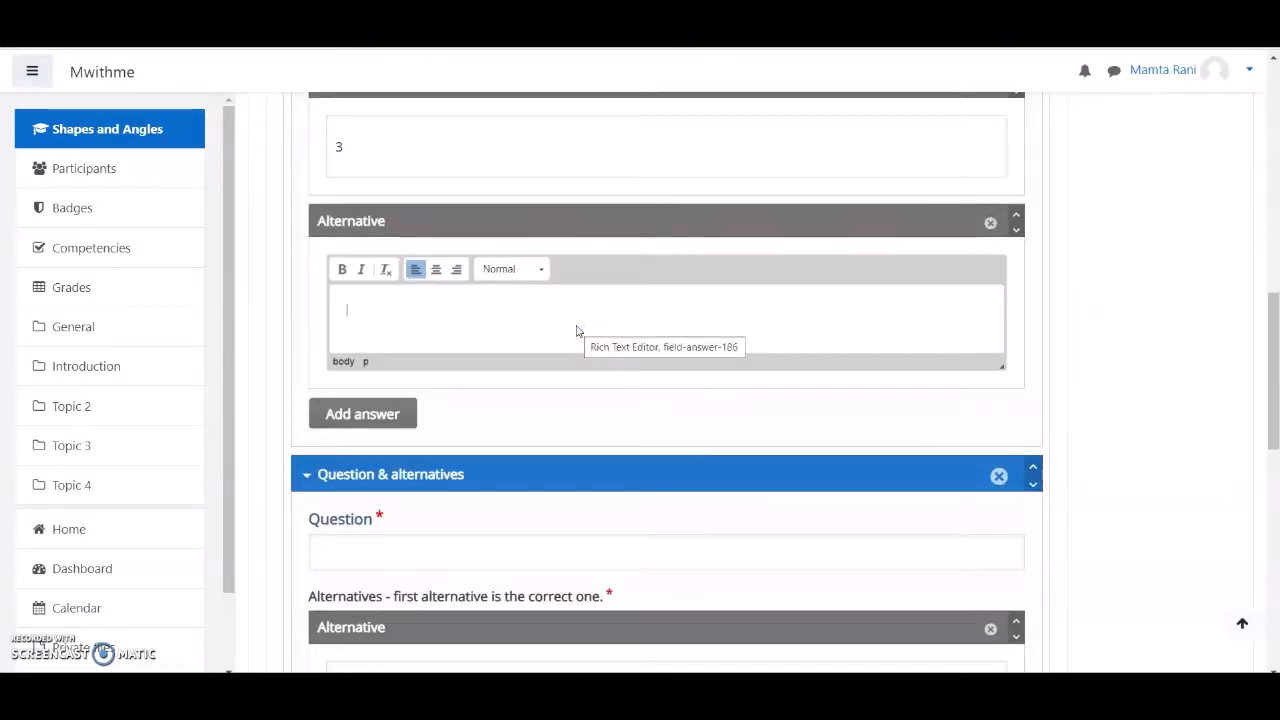
type("2")
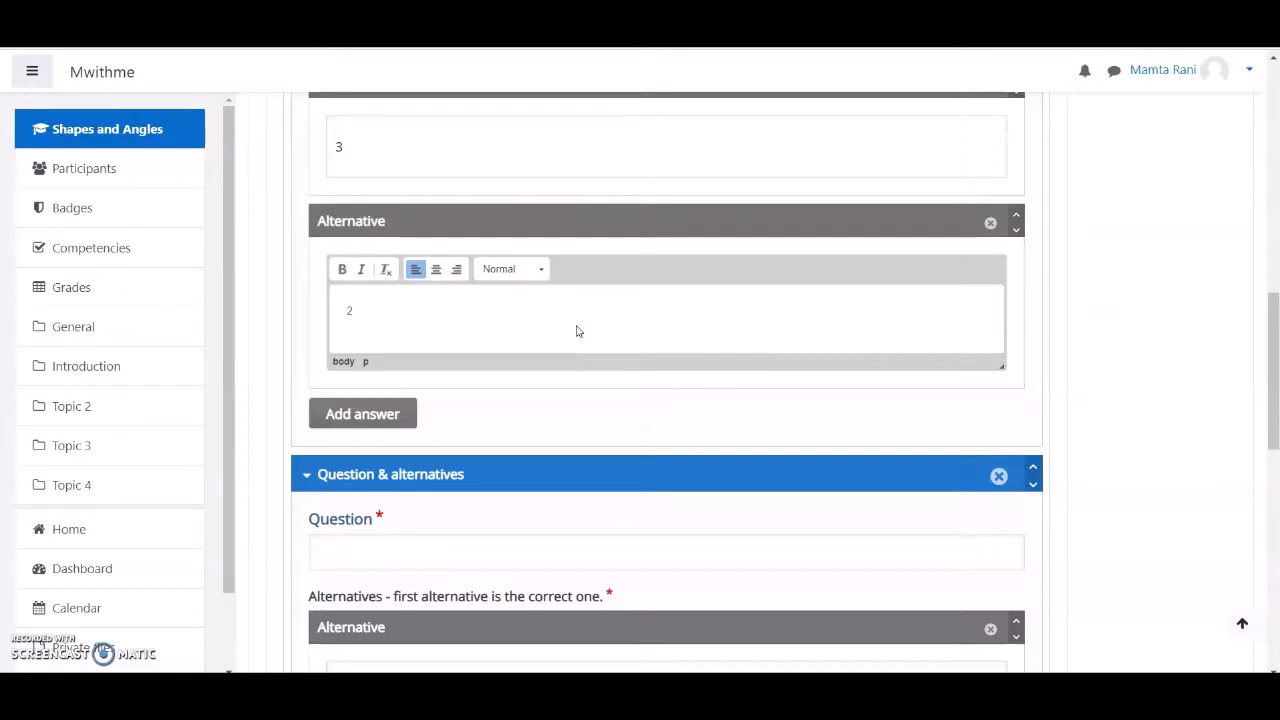
left_click(363, 415)
left_click(443, 466)
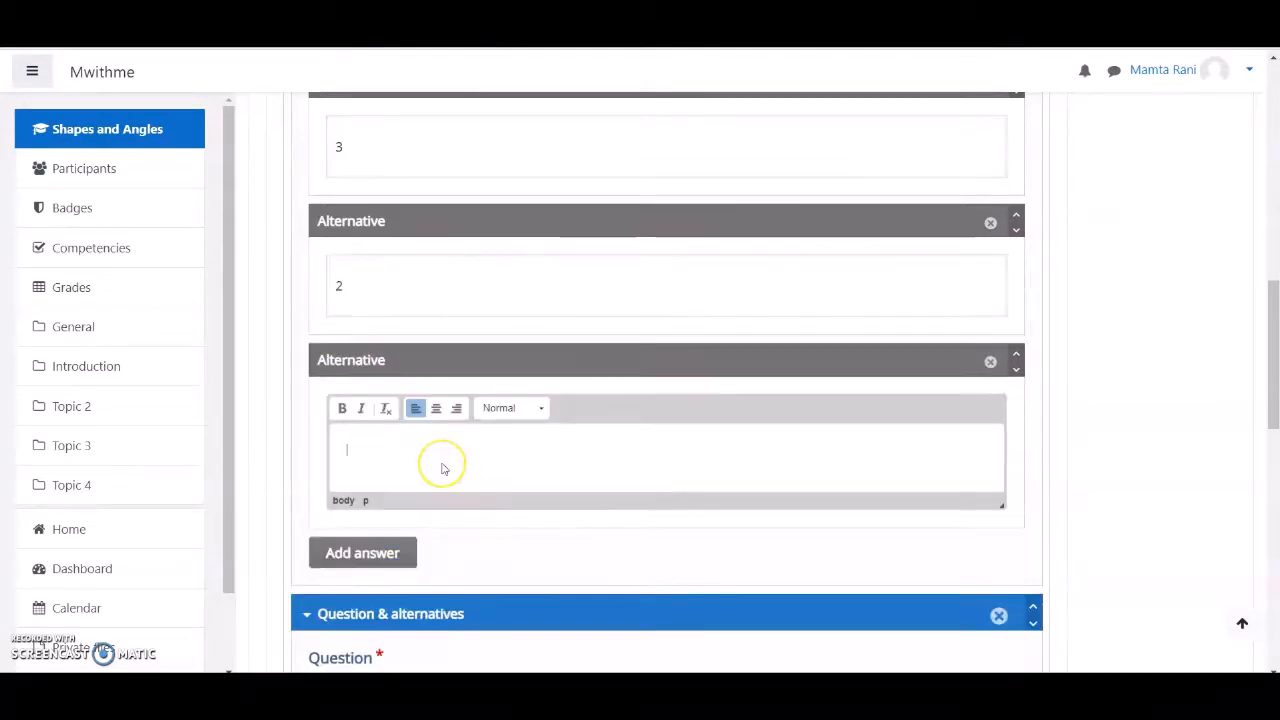
type("2")
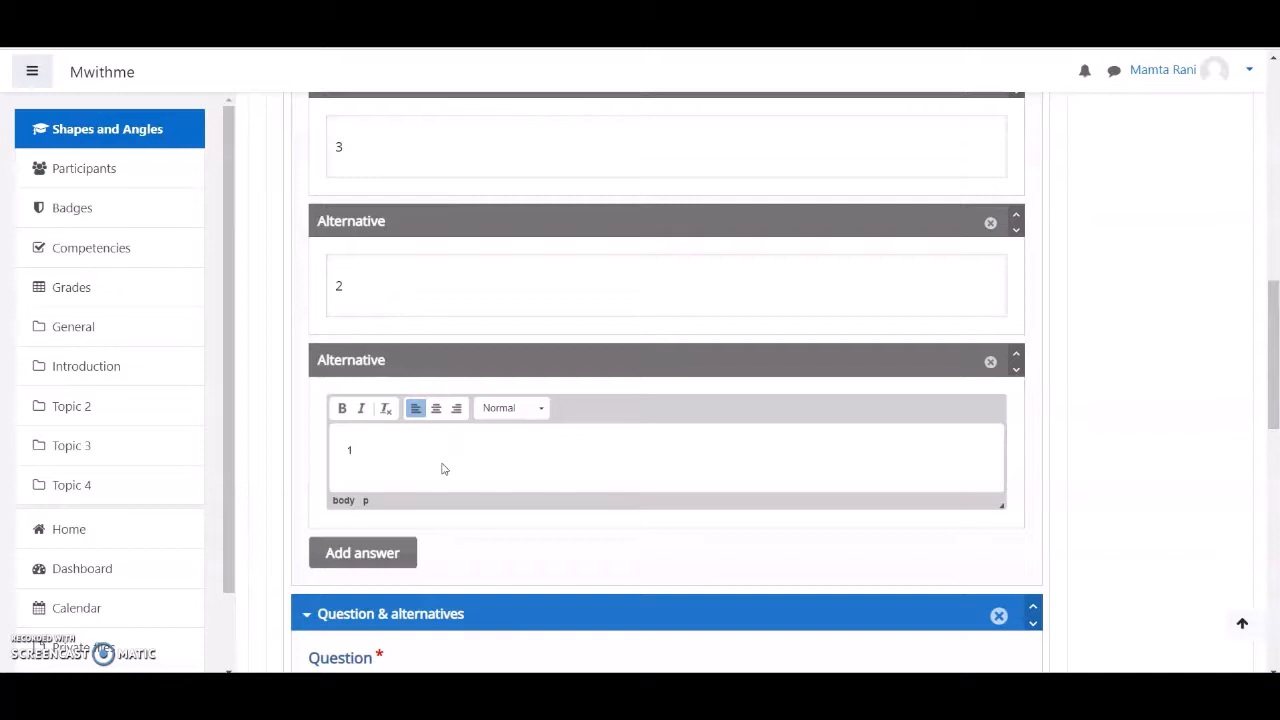
Add two more score ranges to the Overall Feedback of the Single Choice Set.
left_click_drag(1274, 306, 1273, 402)
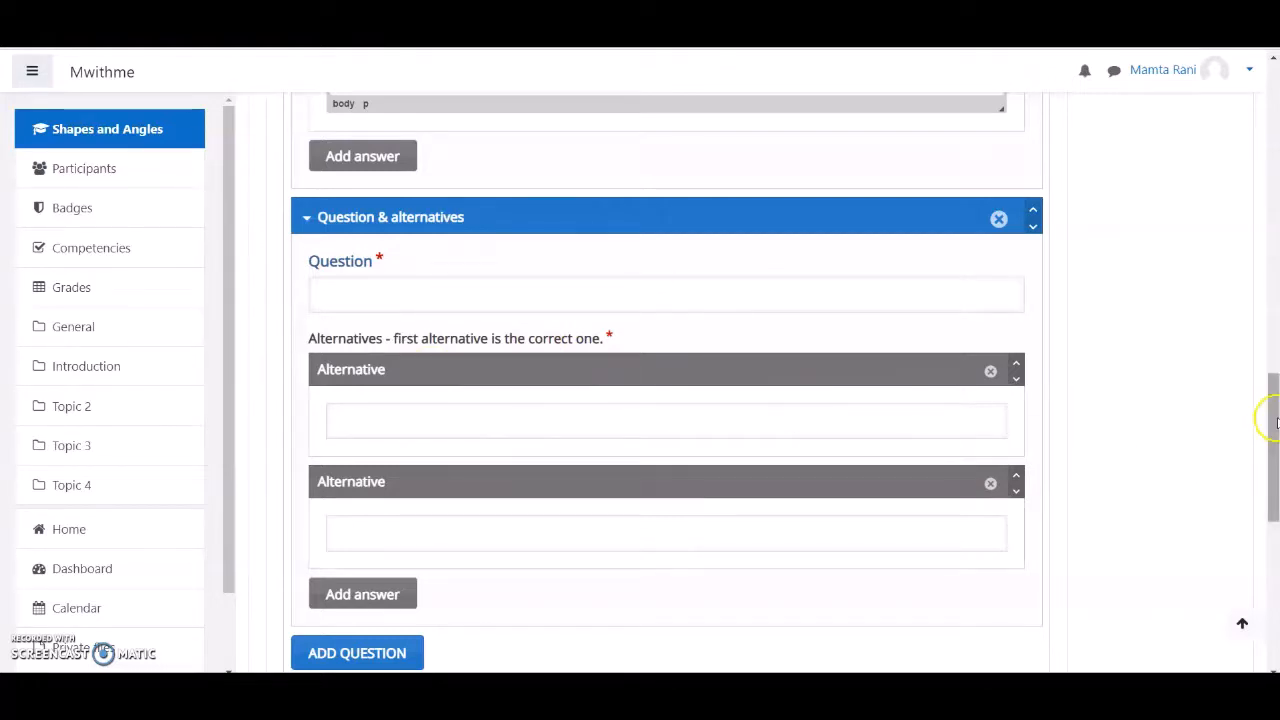
left_click_drag(1274, 422, 1274, 489)
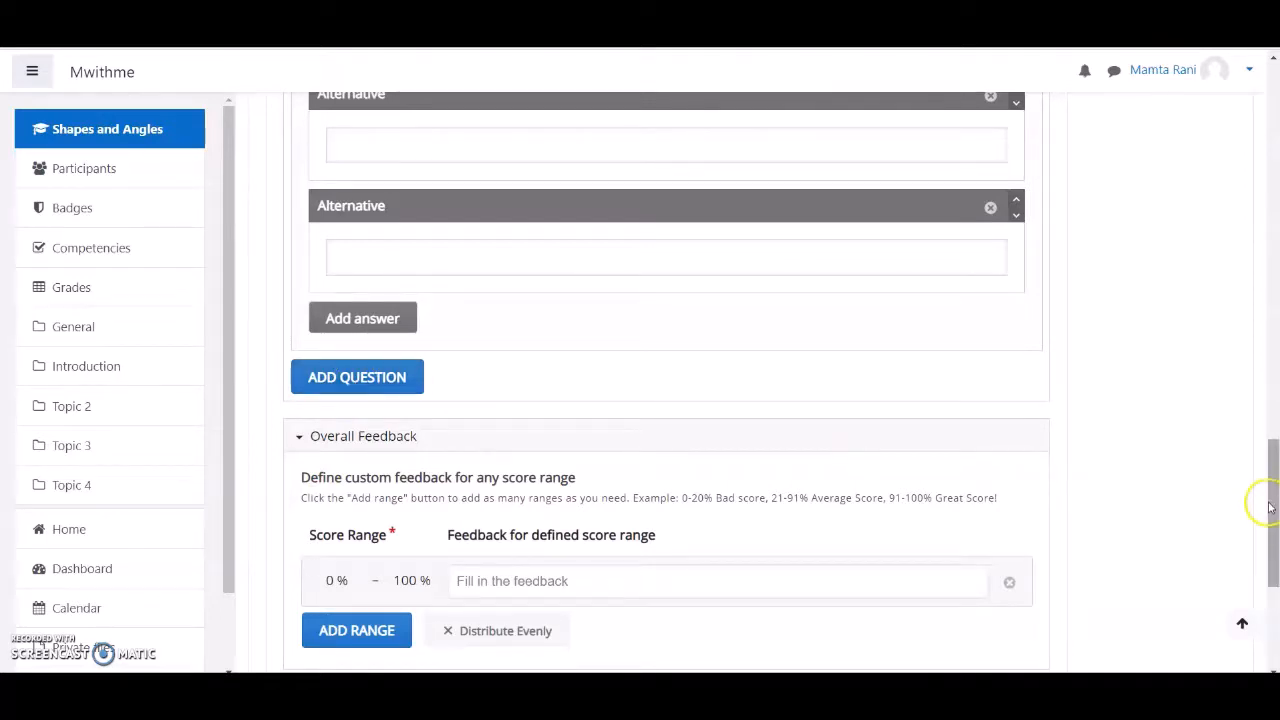
scroll(1268, 490, "down", 3)
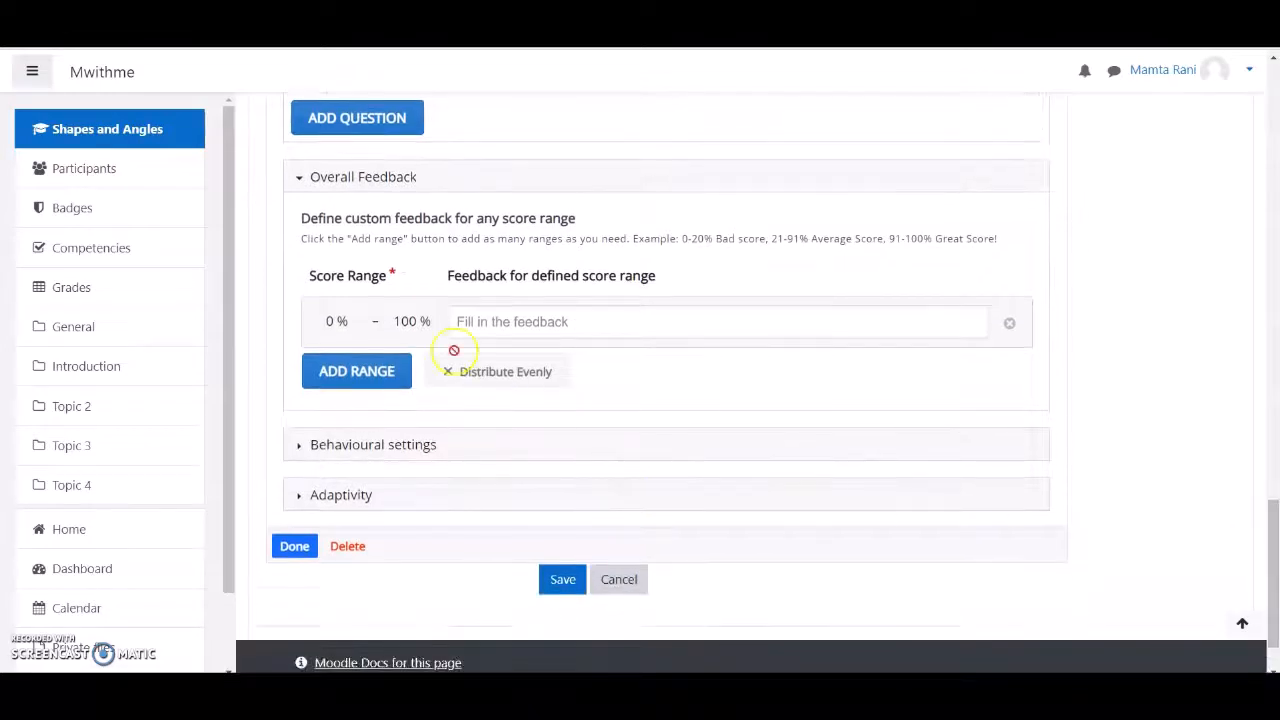
left_click(355, 372)
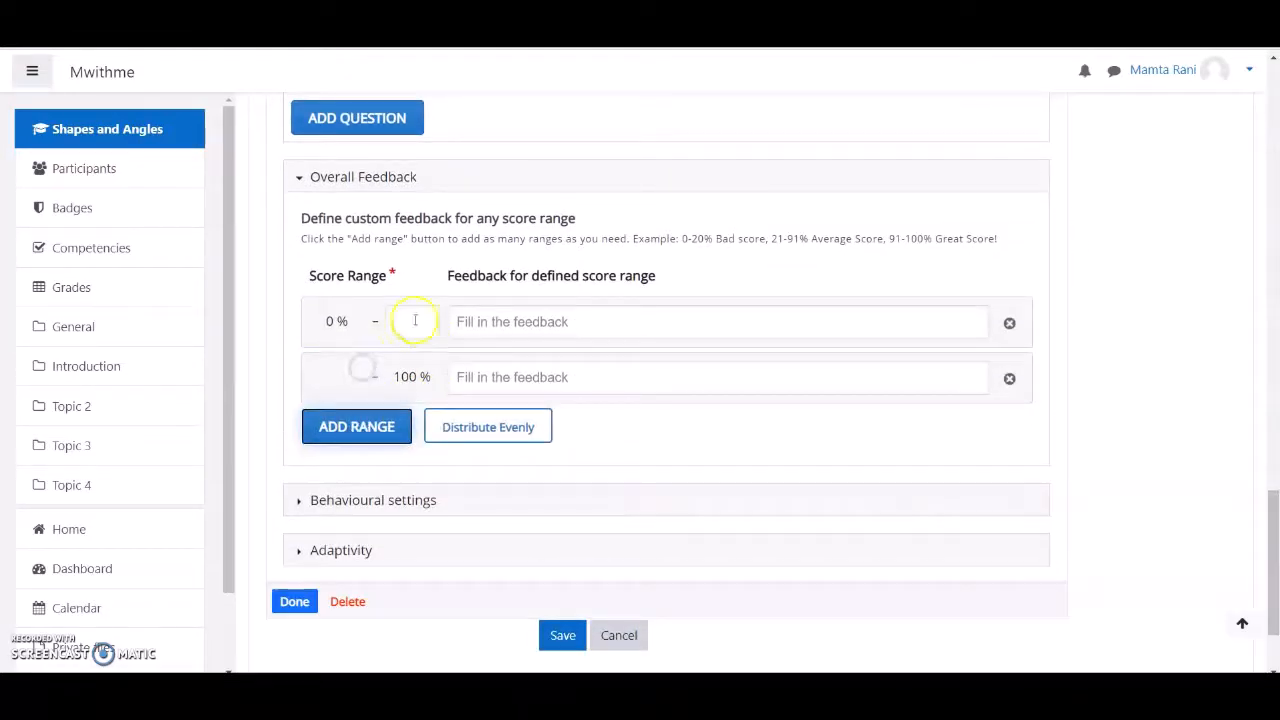
left_click(359, 426)
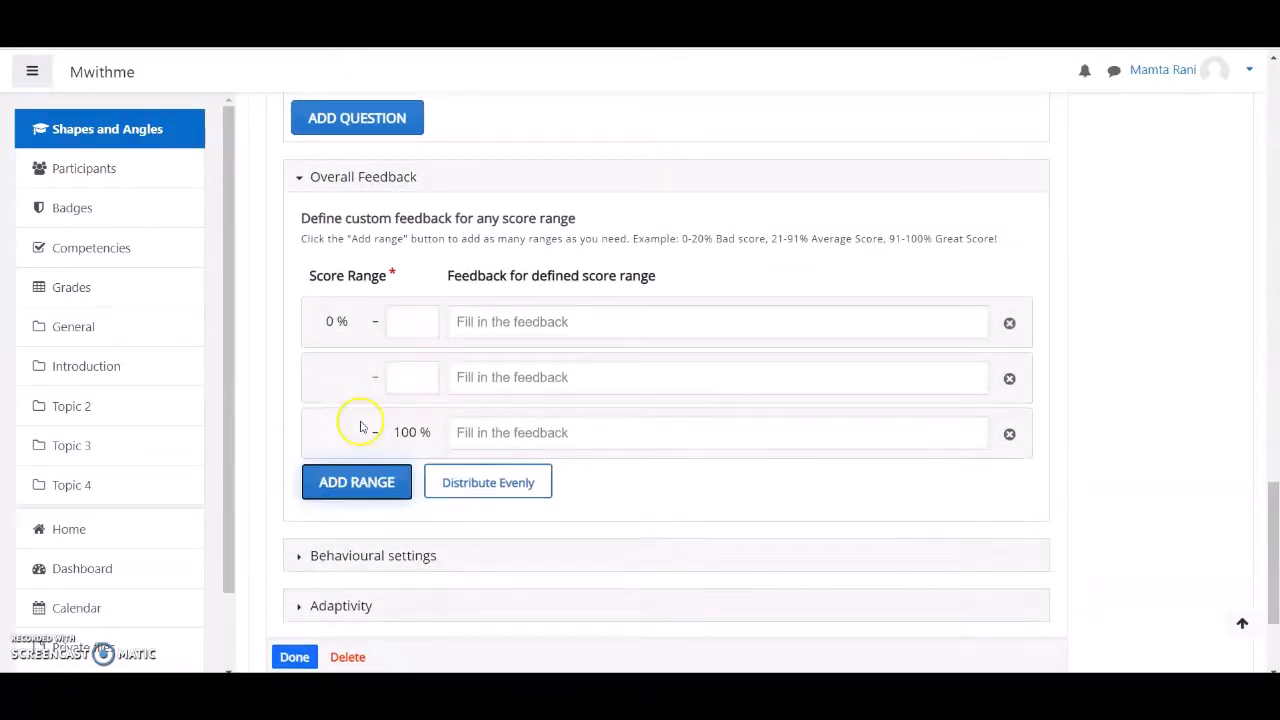
End the first score range at 50 % and give it the feedback "You can do better.".
left_click(410, 320)
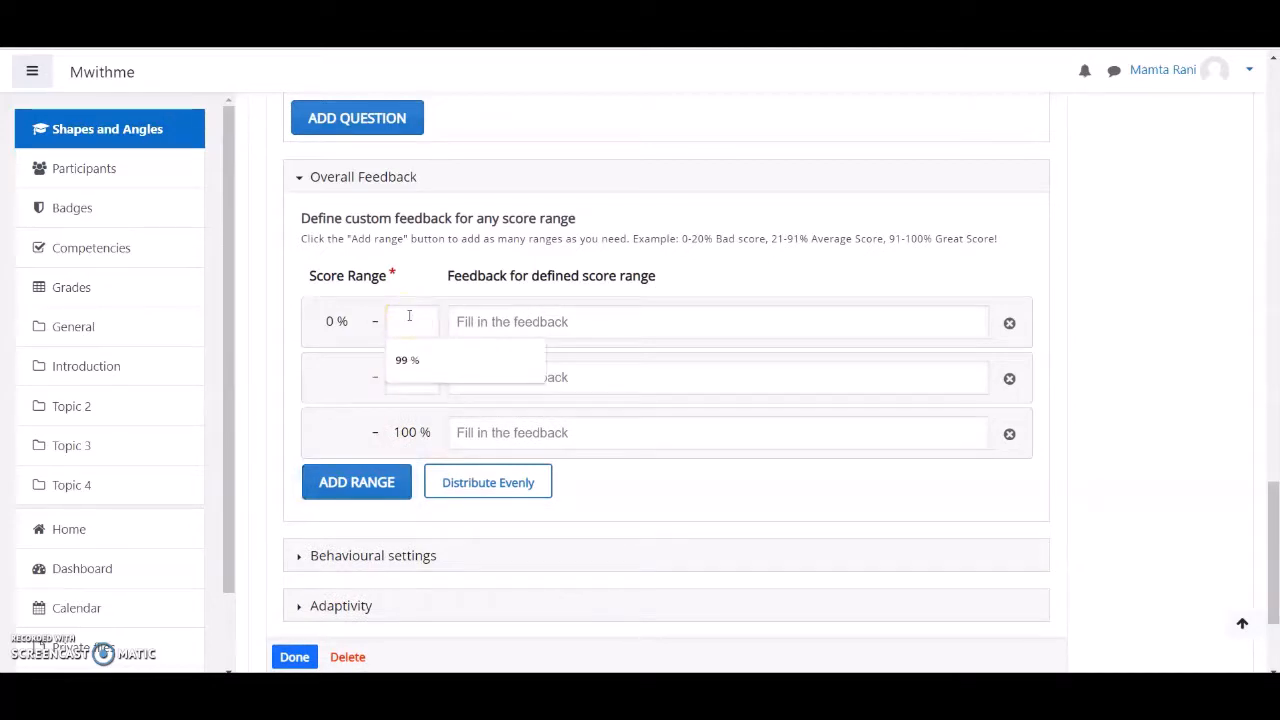
type("50")
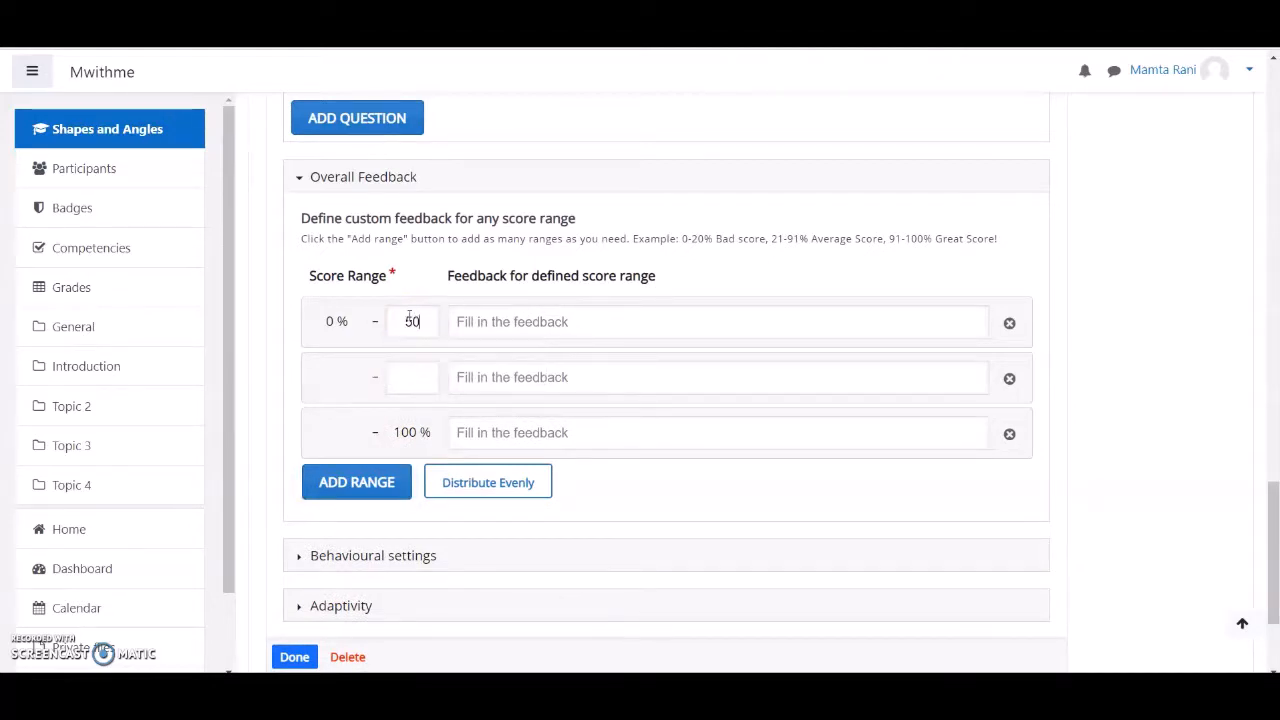
left_click(503, 319)
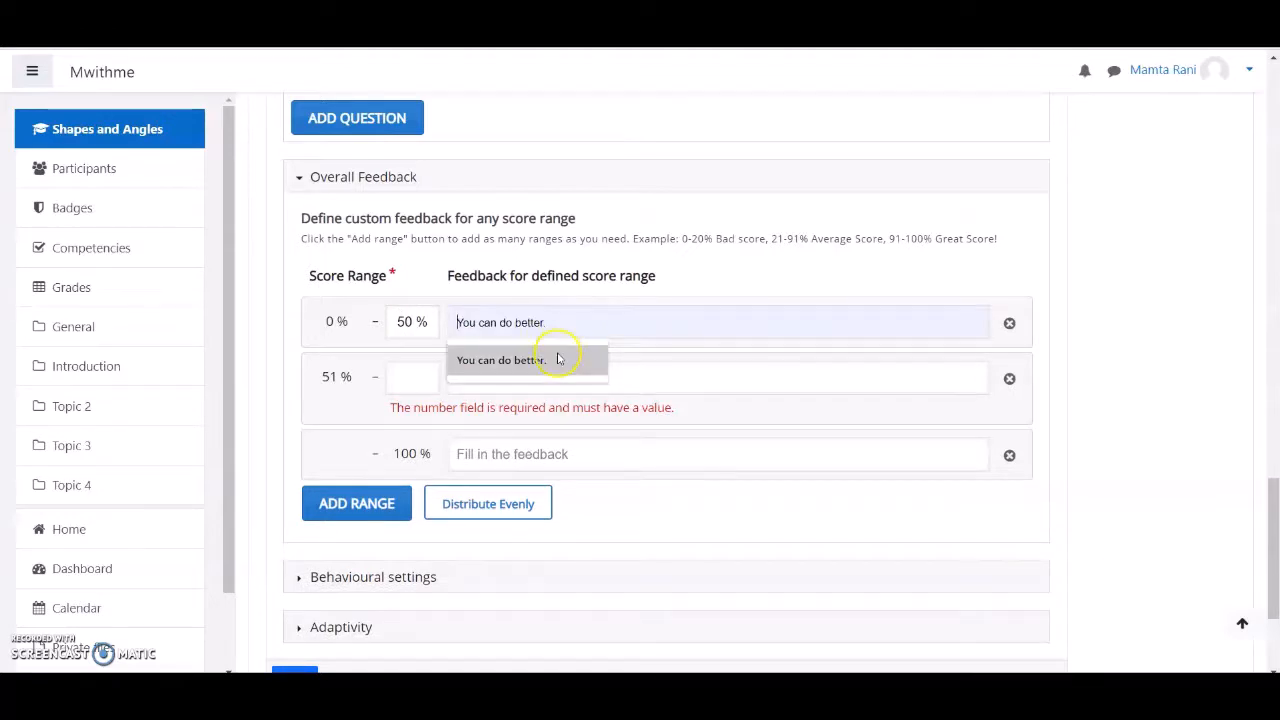
left_click(557, 360)
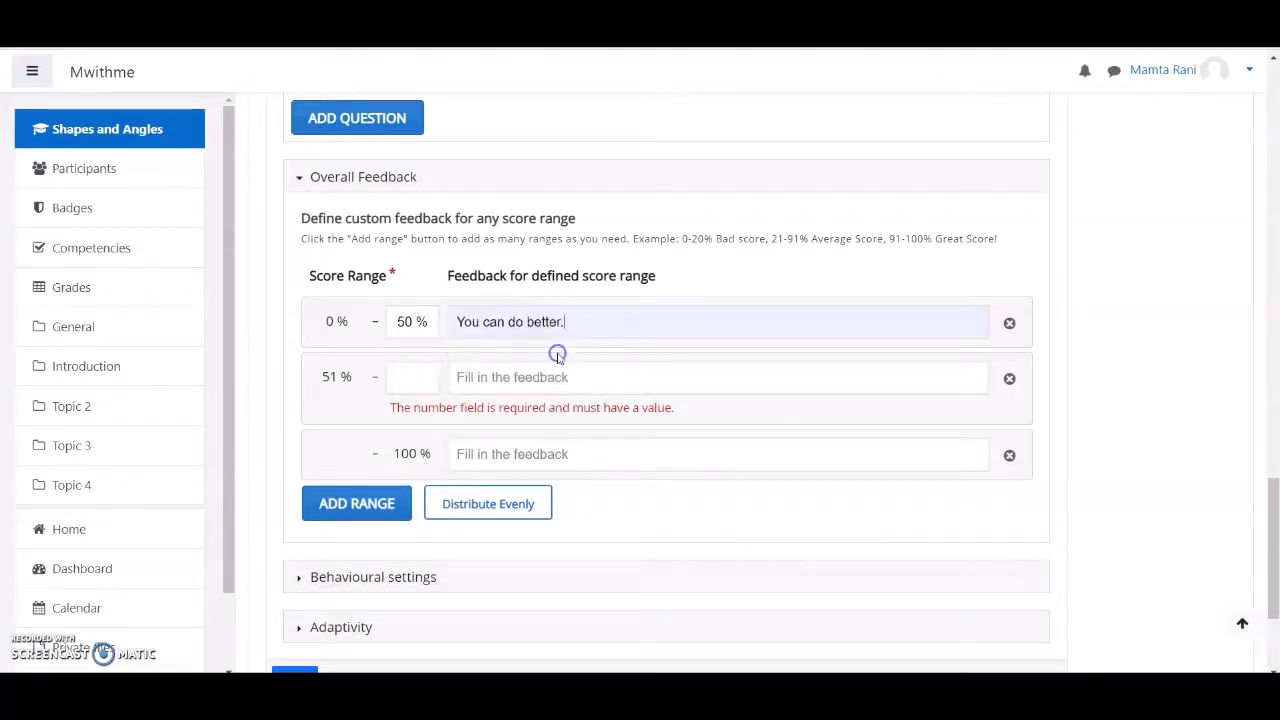
End the second score range at 75 % with the feedback "Good" and give the last range the feedback "Excellent".
left_click(414, 379)
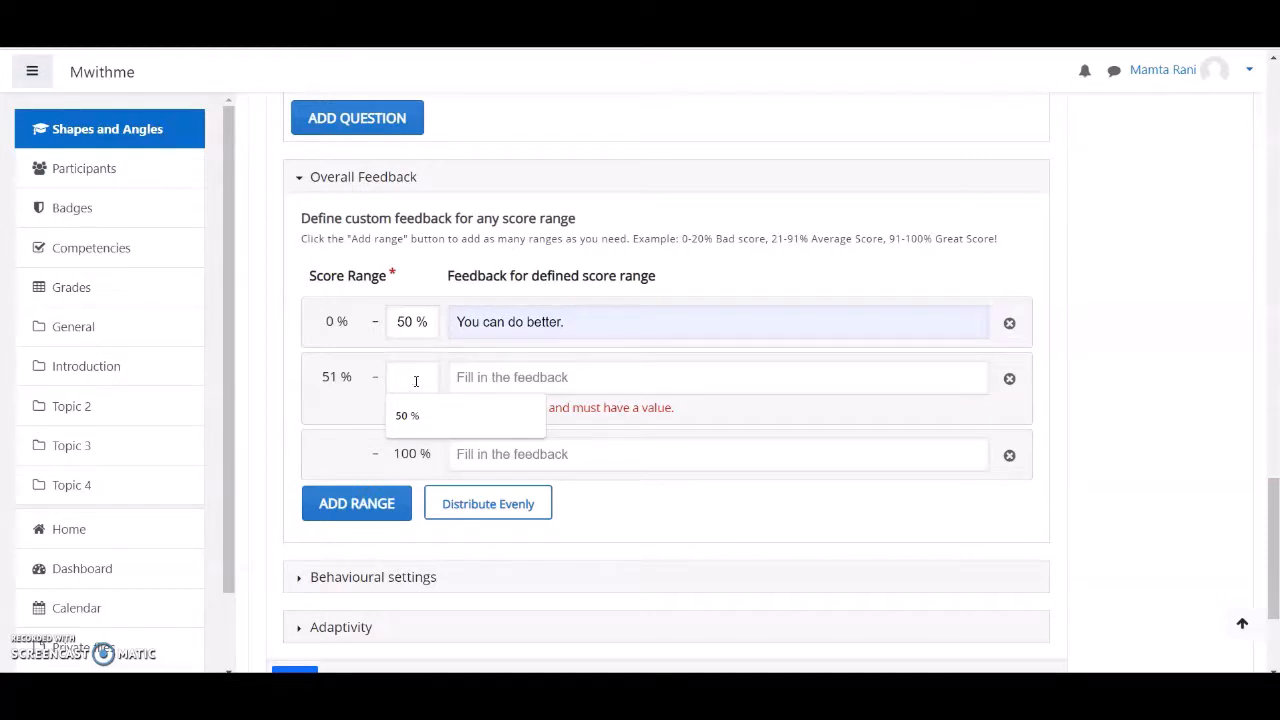
type("75")
left_click(503, 376)
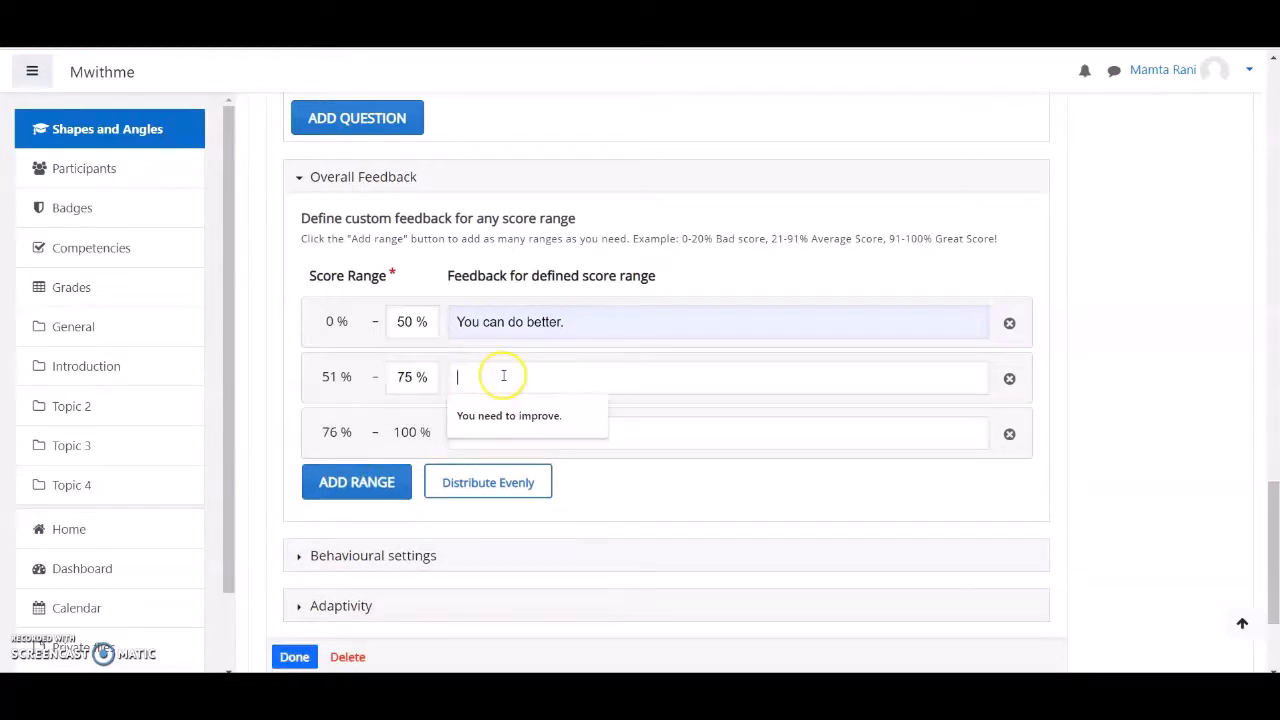
type("Good")
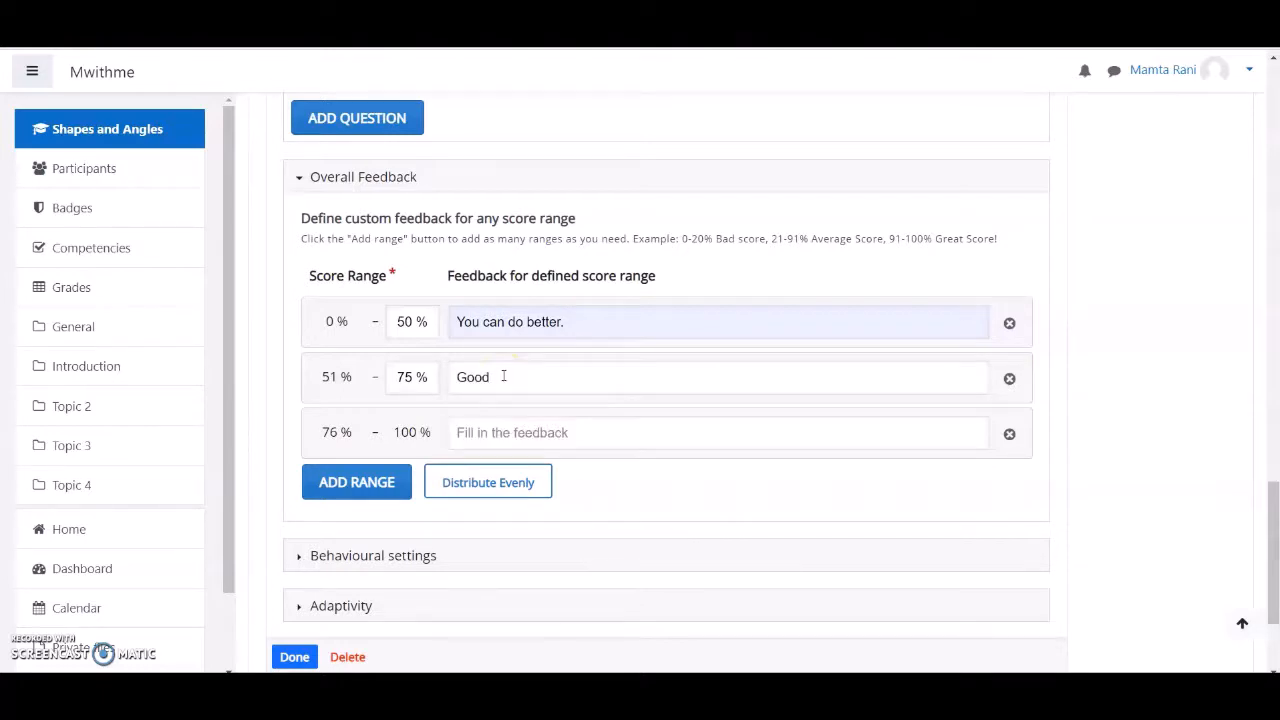
left_click(515, 428)
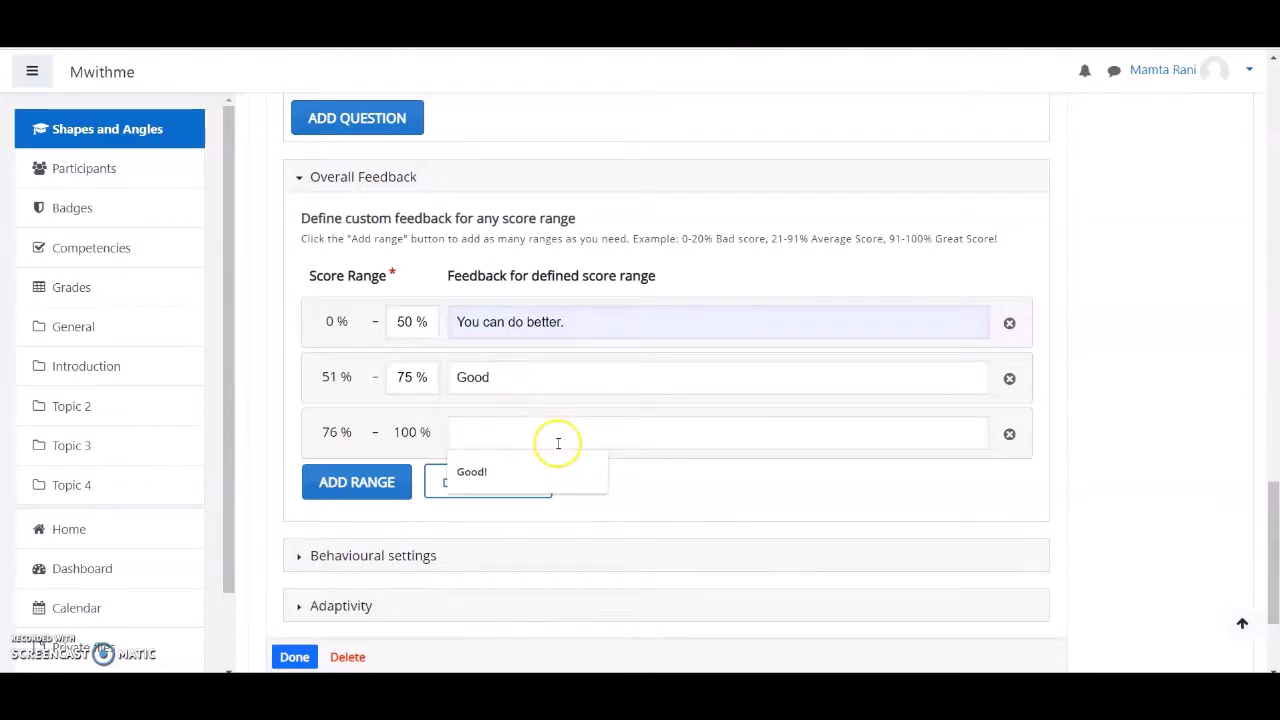
type("W")
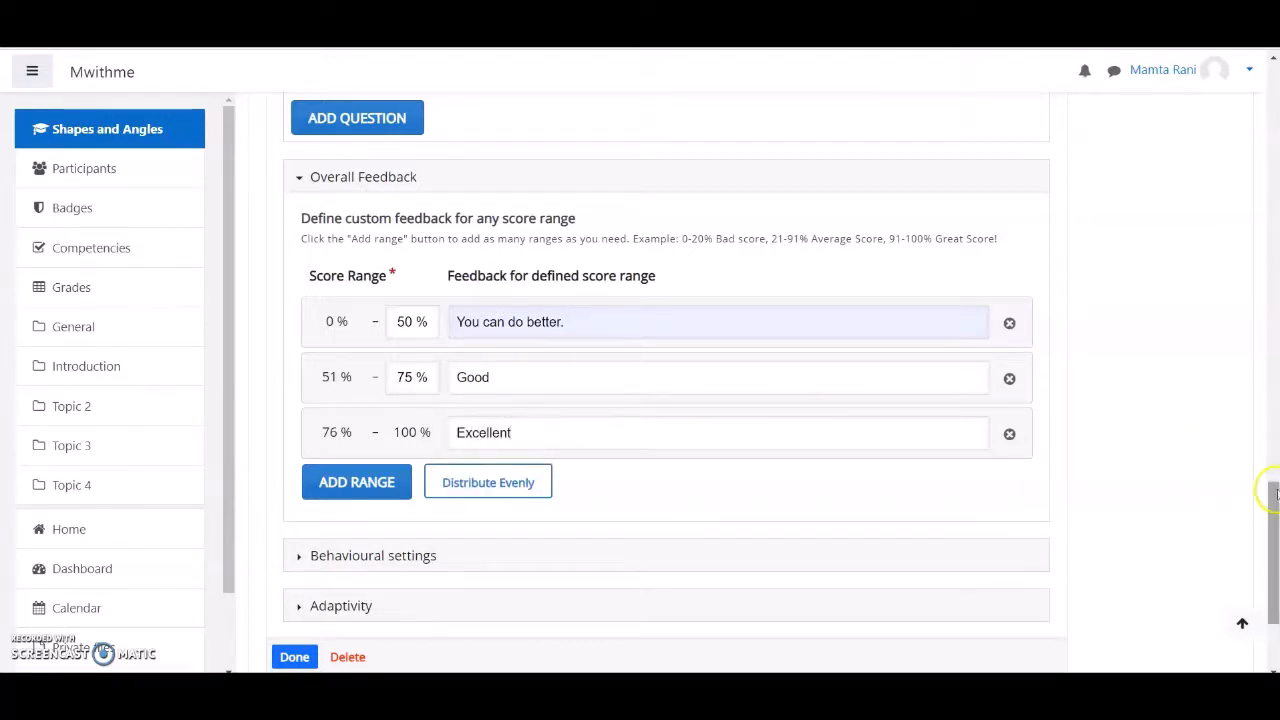
Set the timeouts on correct and on wrong answers both to 1000 milliseconds in the Single Choice Set's behavioural settings.
scroll(1268, 491, "down", 2)
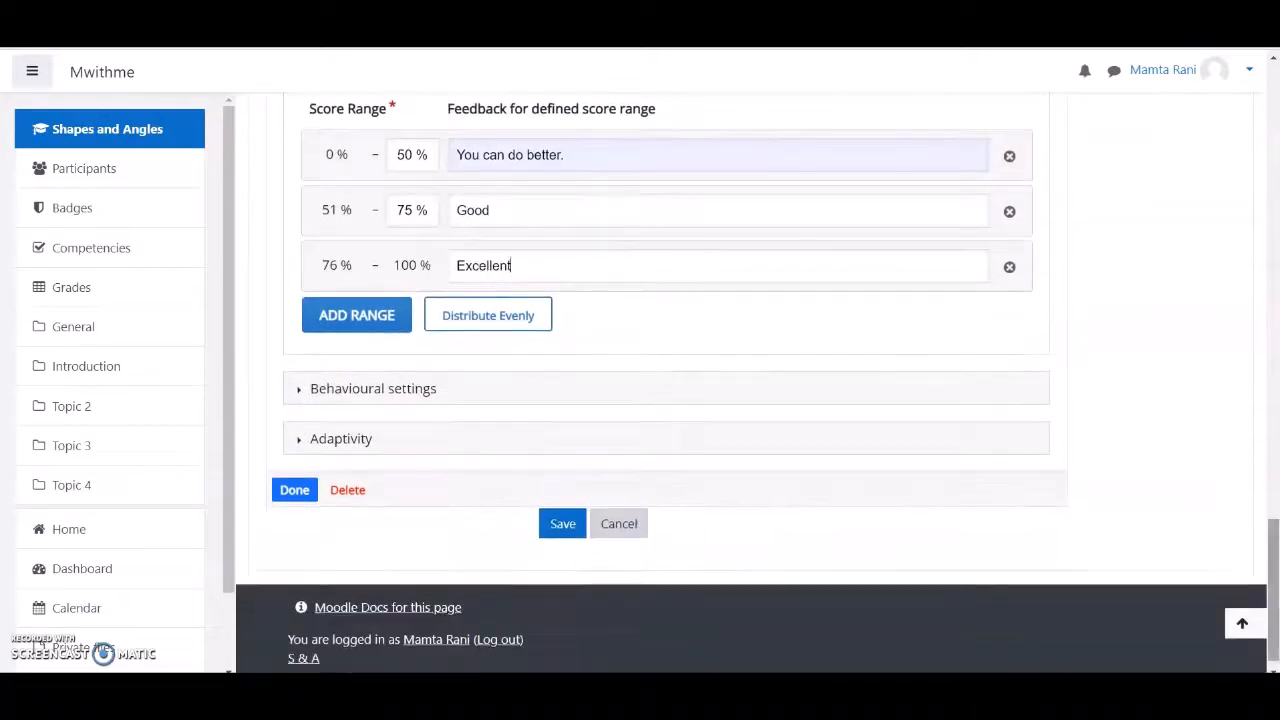
left_click(343, 388)
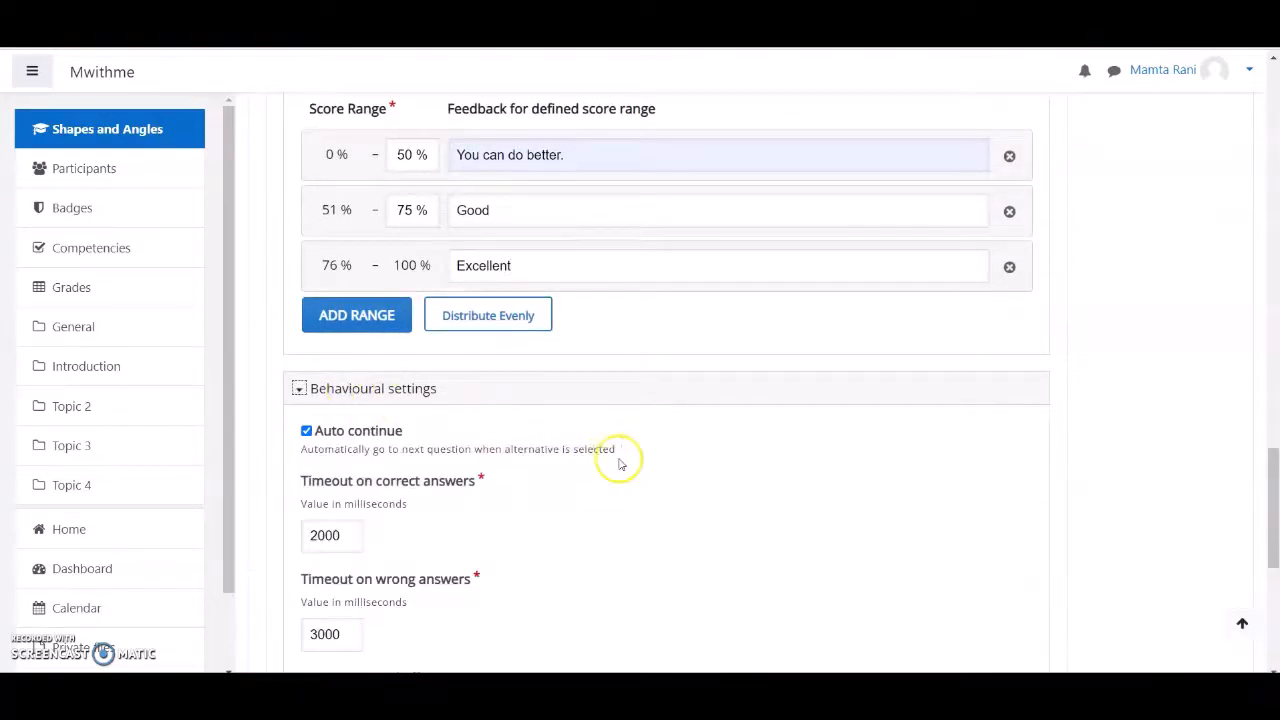
left_click_drag(1271, 482, 1271, 534)
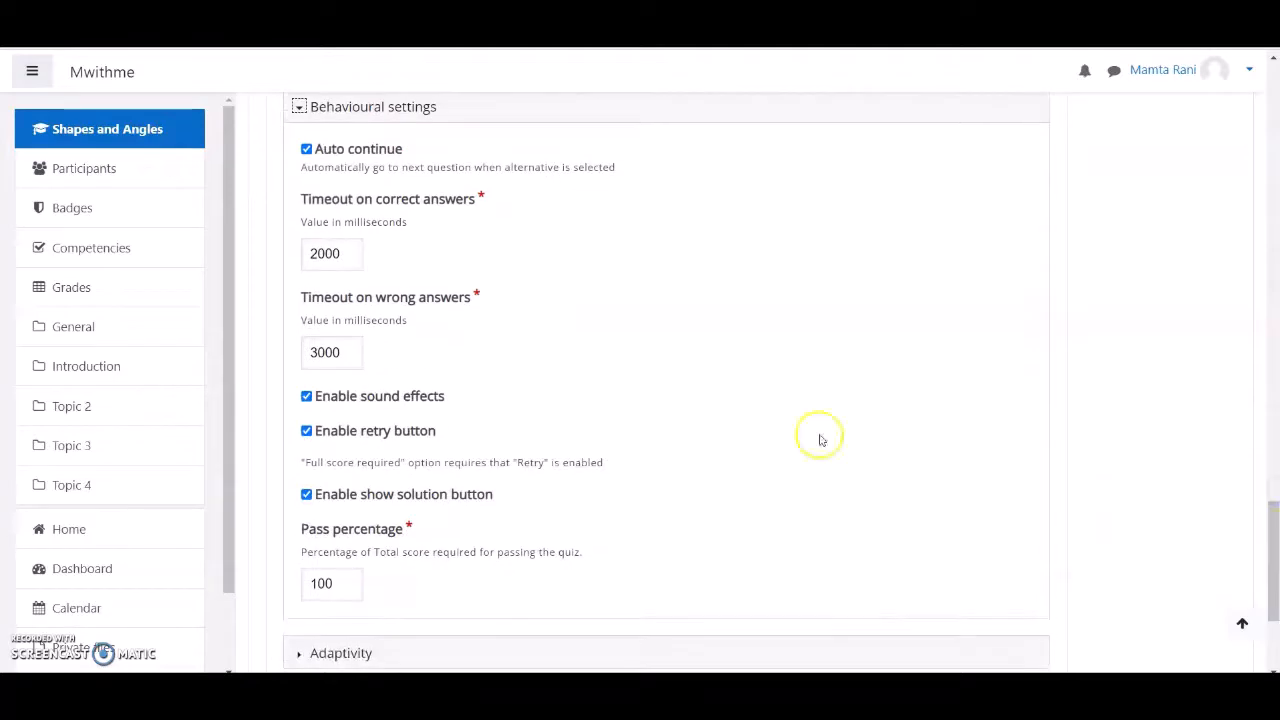
left_click(313, 253)
key("Delete")
type("1")
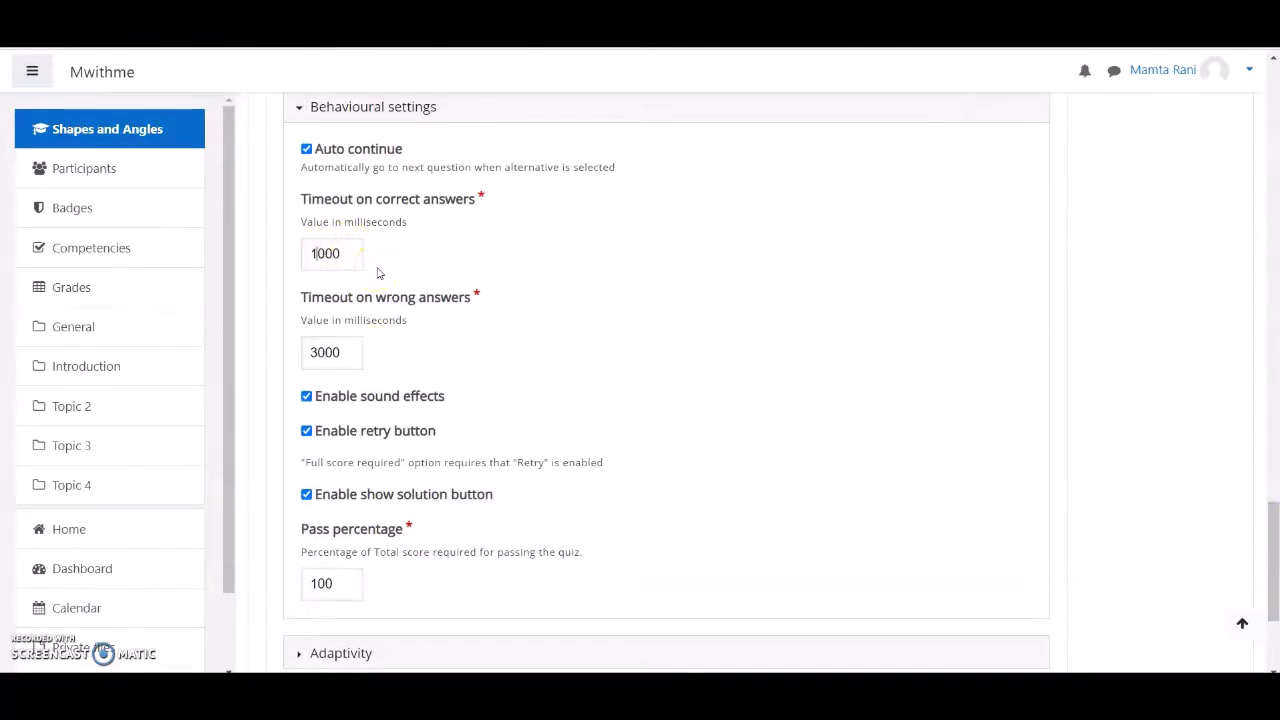
left_click(358, 345)
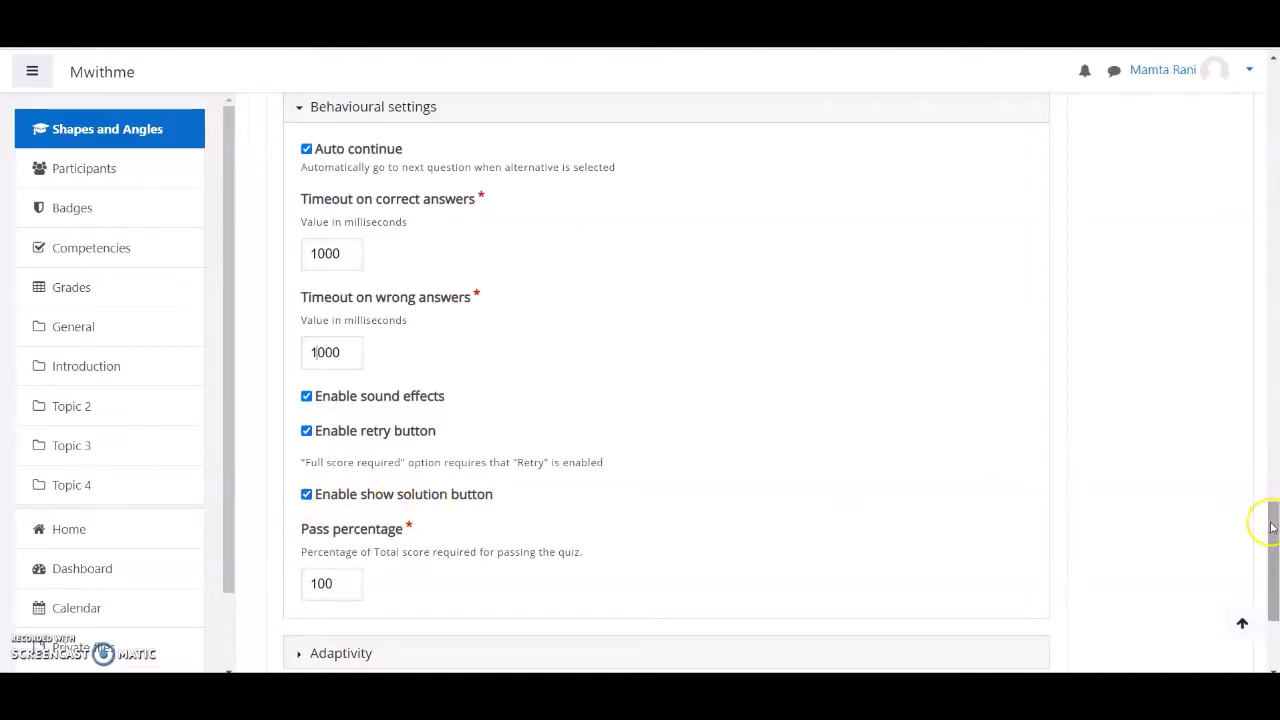
Label the seek button "Next" for the all-correct action in the Single Choice Set's adaptivity settings.
scroll(1272, 527, "down", 3)
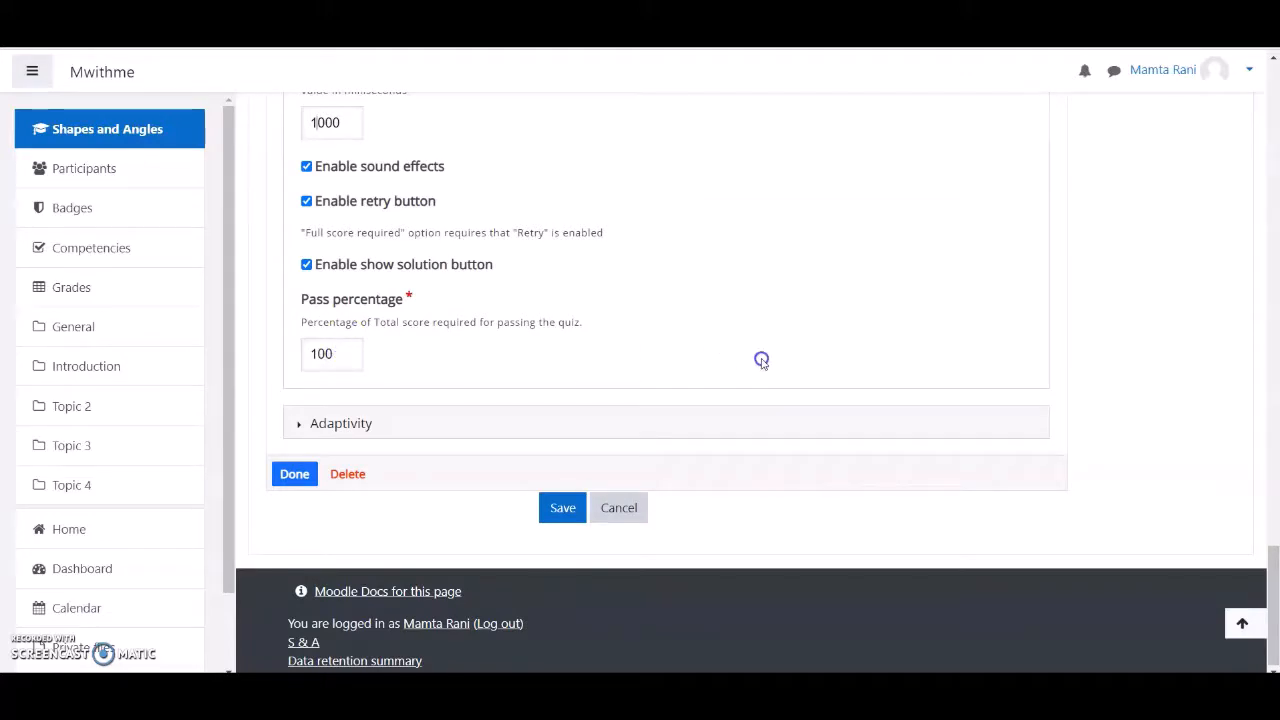
left_click(410, 420)
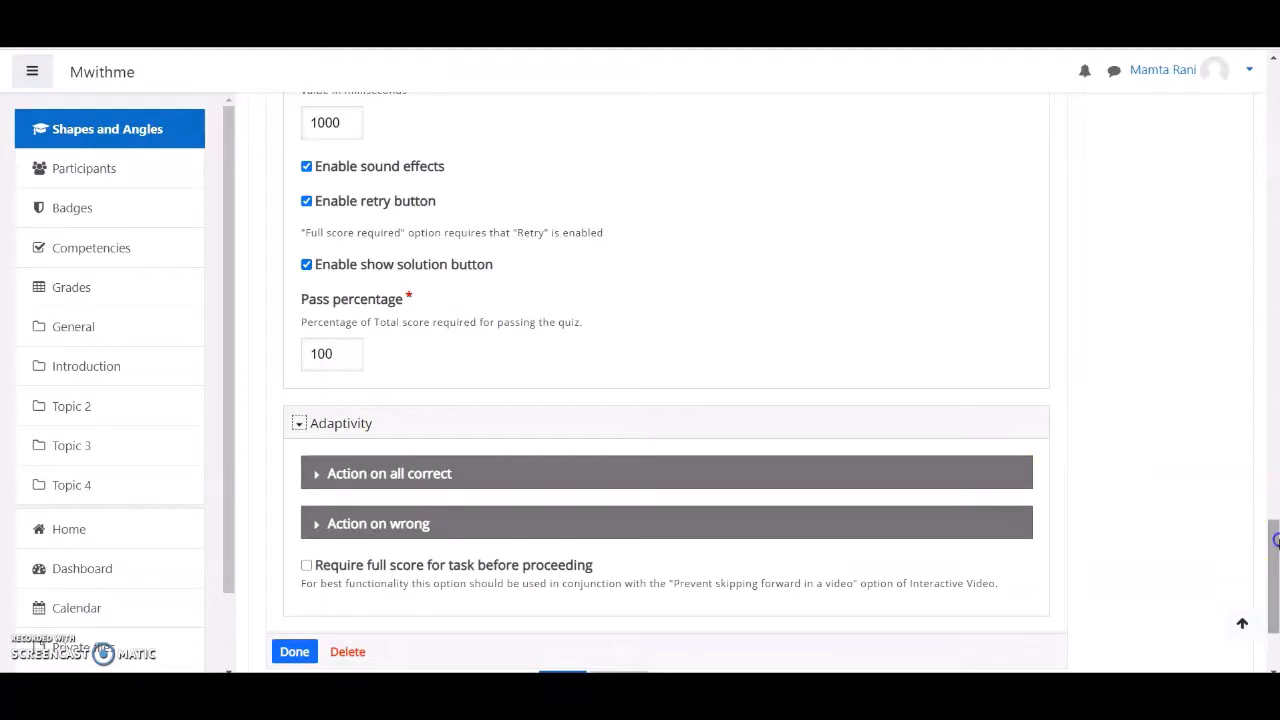
scroll(1275, 540, "down", 2)
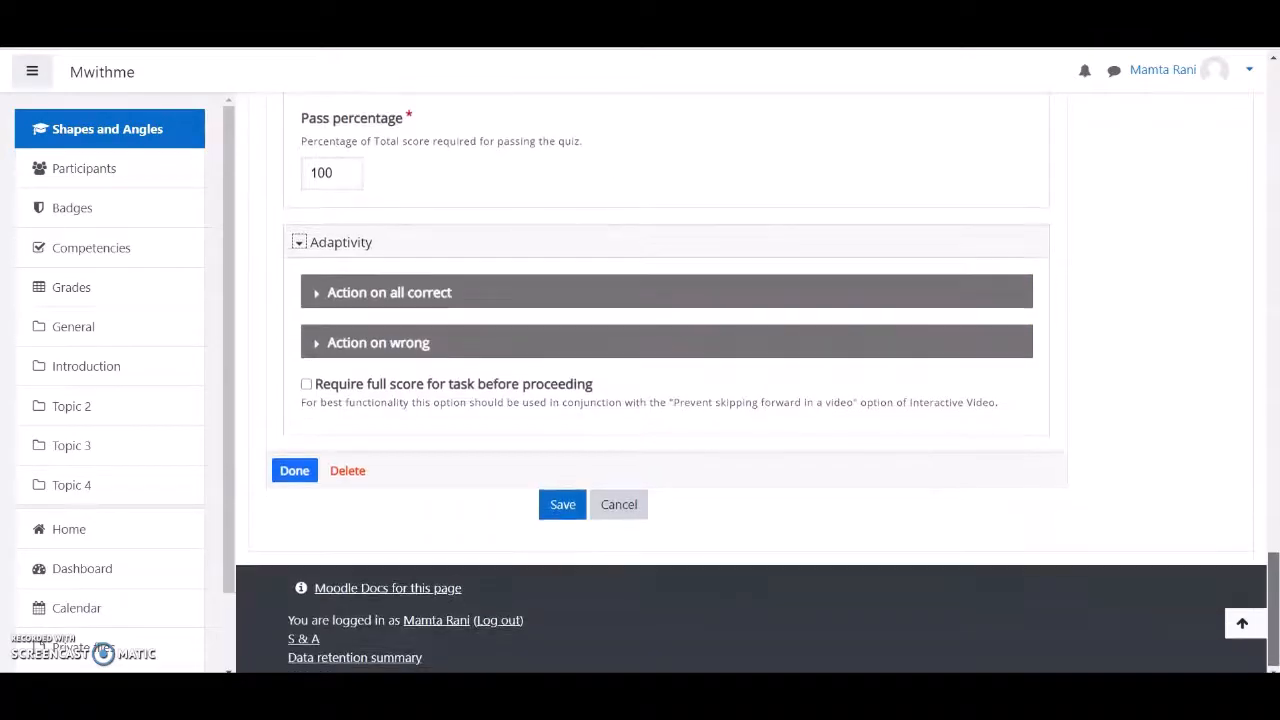
left_click(465, 293)
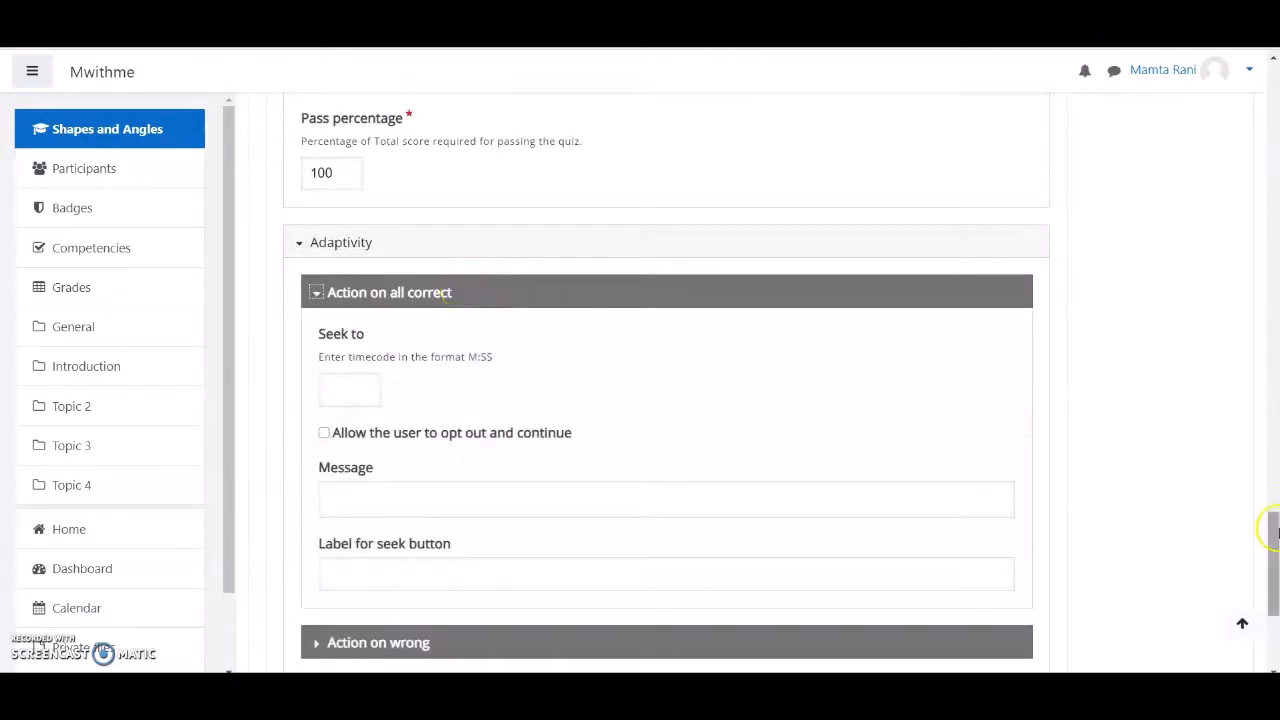
left_click_drag(1272, 530, 1273, 548)
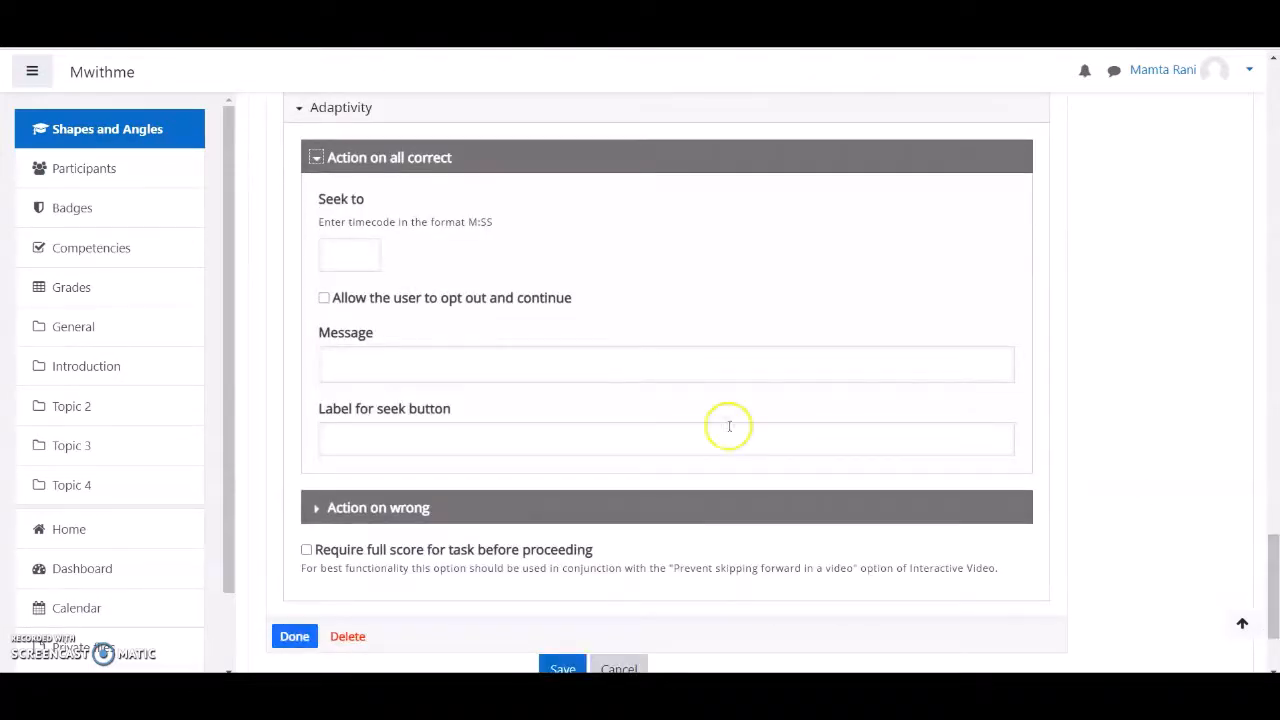
left_click(349, 254)
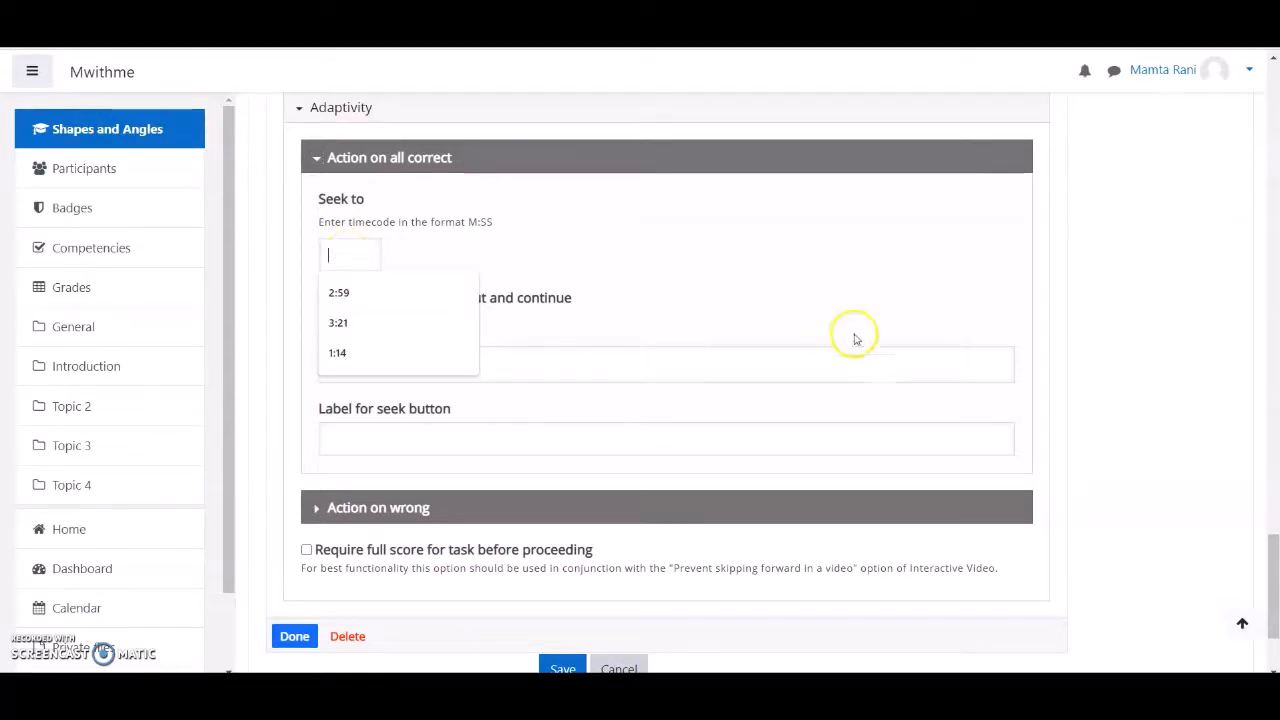
left_click(480, 437)
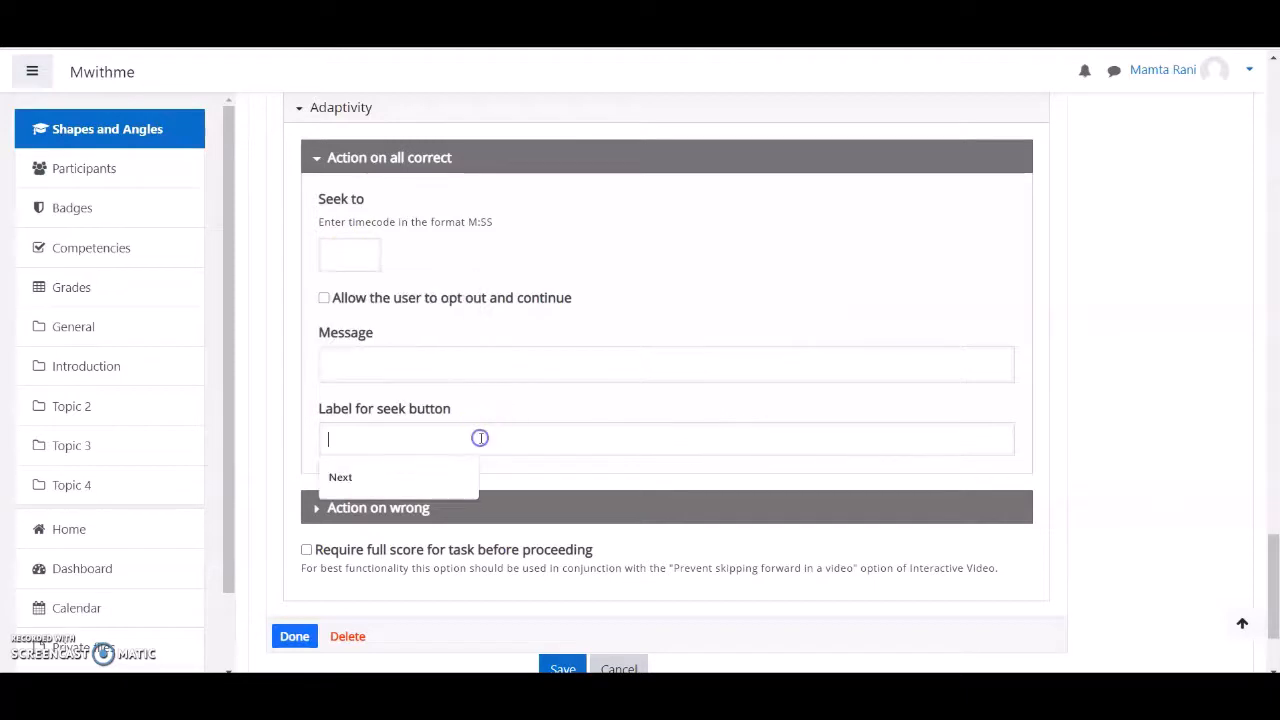
left_click(389, 477)
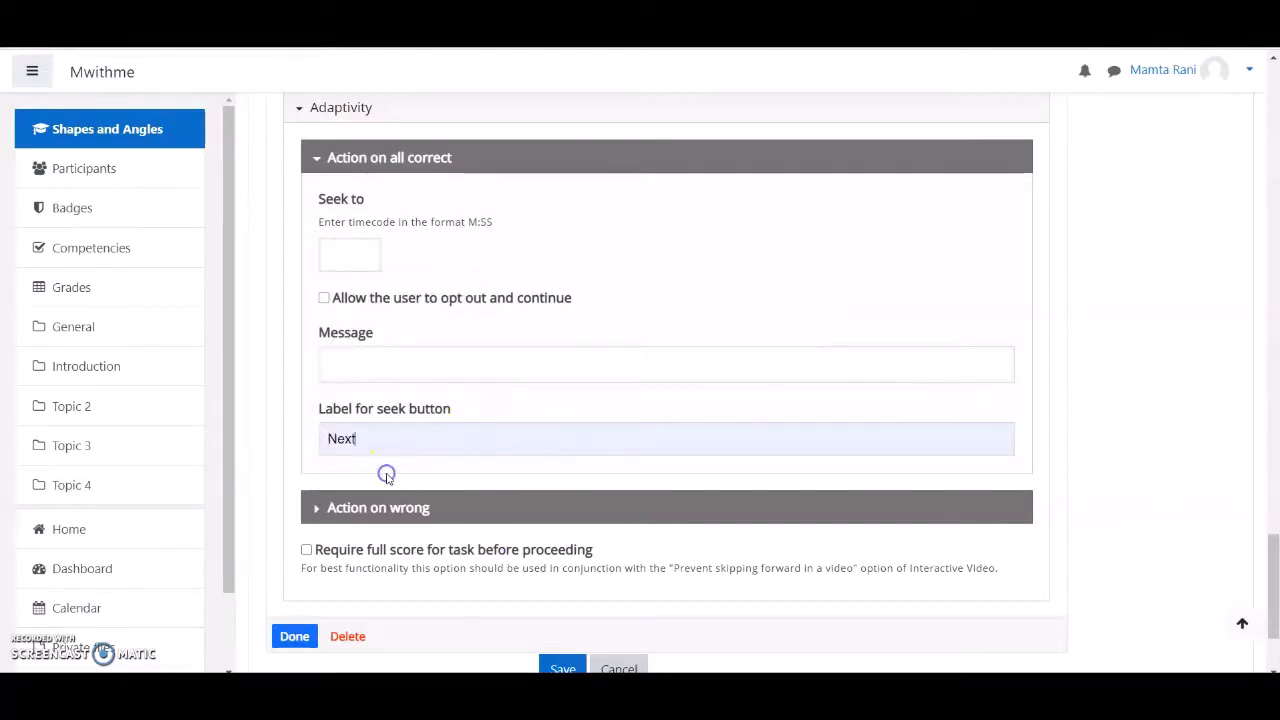
left_click(409, 359)
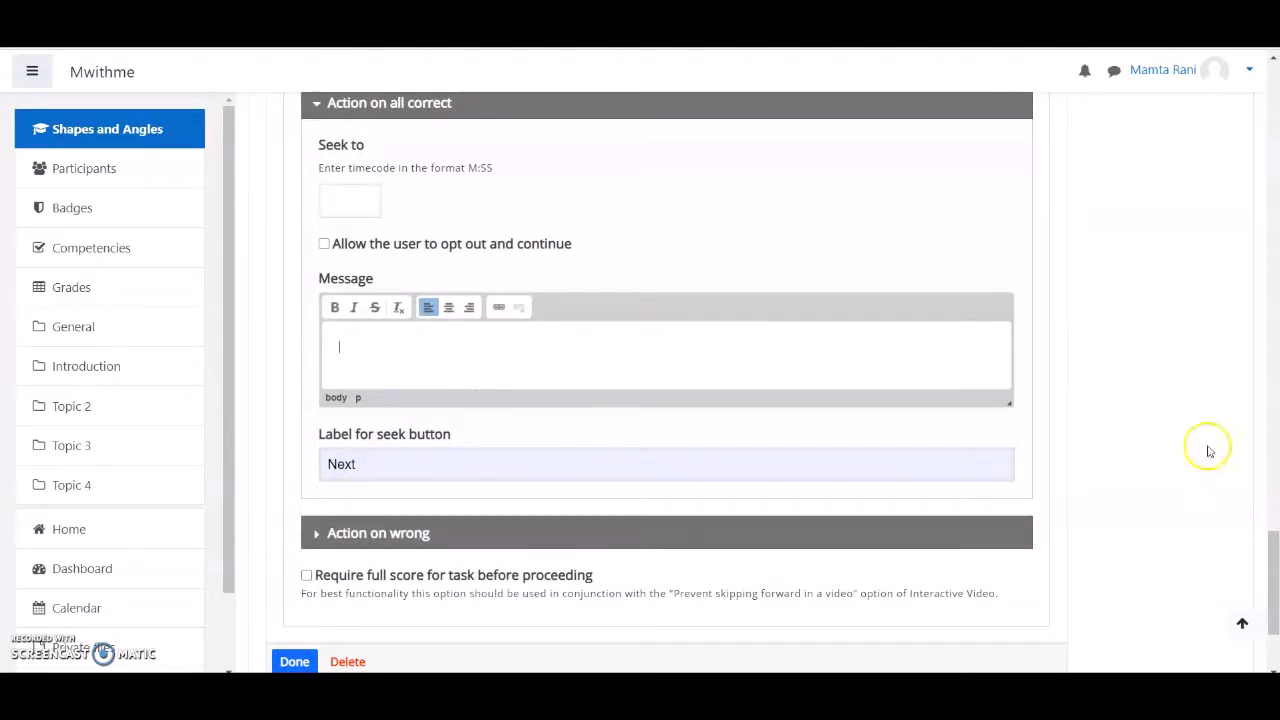
Check the interaction's display time and set the all-correct action to seek to 1:20.
left_click_drag(1272, 548, 1275, 80)
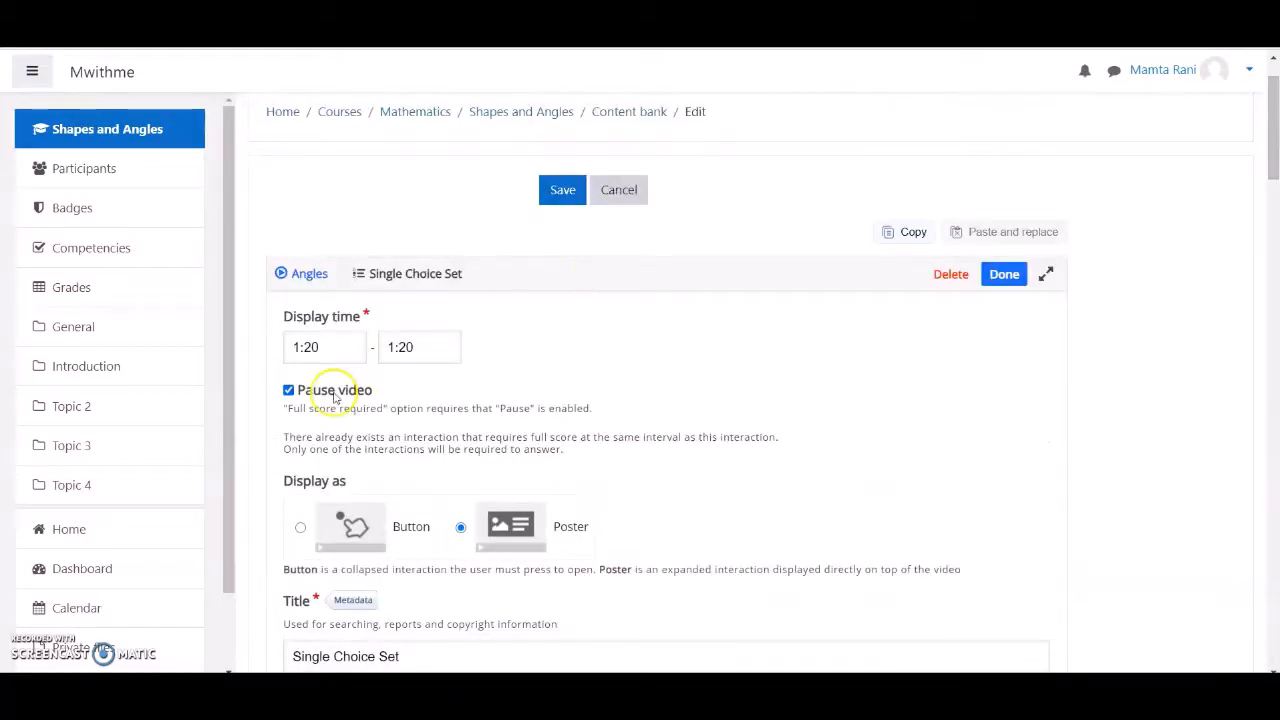
left_click(422, 346)
left_click_drag(422, 346, 370, 346)
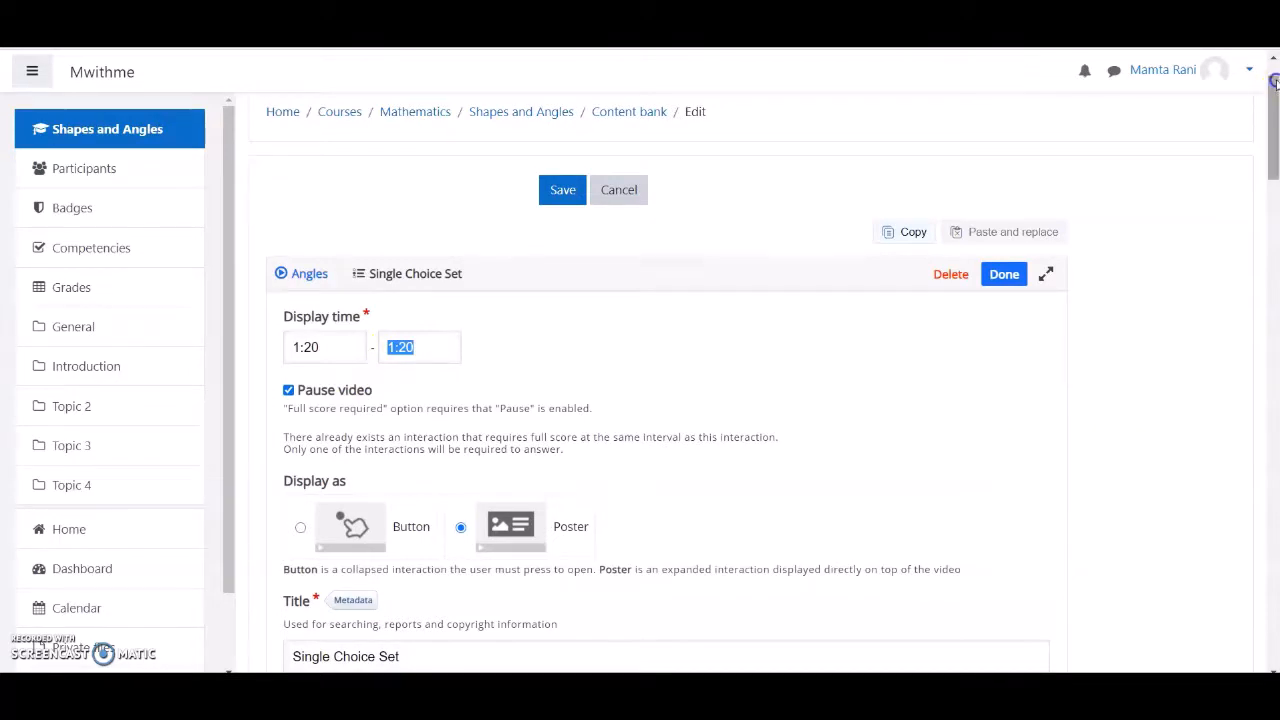
left_click_drag(1274, 130, 1272, 549)
left_click(340, 173)
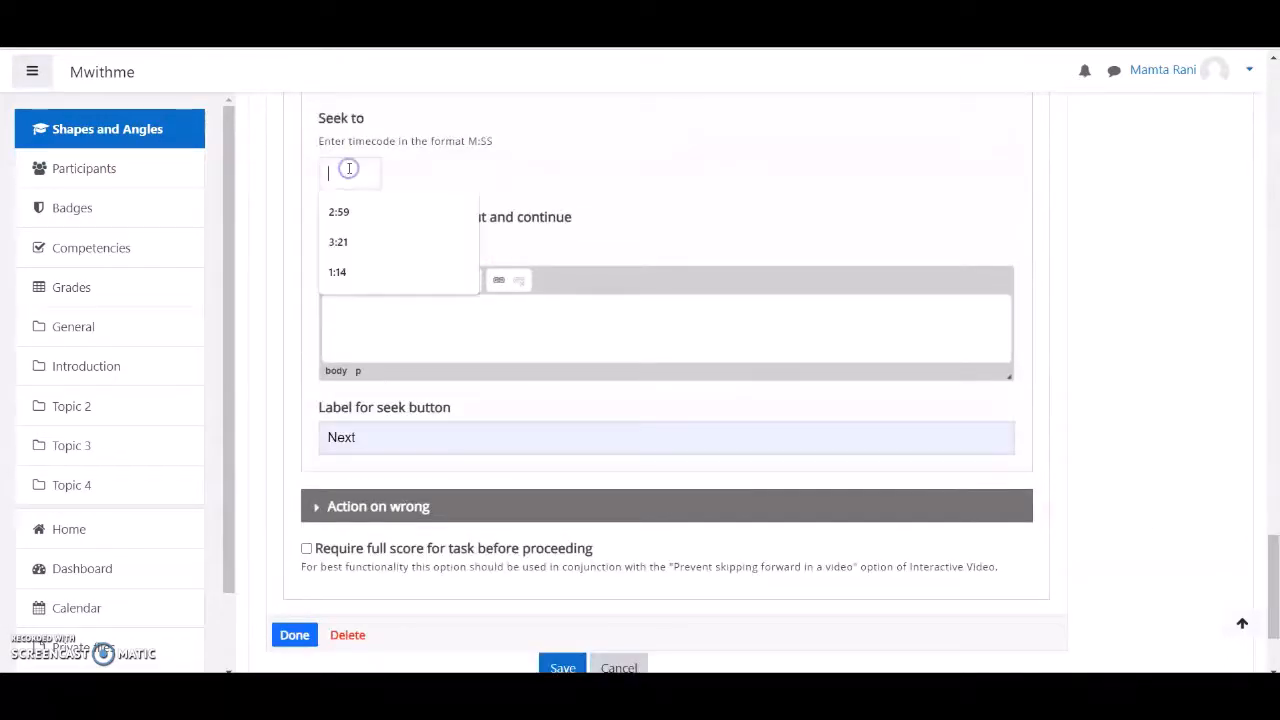
type("1:20")
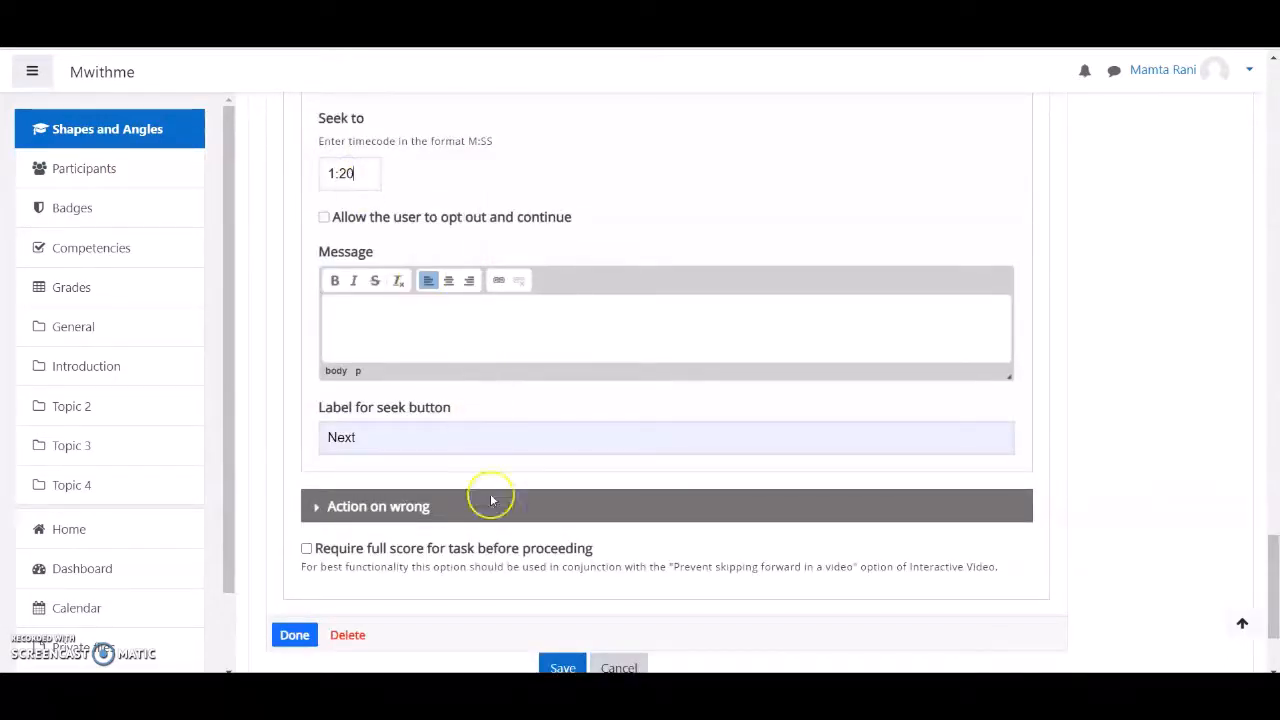
Set the action on wrong to seek to 1:00 and label its seek button "Continue".
left_click(440, 510)
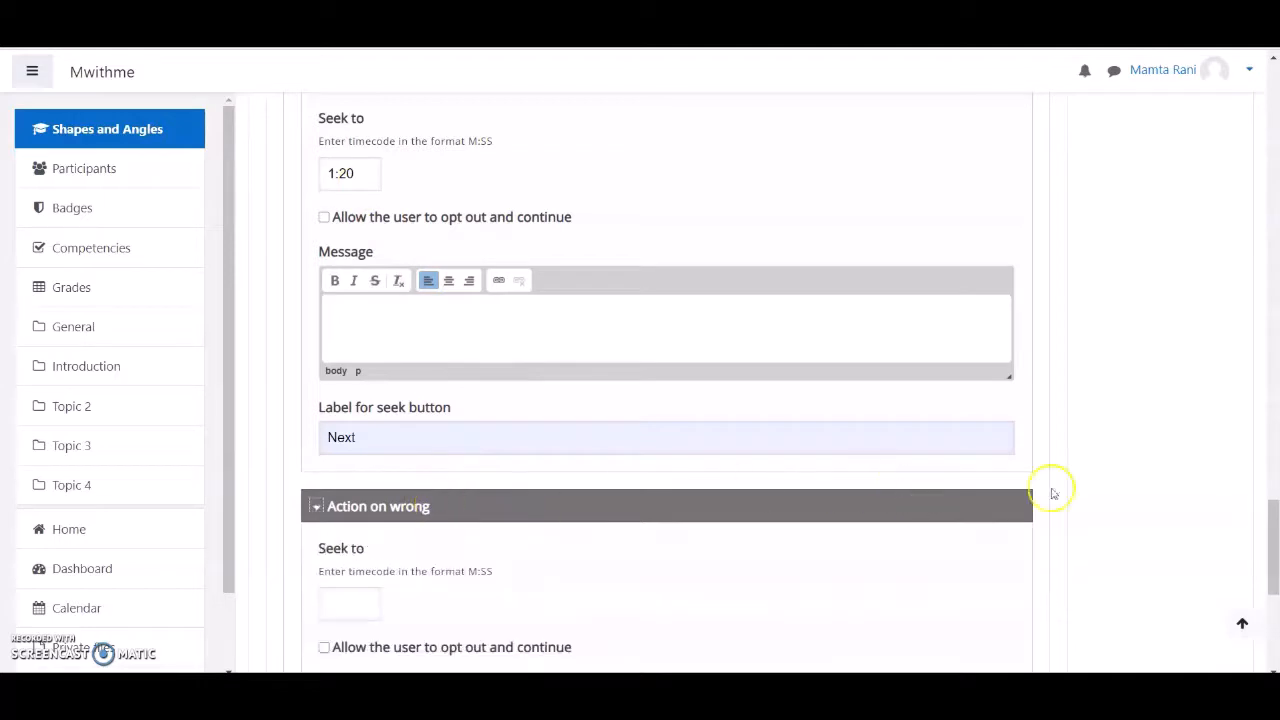
scroll(666, 380, "down", 4)
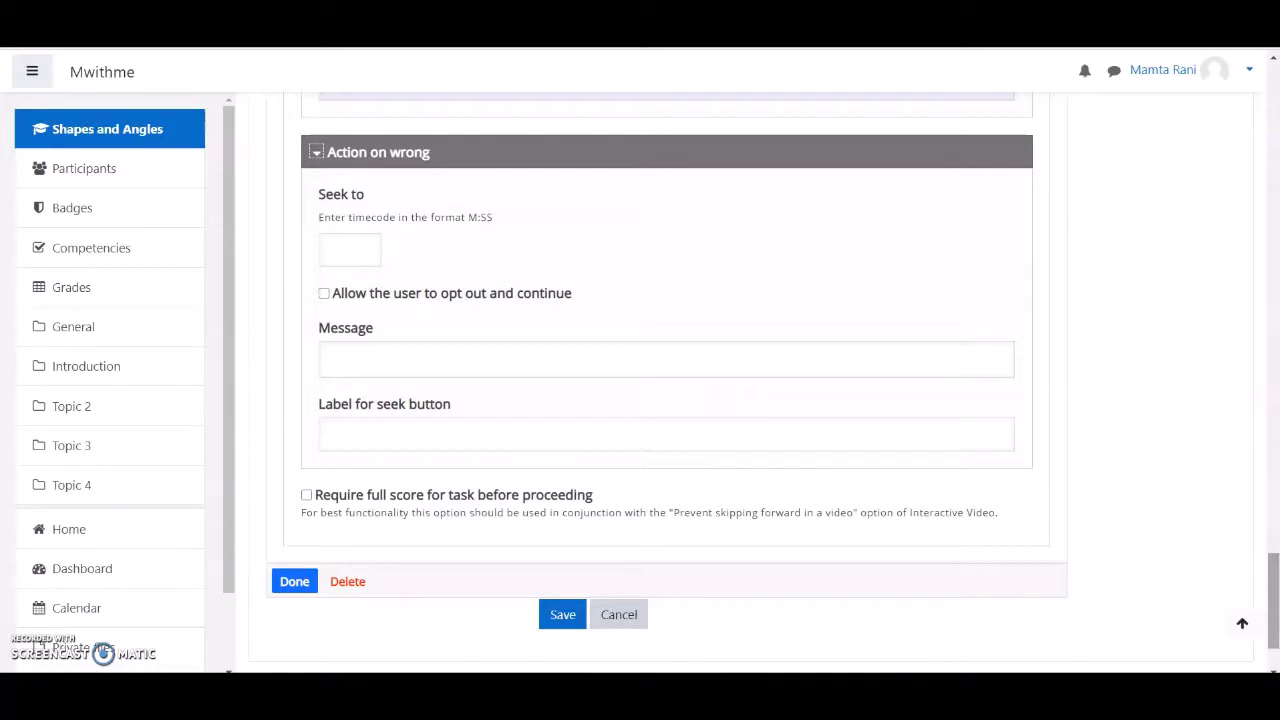
left_click(344, 244)
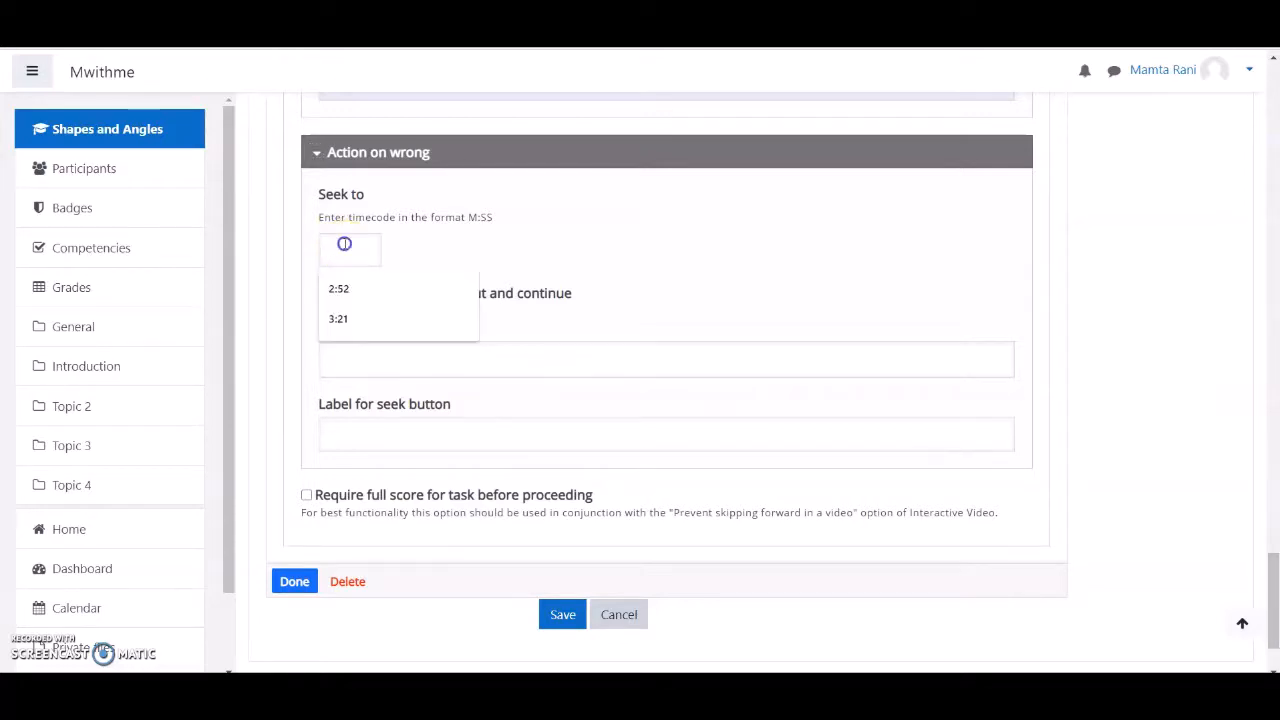
type("1")
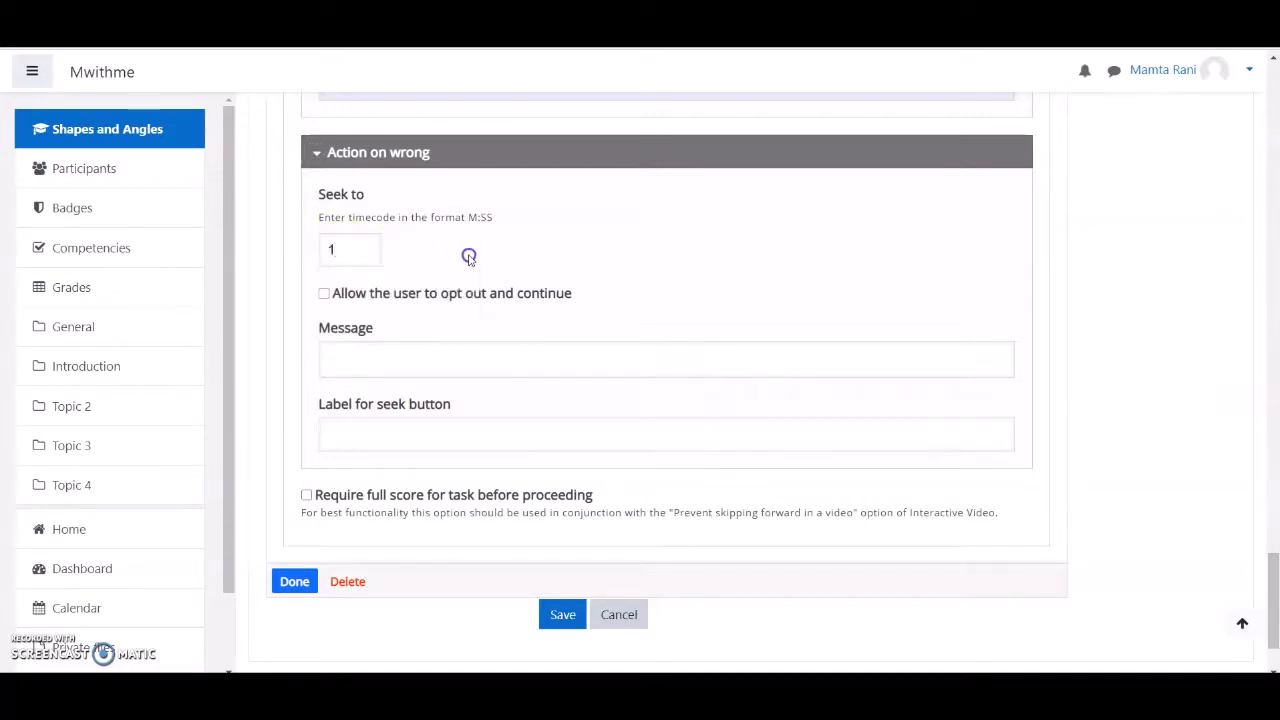
type(":00")
left_click(324, 259)
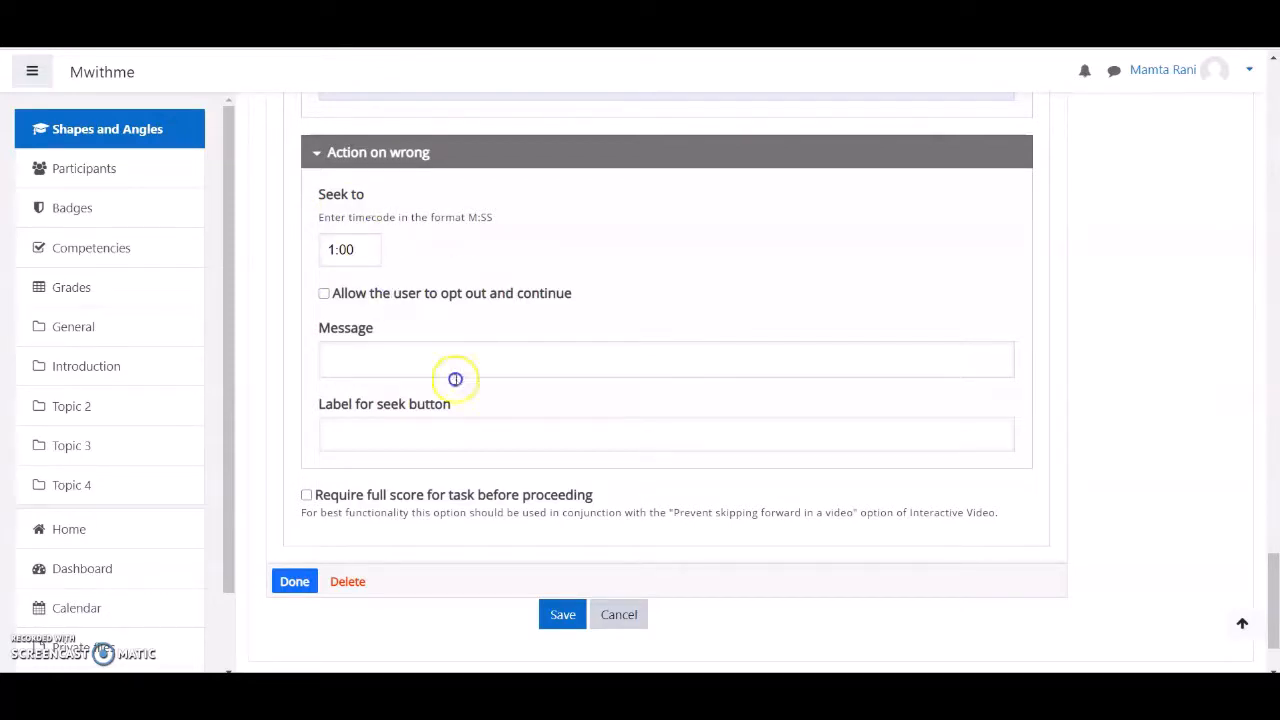
left_click(439, 430)
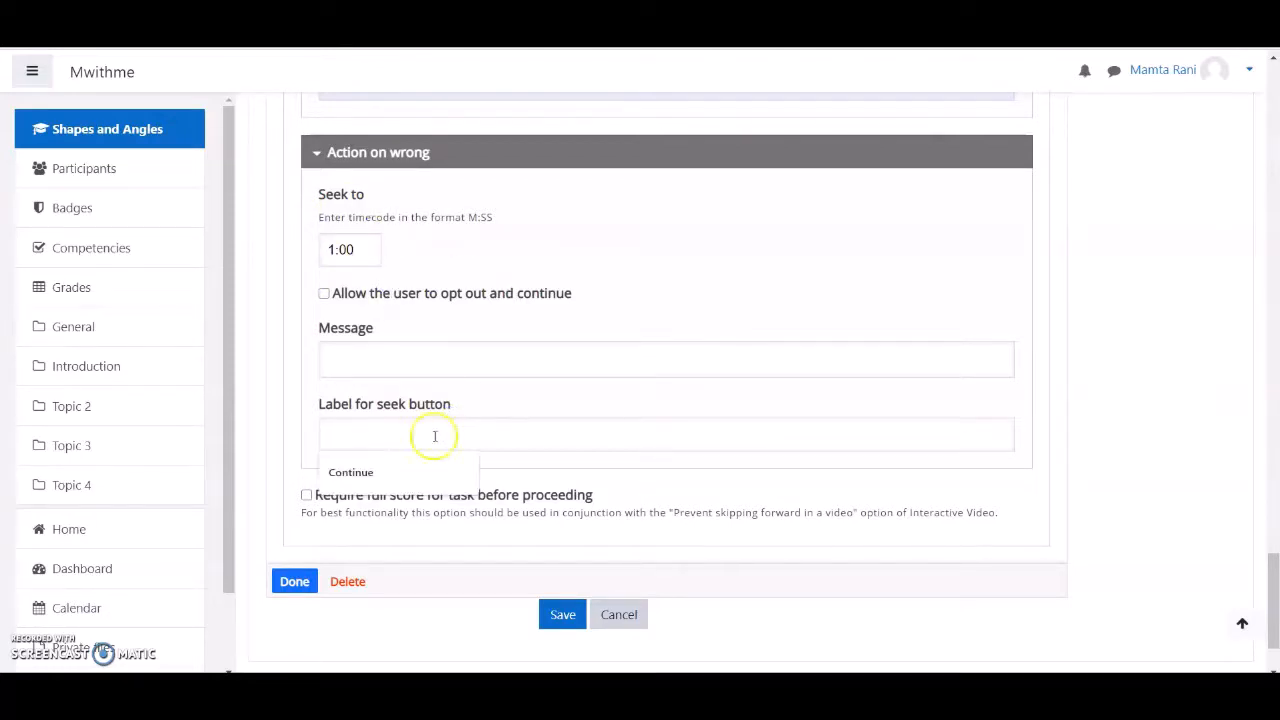
left_click(412, 472)
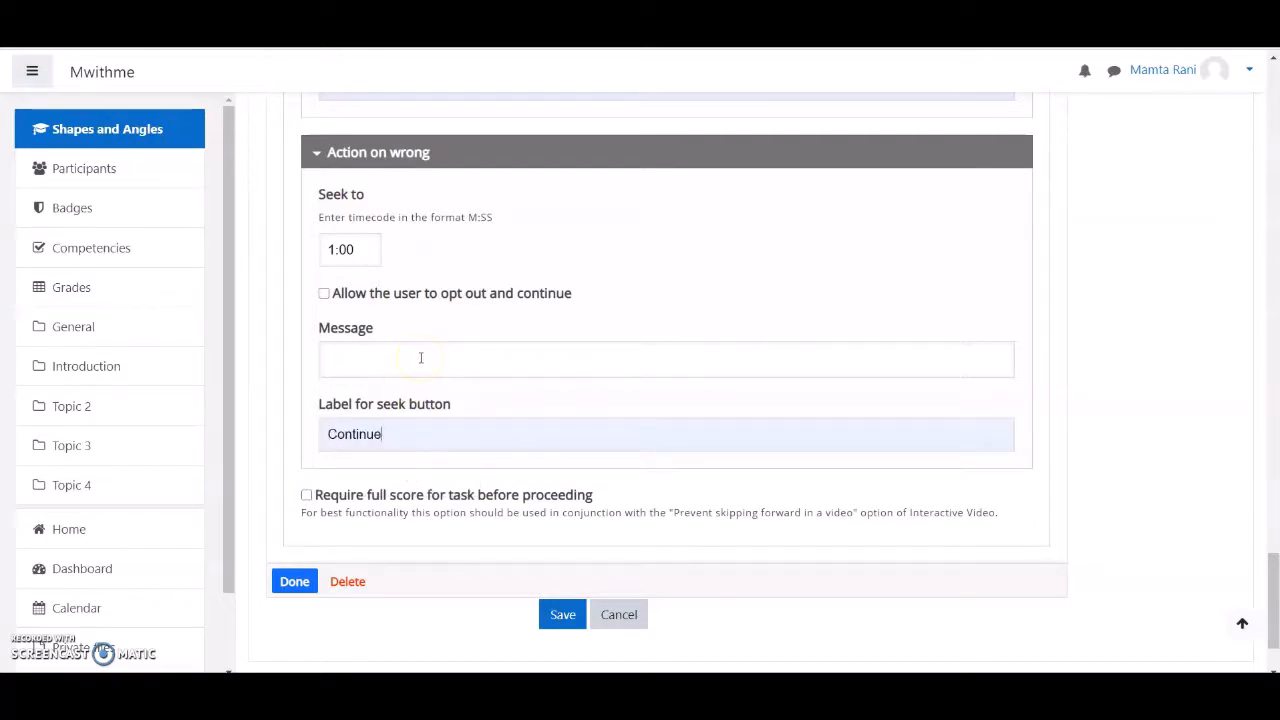
Toggle the option requiring full score before proceeding and finish editing the Single Choice Set.
left_click(307, 496)
left_click(450, 495)
left_click(296, 583)
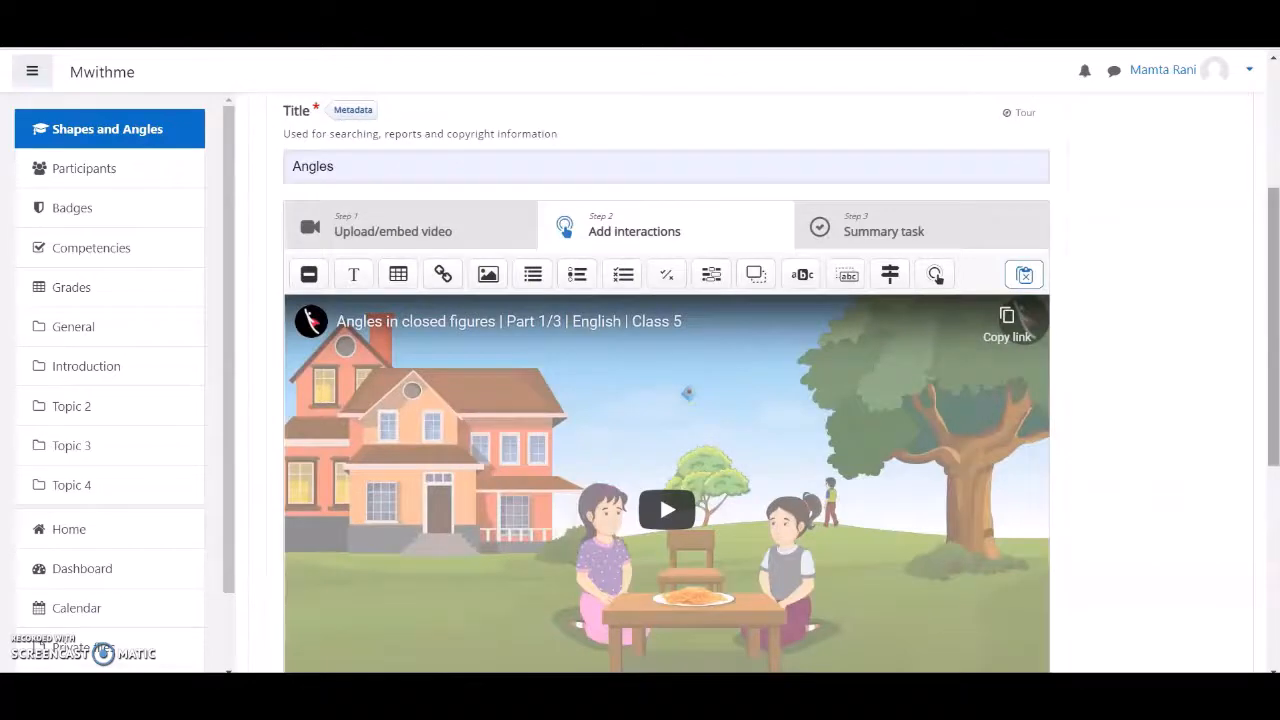
Go to 1:20 in the video and enlarge the angles question box until all three alternatives fit.
left_click_drag(1273, 402, 1273, 495)
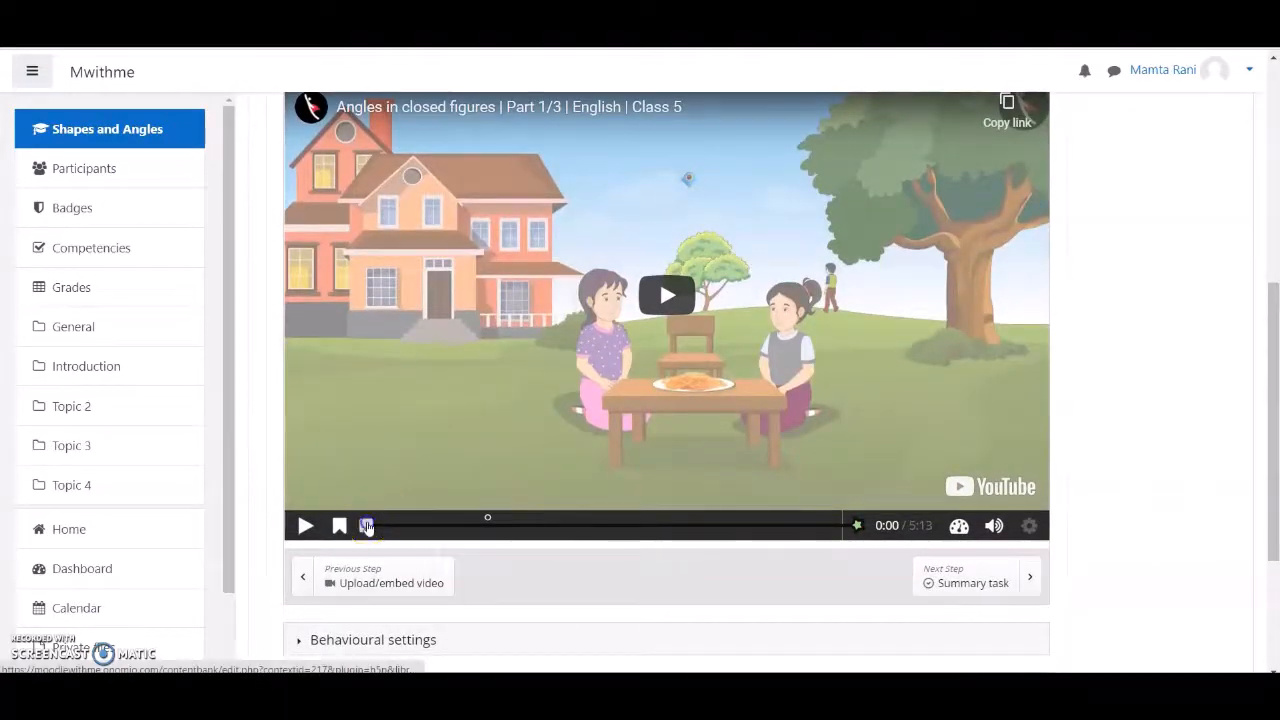
left_click_drag(367, 527, 487, 530)
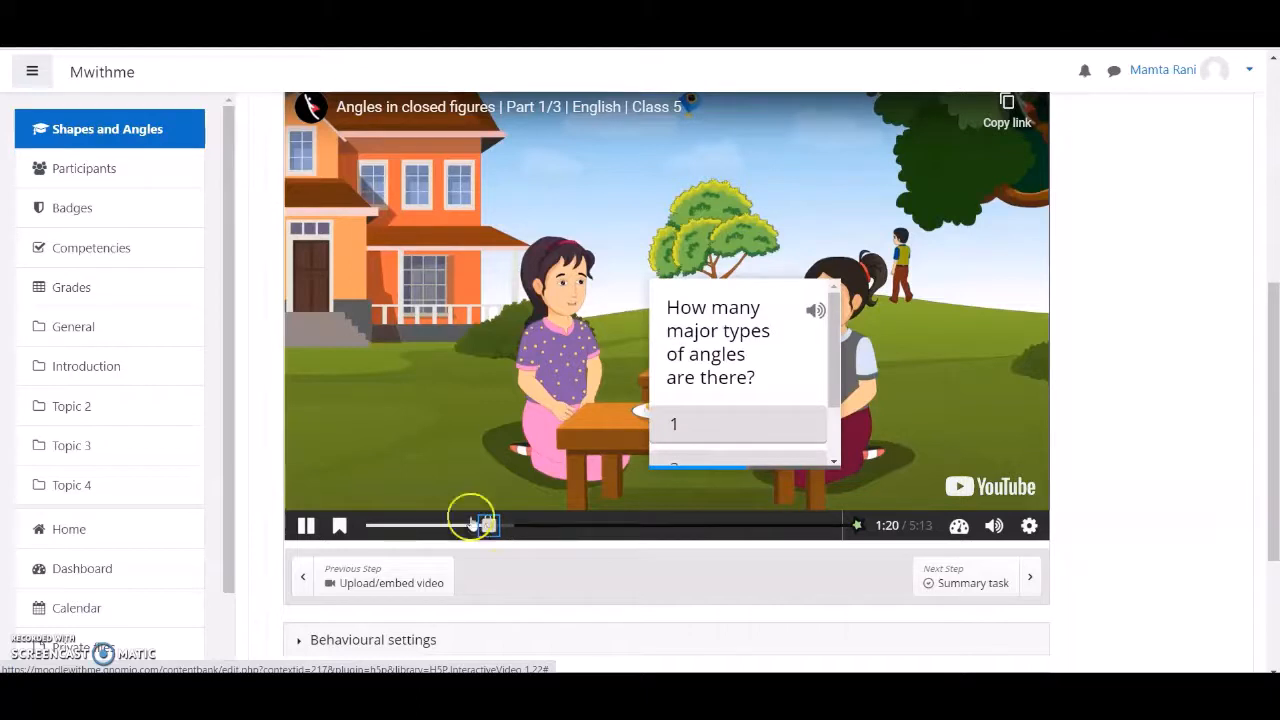
left_click(397, 480)
left_click(733, 327)
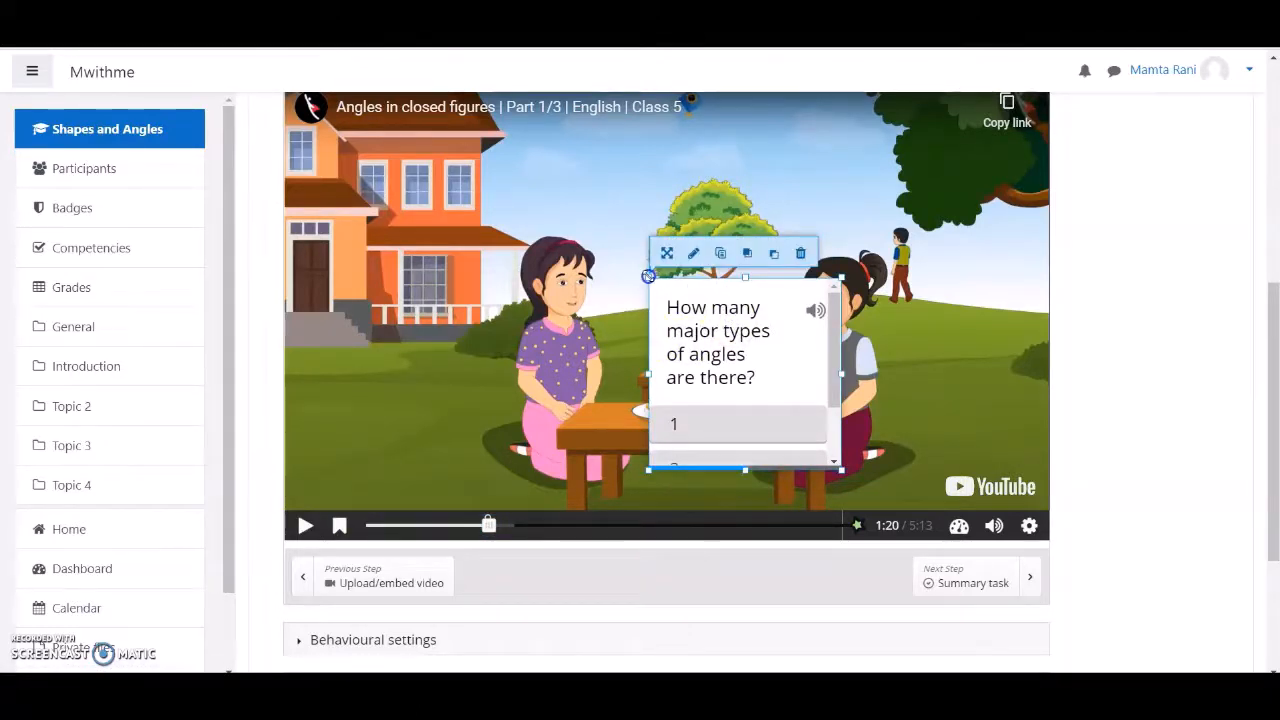
left_click_drag(648, 276, 484, 178)
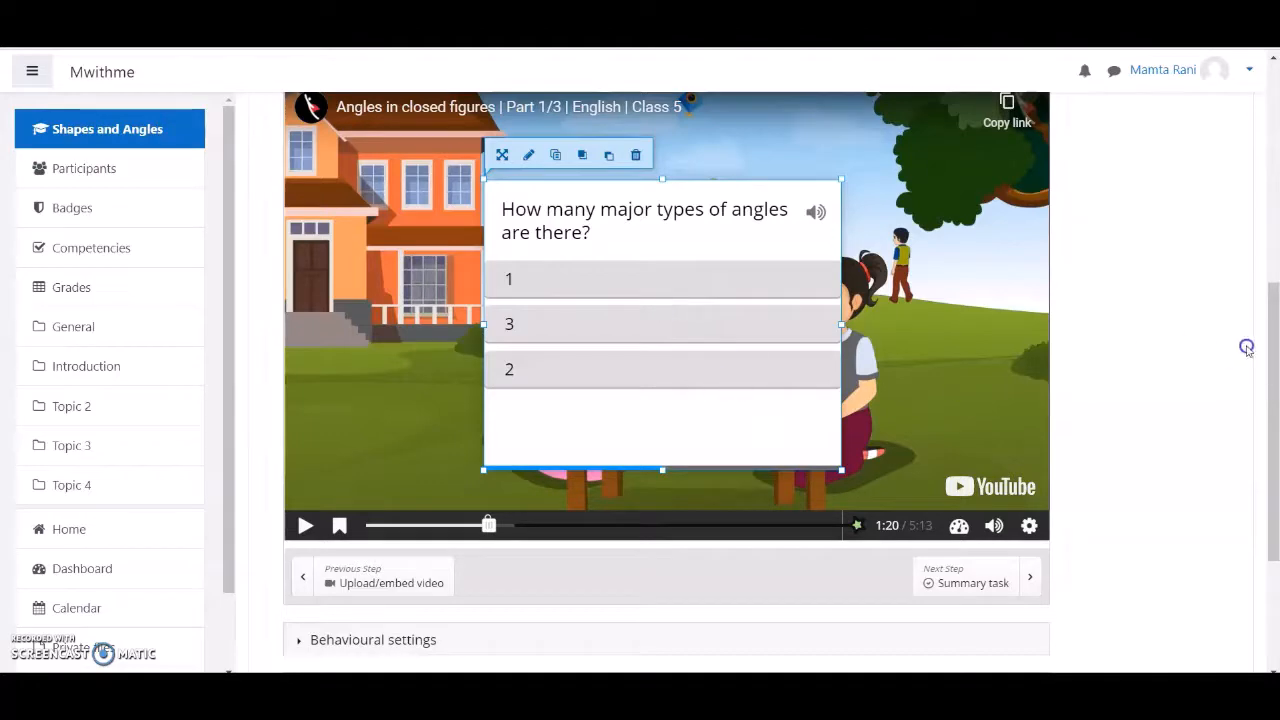
Add a Multiple Choice interaction displayed from 1:25 to 1:25 and set it to pause the video.
scroll(1273, 350, "up", 3)
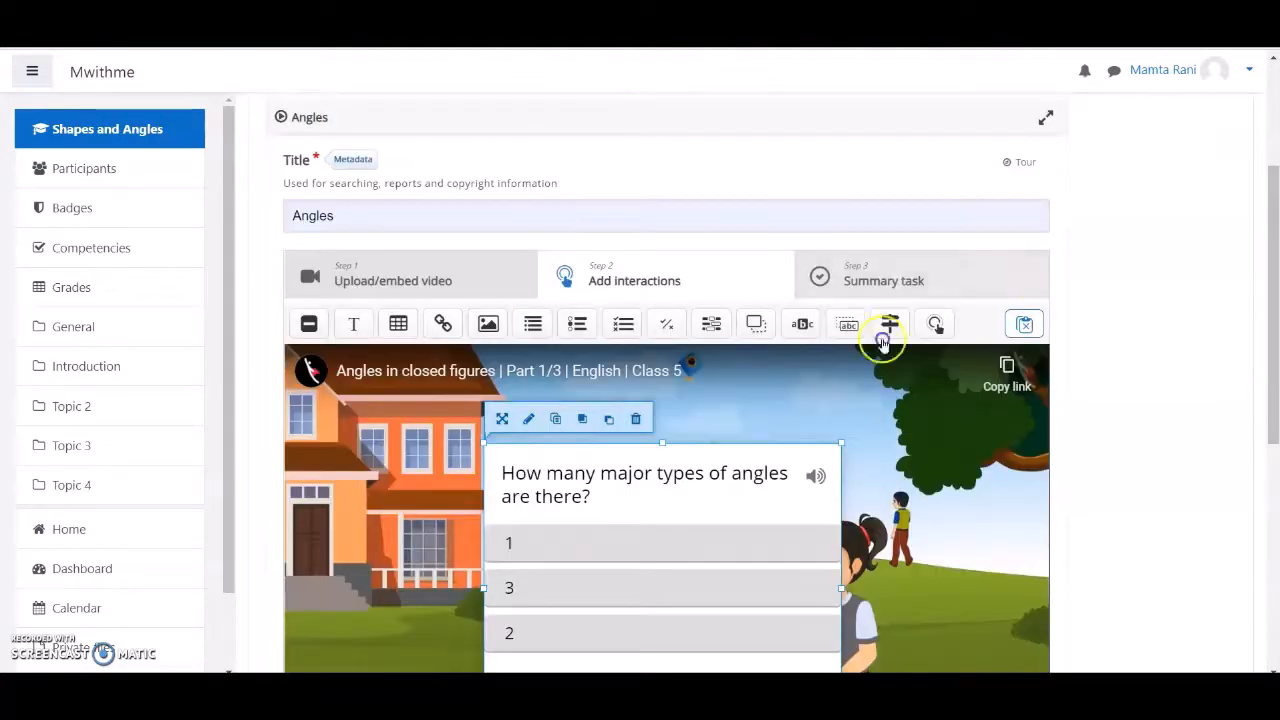
left_click(622, 328)
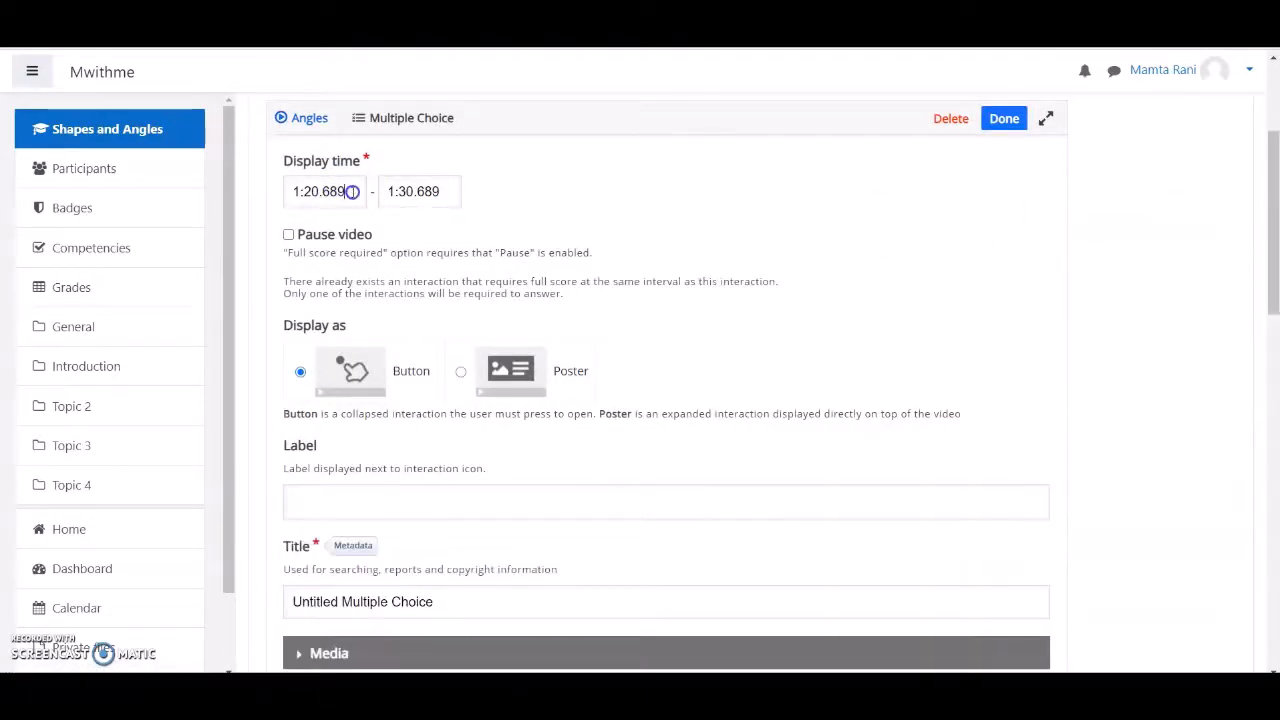
left_click_drag(352, 191, 267, 195)
key("BackSpace")
left_click(346, 196)
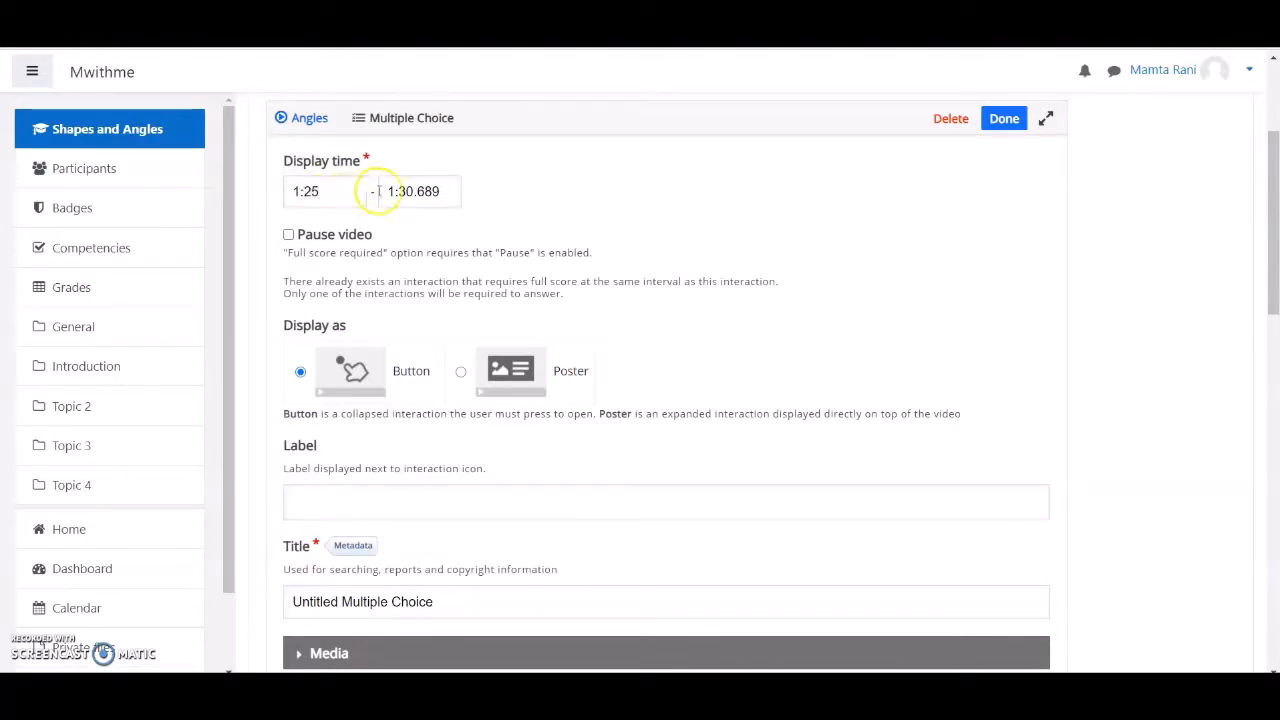
left_click(453, 191)
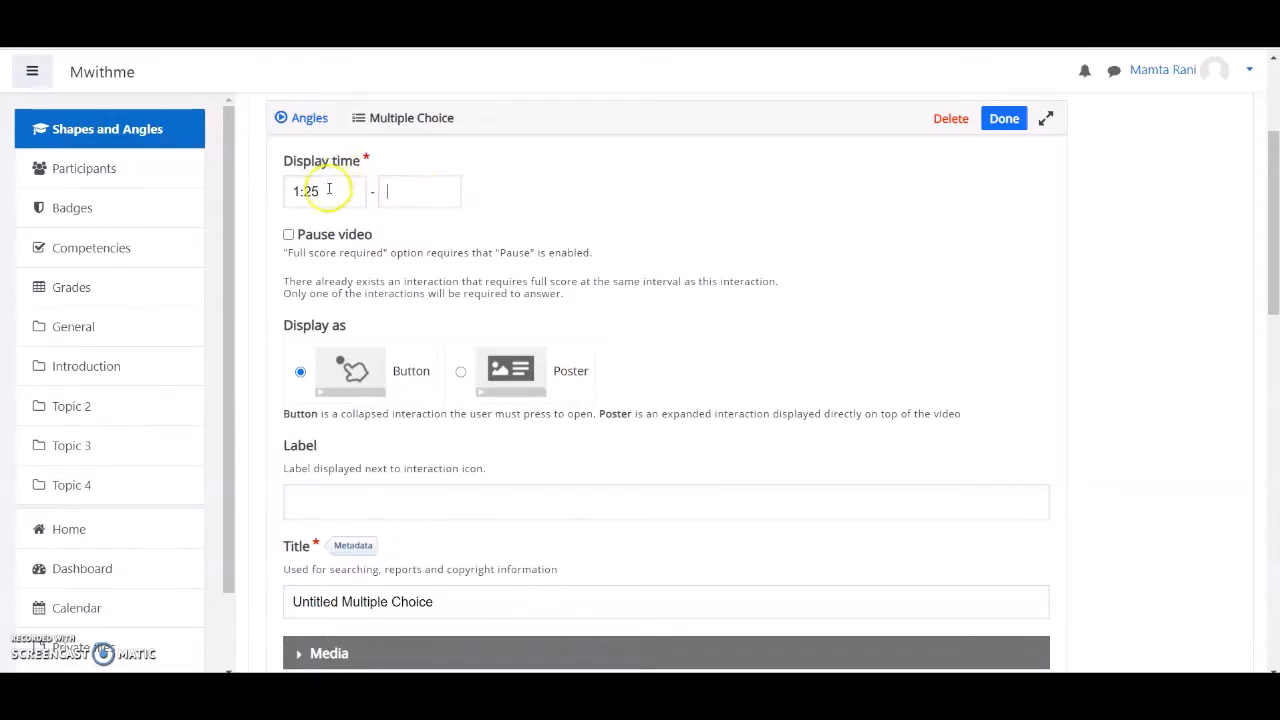
left_click_drag(329, 191, 292, 193)
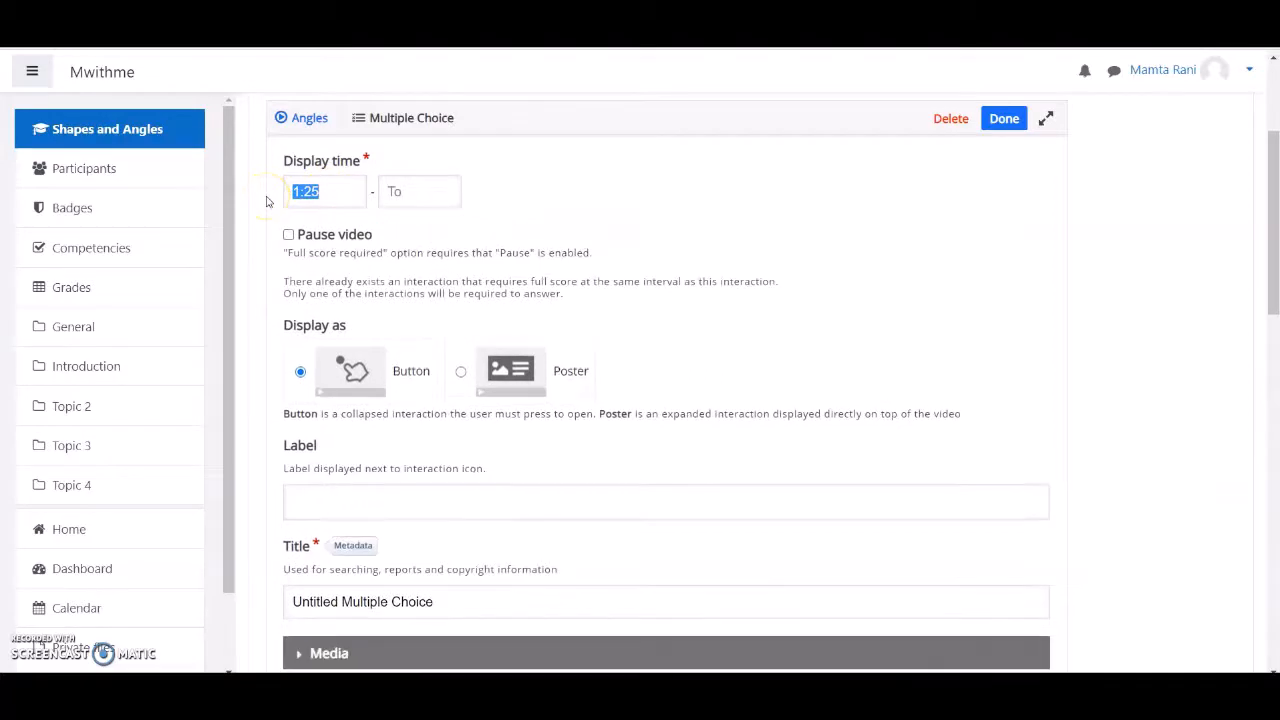
left_click(436, 190)
left_click(287, 235)
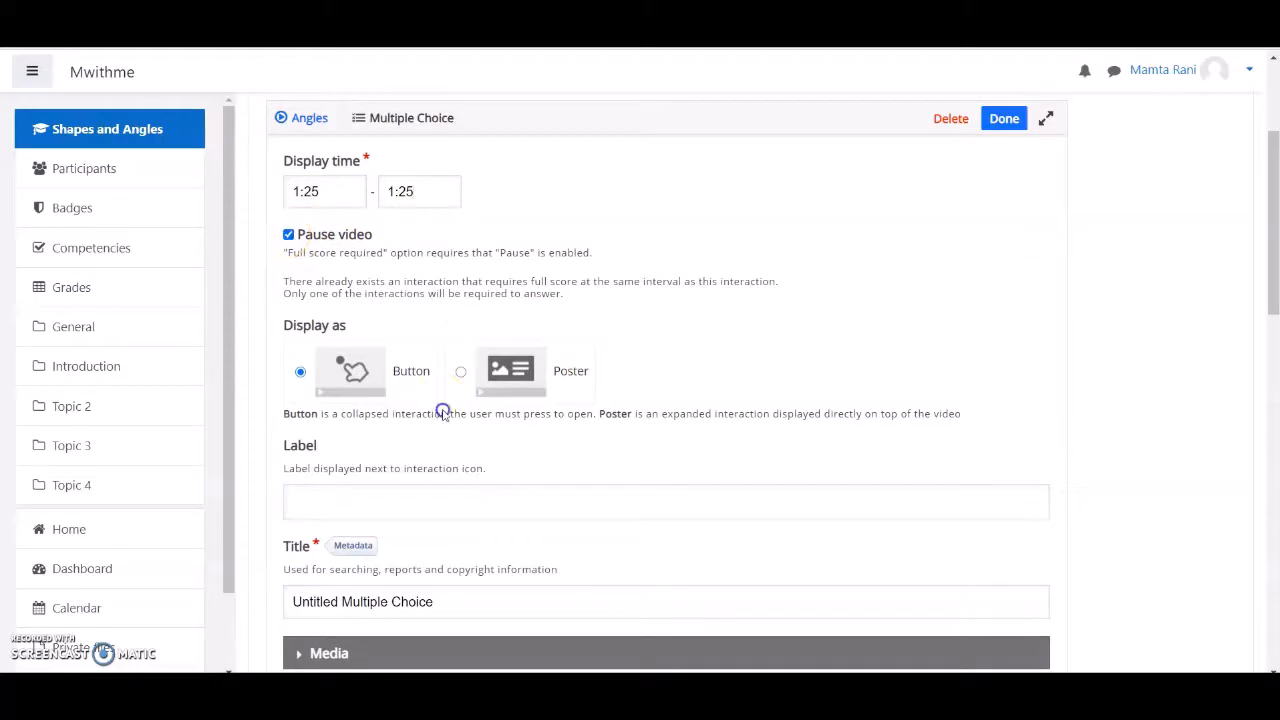
left_click(463, 372)
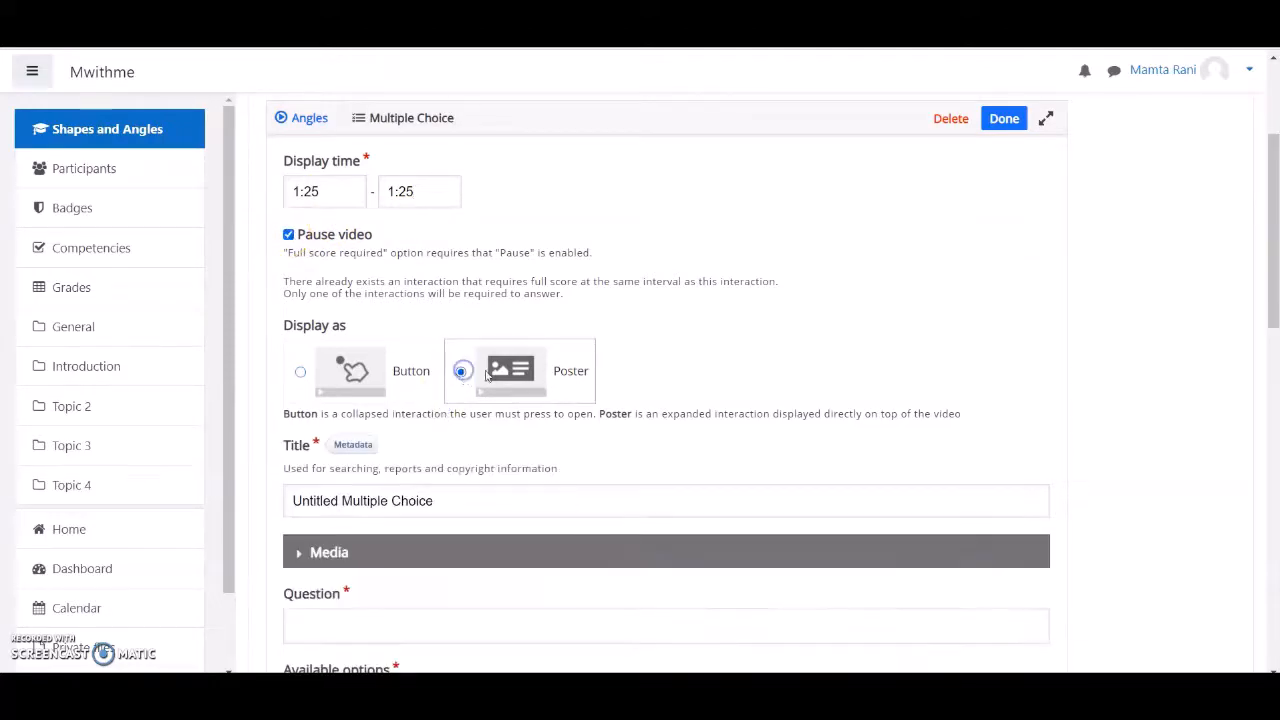
left_click_drag(1278, 187, 1278, 211)
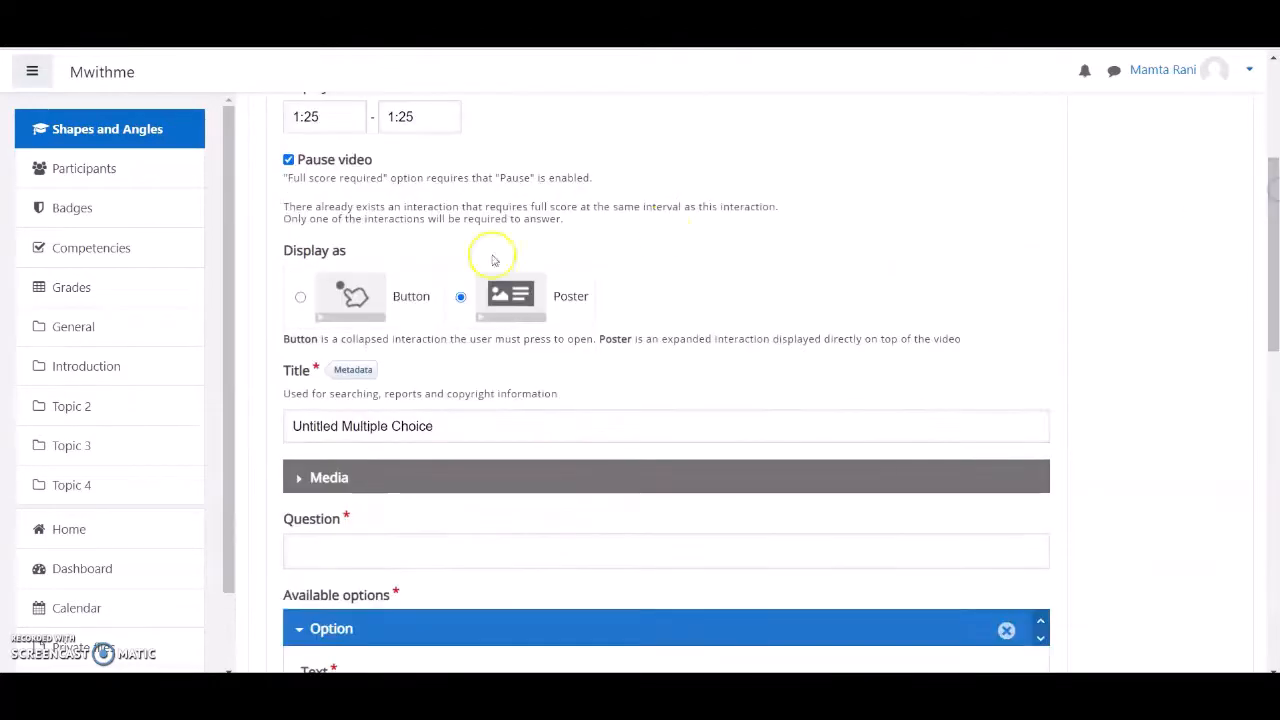
left_click(300, 298)
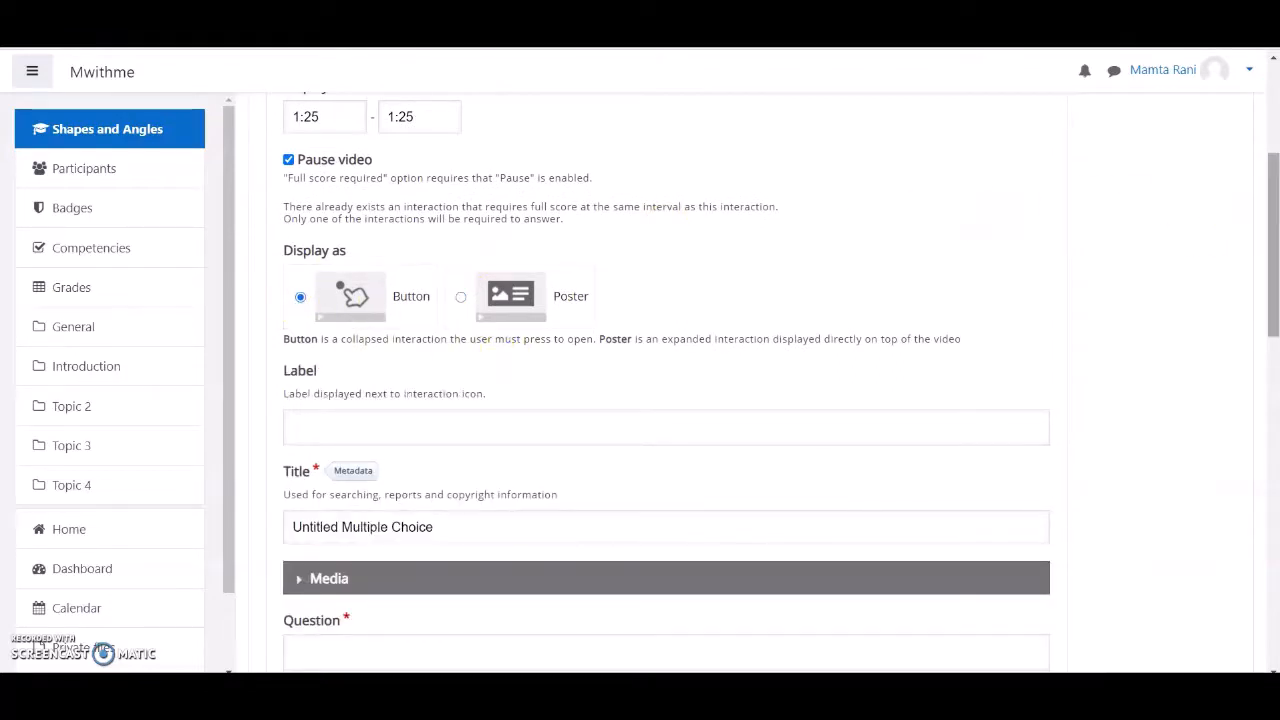
Give the Multiple Choice button the label "Click on it to see interaction".
mouse_move(1276, 215)
left_mouse_down()
mouse_move(1276, 283)
mouse_move(1276, 235)
left_mouse_up()
left_click(410, 354)
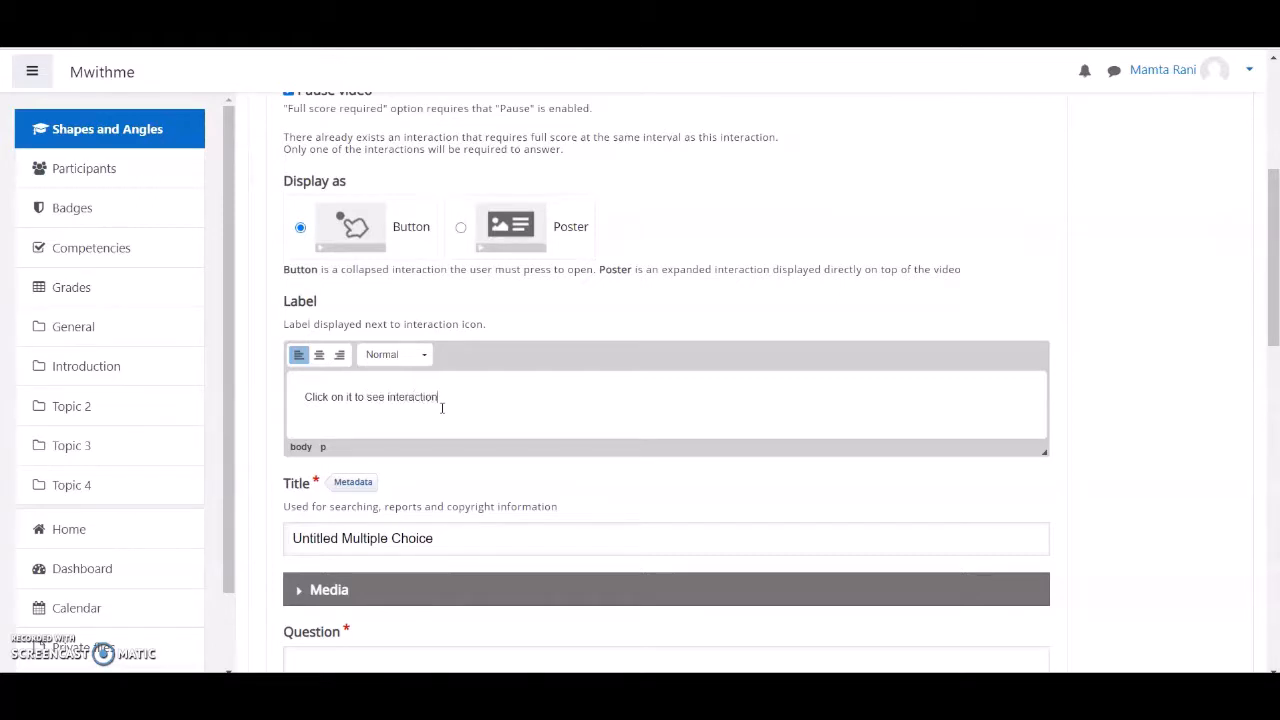
left_click(488, 398)
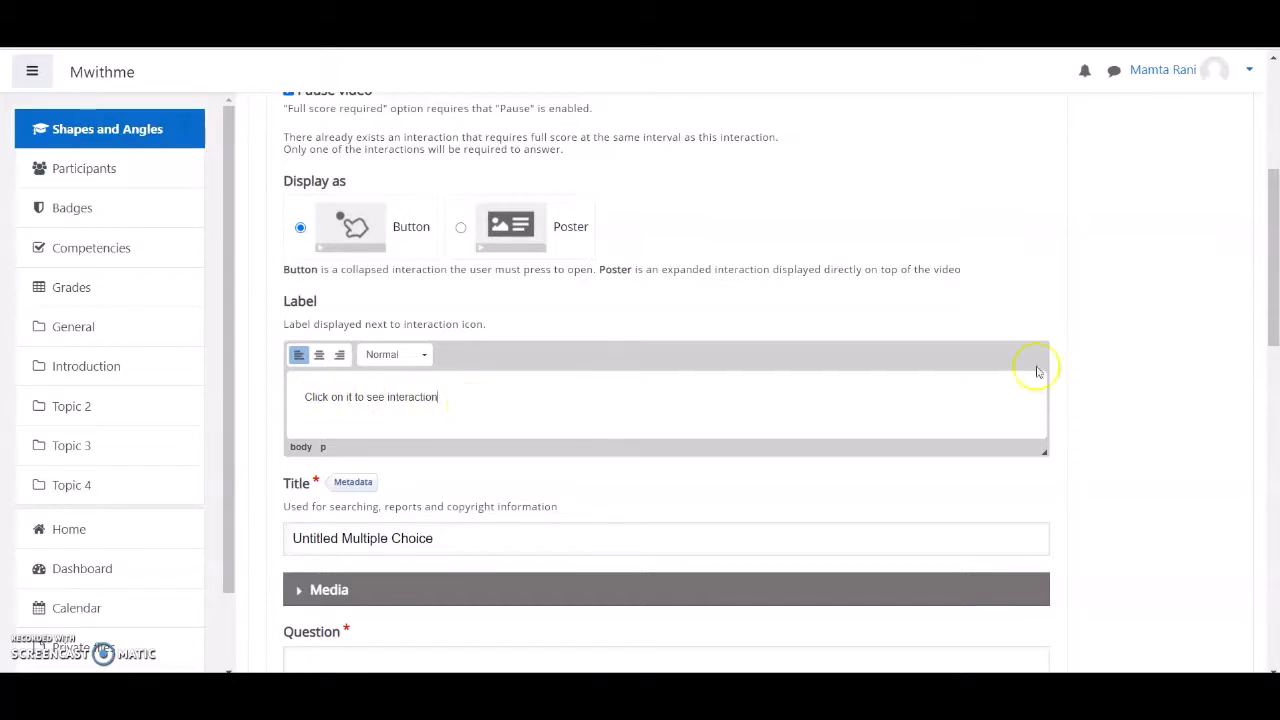
Change the title of the Multiple Choice interaction to "Multiple Choice Question".
left_click_drag(1275, 205, 1275, 265)
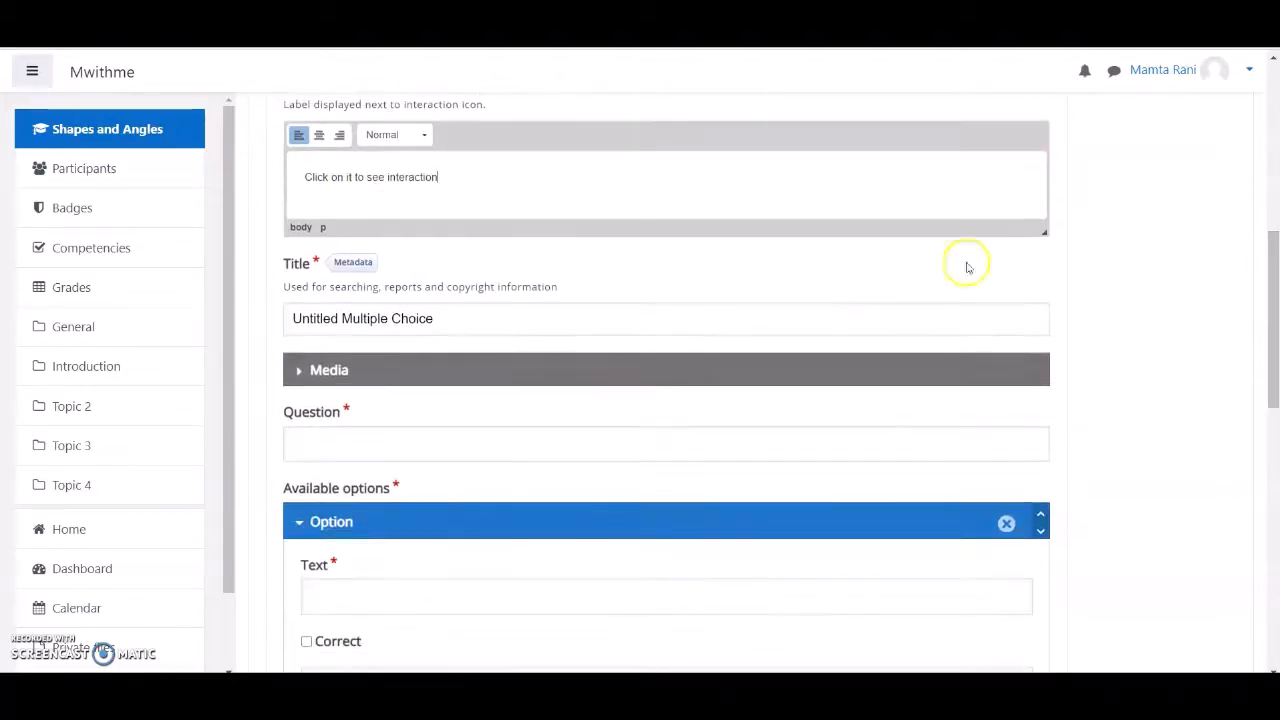
left_click(340, 318)
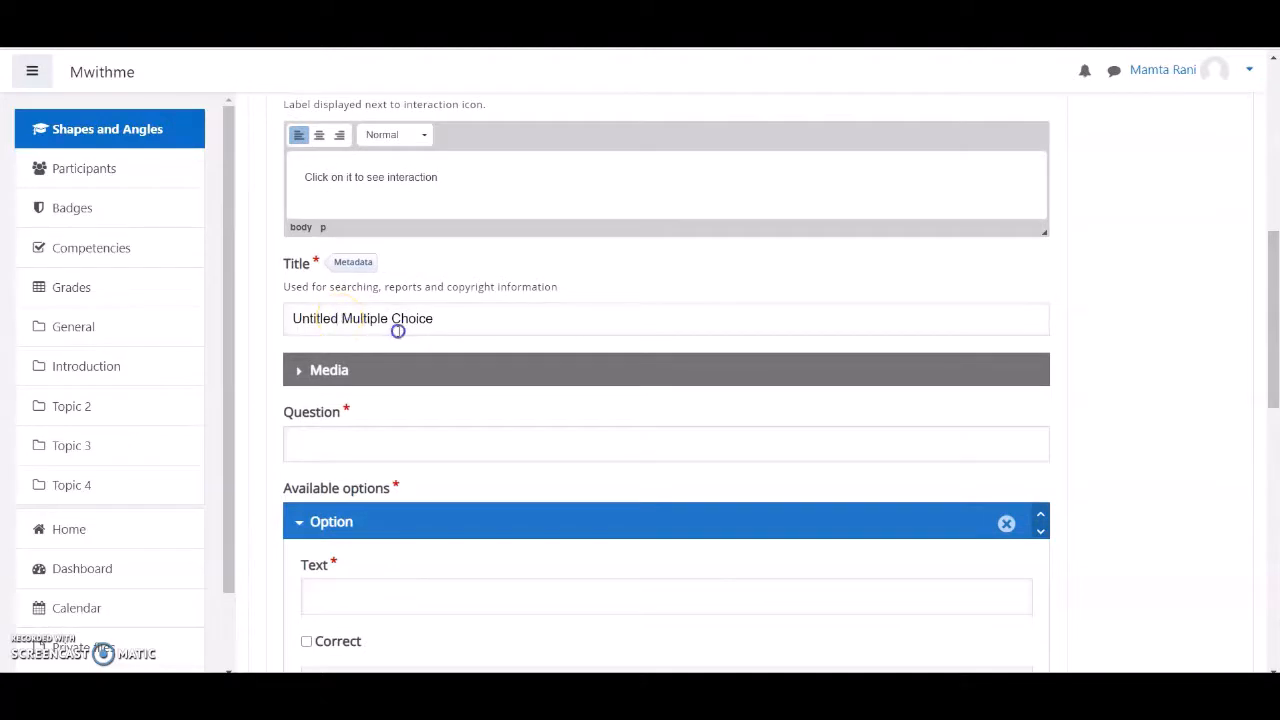
key("BackSpace")
key("BackSpace")
key("BackSpace")
key("BackSpace")
key("BackSpace")
key("BackSpace")
key("BackSpace")
key("BackSpace")
key("BackSpace")
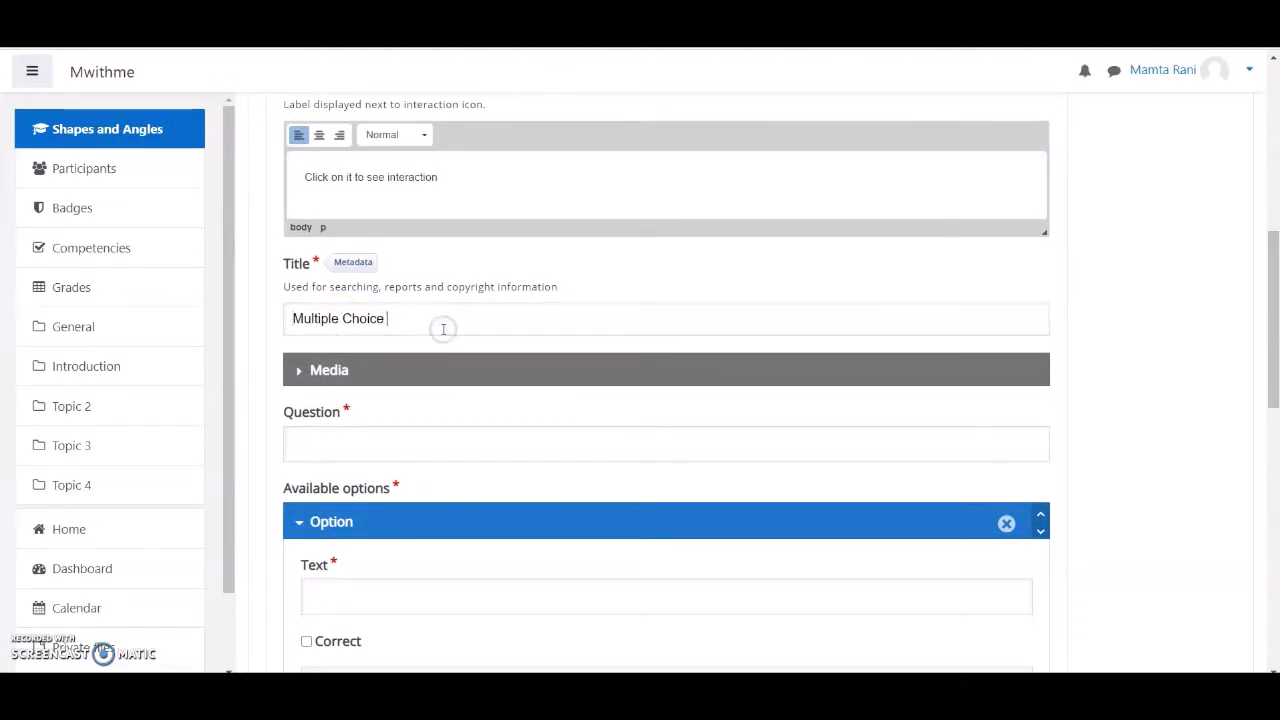
type("Question")
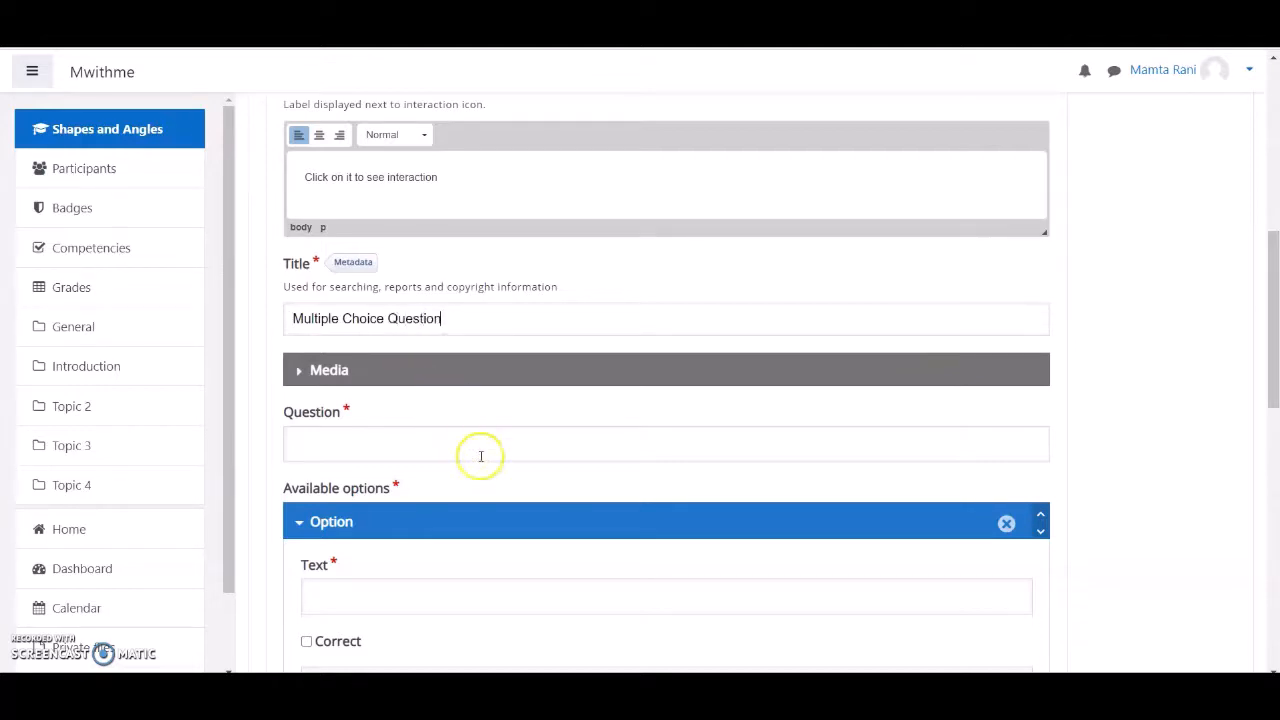
Enter the question "How many types of angles are there ?" and make the first option "3", marked as correct.
left_click(505, 437)
left_click(507, 445)
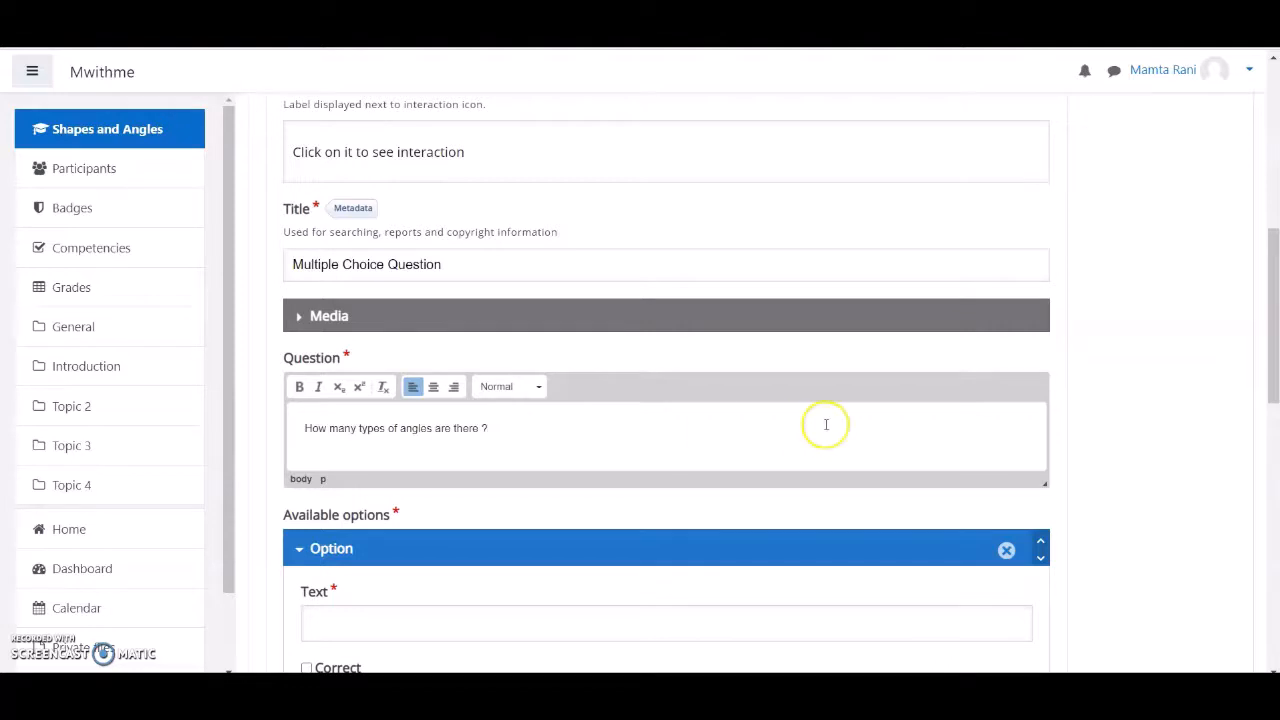
left_click_drag(1270, 296, 1274, 383)
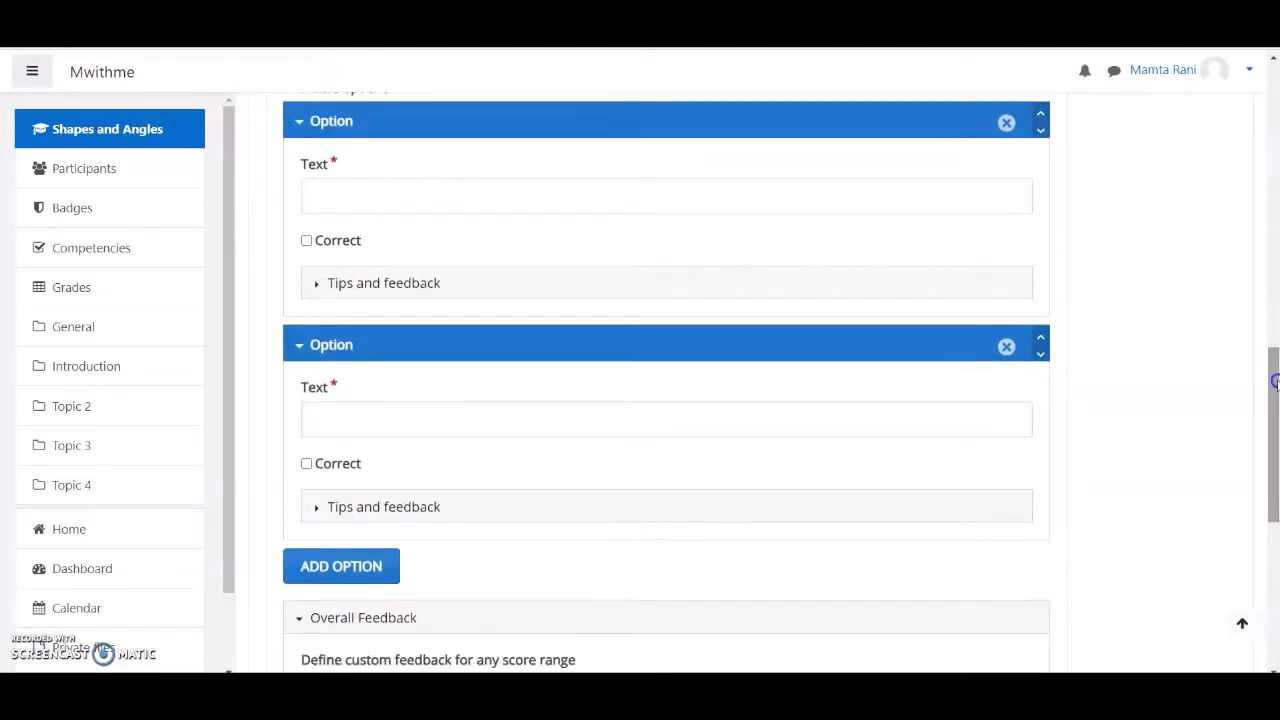
left_click(307, 241)
left_click(417, 199)
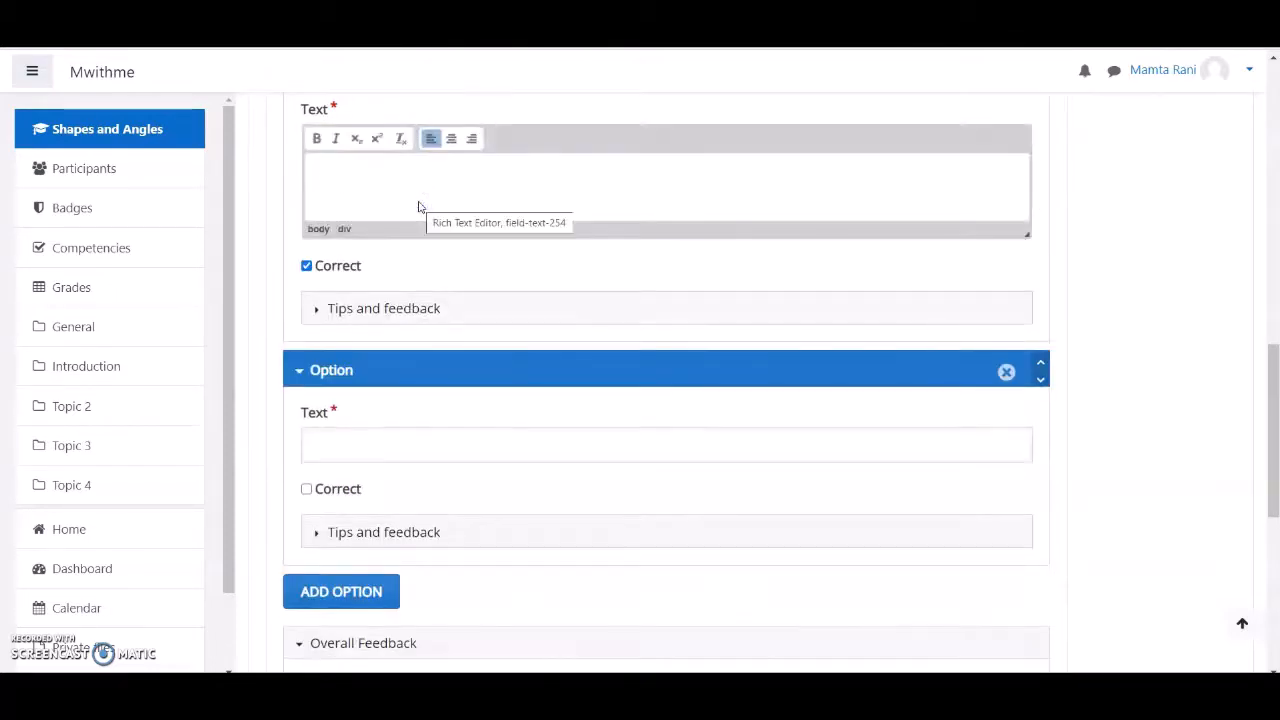
type("3")
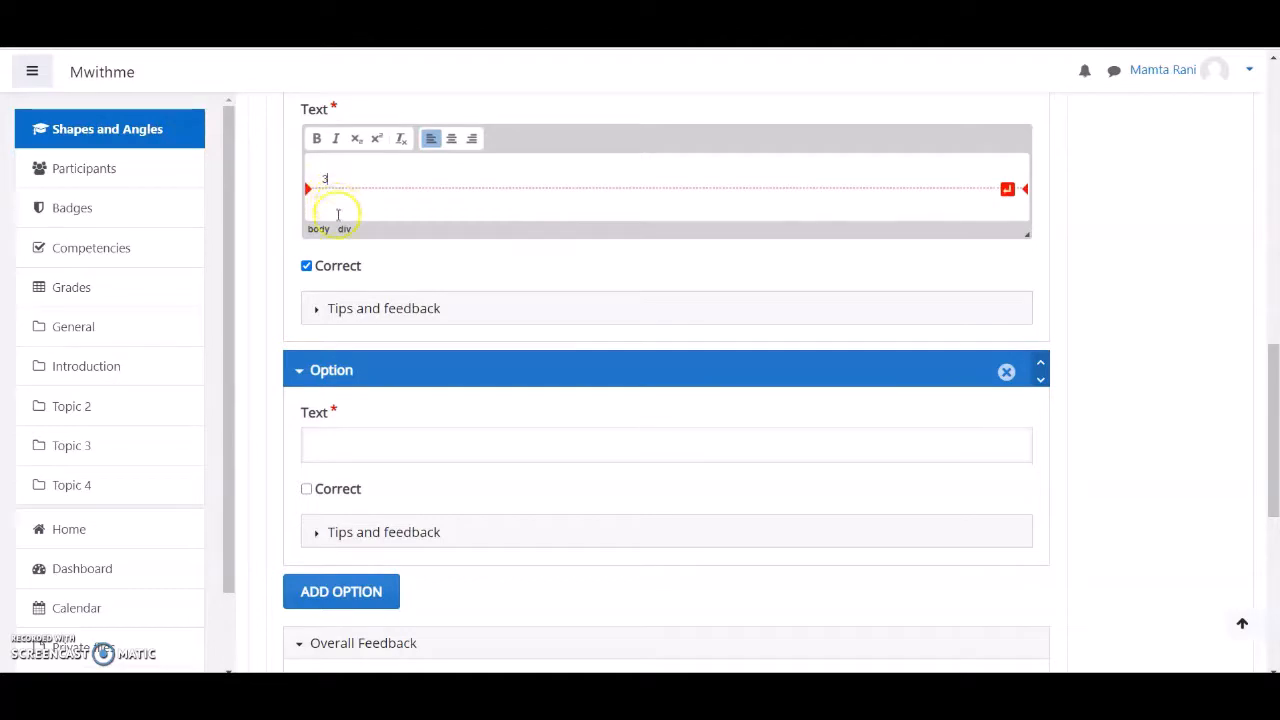
Check the tips and feedback settings of the first option and enter "2" as the second option's text.
left_click(367, 308)
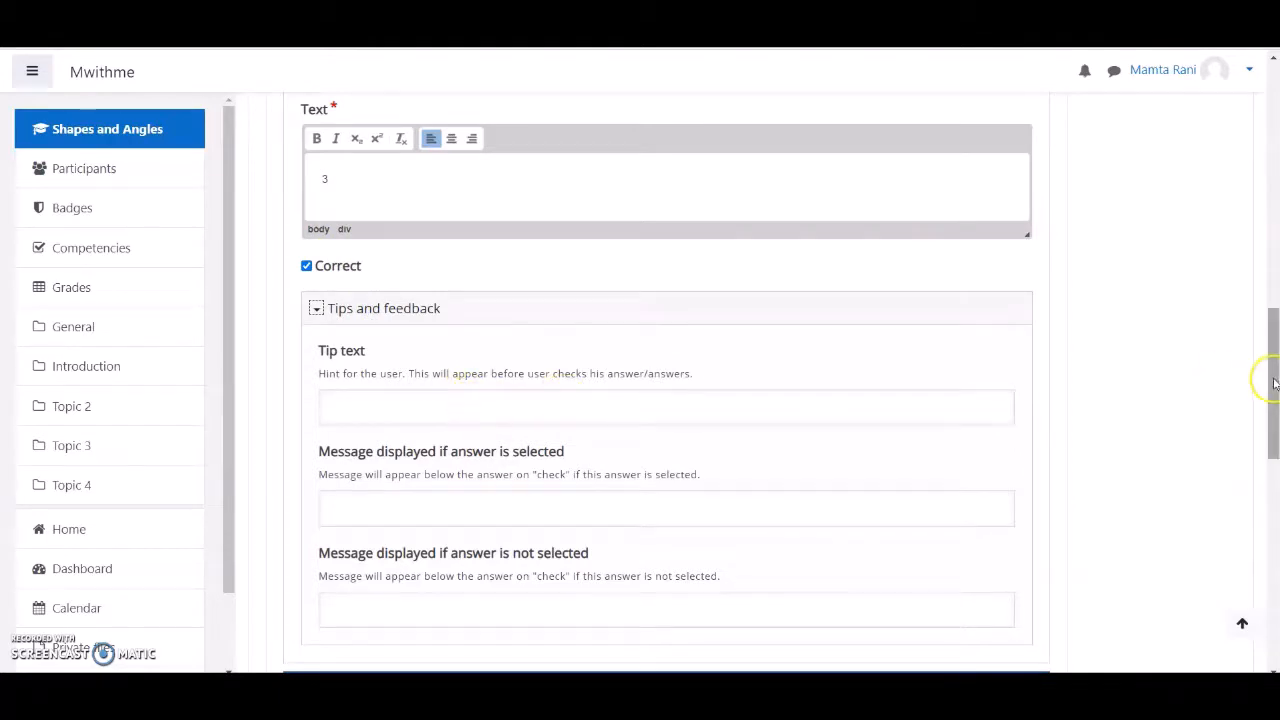
left_click_drag(1274, 382, 1274, 458)
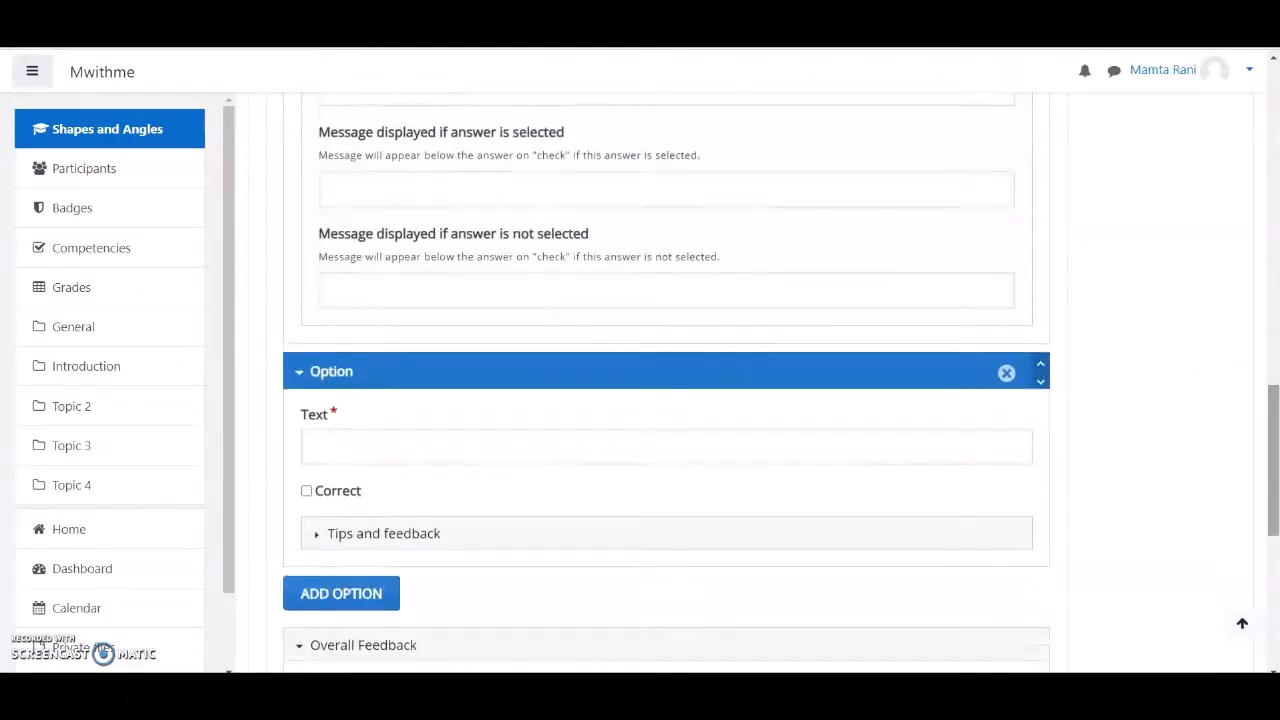
left_click(463, 446)
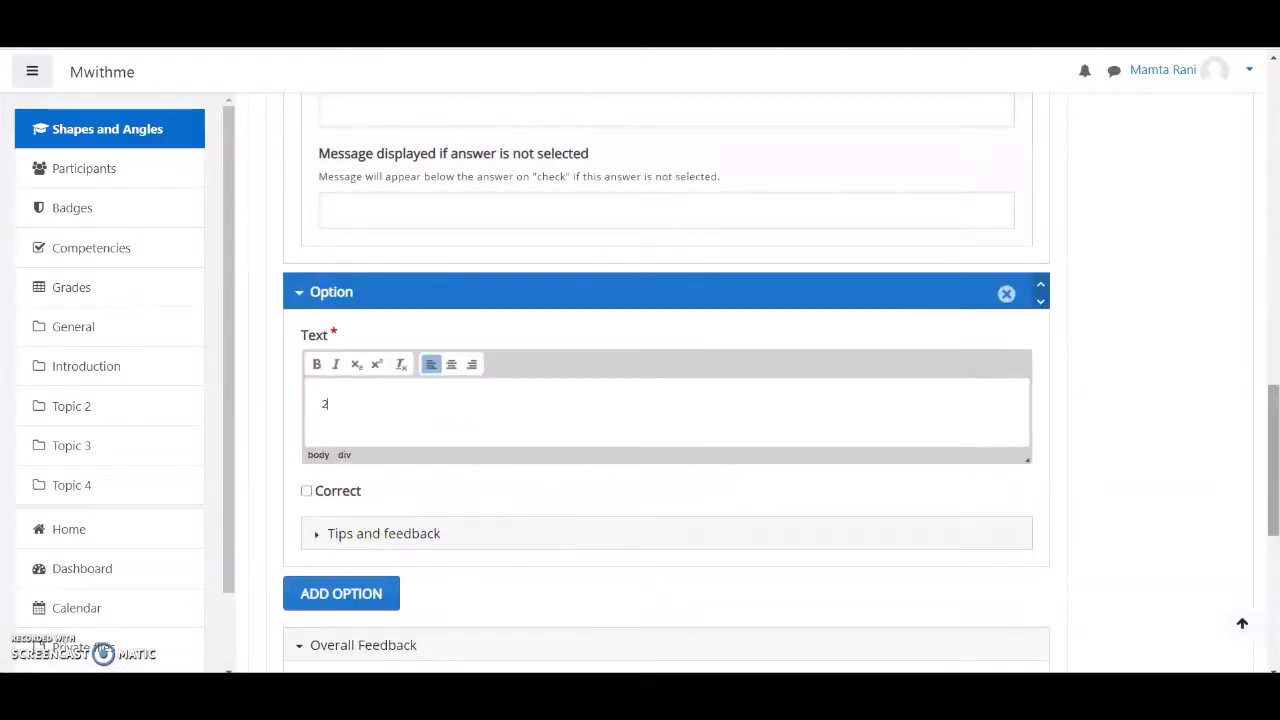
Add another overall feedback score range, review the behavioural settings and finish editing the Multiple Choice question.
left_click_drag(1273, 460, 1273, 564)
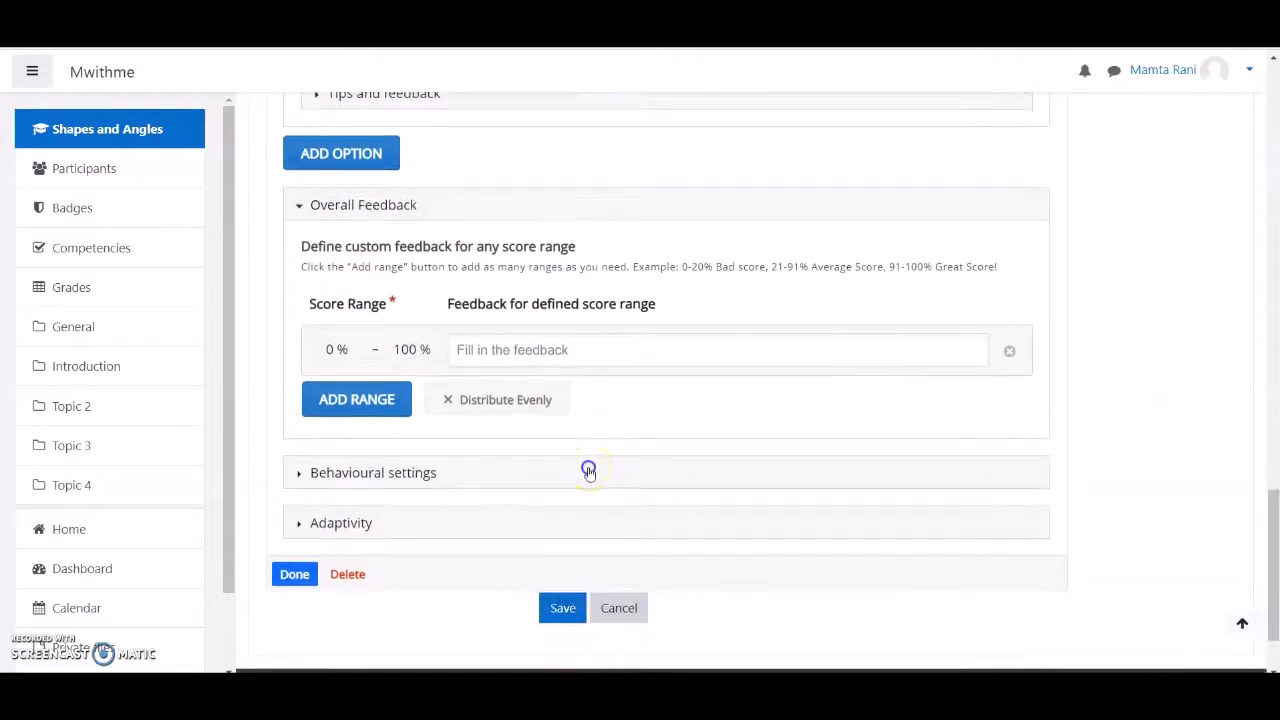
left_click(352, 404)
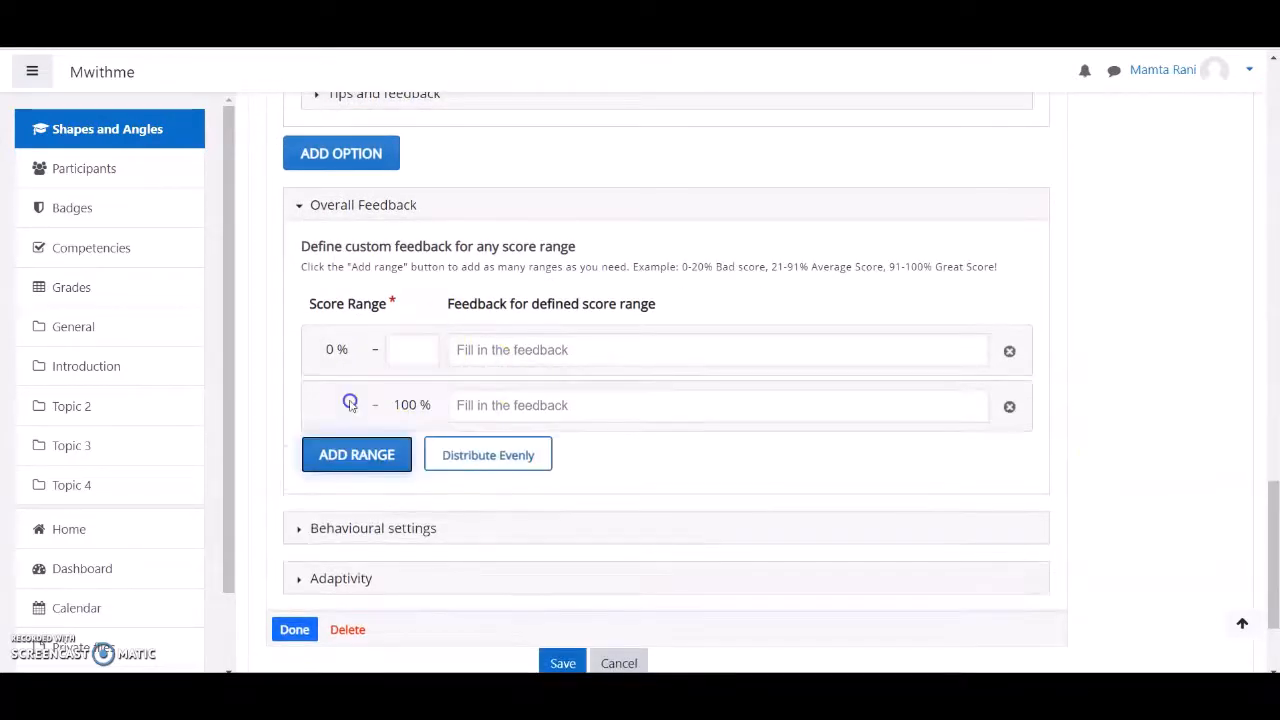
left_click(606, 533)
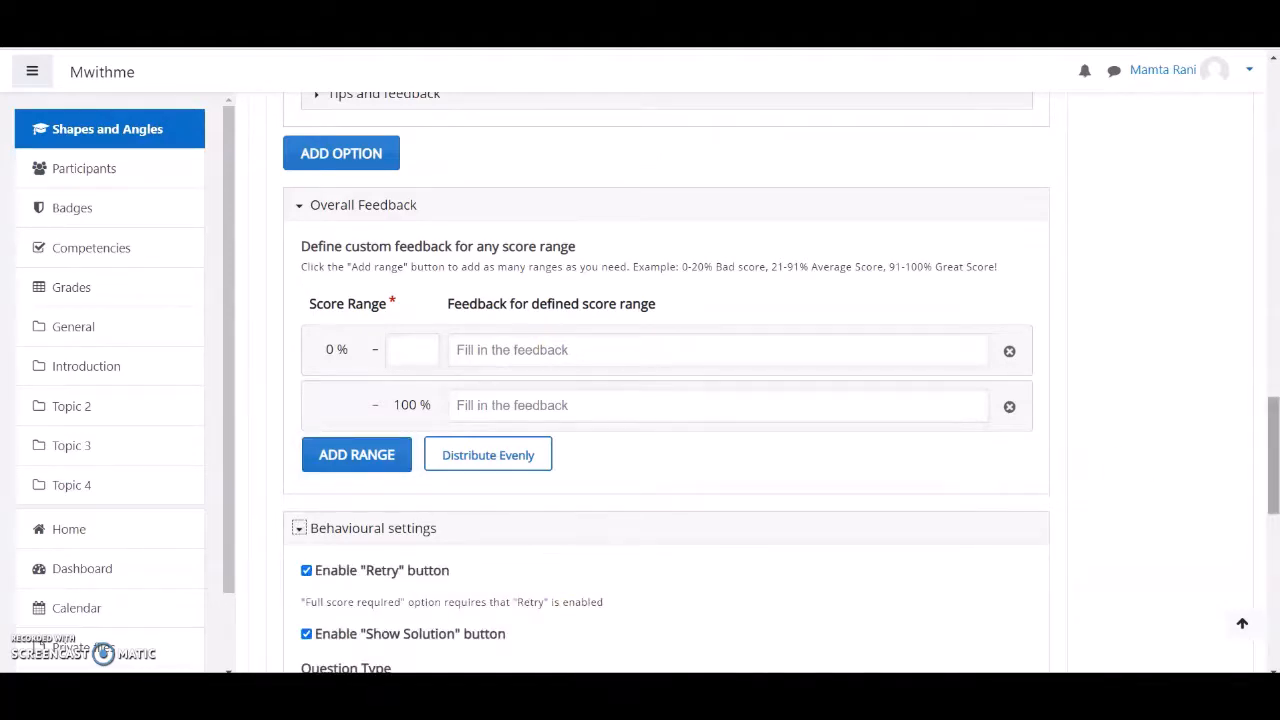
scroll(660, 400, "down", 5)
scroll(660, 400, "down", 3)
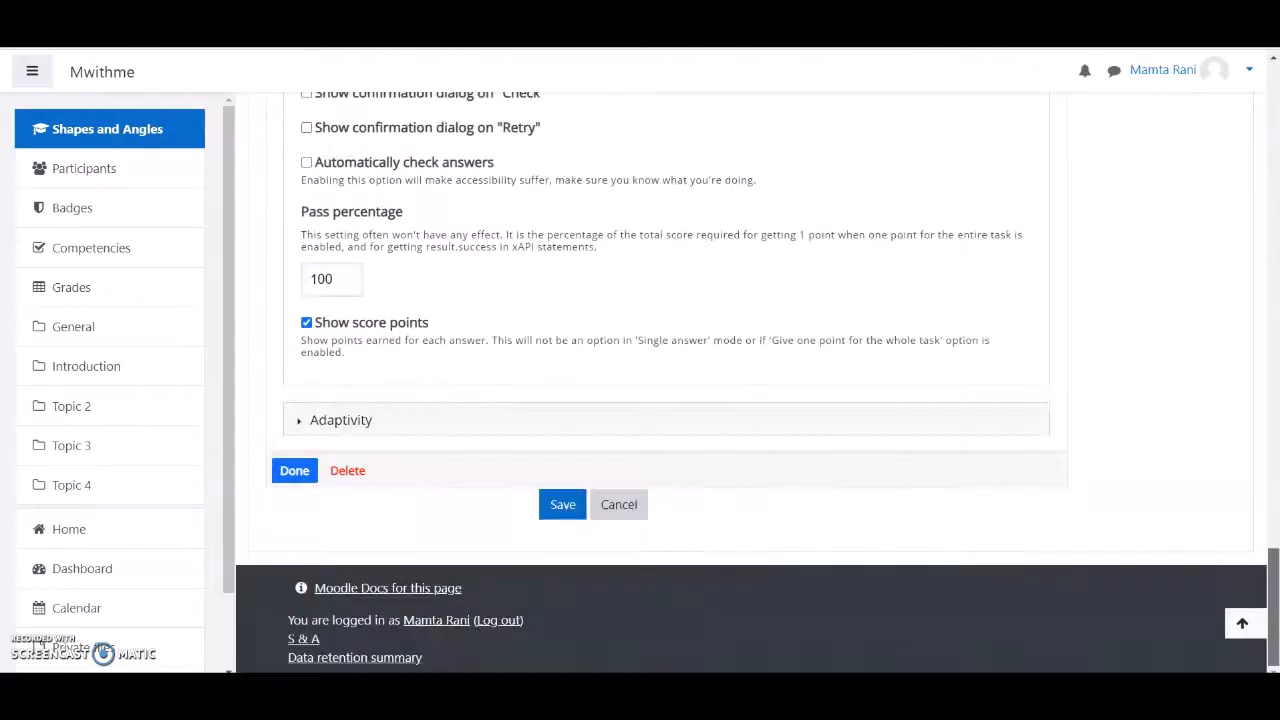
left_click(296, 472)
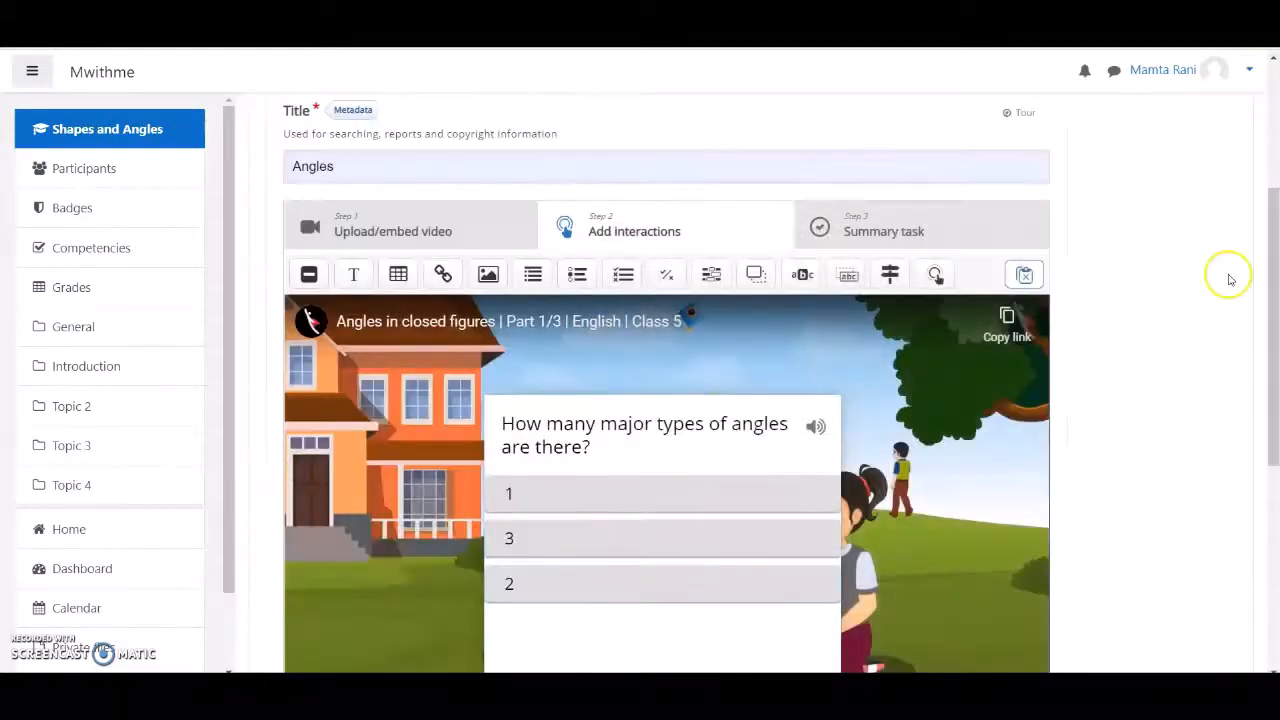
Go to 1:25 in the video and add a Fill in the Blanks interaction that pauses the video.
scroll(690, 312, "down", 3)
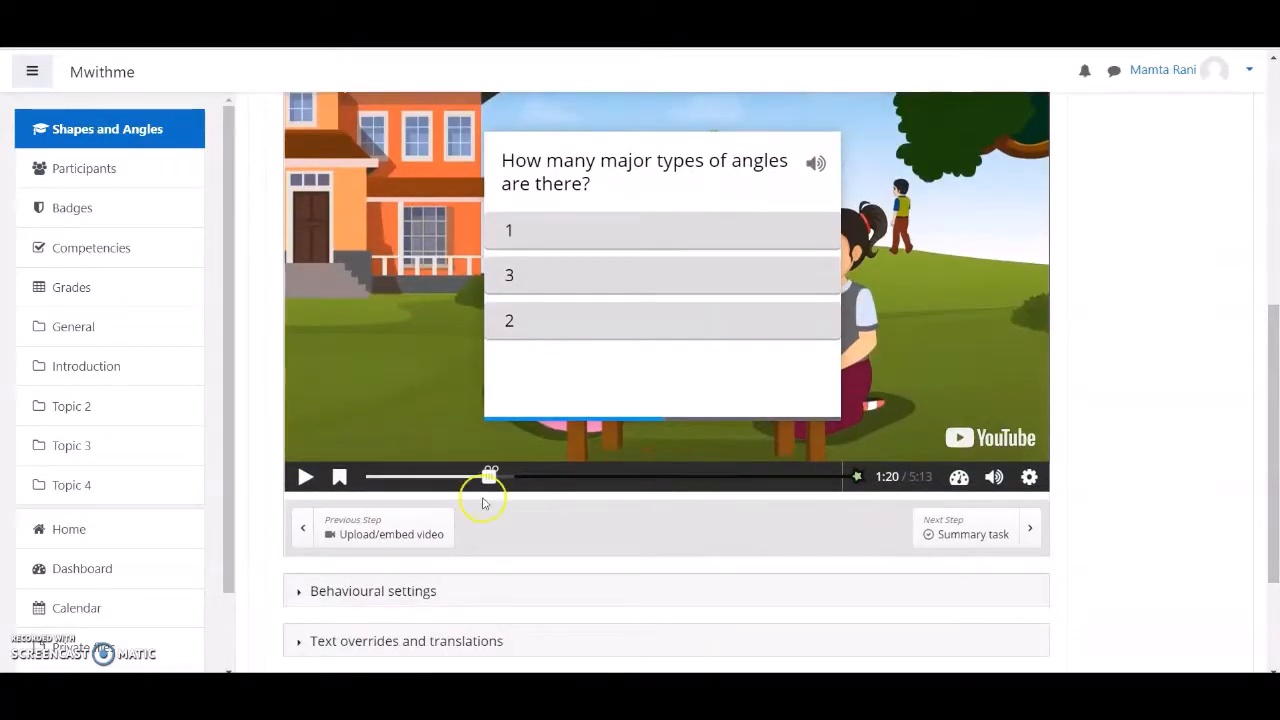
left_click_drag(489, 477, 495, 477)
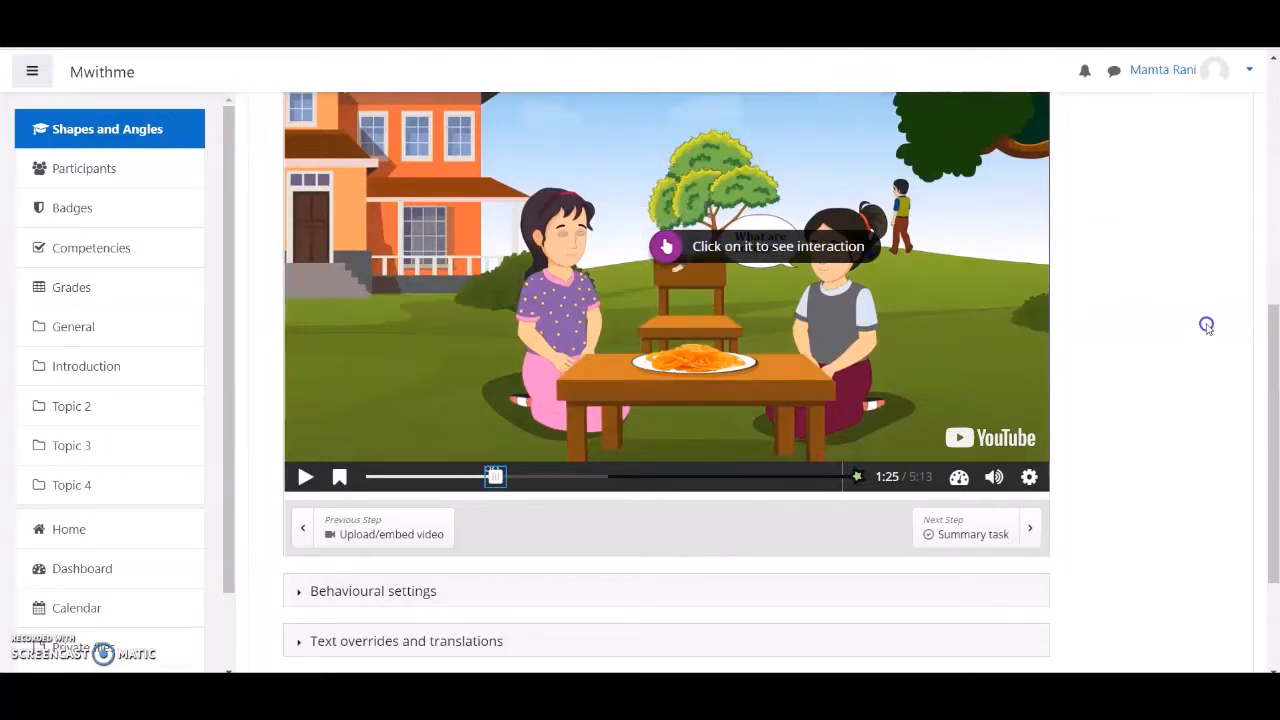
scroll(1275, 262, "up", 1)
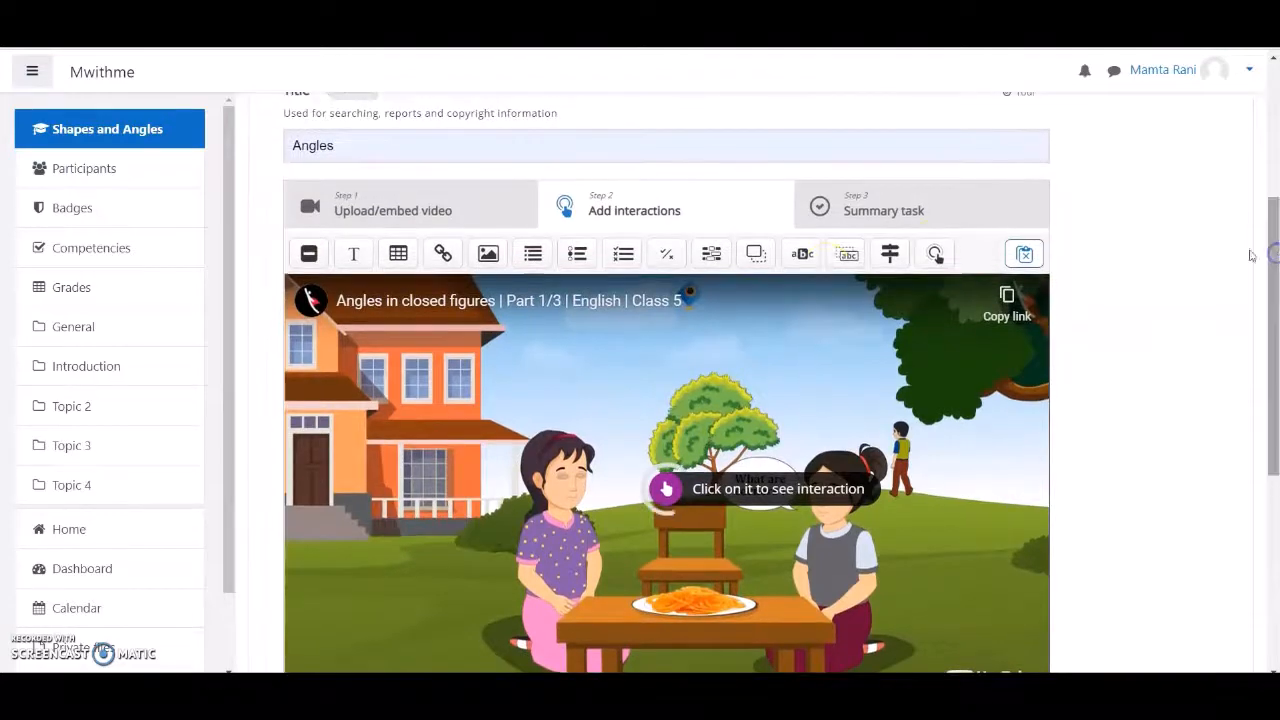
left_click(711, 253)
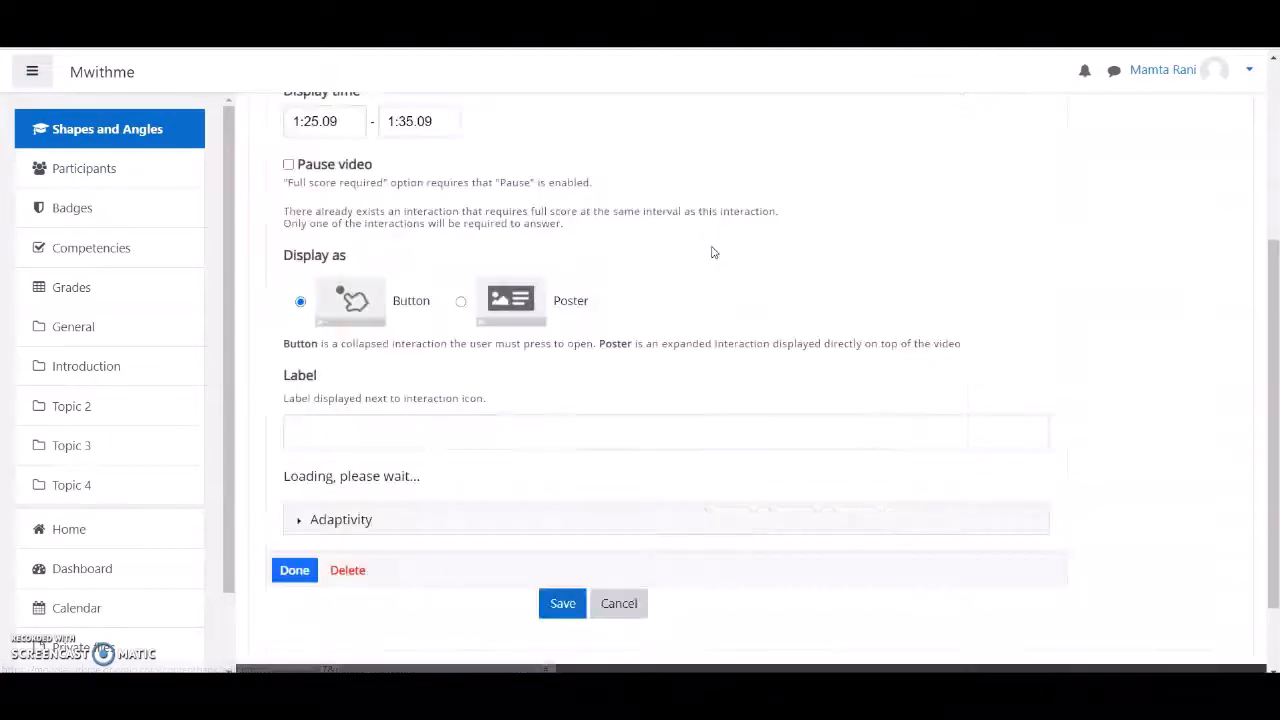
left_click_drag(1274, 259, 1274, 222)
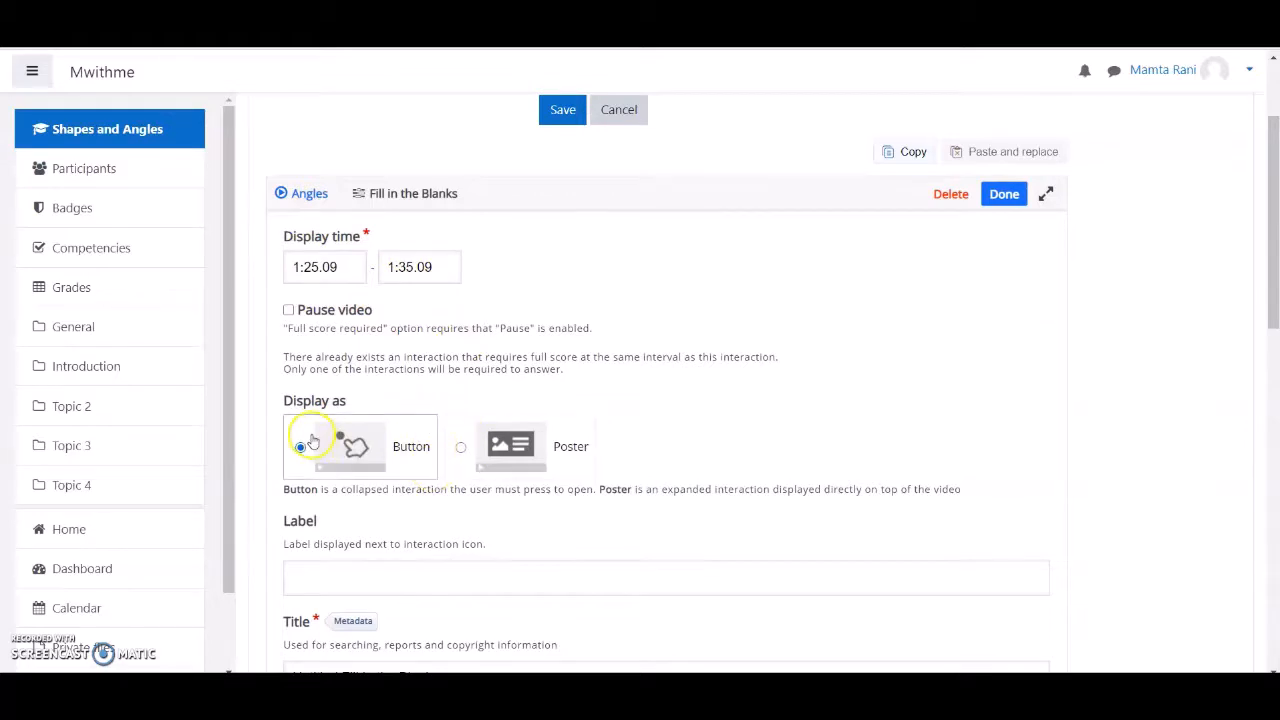
left_click(288, 310)
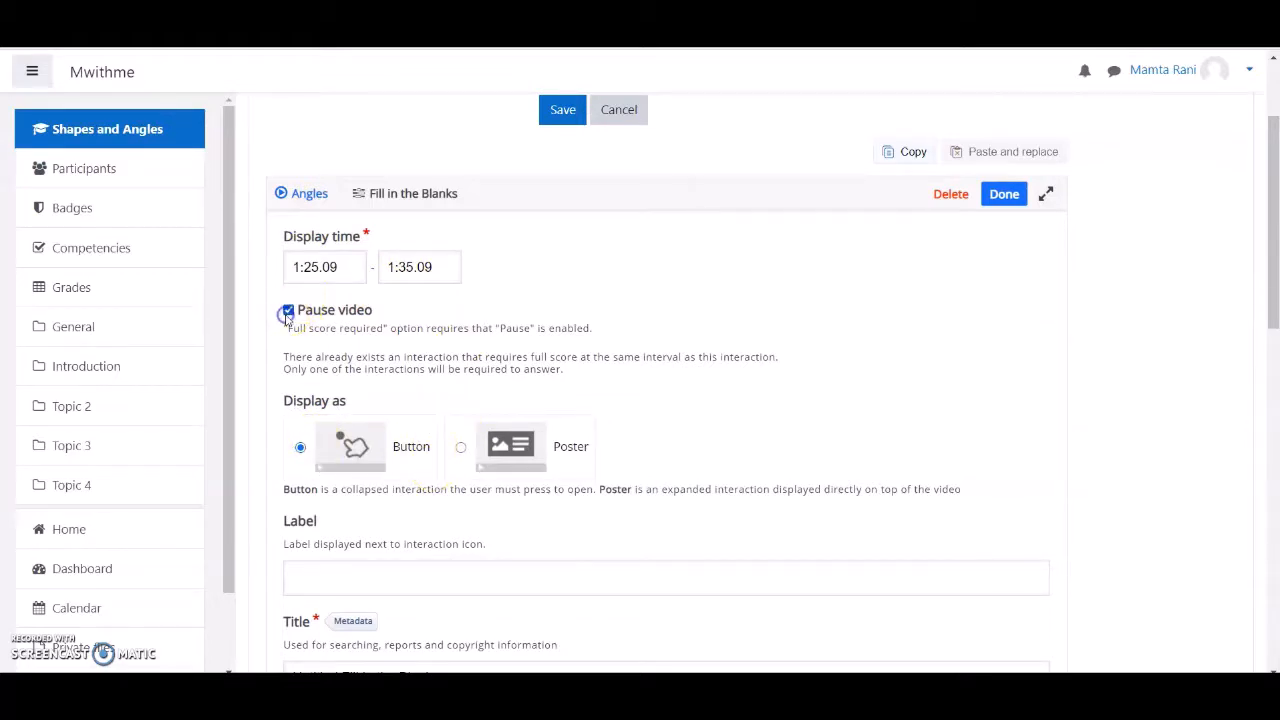
Label the Fill in the Blanks interaction "Click on it" and change its title to "Fill in the Blanks".
left_click_drag(1273, 218, 1273, 330)
left_click(600, 245)
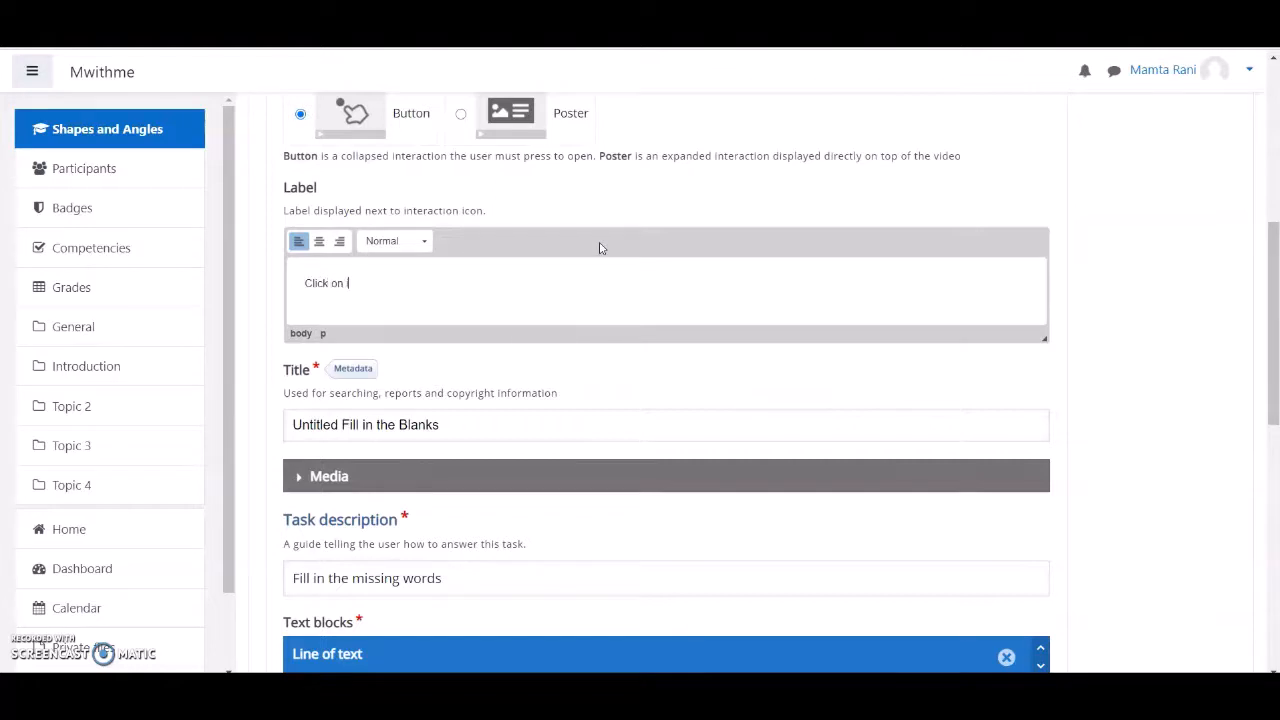
left_click(341, 425)
key("BackSpace")
key("BackSpace")
key("BackSpace")
key("BackSpace")
key("BackSpace")
key("BackSpace")
key("BackSpace")
key("BackSpace")
key("BackSpace")
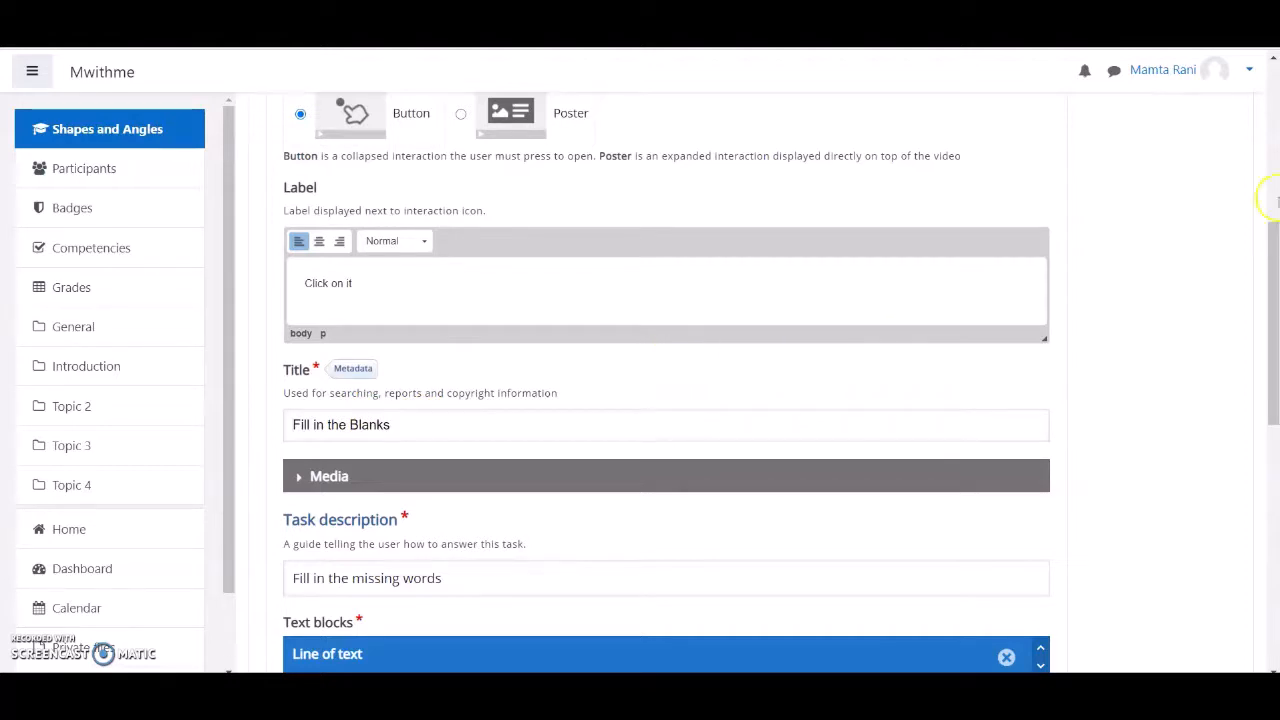
Show the text block instructions and enter "There are* 3 *main types of angle." as the line of text, with 3 as the blank.
scroll(1273, 238, "down", 4)
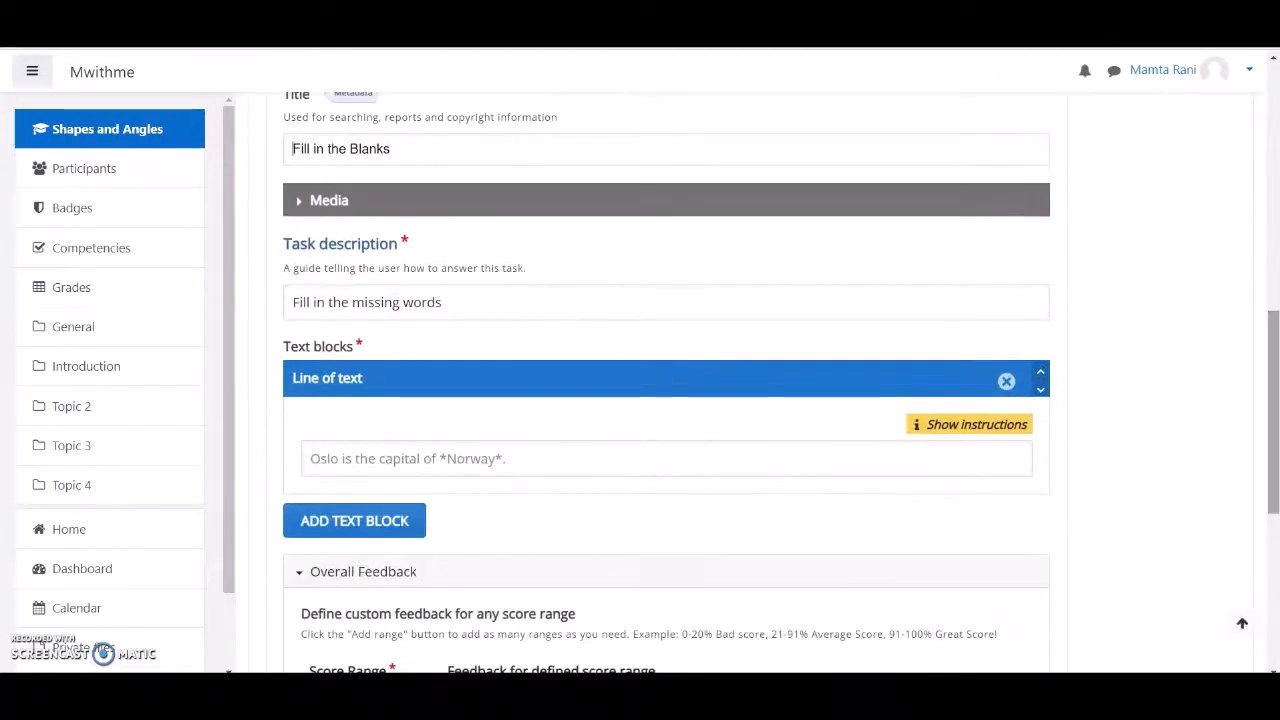
left_click(971, 332)
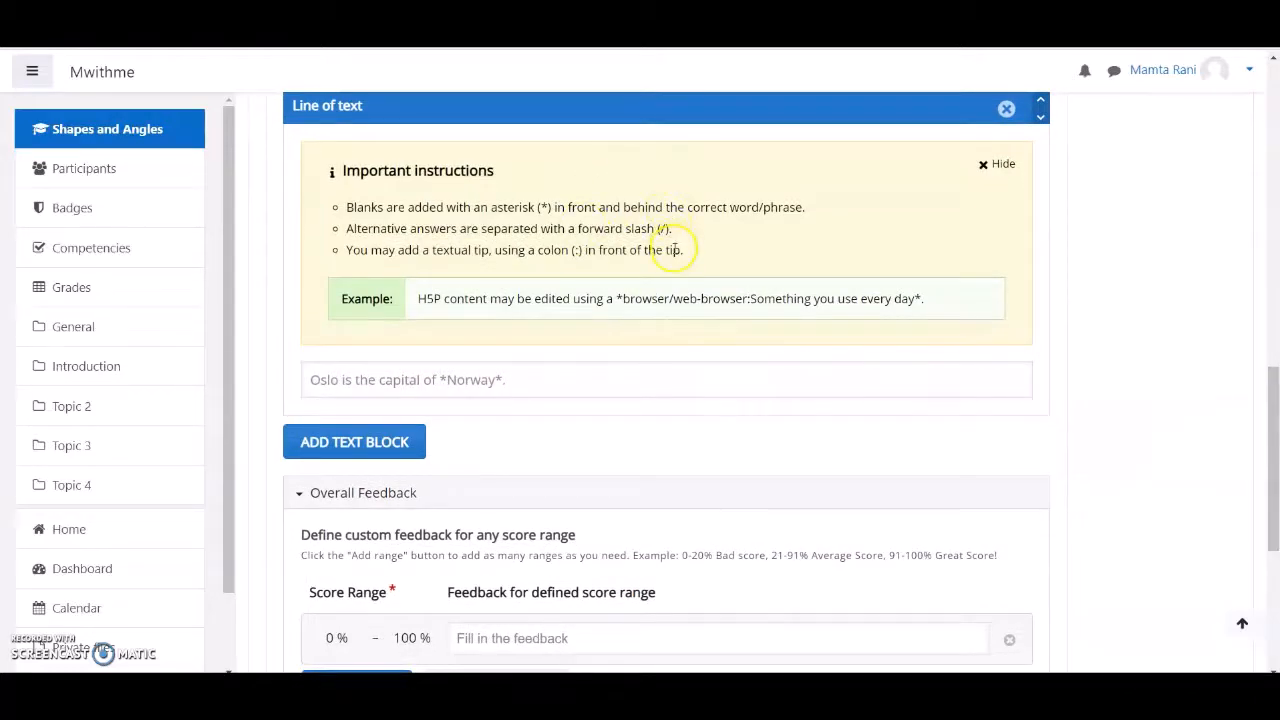
left_click(533, 382)
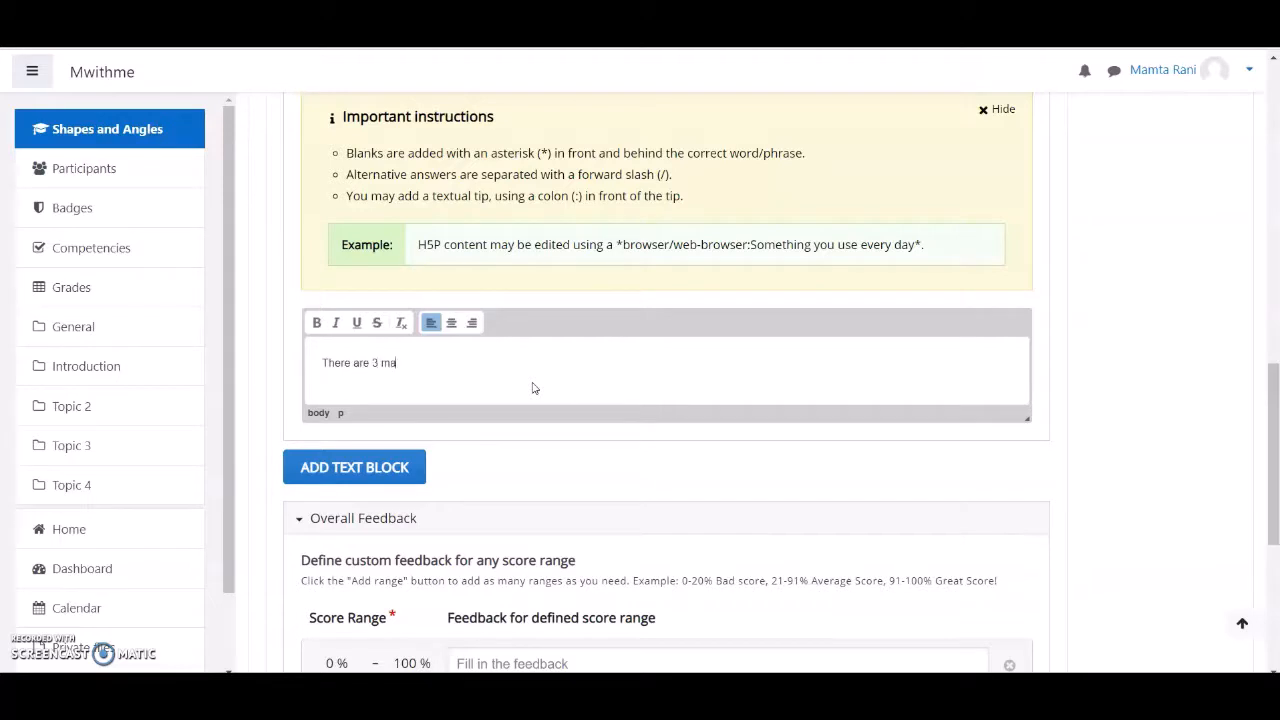
type("There are 3 main types of angle.")
left_click(381, 363)
type("* 3 *")
left_click(410, 371)
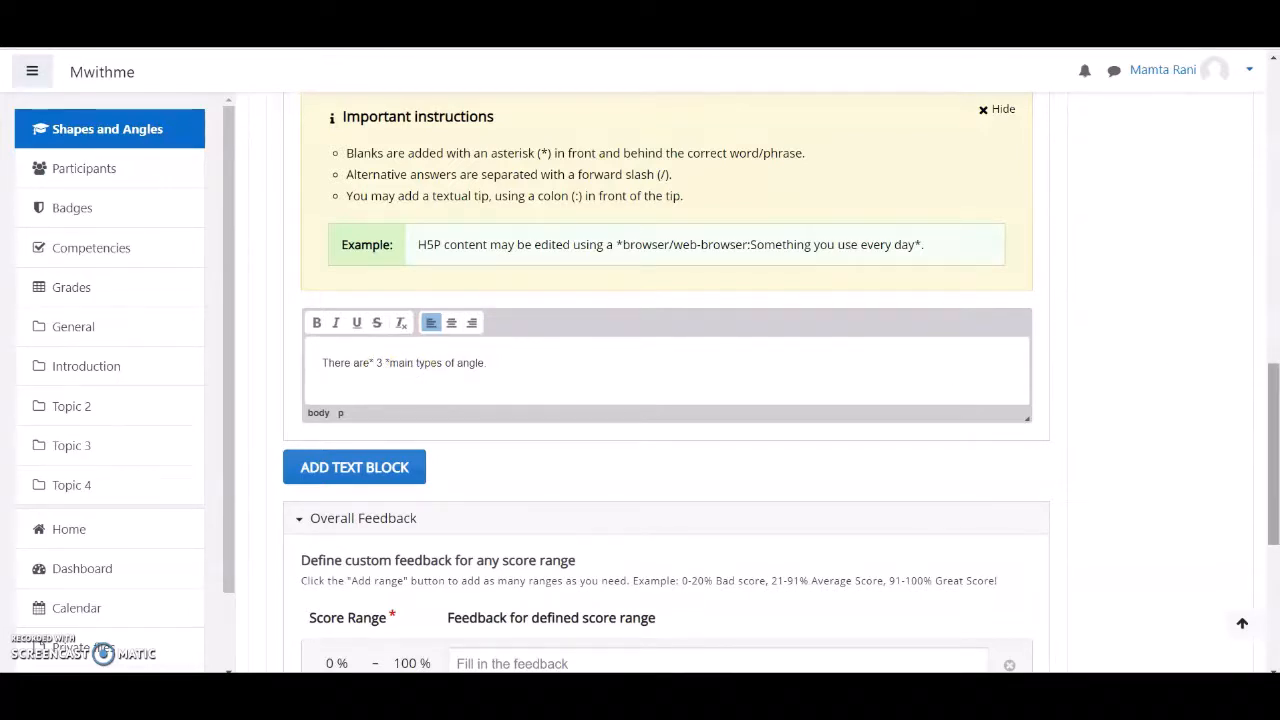
Review the behavioural settings of the Fill in the Blanks interaction and finish editing it.
left_click_drag(1272, 405, 1272, 525)
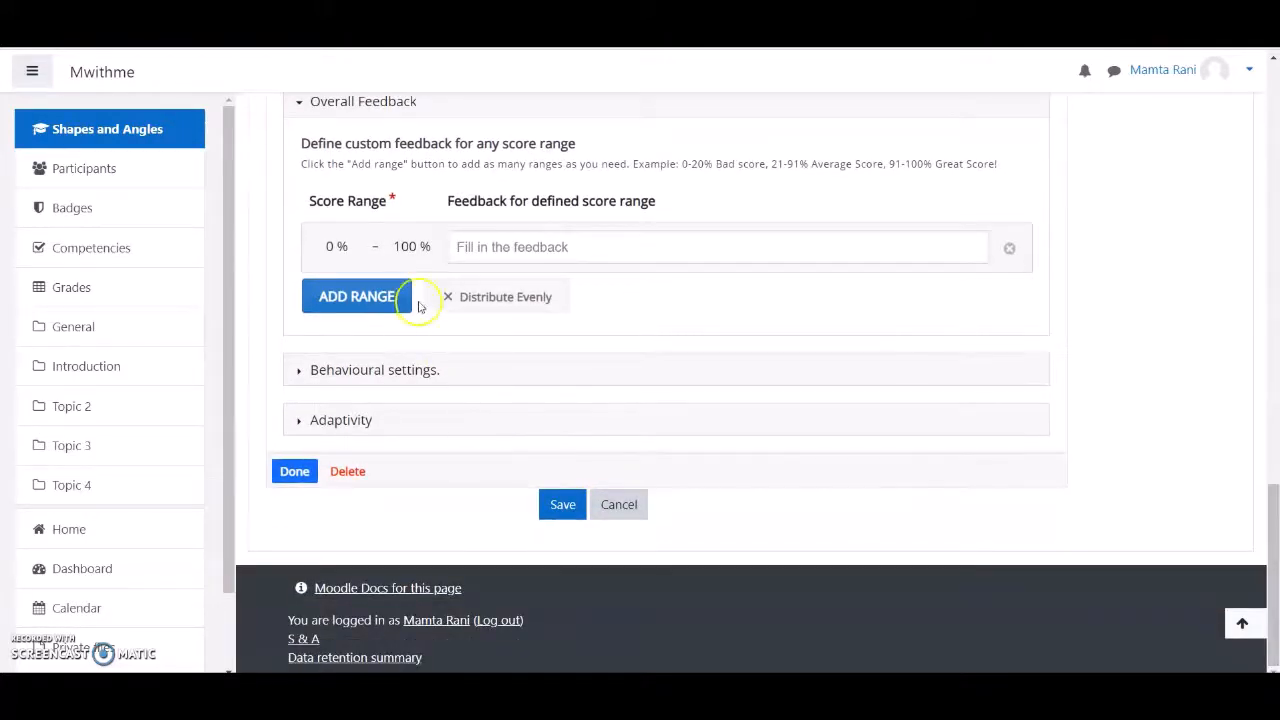
left_click(373, 372)
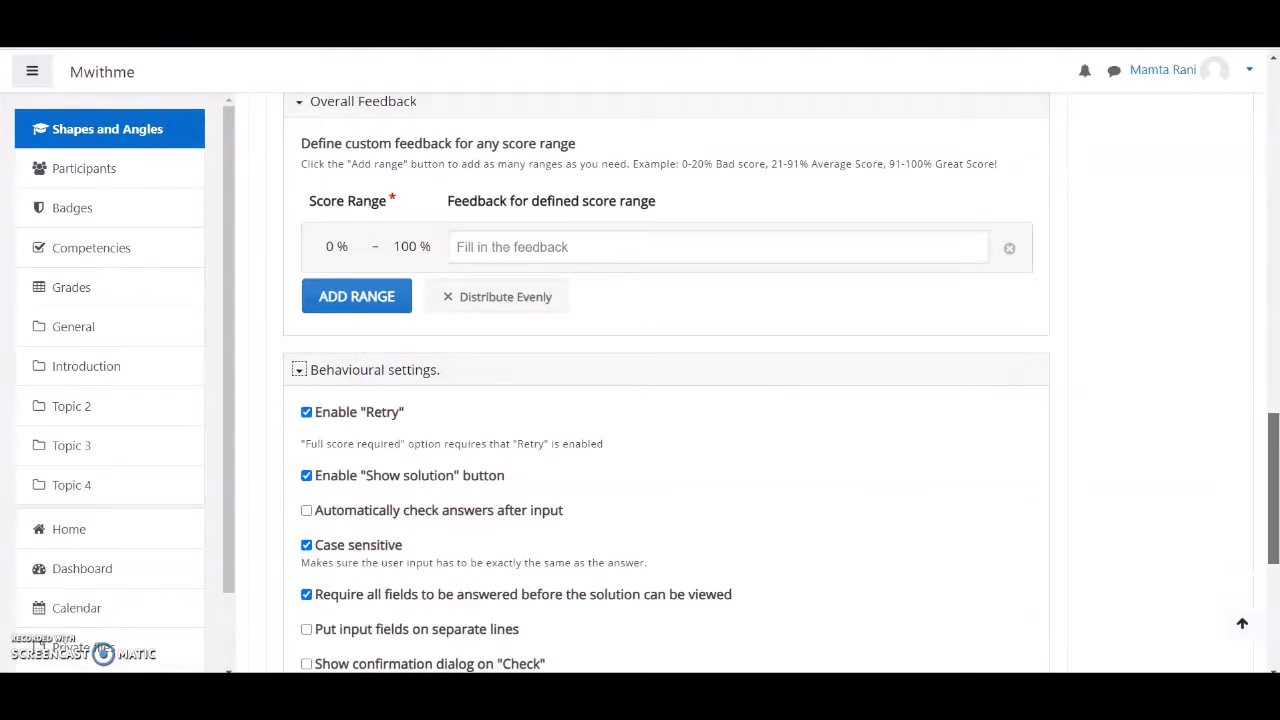
left_click_drag(1273, 468, 1273, 533)
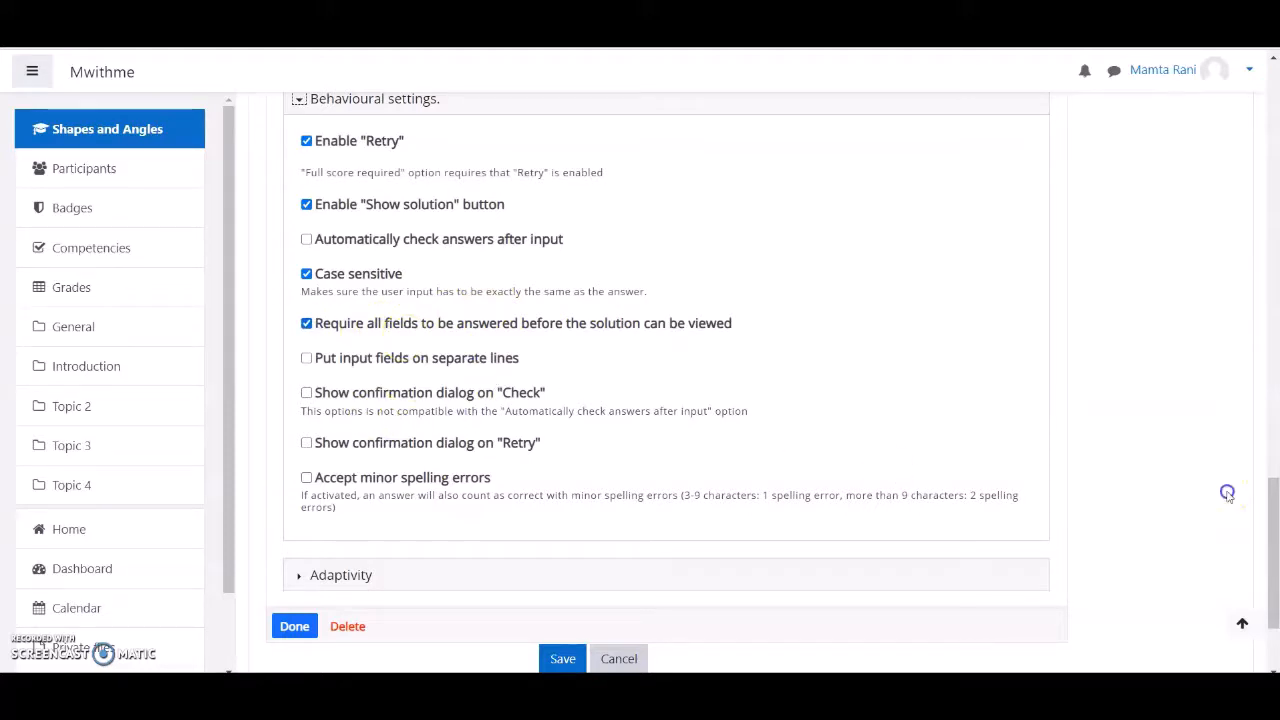
left_click_drag(1274, 536, 1274, 568)
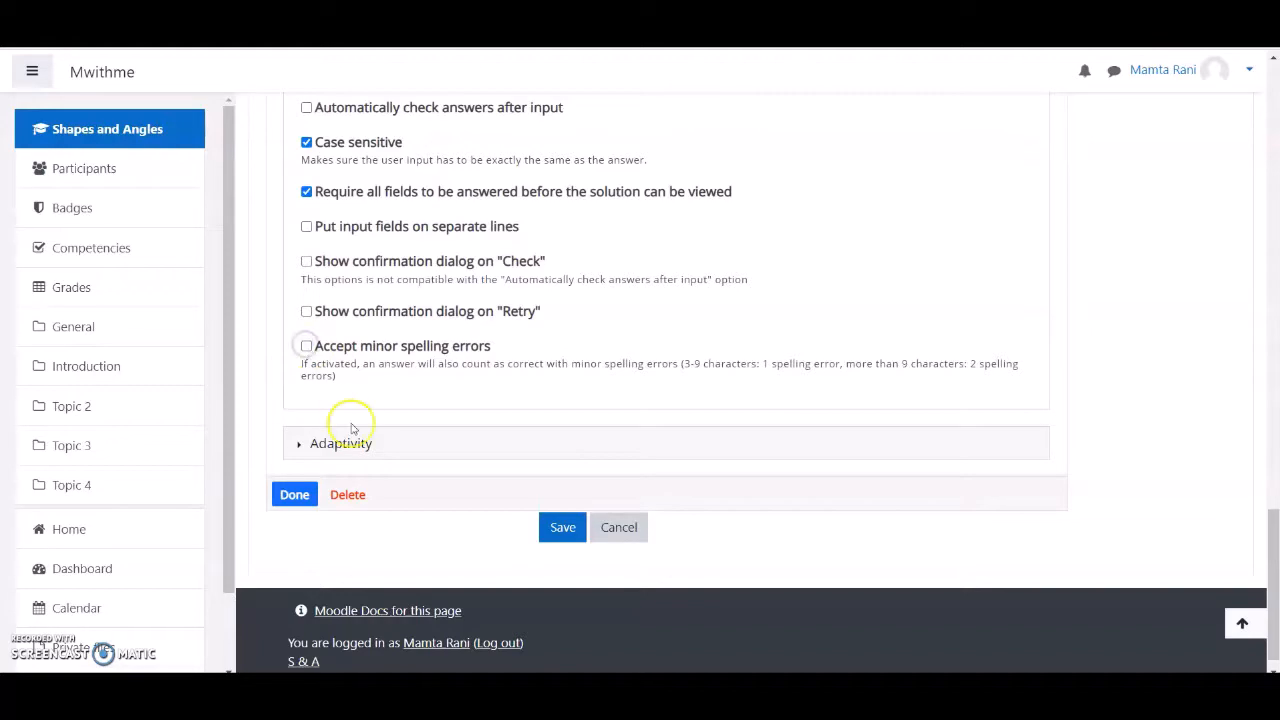
left_click(294, 495)
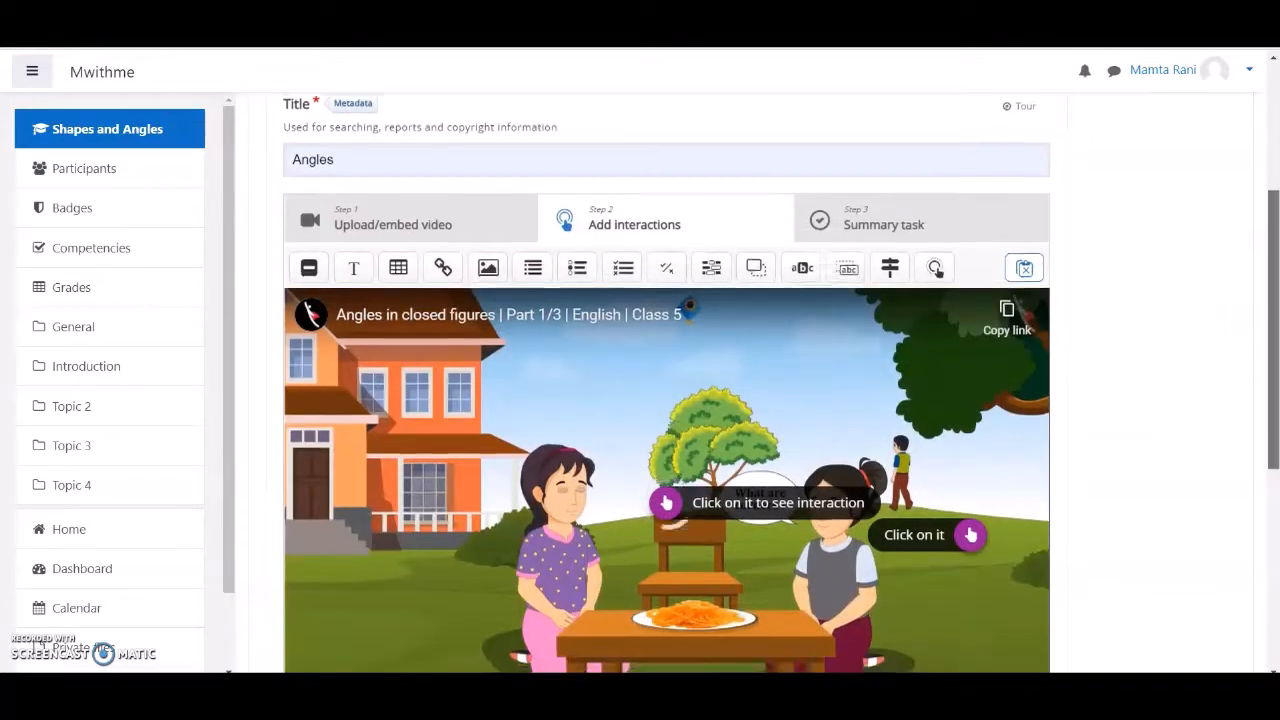
Check the interactions placed on the video, go to the summary task step and change its title to "Summary task".
scroll(666, 380, "down", 2)
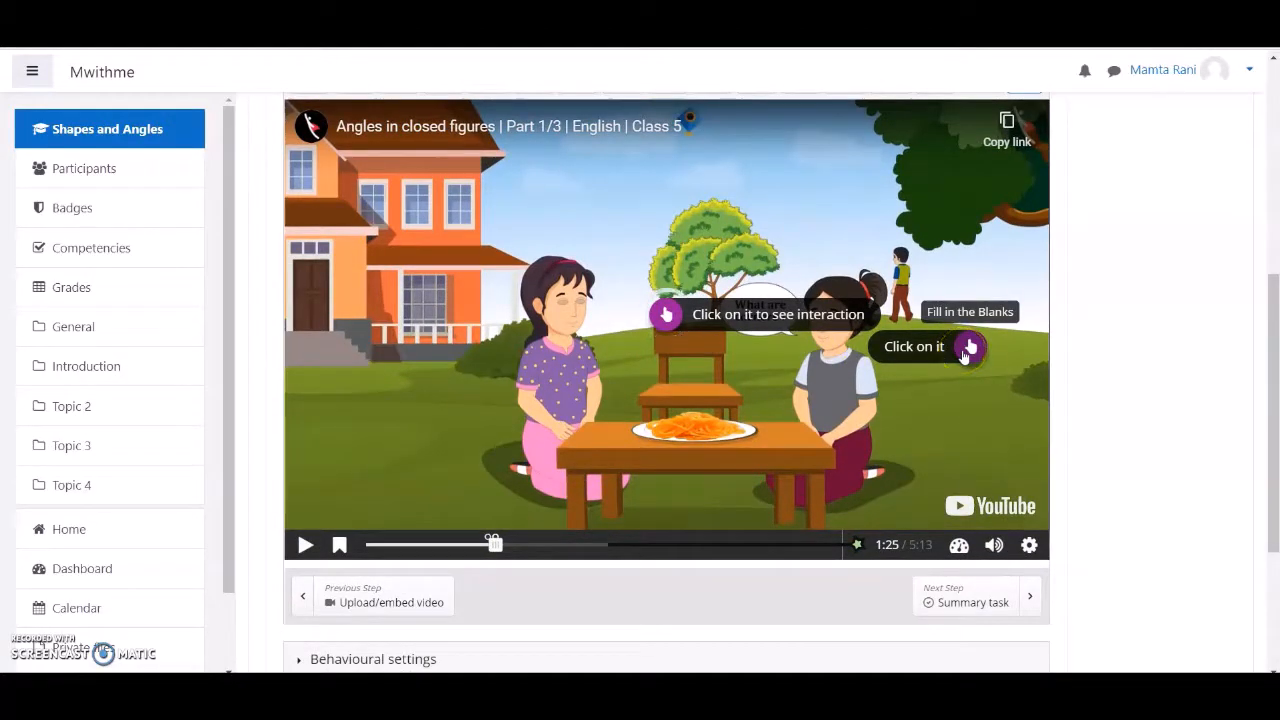
scroll(666, 320, "up", 1)
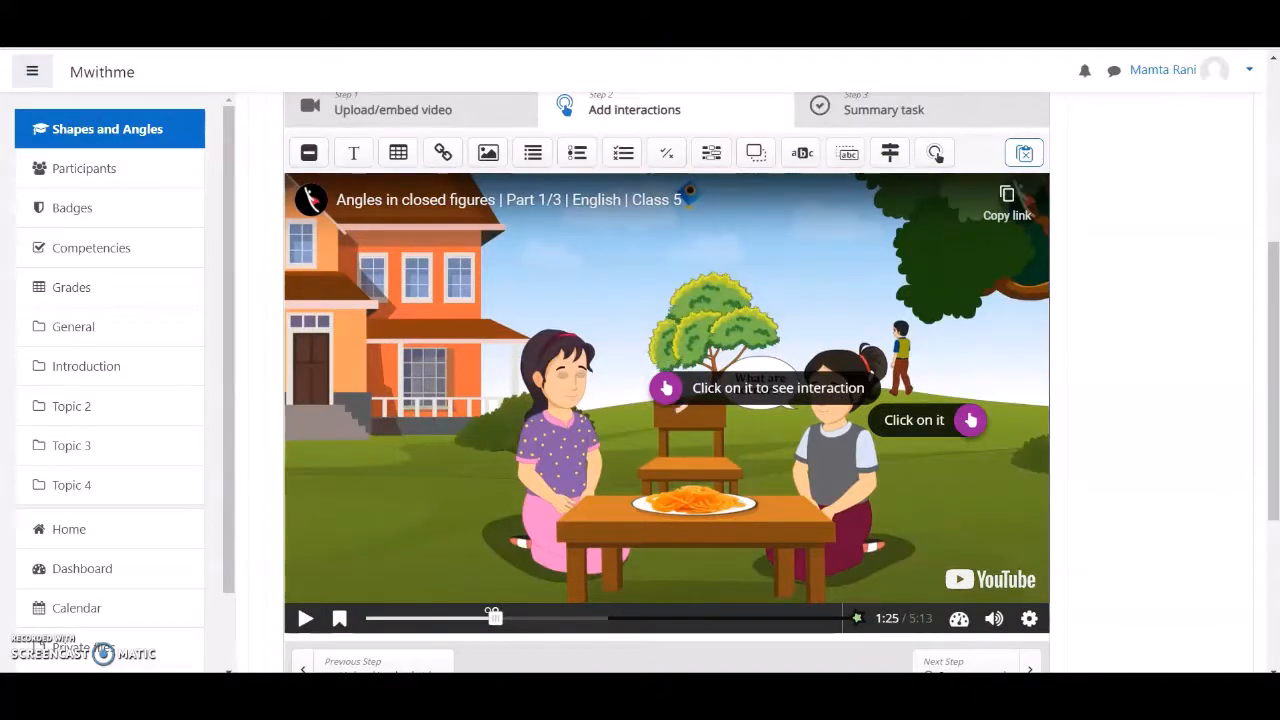
left_click(812, 212)
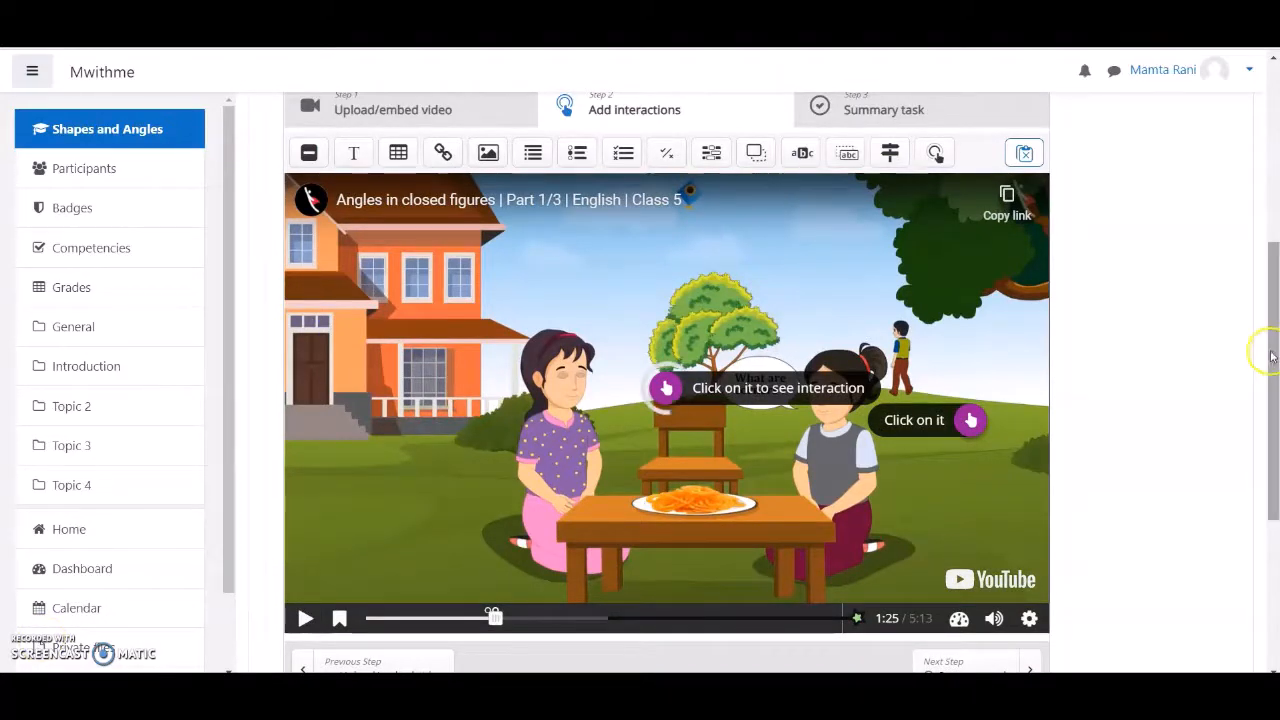
scroll(1273, 357, "up", 1)
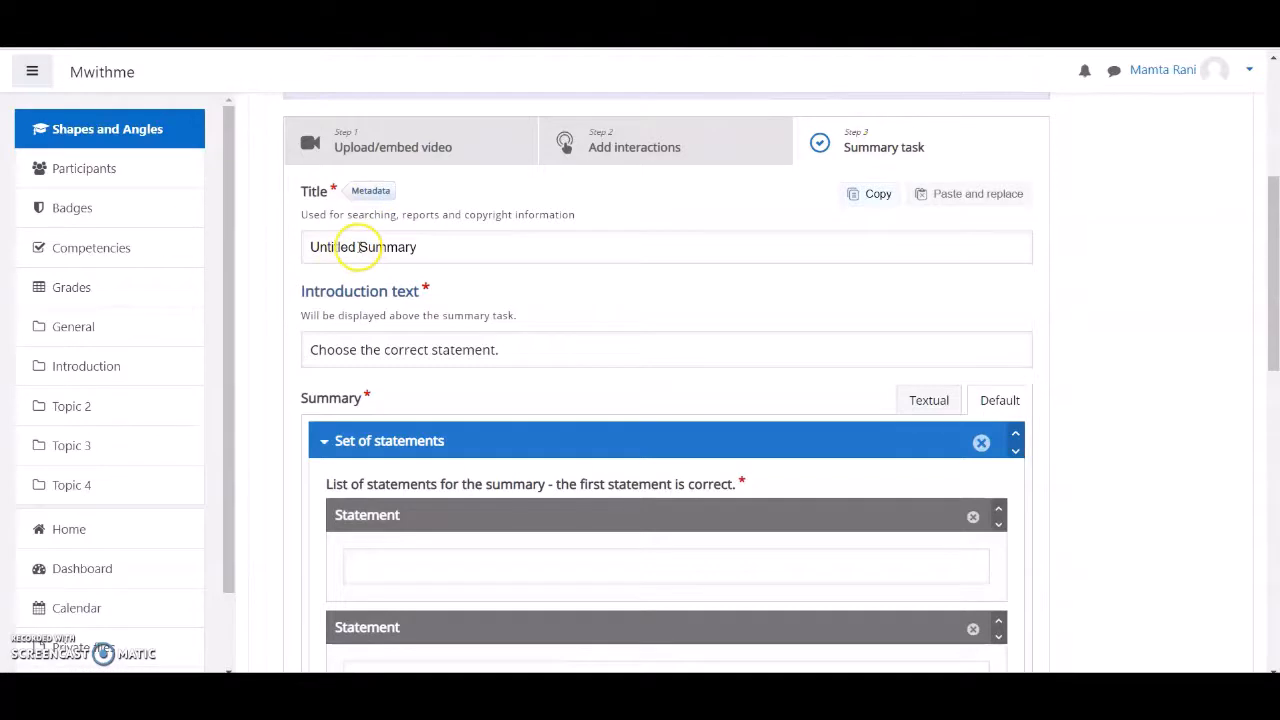
key("BackSpace")
key("BackSpace")
key("BackSpace")
key("BackSpace")
key("BackSpace")
key("BackSpace")
key("BackSpace")
key("BackSpace")
key("BackSpace")
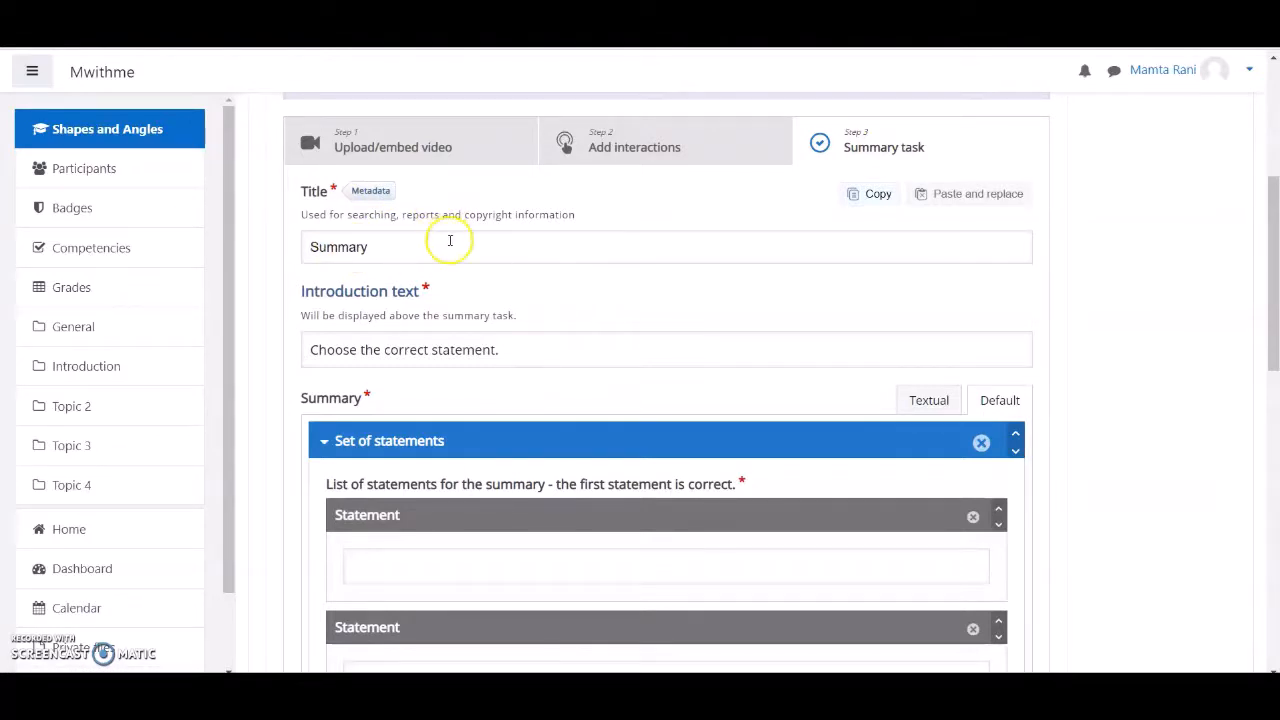
left_click(449, 241)
type("tas")
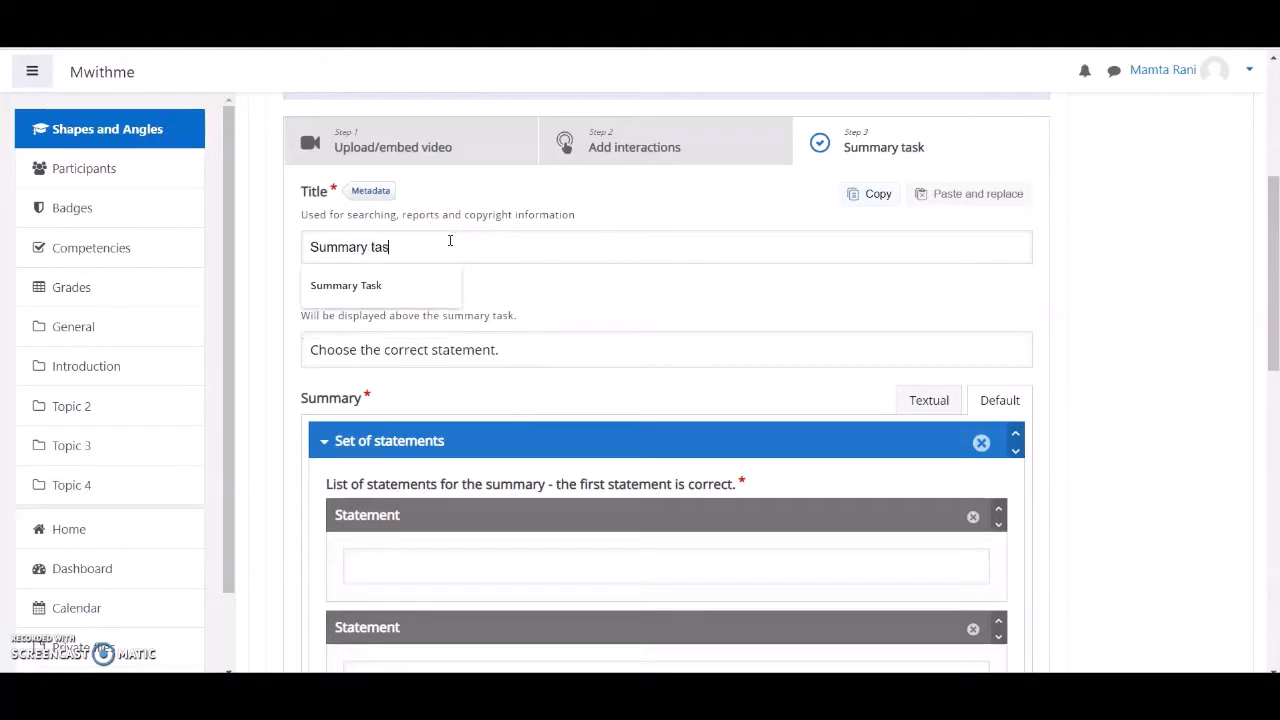
type("k")
left_click(551, 352)
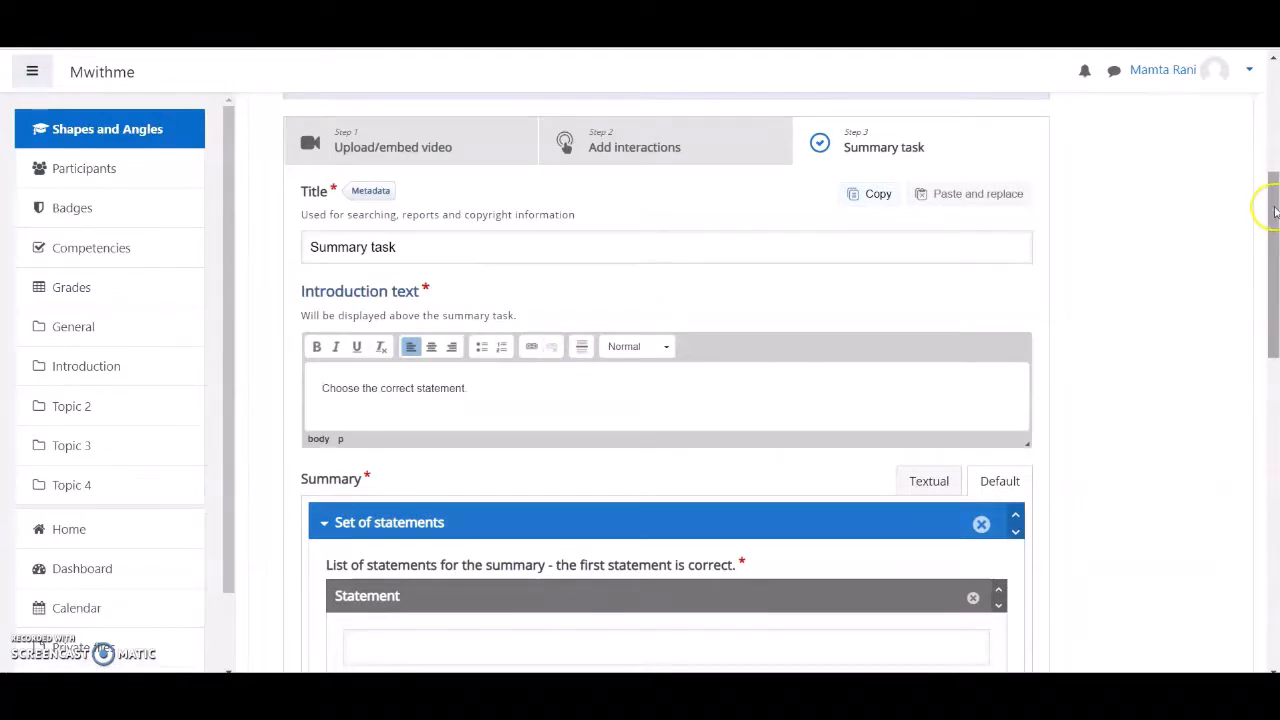
Add two more empty statements to the summary's set of statements.
left_click_drag(1268, 214, 1275, 308)
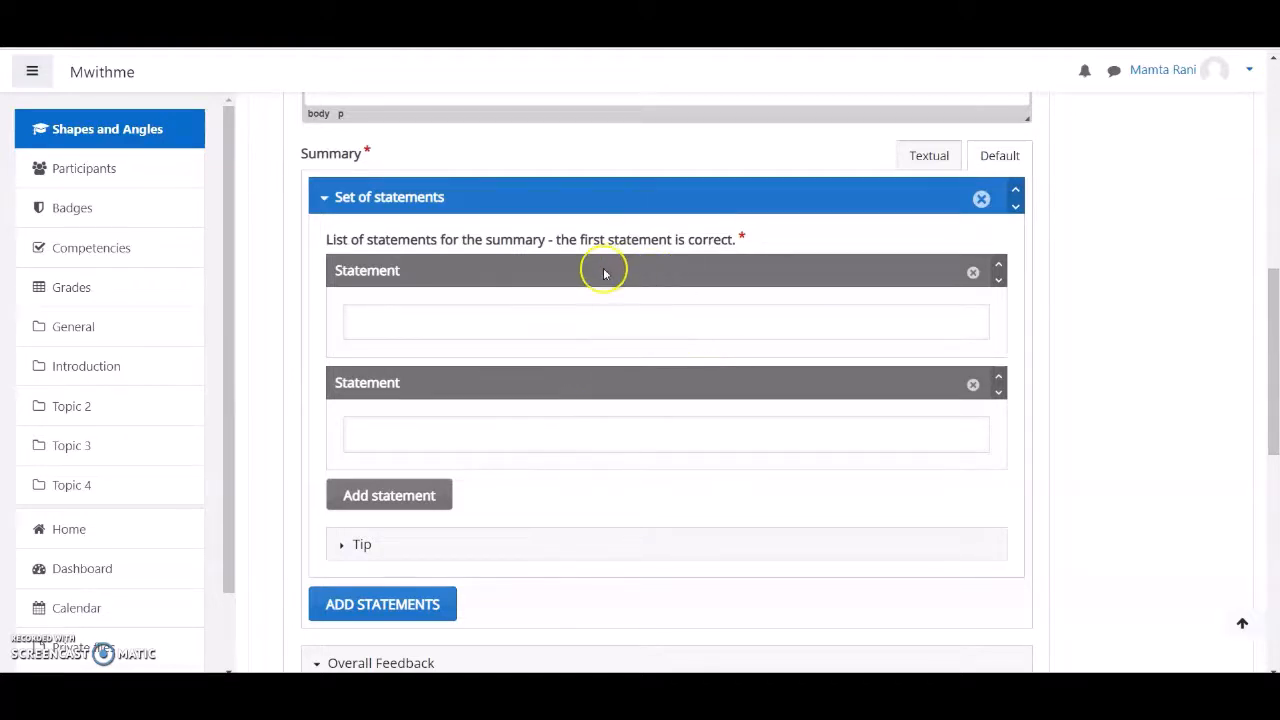
left_click(420, 497)
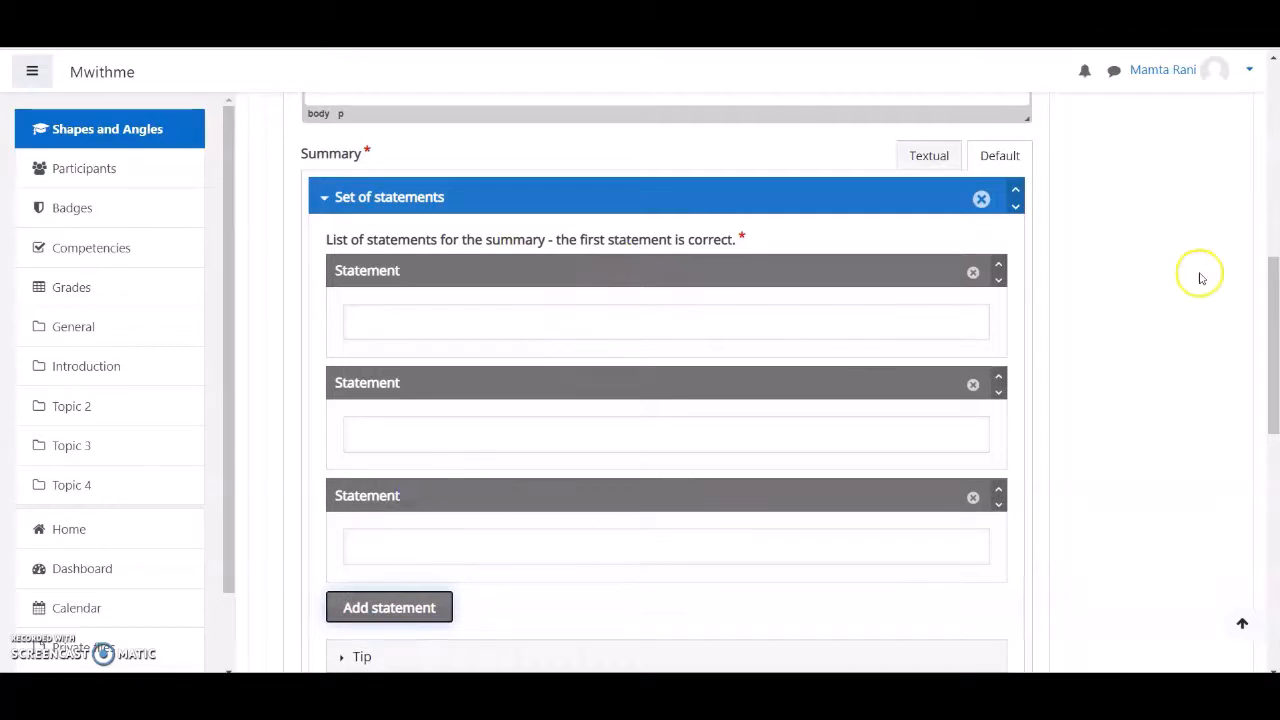
scroll(1272, 300, "down", 1)
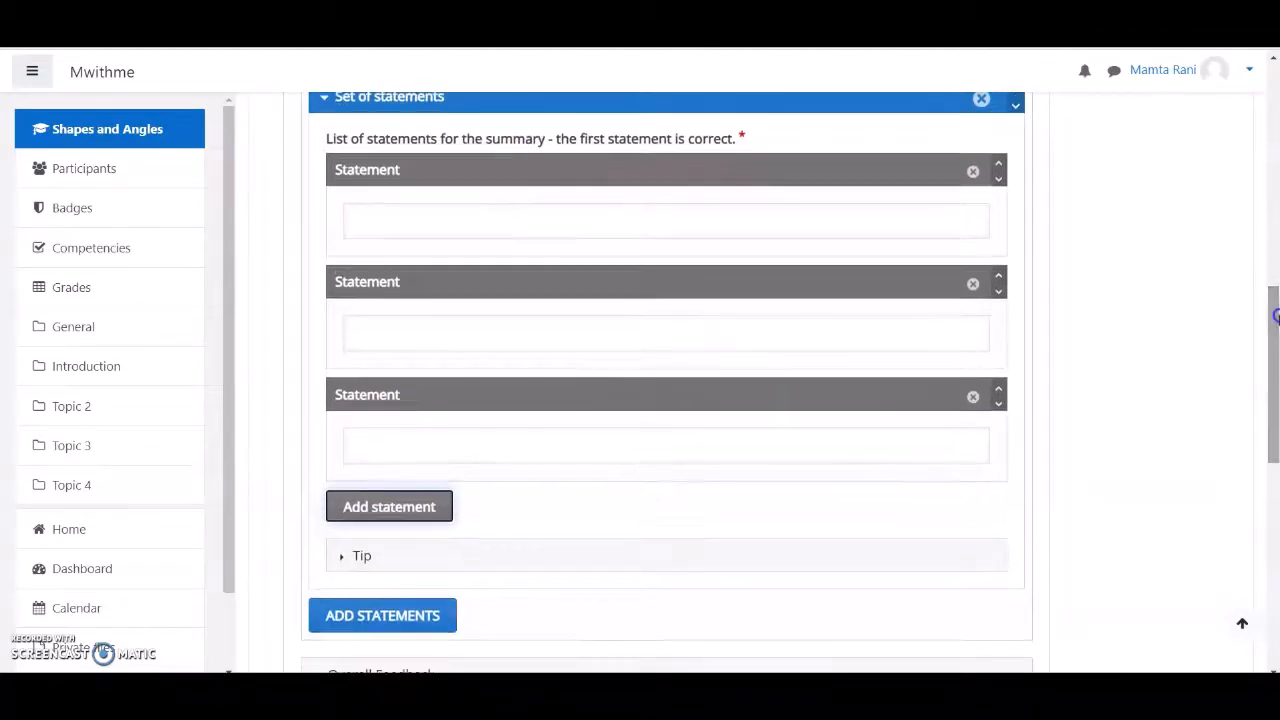
left_click(429, 506)
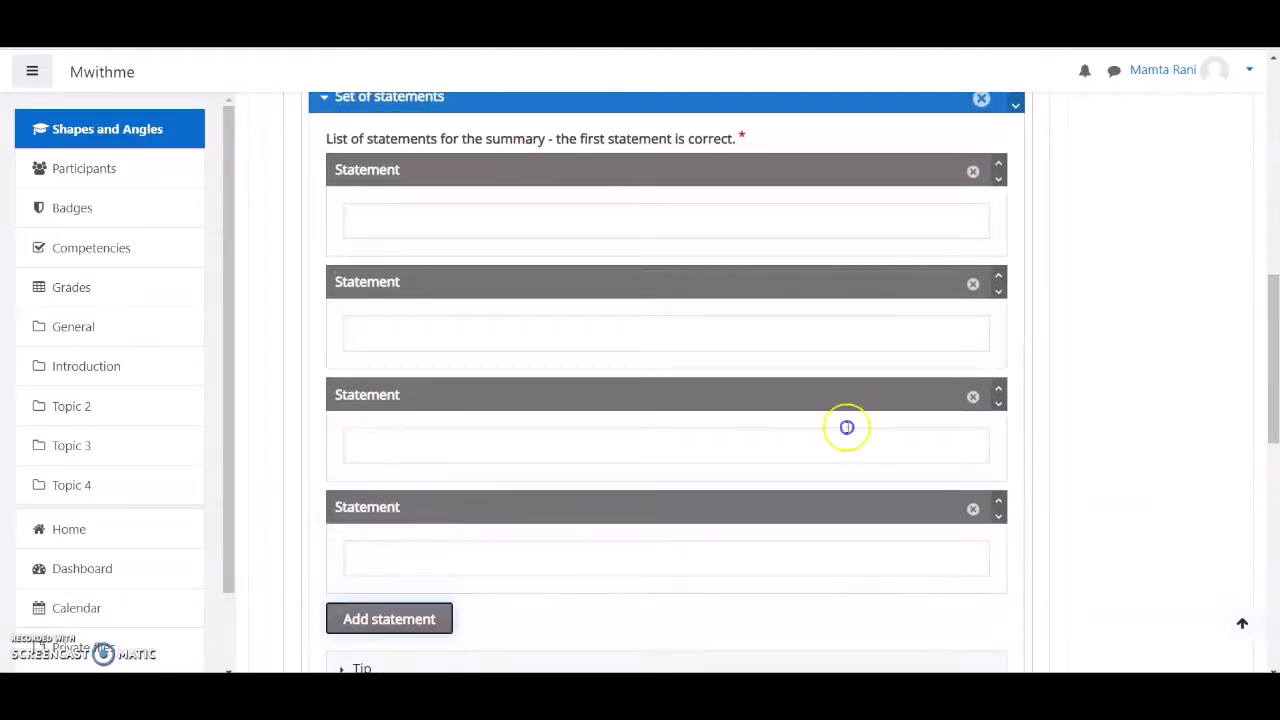
Set the summary task to display 10 seconds before the video ends.
scroll(1262, 300, "up", 4)
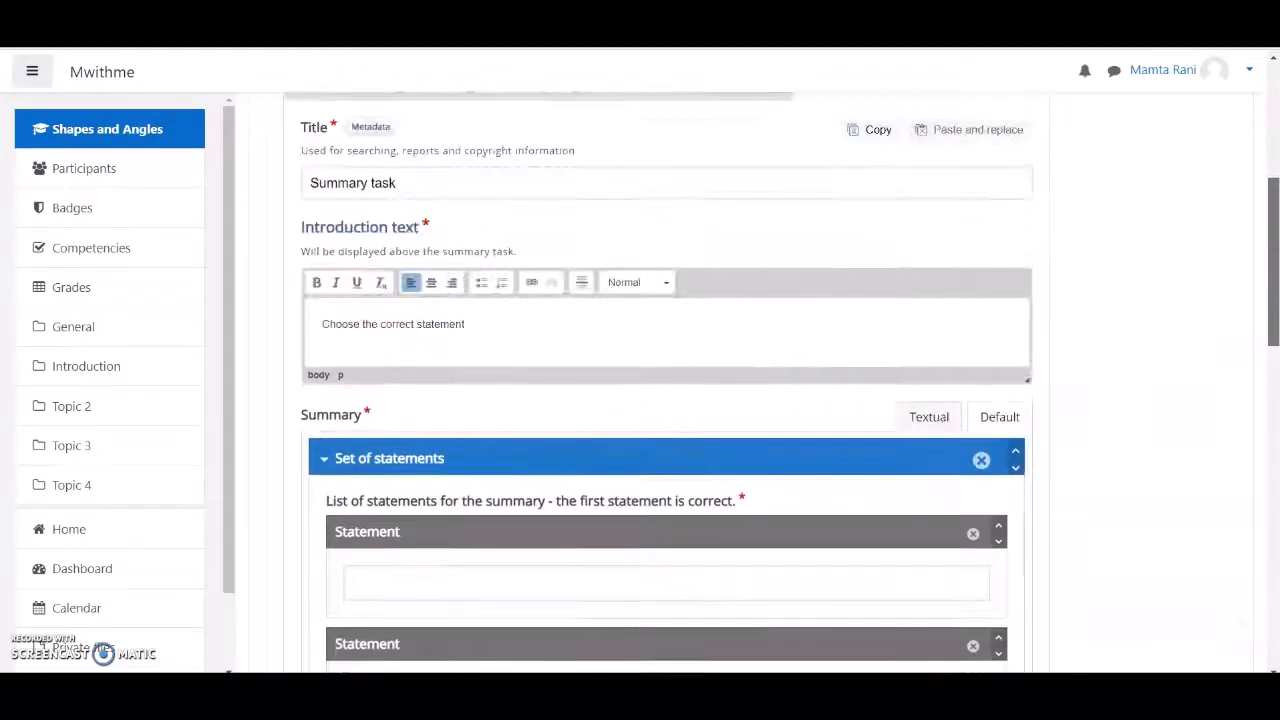
scroll(660, 380, "down", 7)
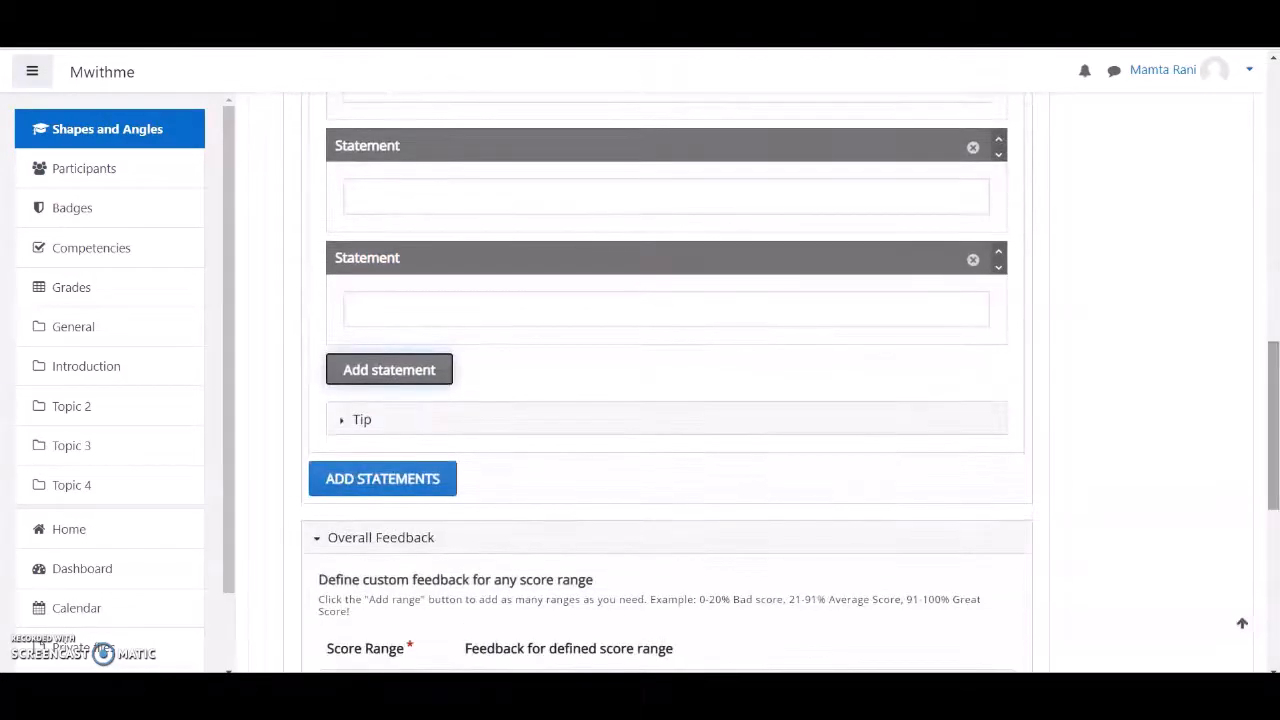
scroll(1266, 370, "down", 3)
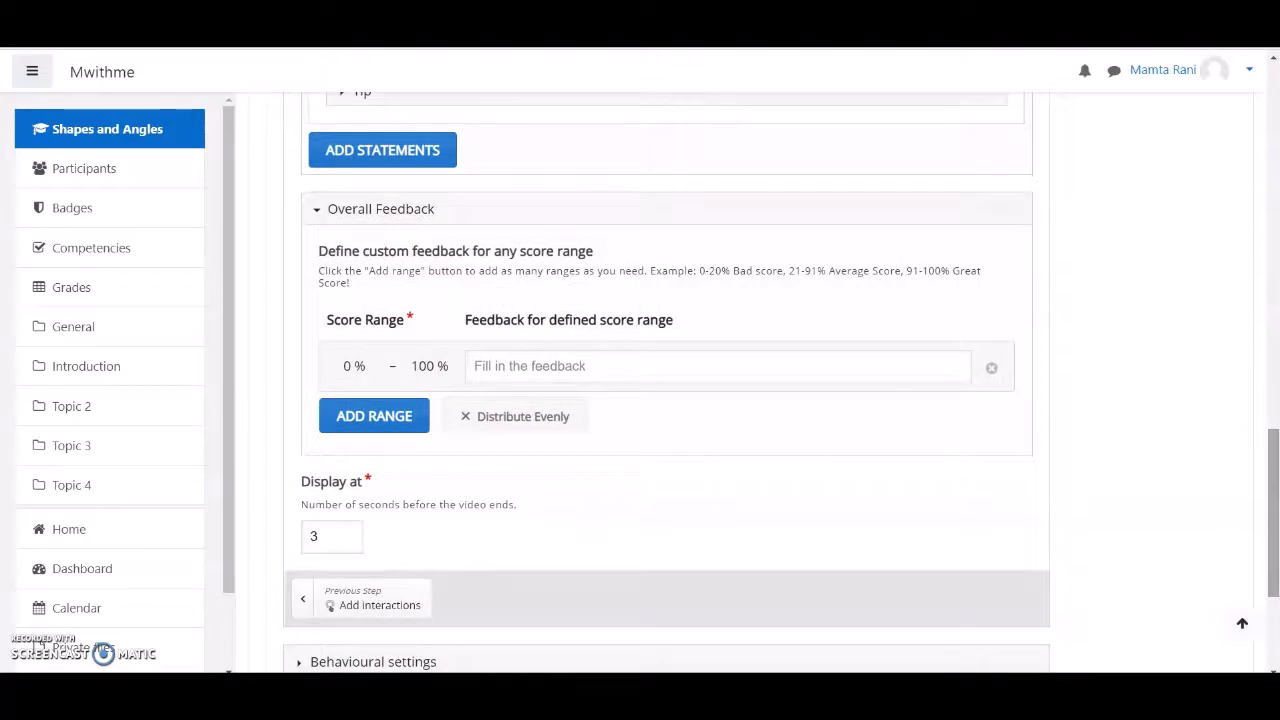
scroll(1272, 456, "down", 3)
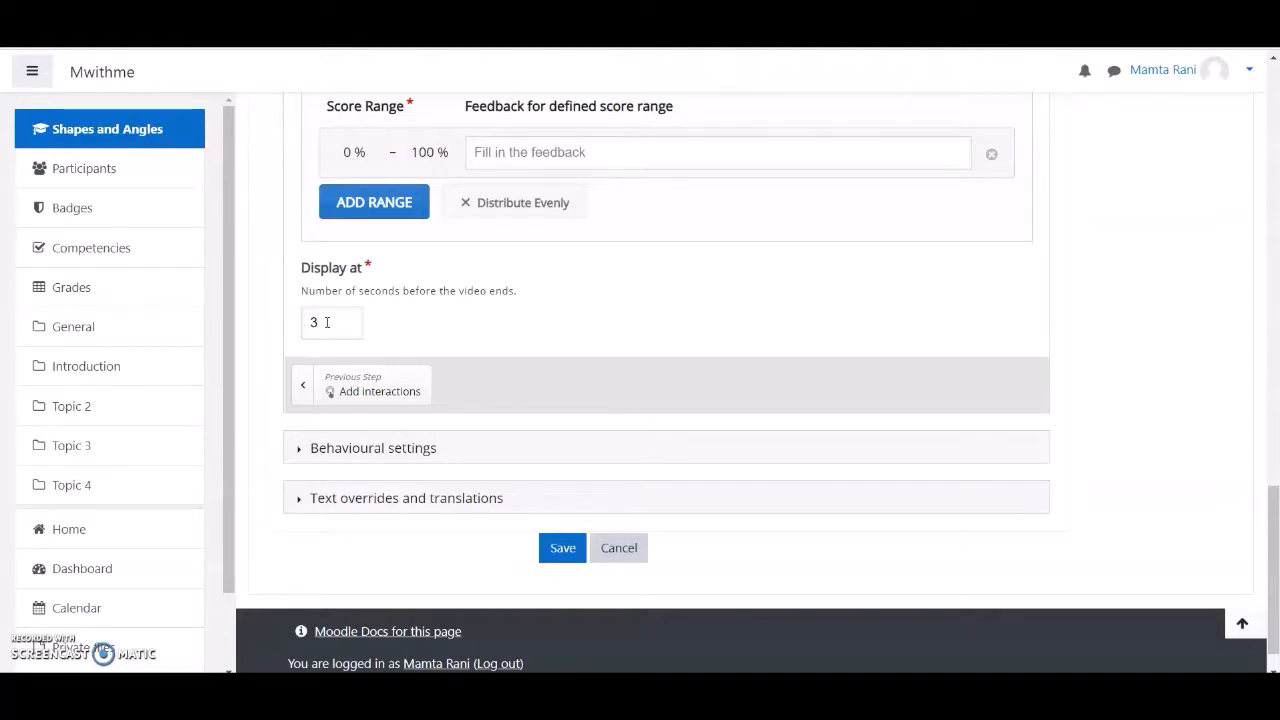
left_click(326, 322)
type("10")
Review the interactive video's behavioural settings and save the content.
left_click(533, 449)
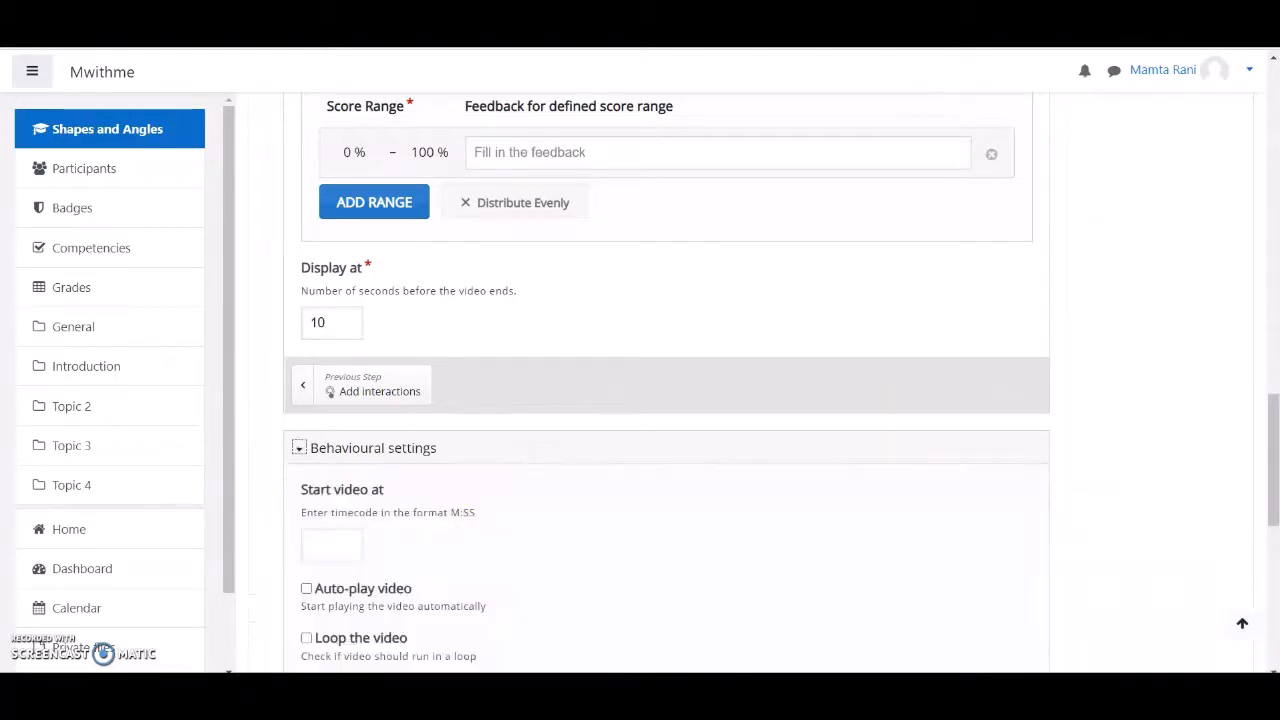
scroll(1263, 423, "down", 3)
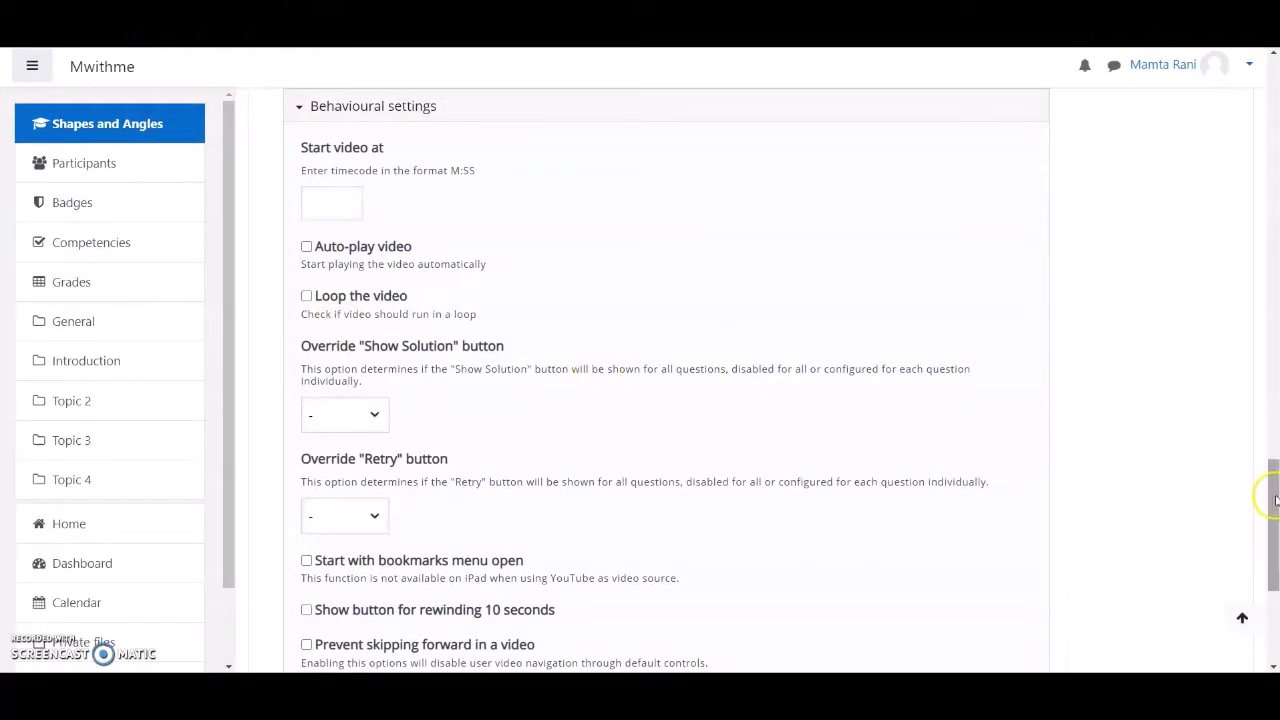
left_click_drag(1272, 494, 1275, 556)
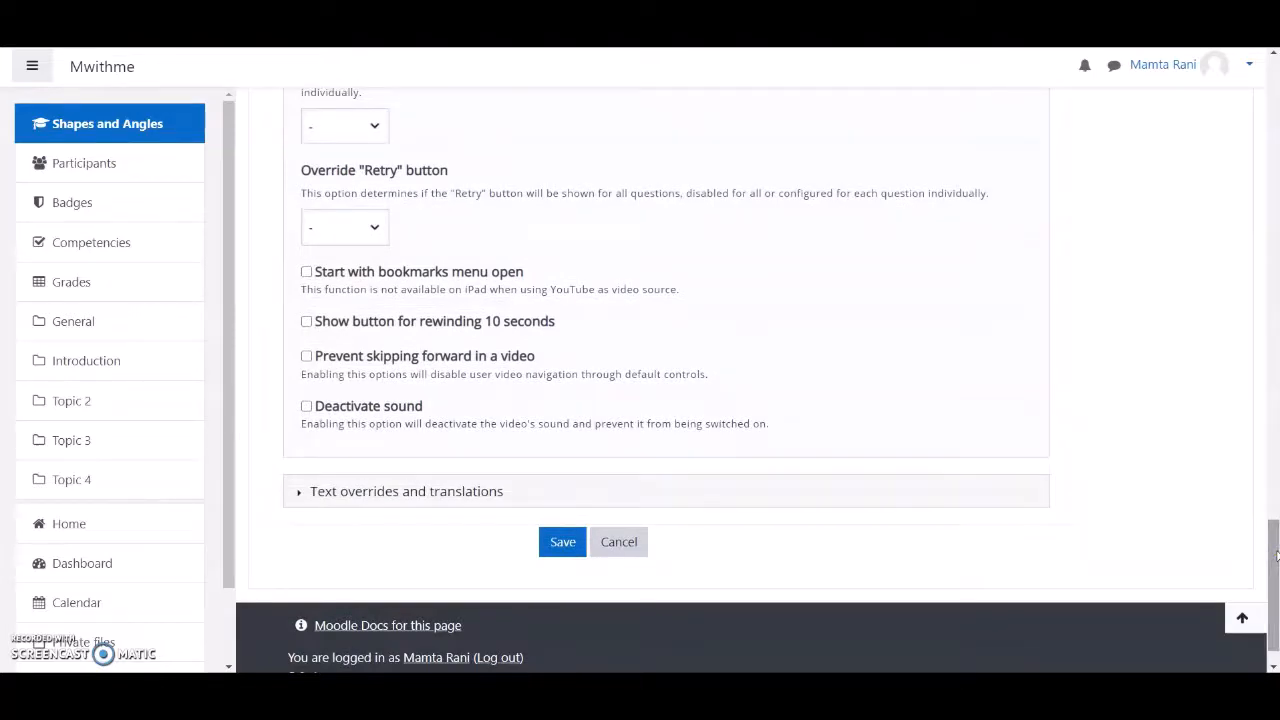
left_click_drag(1276, 556, 1270, 585)
left_click(566, 500)
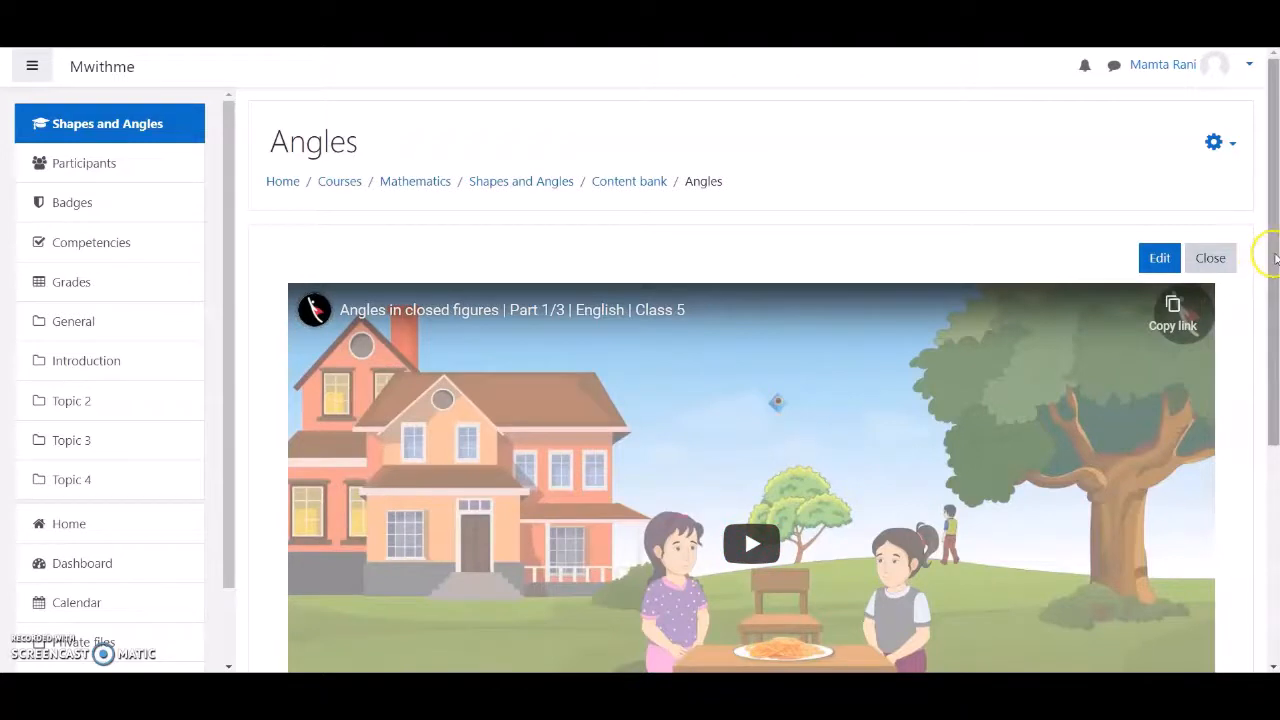
Preview the video at 1:20, answer the question about major types of angles with "2" and continue.
left_click_drag(1275, 258, 1274, 354)
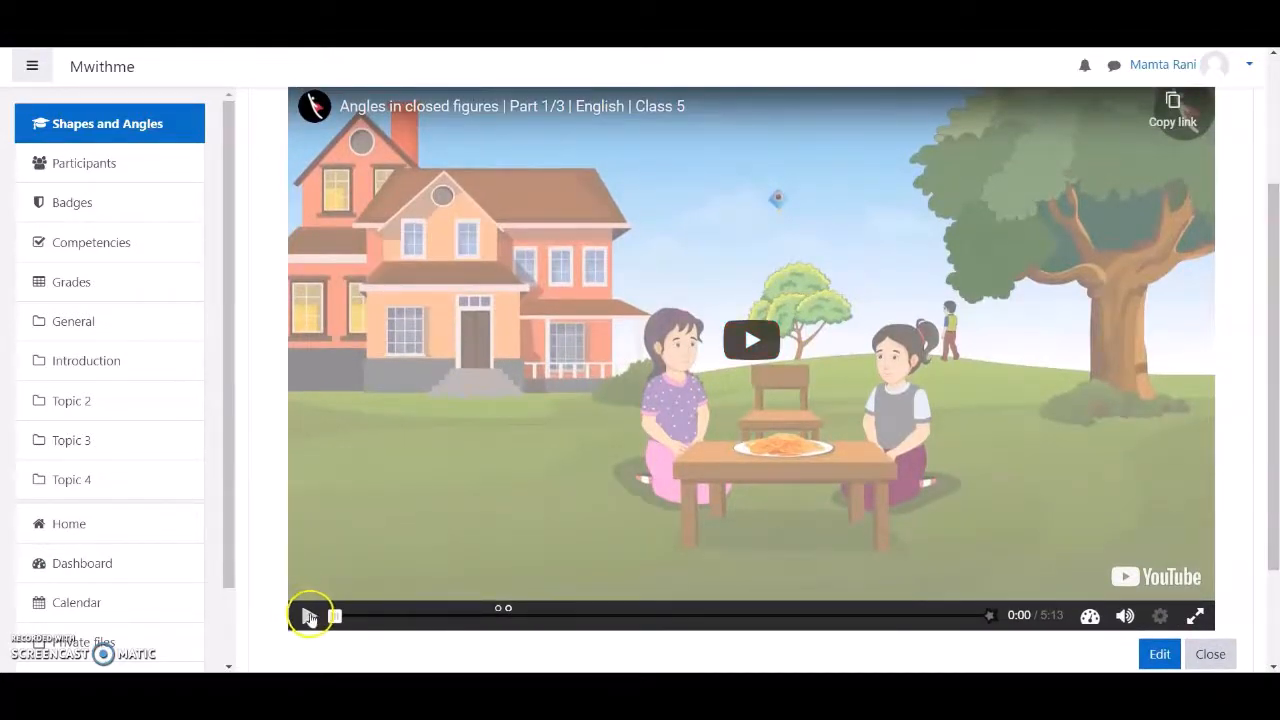
left_click_drag(337, 613, 498, 622)
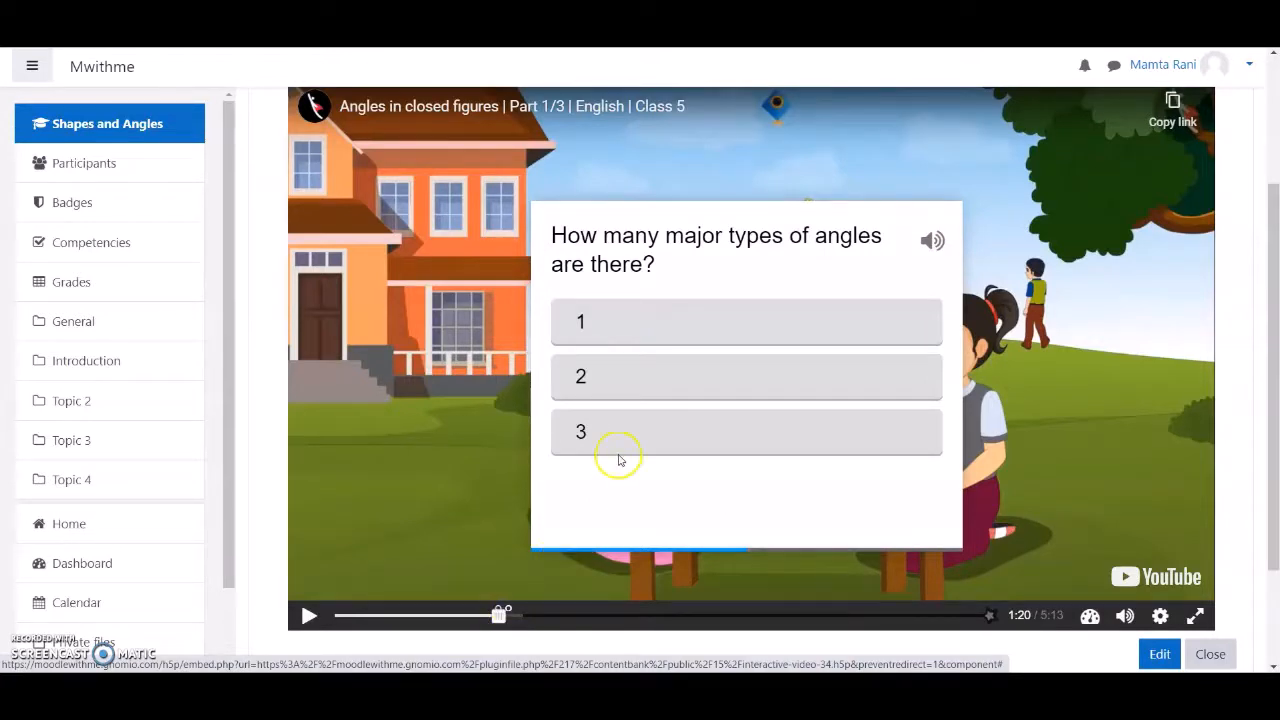
left_click(646, 384)
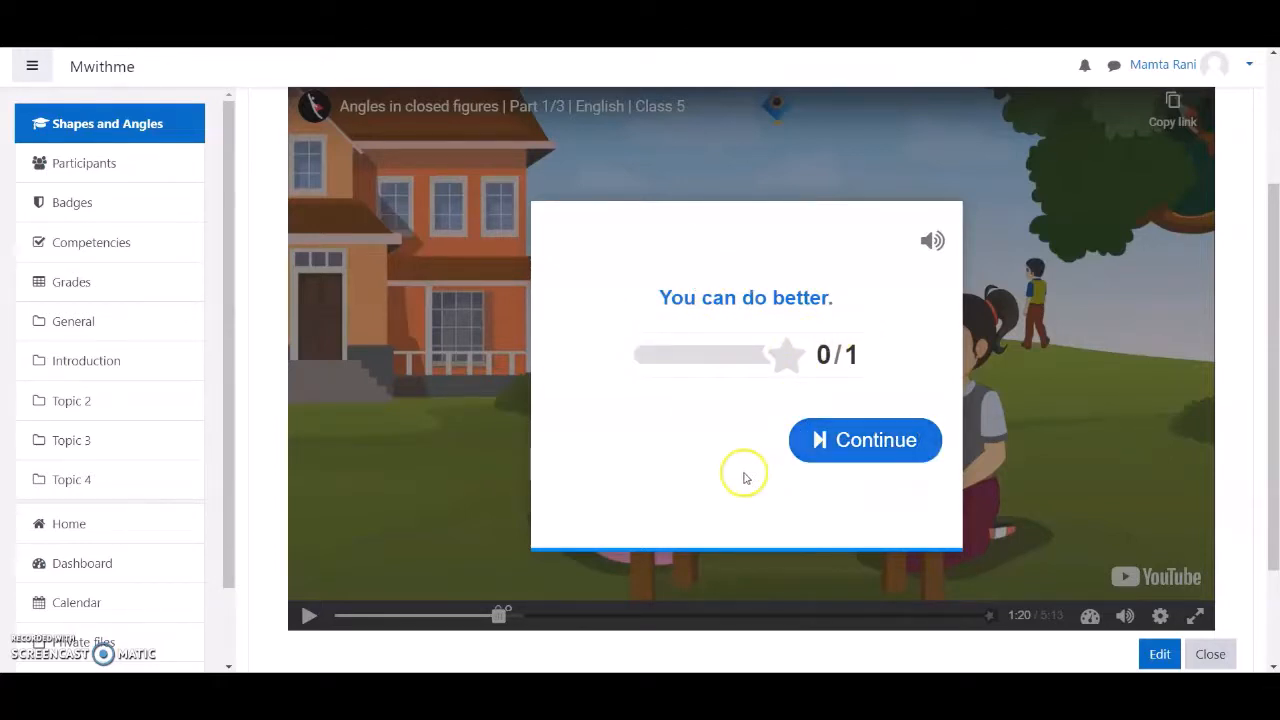
left_click(863, 438)
Rewind the preview to about 1:00, pause it and move to the interactions at 1:25.
left_click(450, 617)
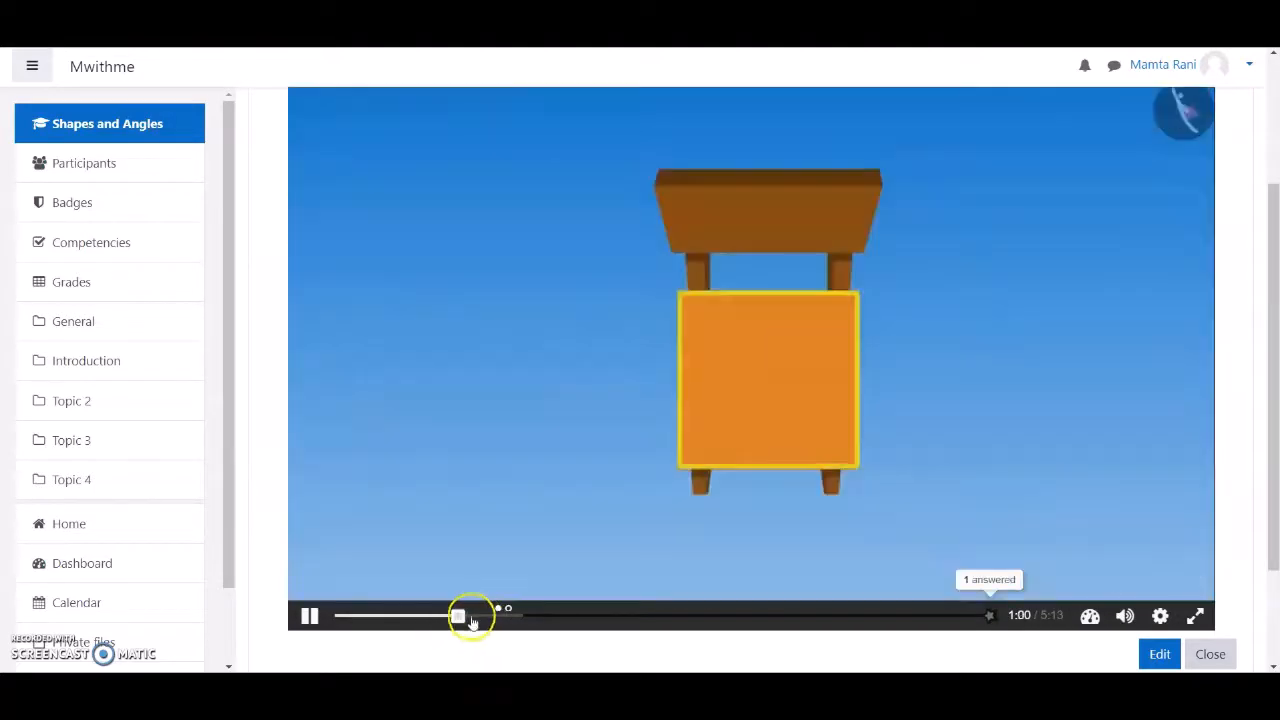
left_click(309, 615)
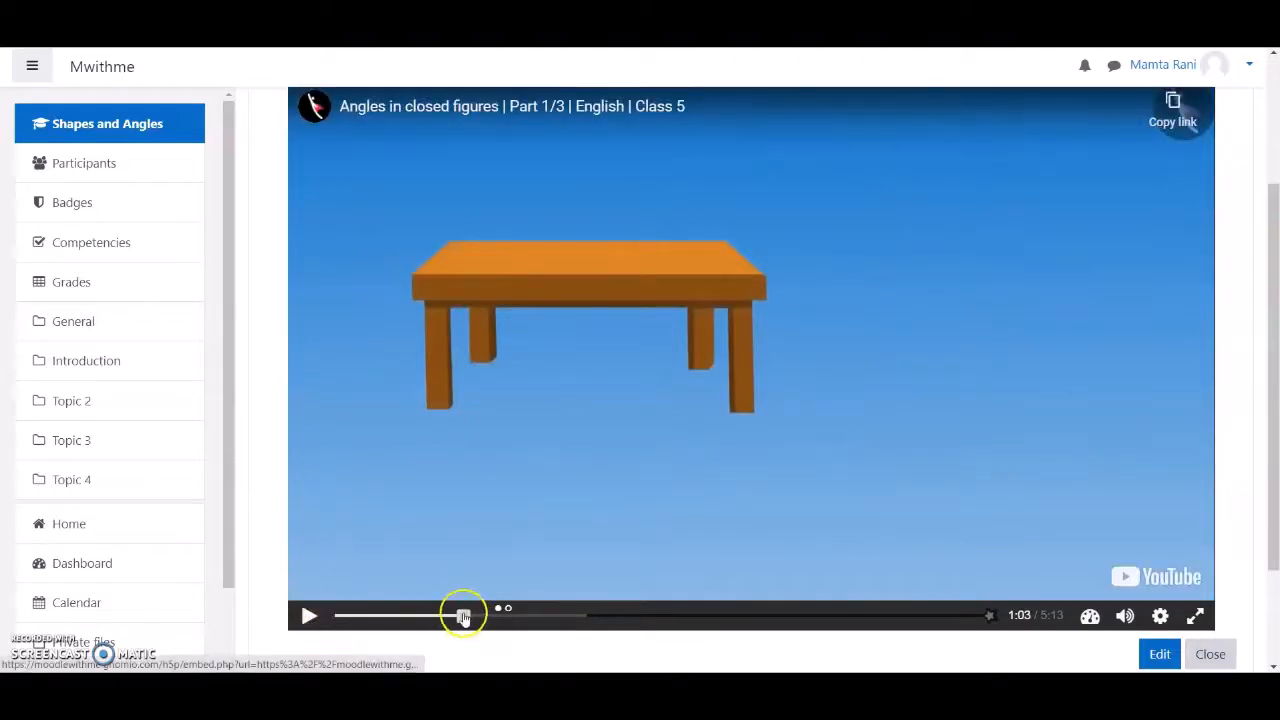
mouse_move(462, 620)
left_mouse_down()
mouse_move(508, 620)
mouse_move(455, 620)
left_mouse_up()
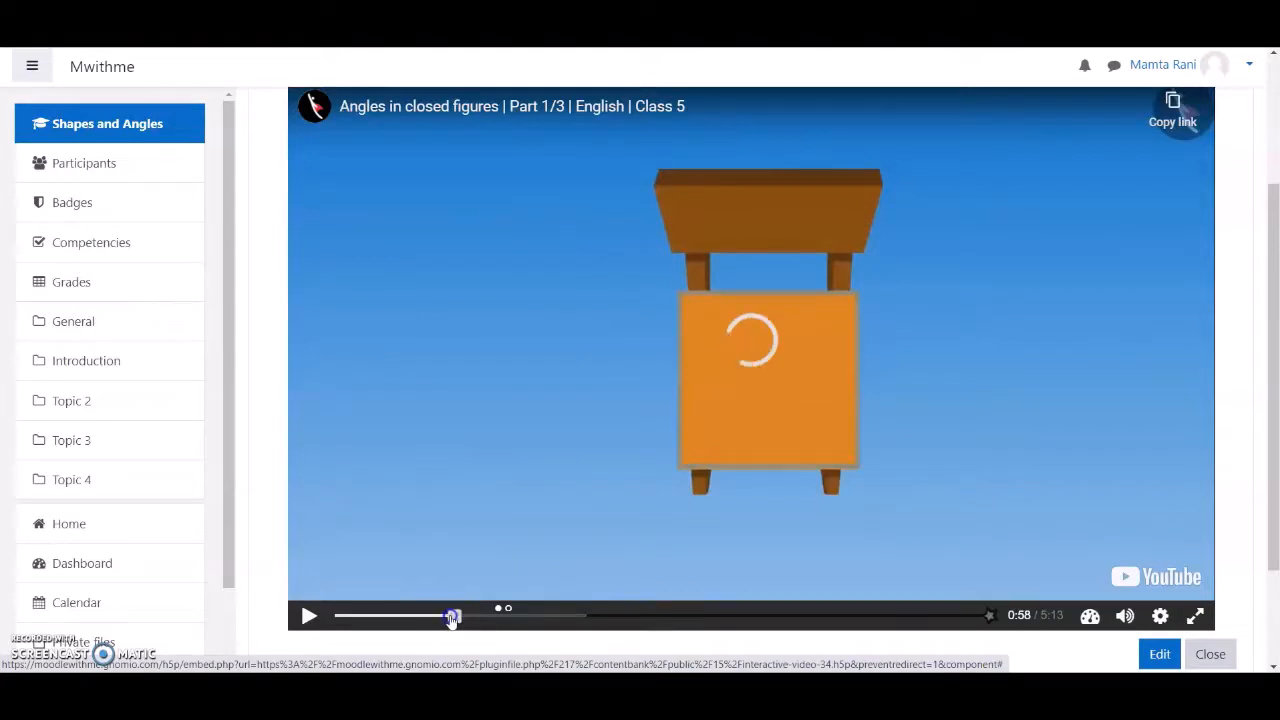
left_click_drag(454, 617, 507, 620)
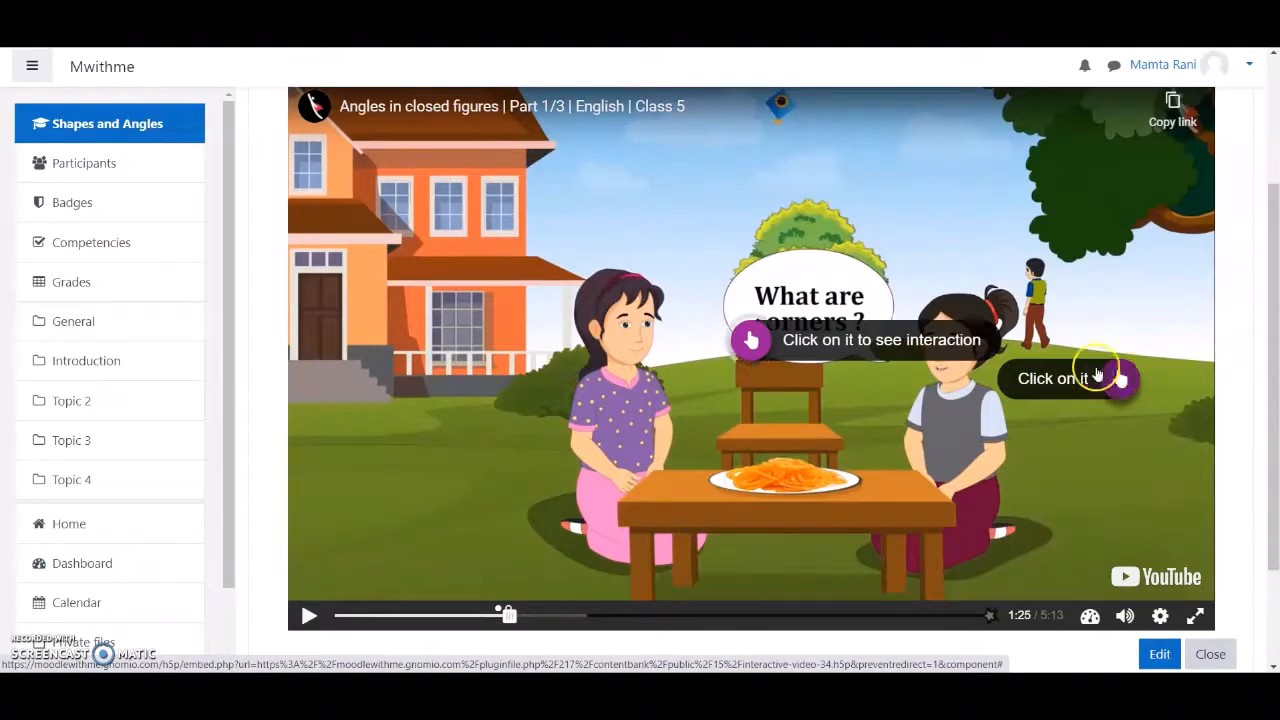
Answer the previewed question "How many types of angles are there ?" with "2", check it, continue the video and pause at 1:28.
left_click(751, 340)
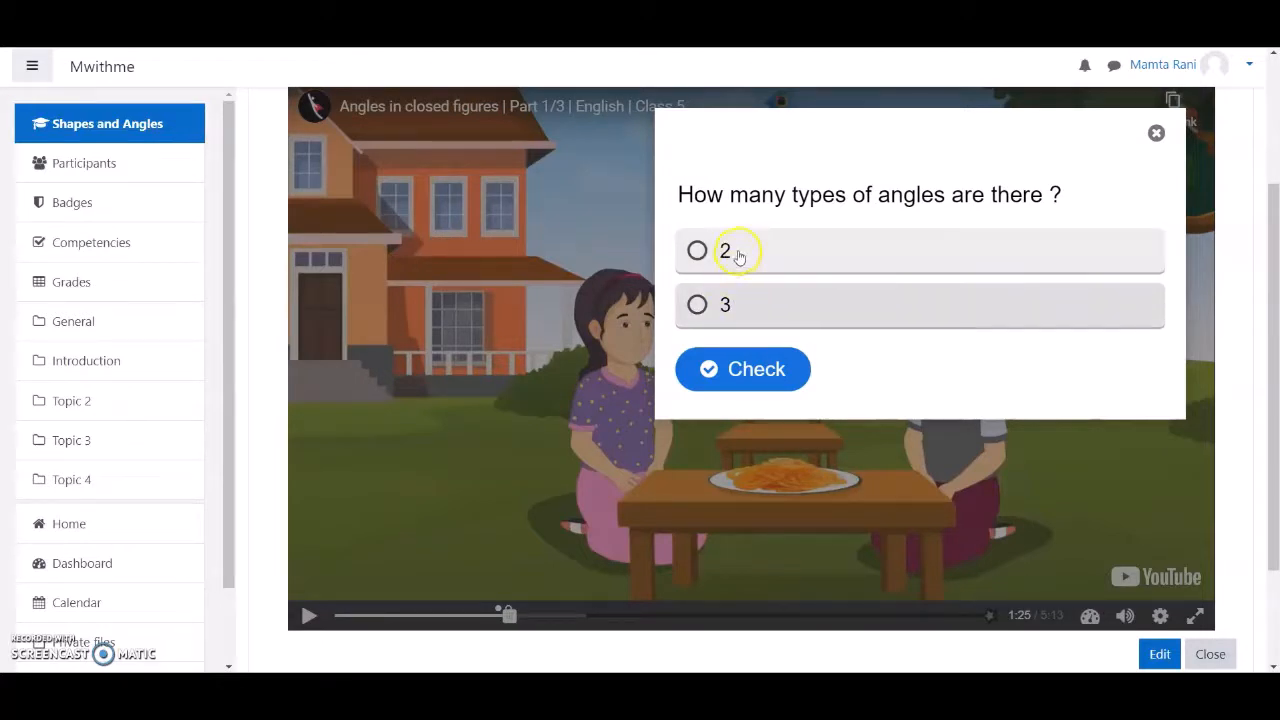
left_click(738, 252)
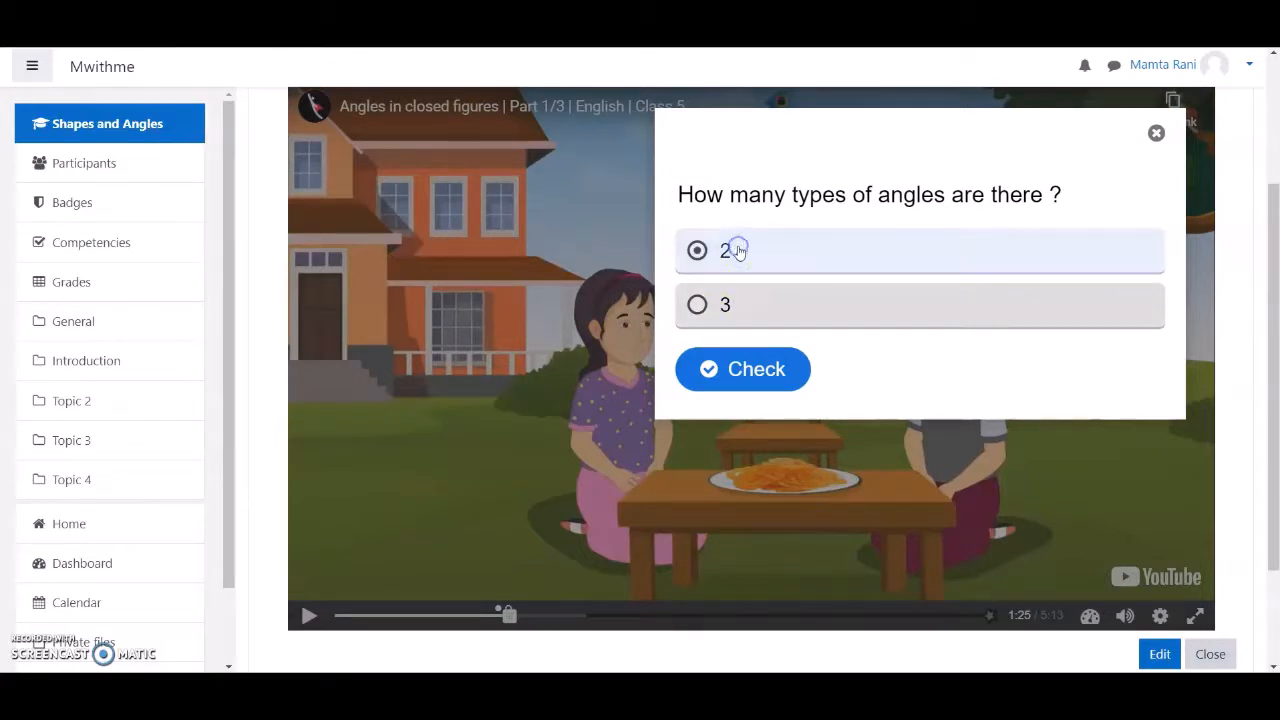
left_click(740, 369)
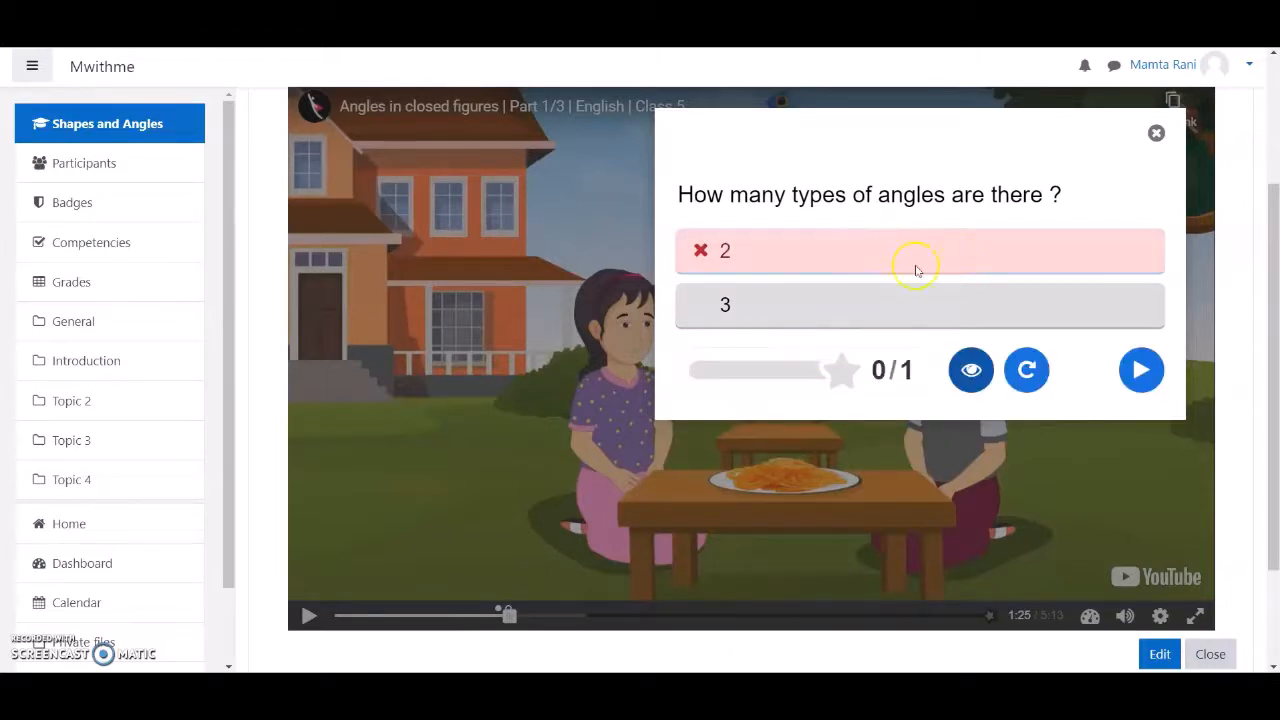
left_click(1141, 372)
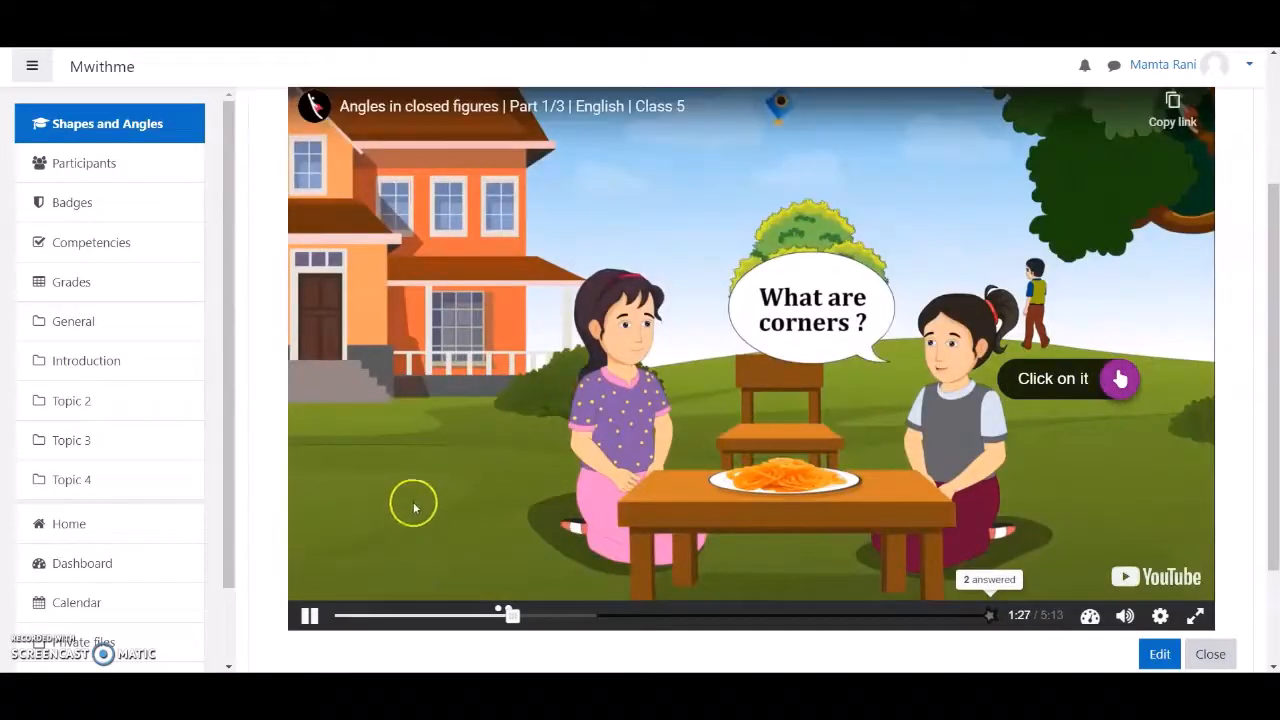
left_click(309, 613)
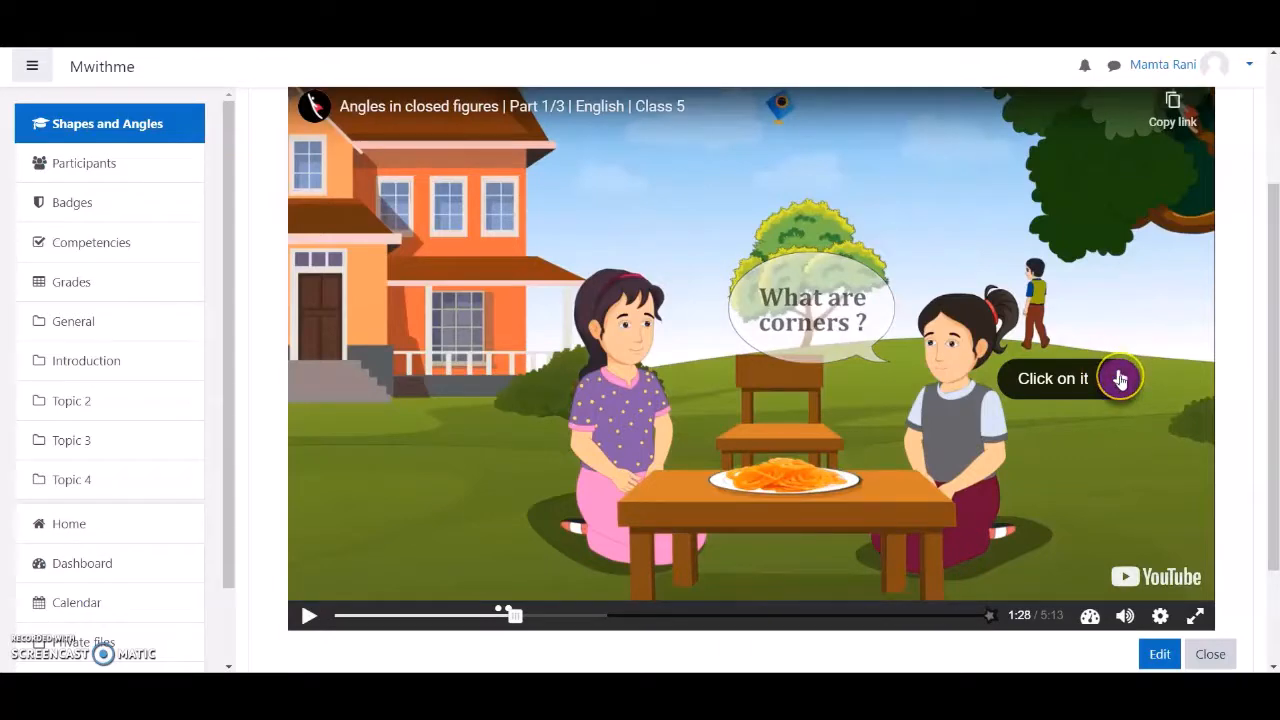
Fill the blank in the previewed missing-words question with "3", check it, then resume the video and pause it at 1:29.
left_click(1120, 379)
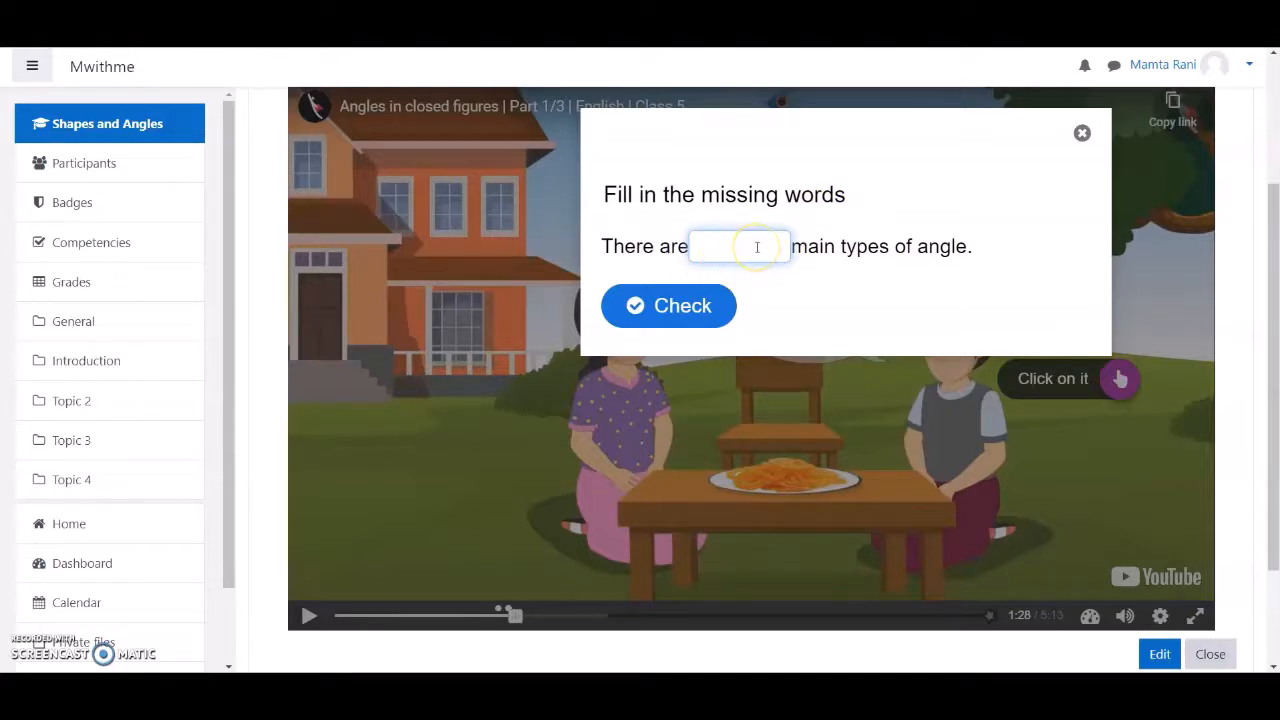
left_click(782, 307)
left_click(665, 310)
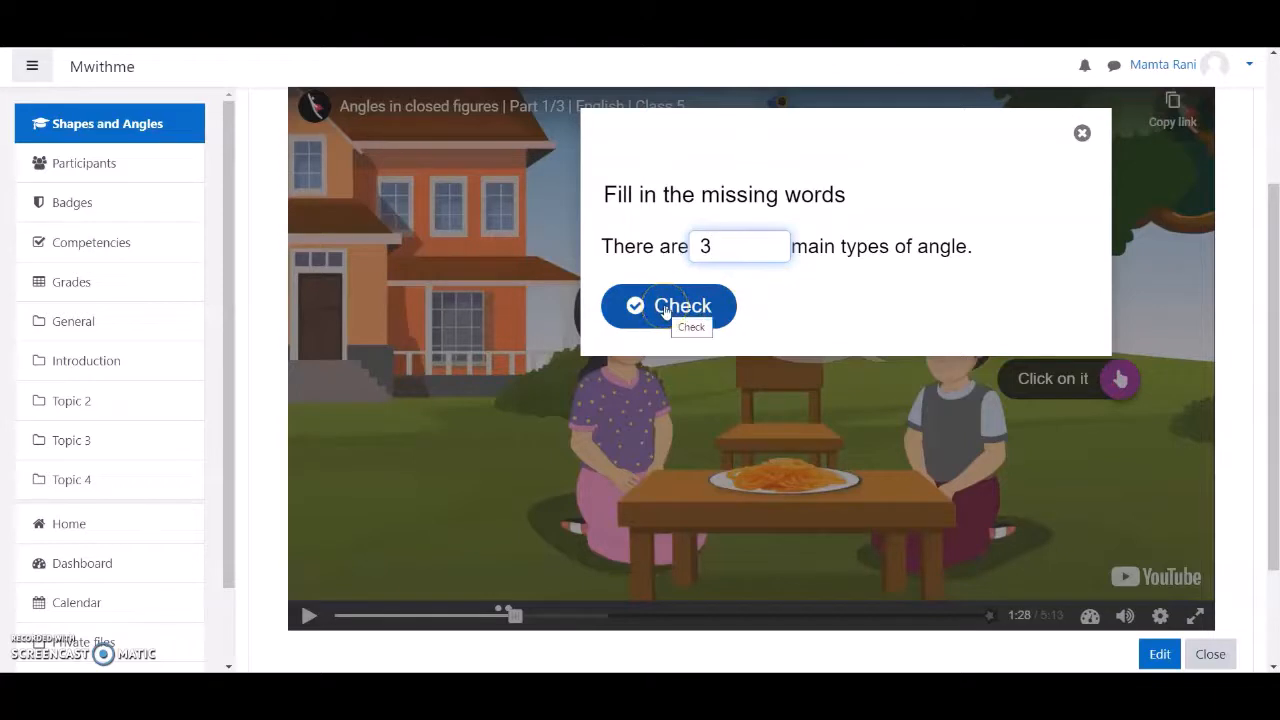
left_click(665, 310)
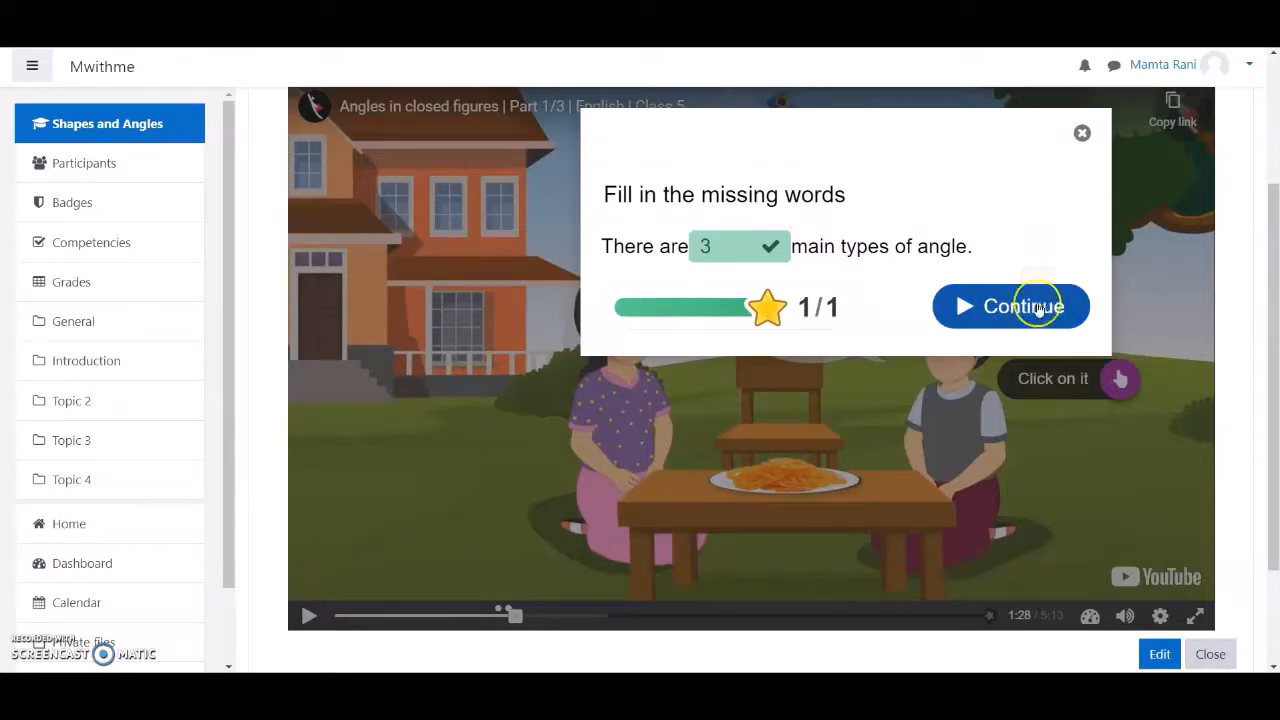
left_click(309, 614)
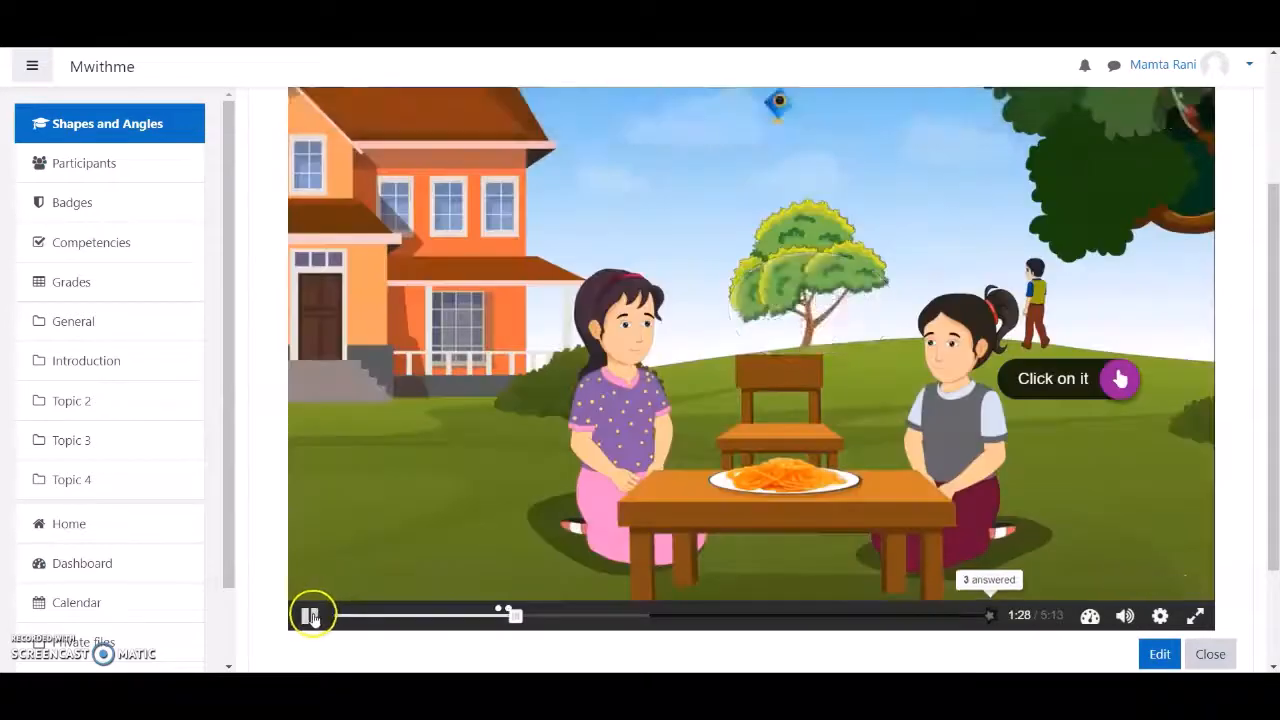
left_click(309, 614)
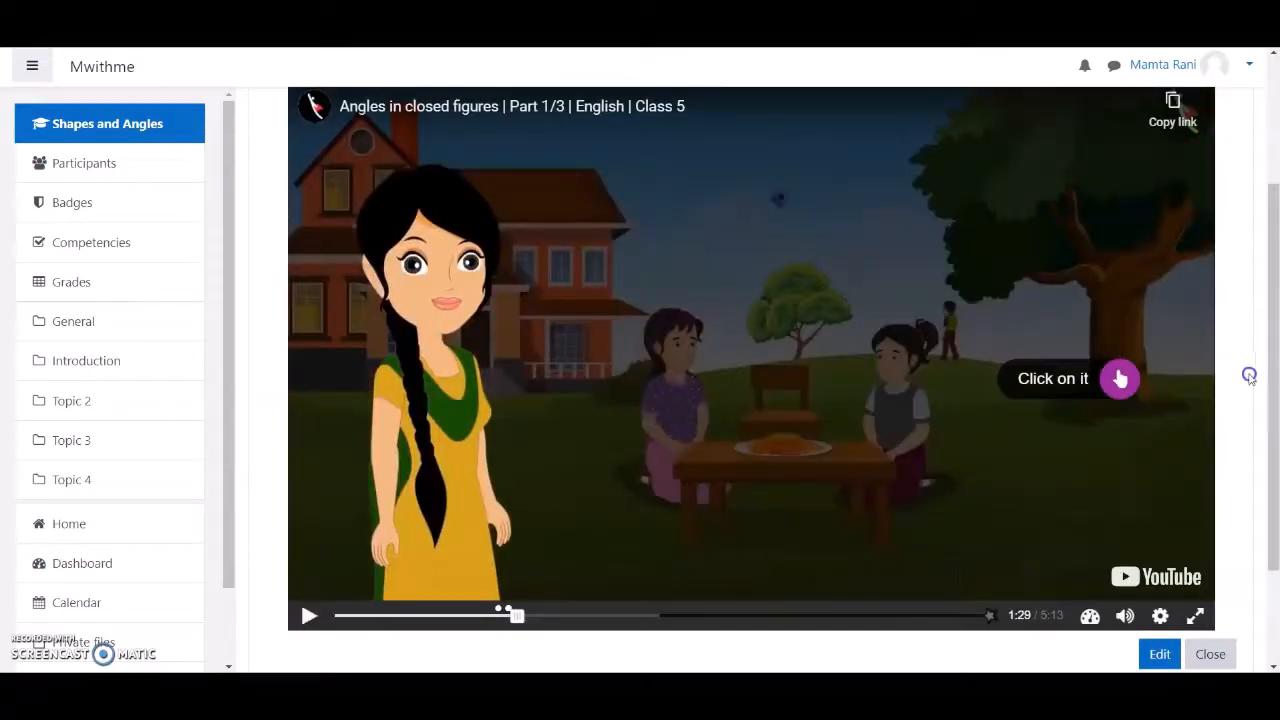
Close the Angles interactive video preview and return to the content bank.
scroll(1249, 371, "up", 2)
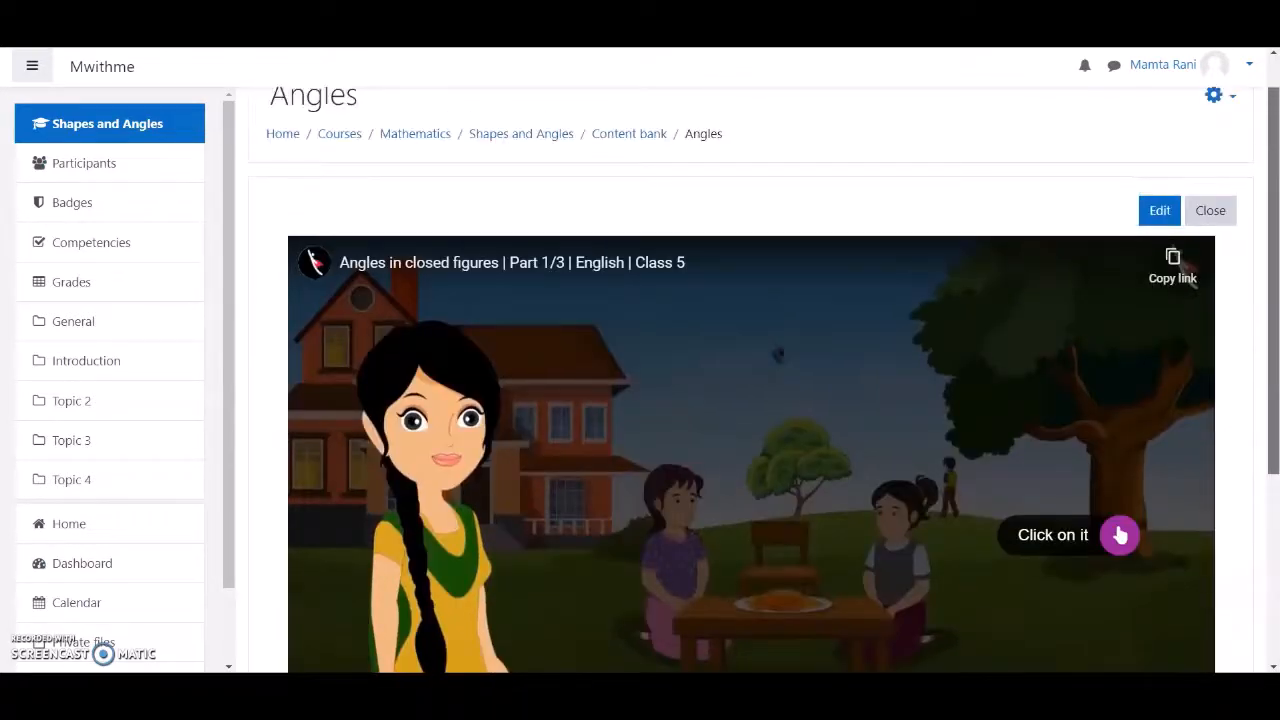
scroll(750, 400, "down", 2)
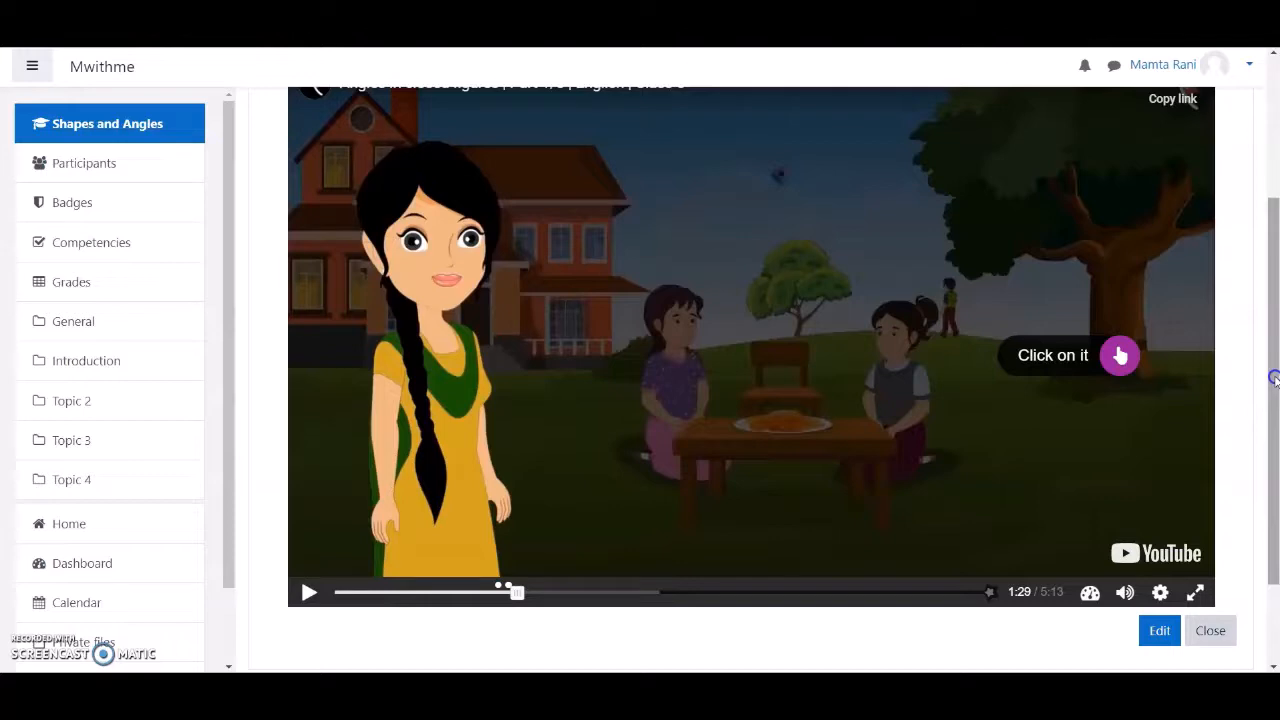
left_click_drag(1275, 379, 1275, 300)
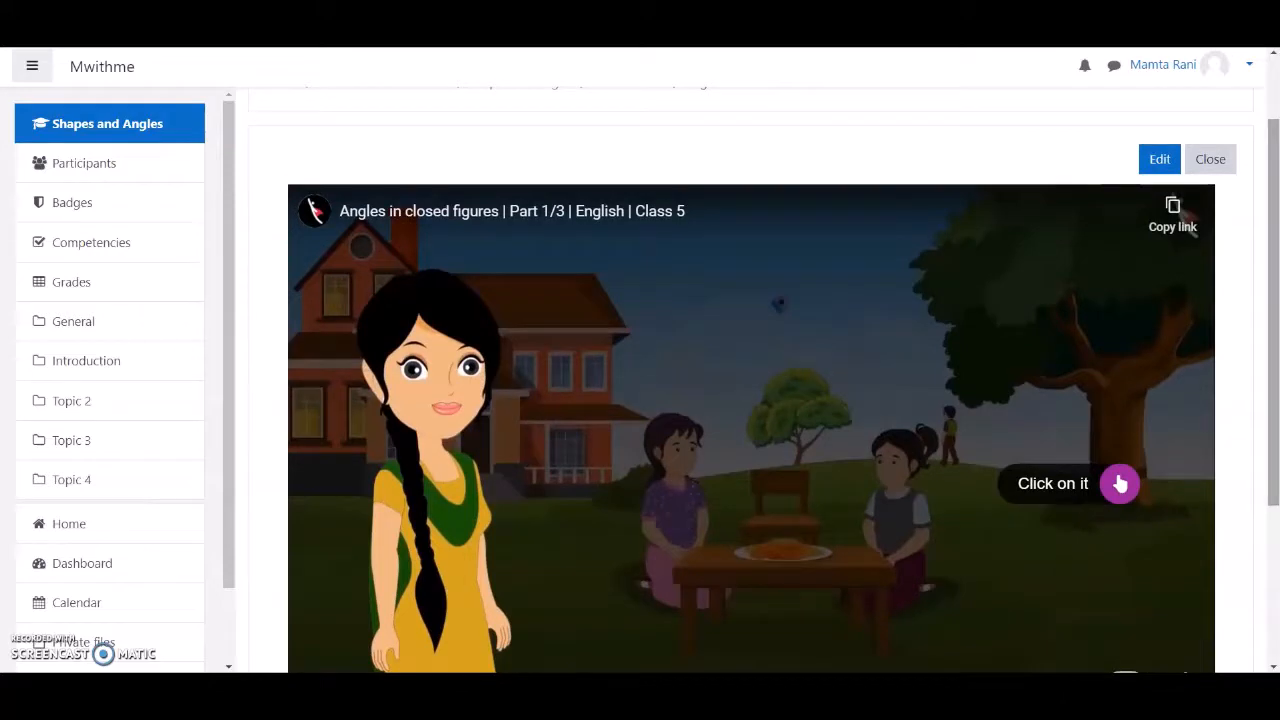
left_click(1211, 160)
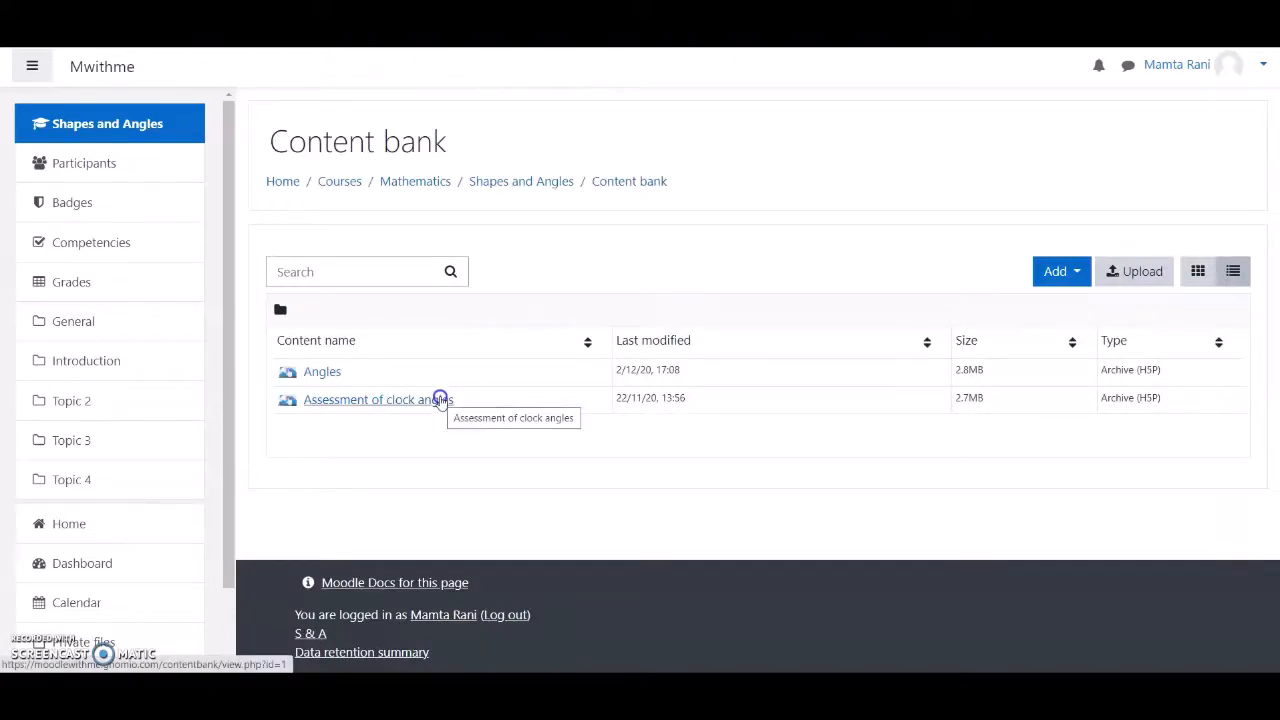
Open the Shapes and Angles course page and turn on editing.
left_click(172, 130)
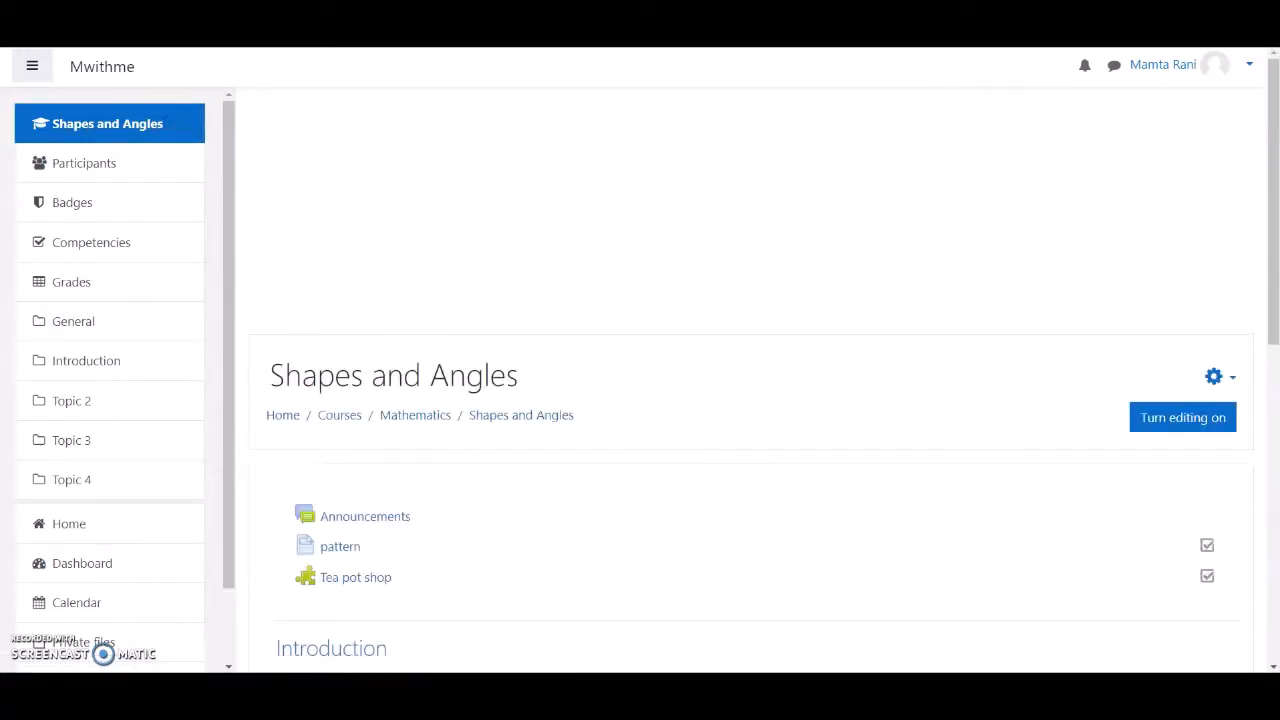
scroll(1270, 115, "down", 3)
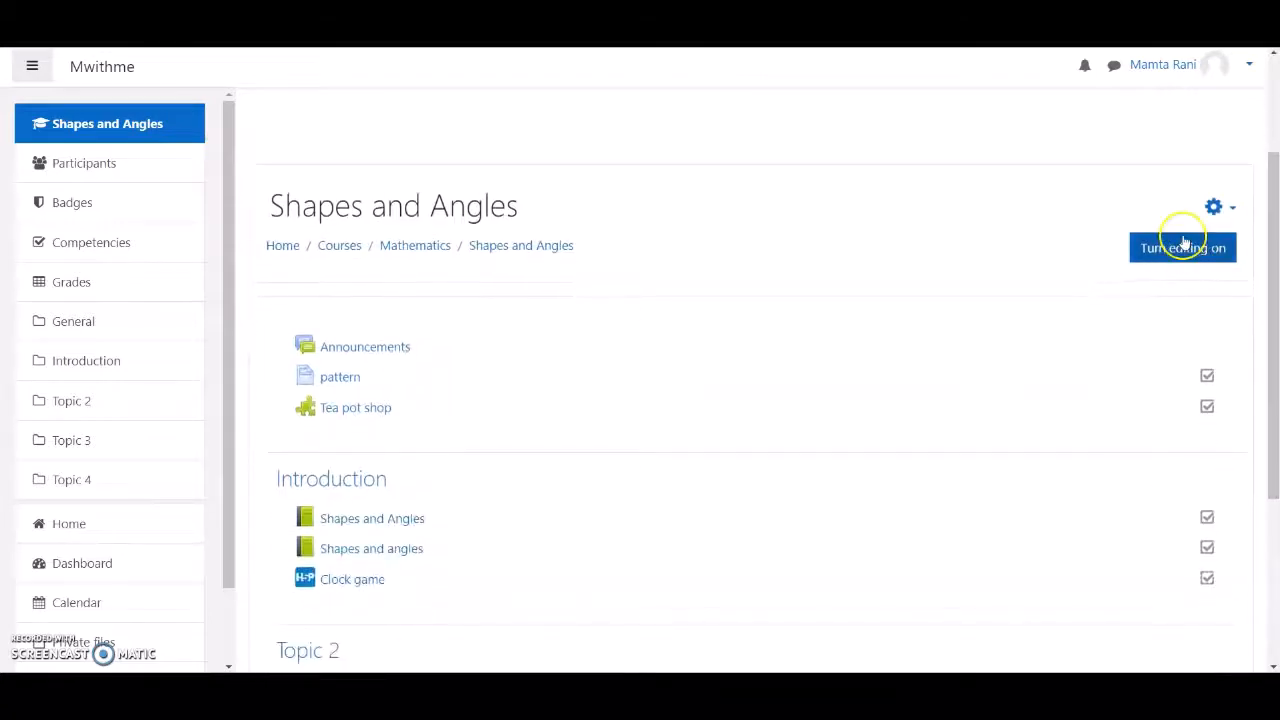
left_click(1185, 245)
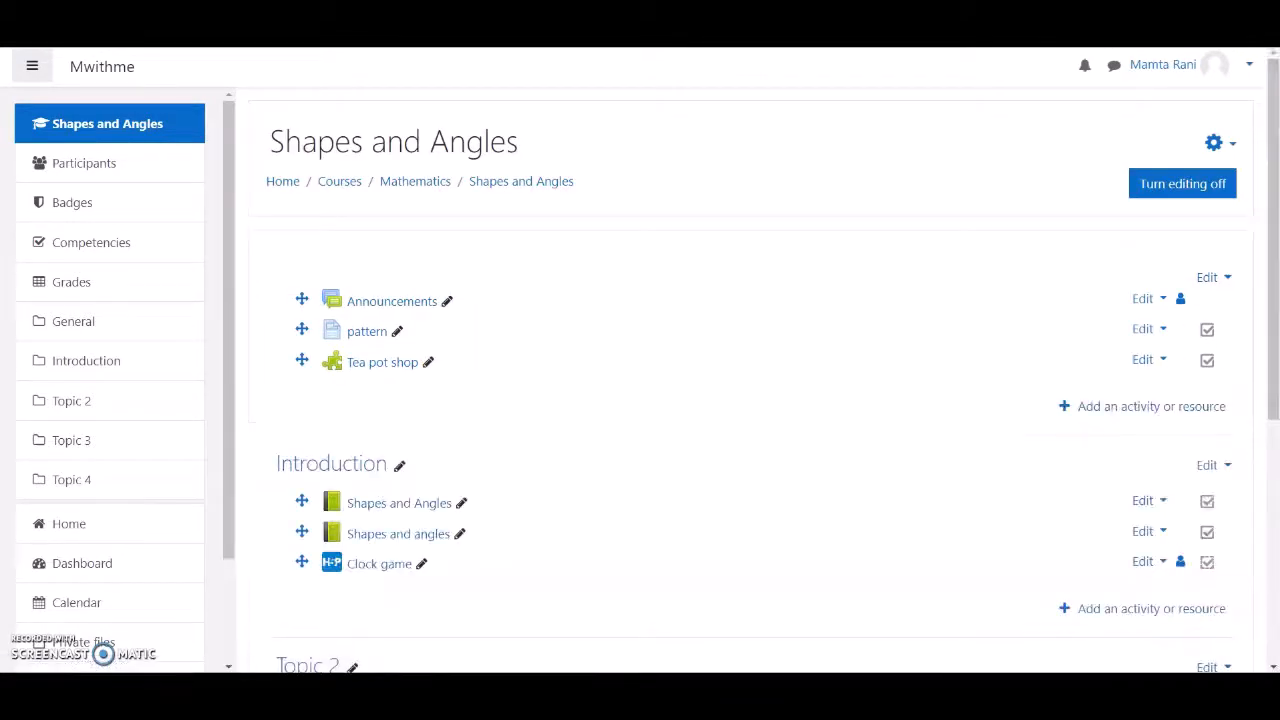
Add a new H5P activity to the course's Introduction section.
left_click_drag(1275, 168, 1274, 334)
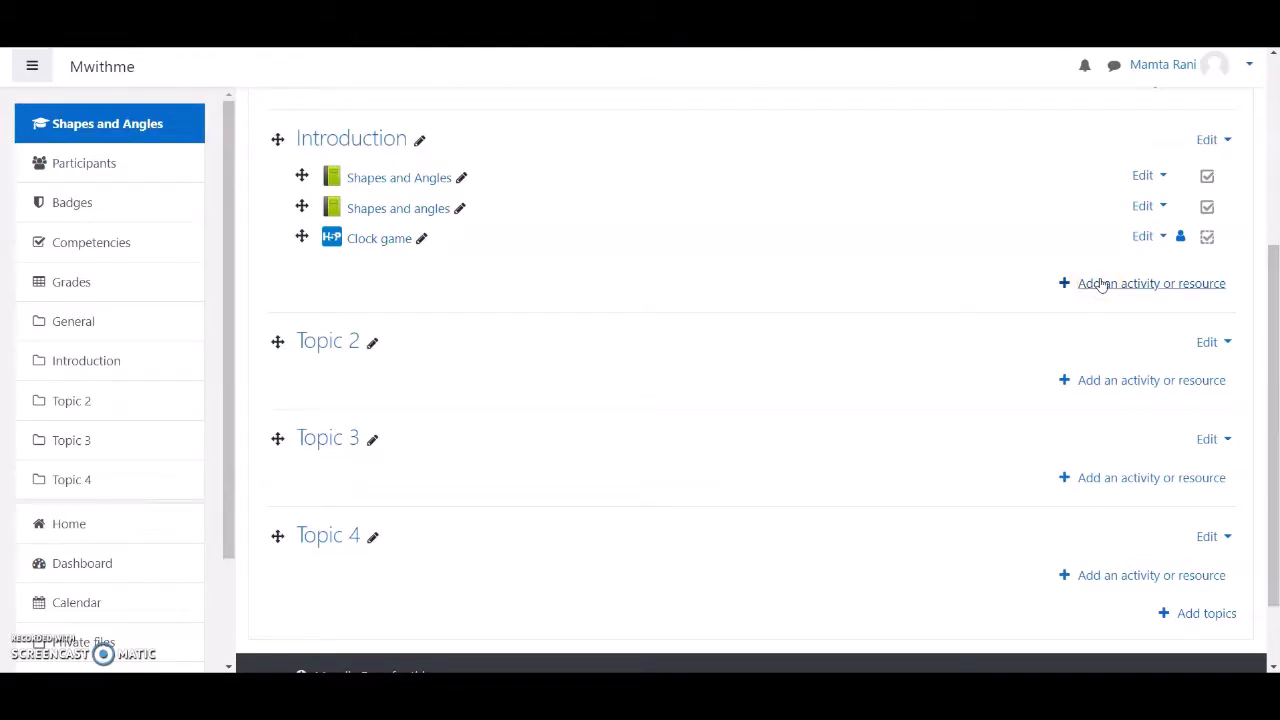
left_click(1101, 285)
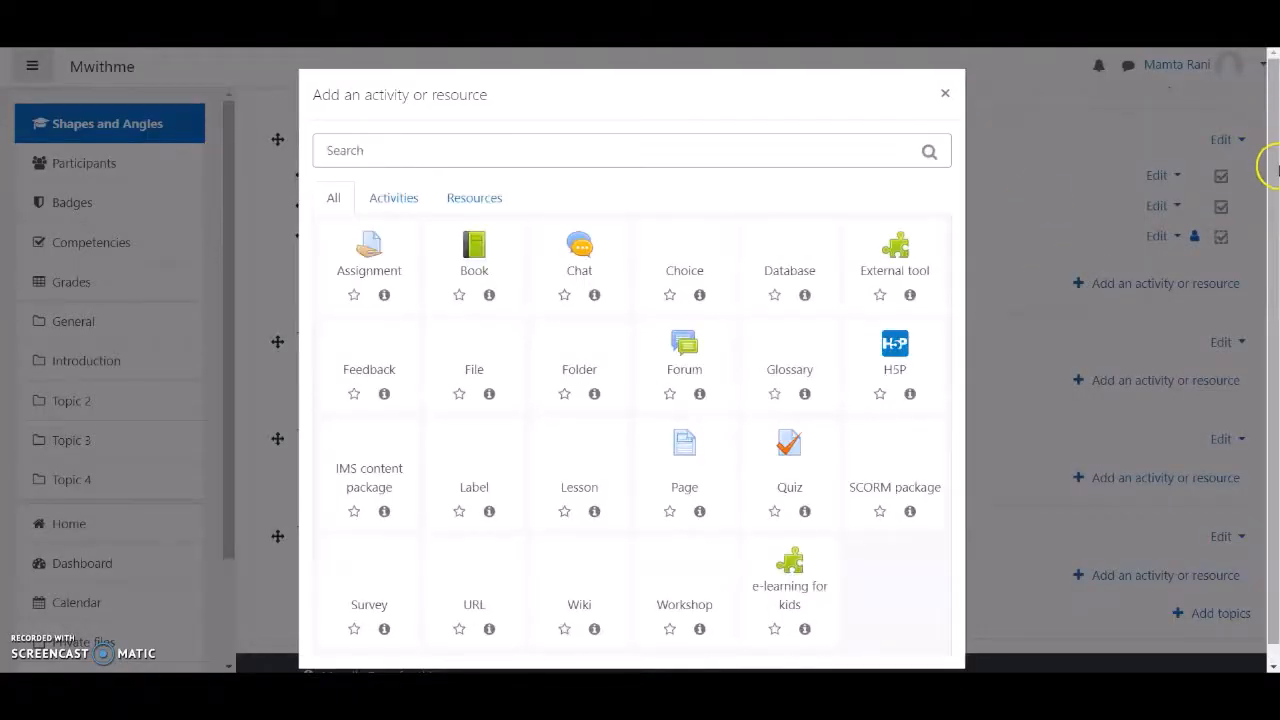
scroll(843, 403, "down", 1)
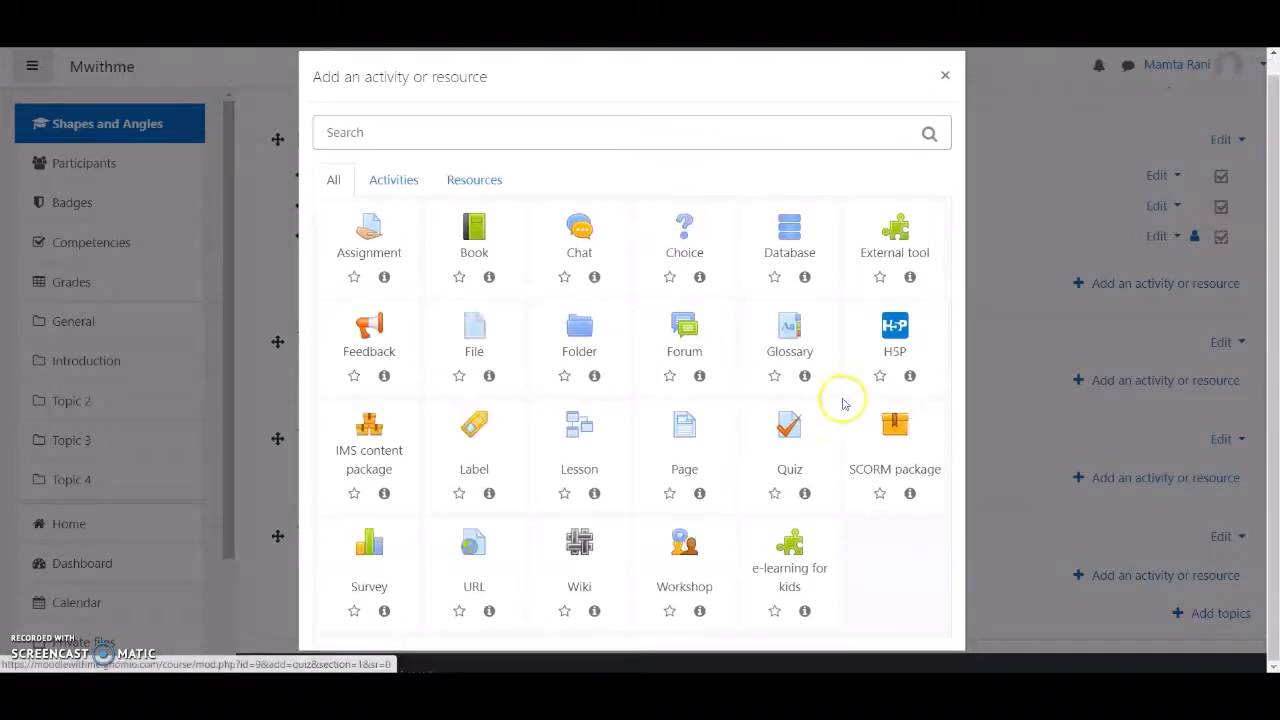
left_click(895, 330)
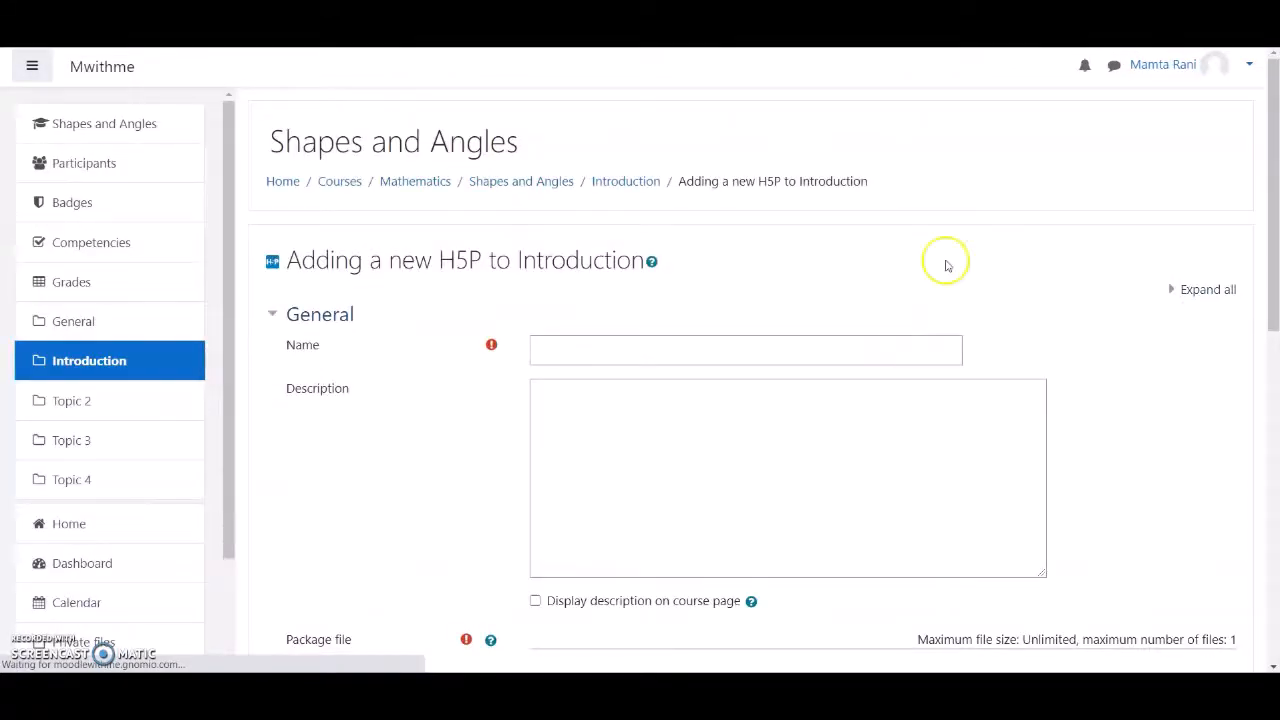
Name the new H5P activity "Angles".
left_click(746, 347)
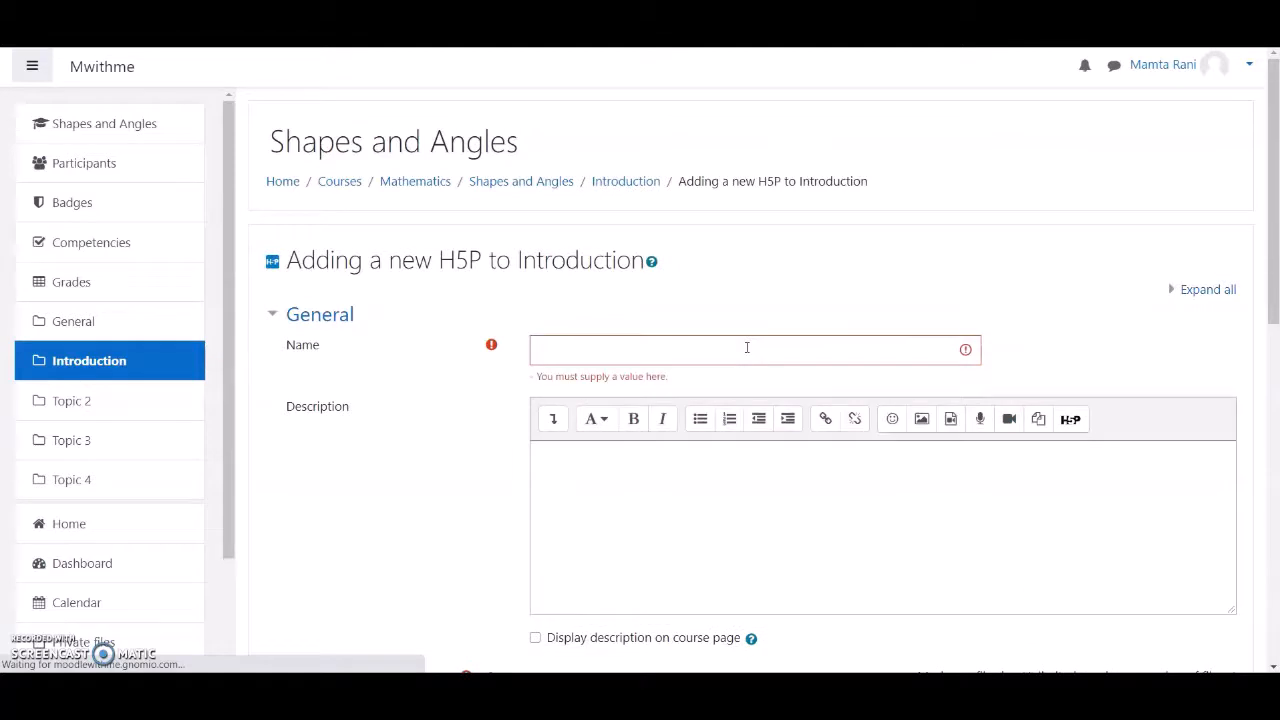
scroll(746, 347, "down", 5)
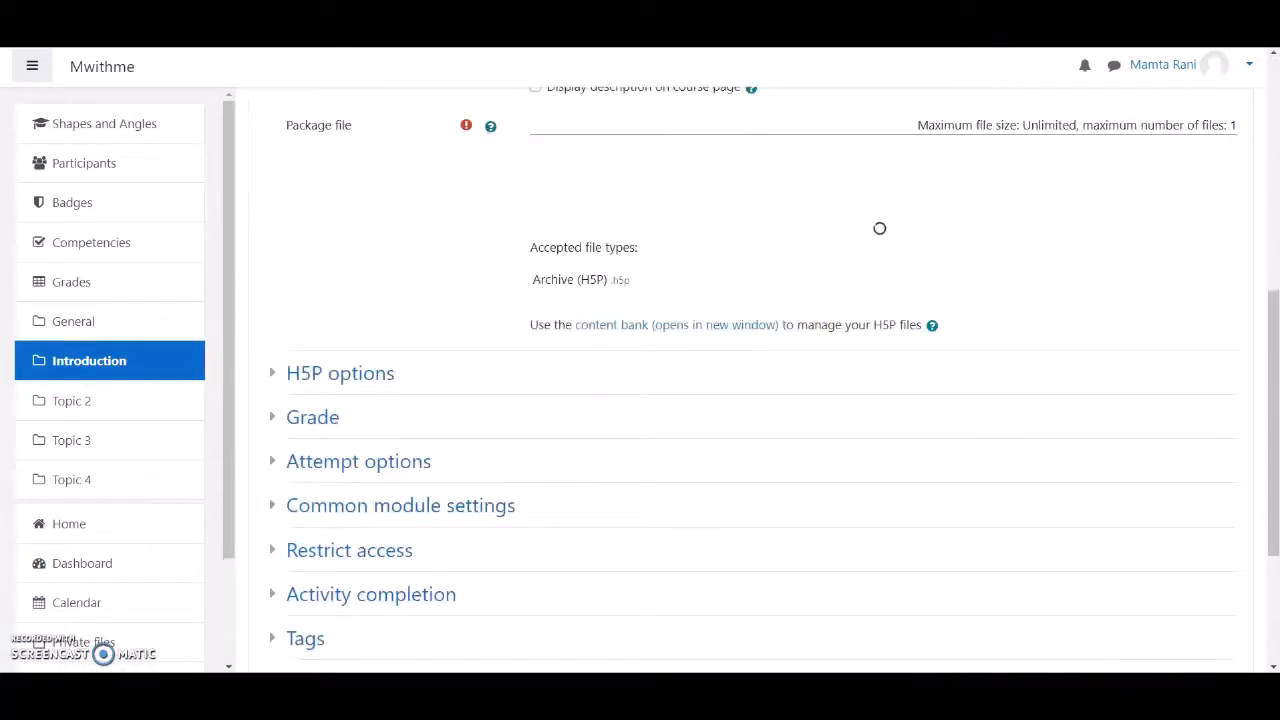
scroll(1266, 363, "up", 3)
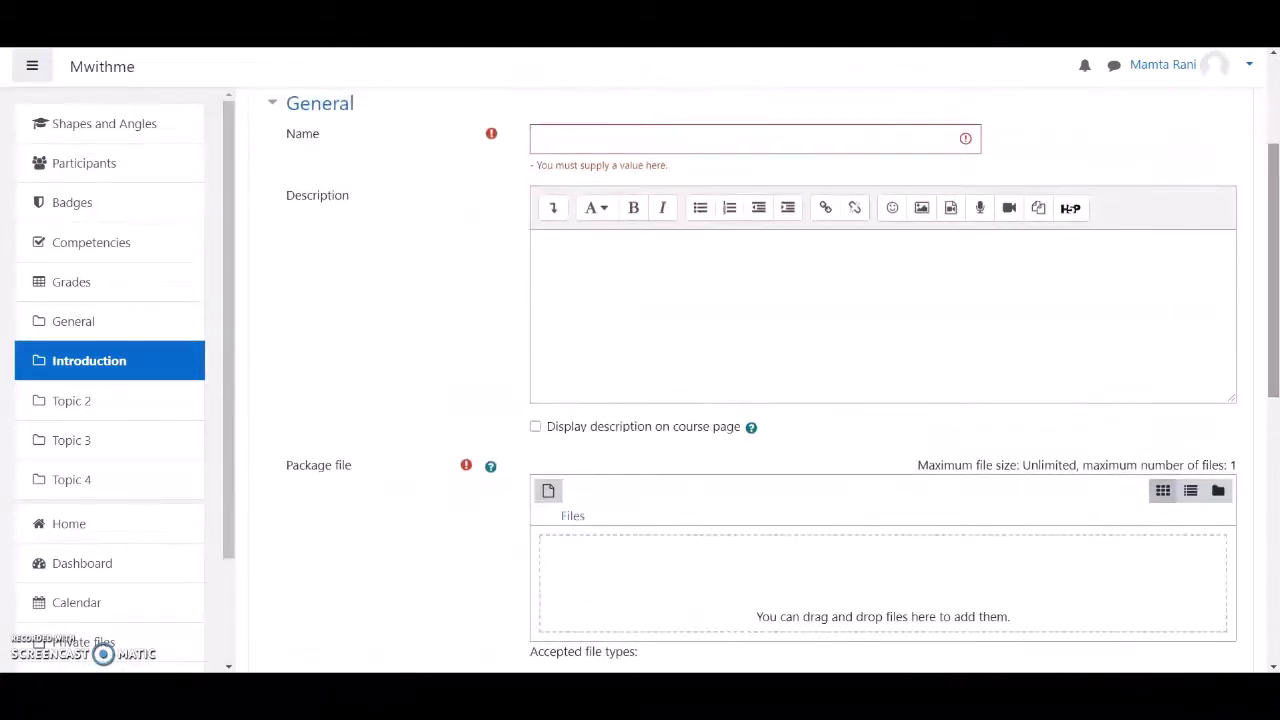
left_click(720, 135)
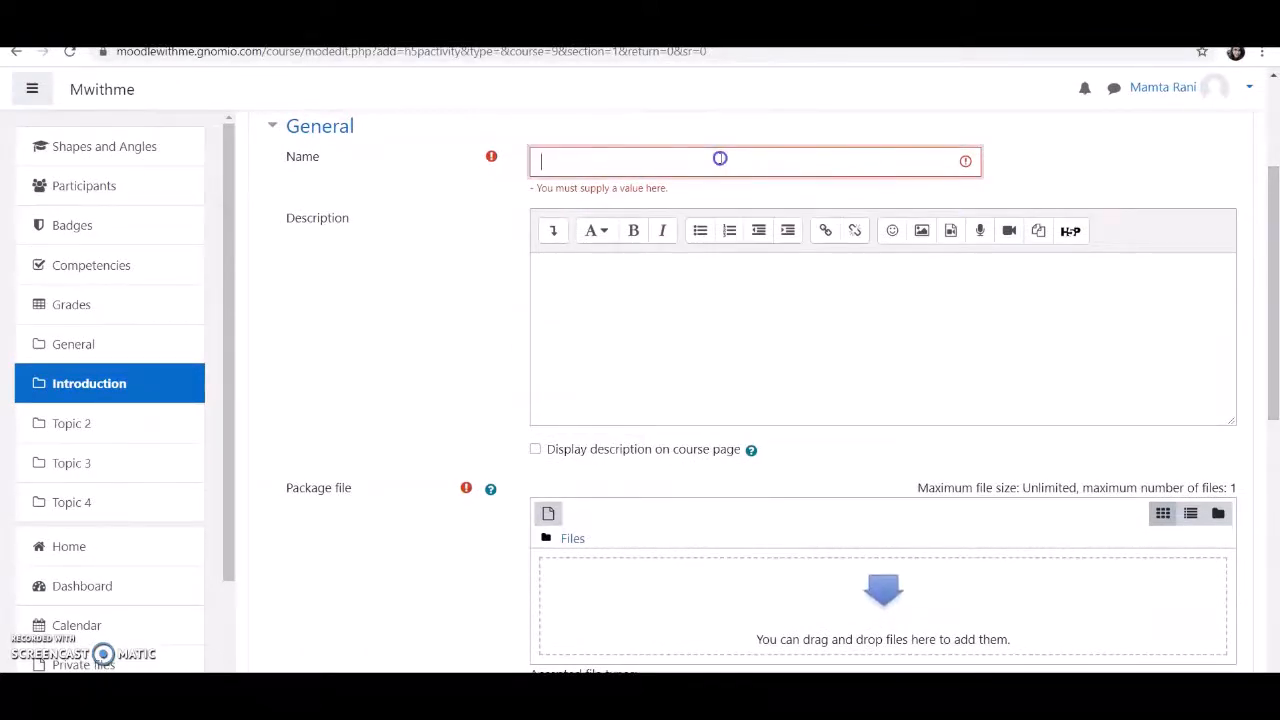
type("Angles")
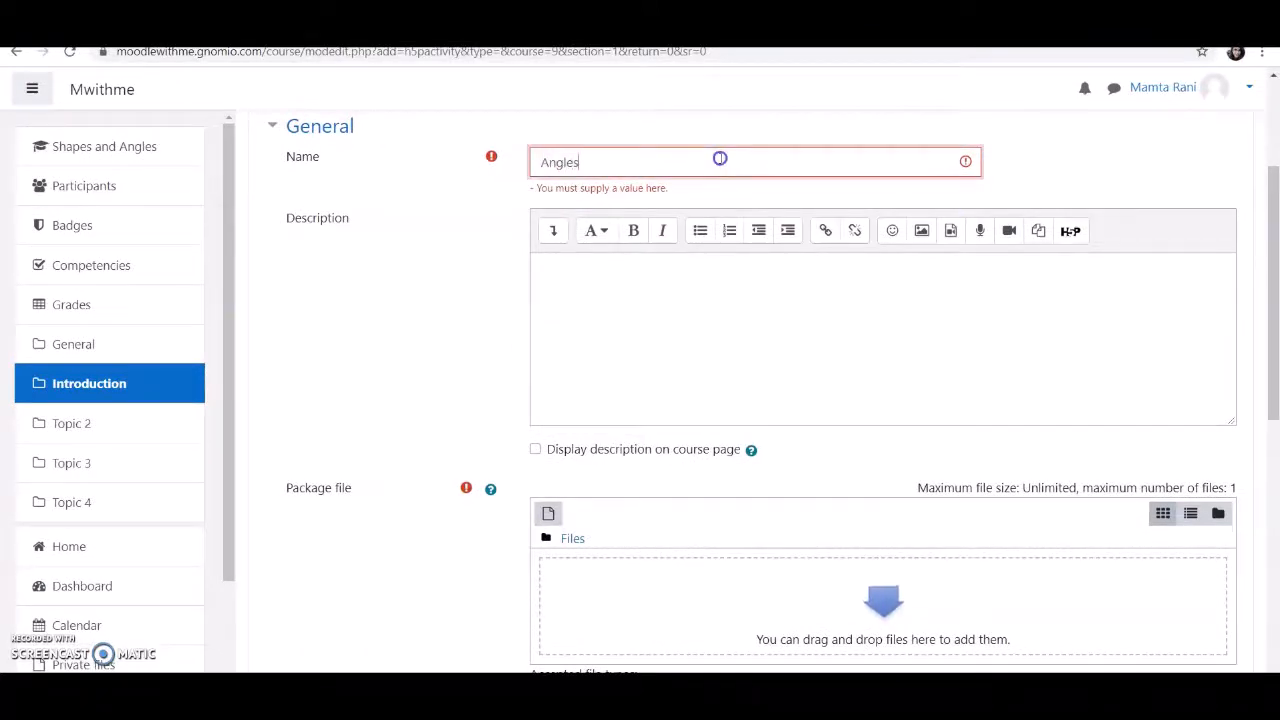
left_click(700, 311)
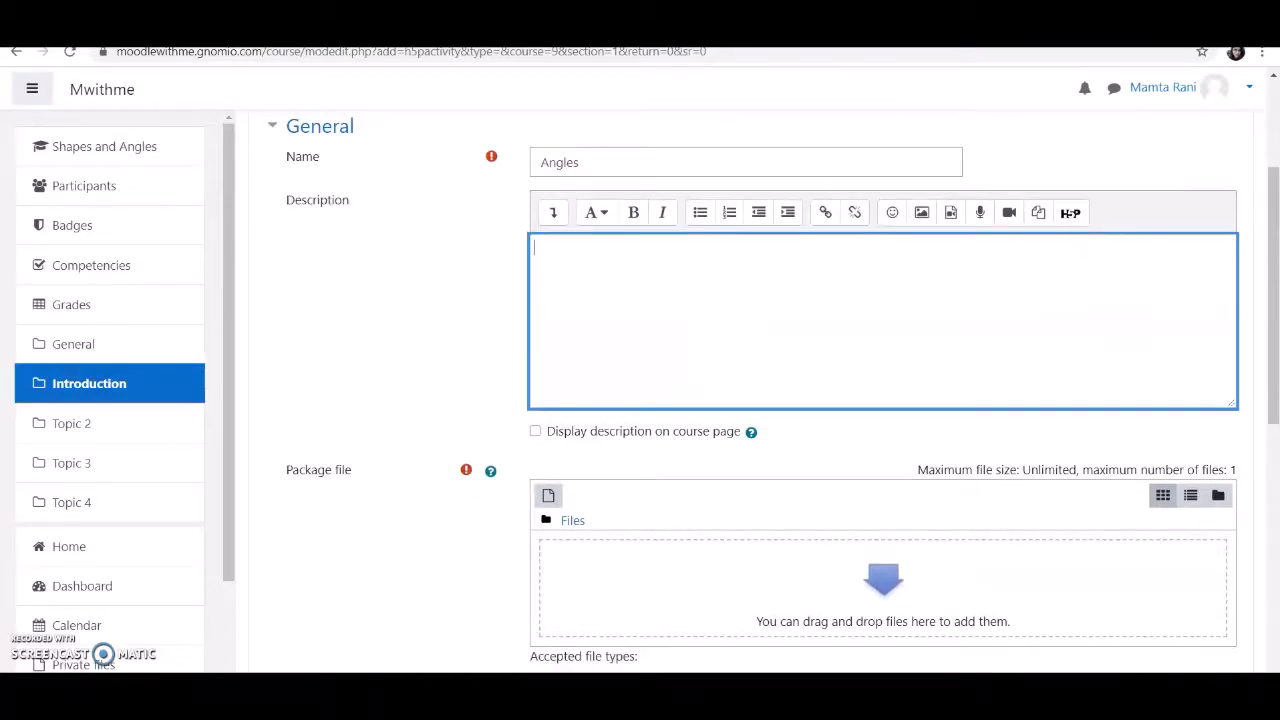
Choose the Angles content from the content bank's Shapes and Angles folder as the activity's package file.
left_click_drag(1275, 210, 1275, 250)
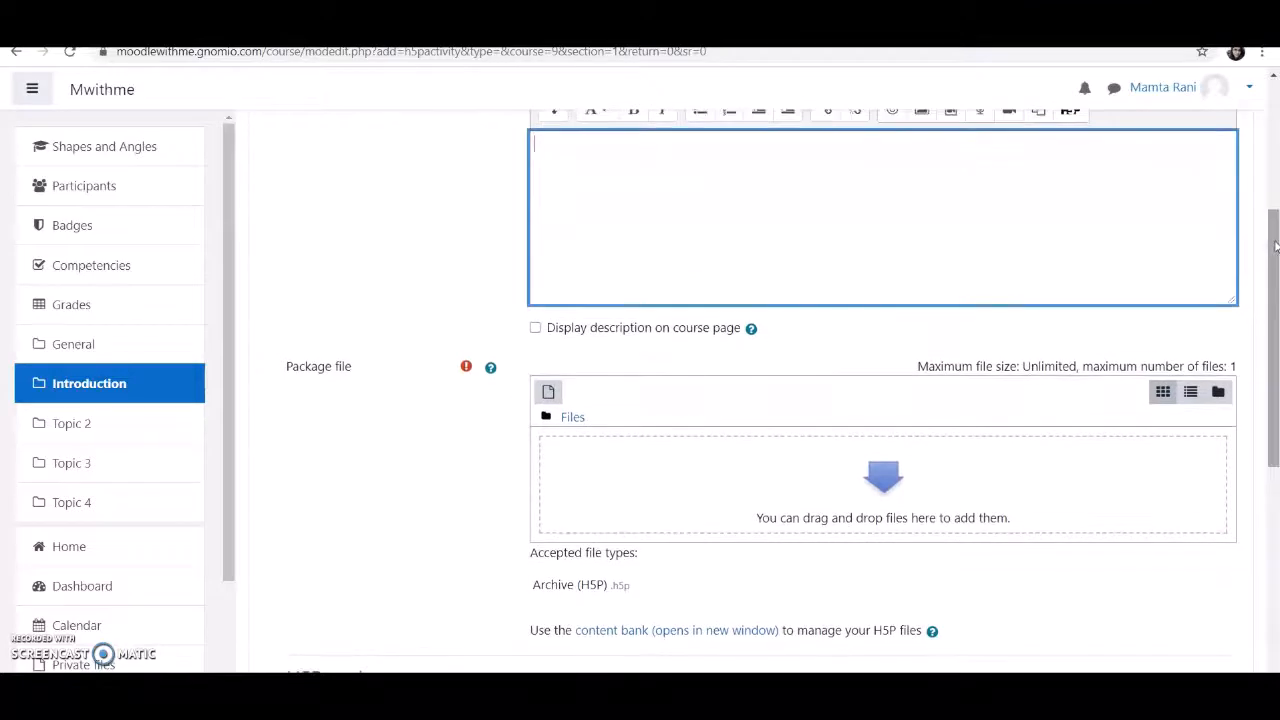
scroll(1274, 250, "down", 1)
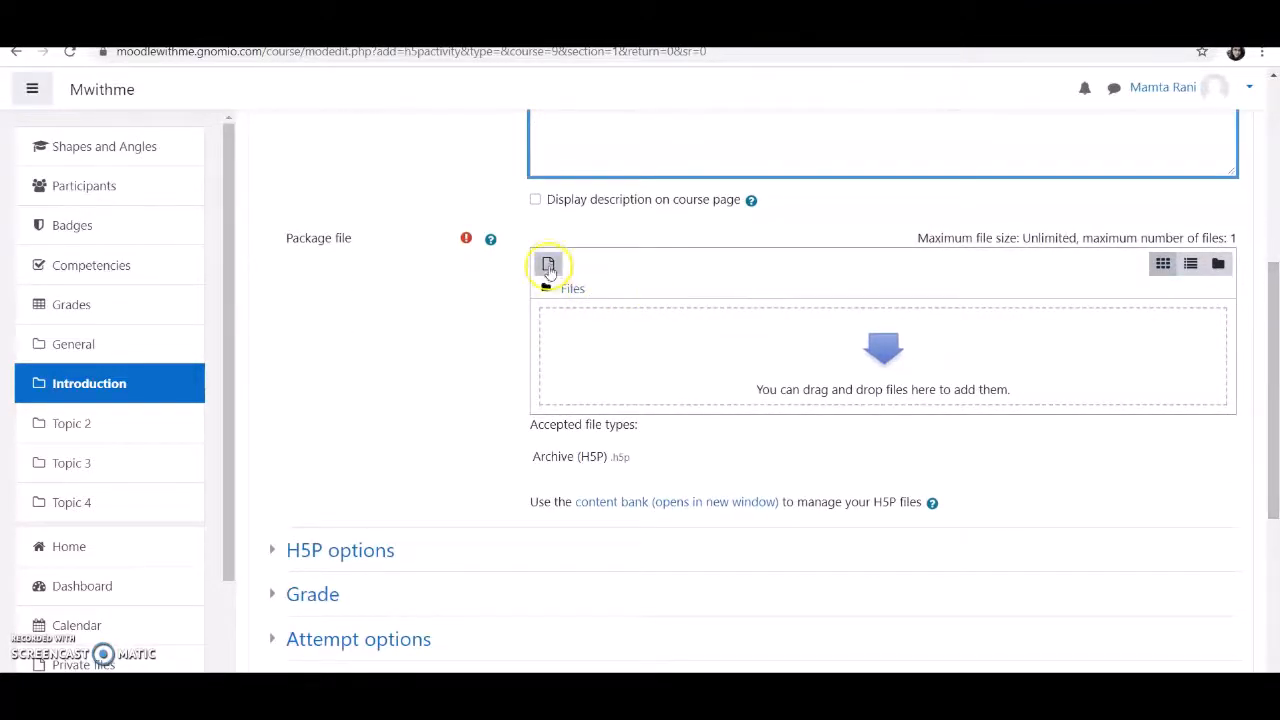
left_click(548, 266)
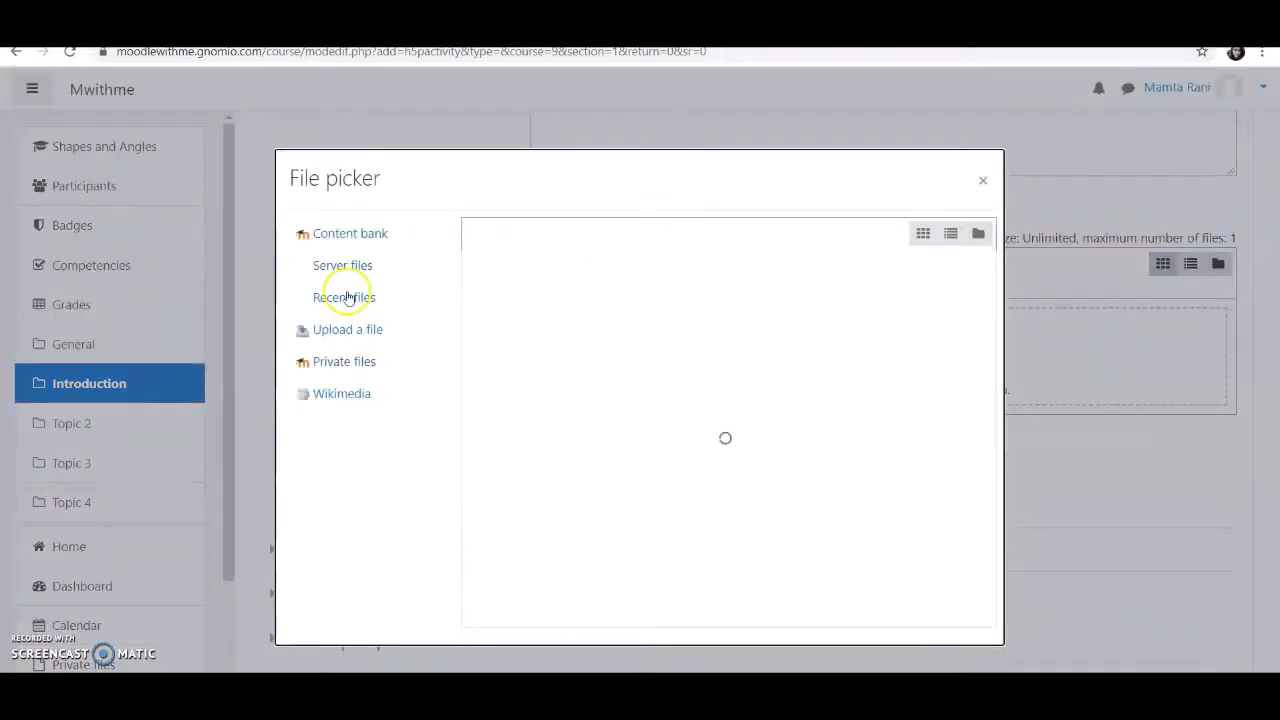
left_click(347, 236)
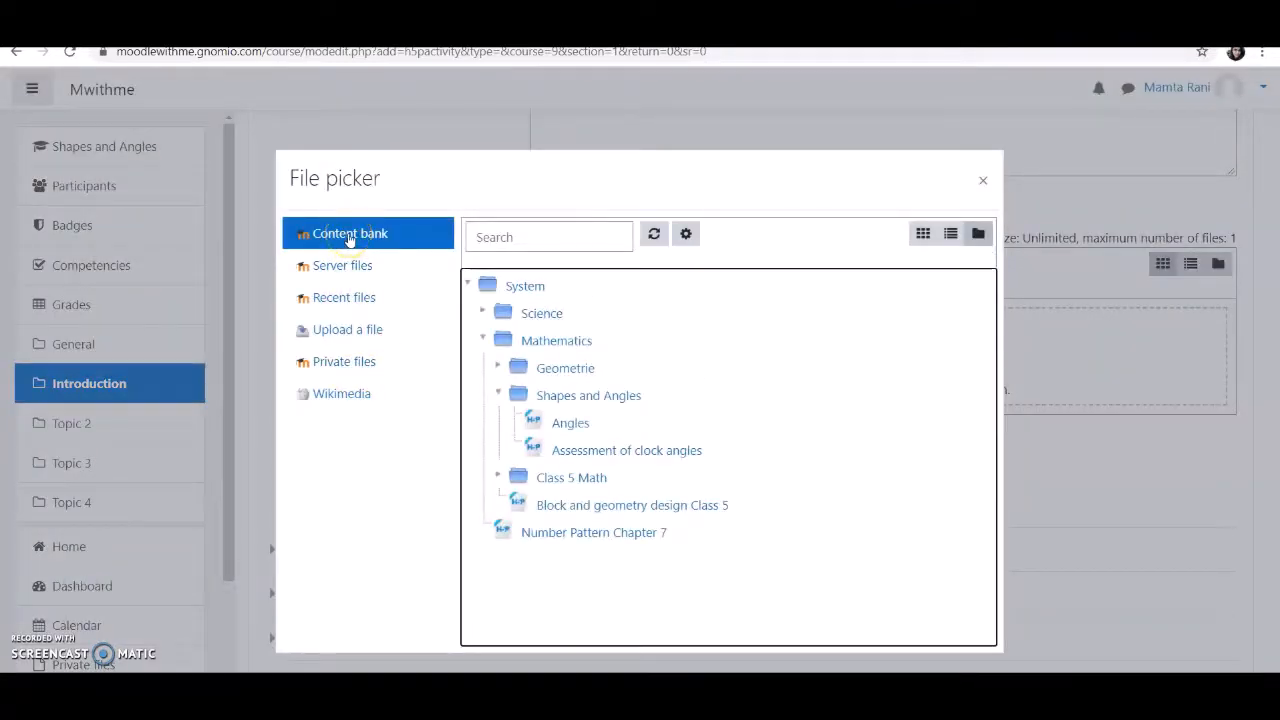
left_click(570, 424)
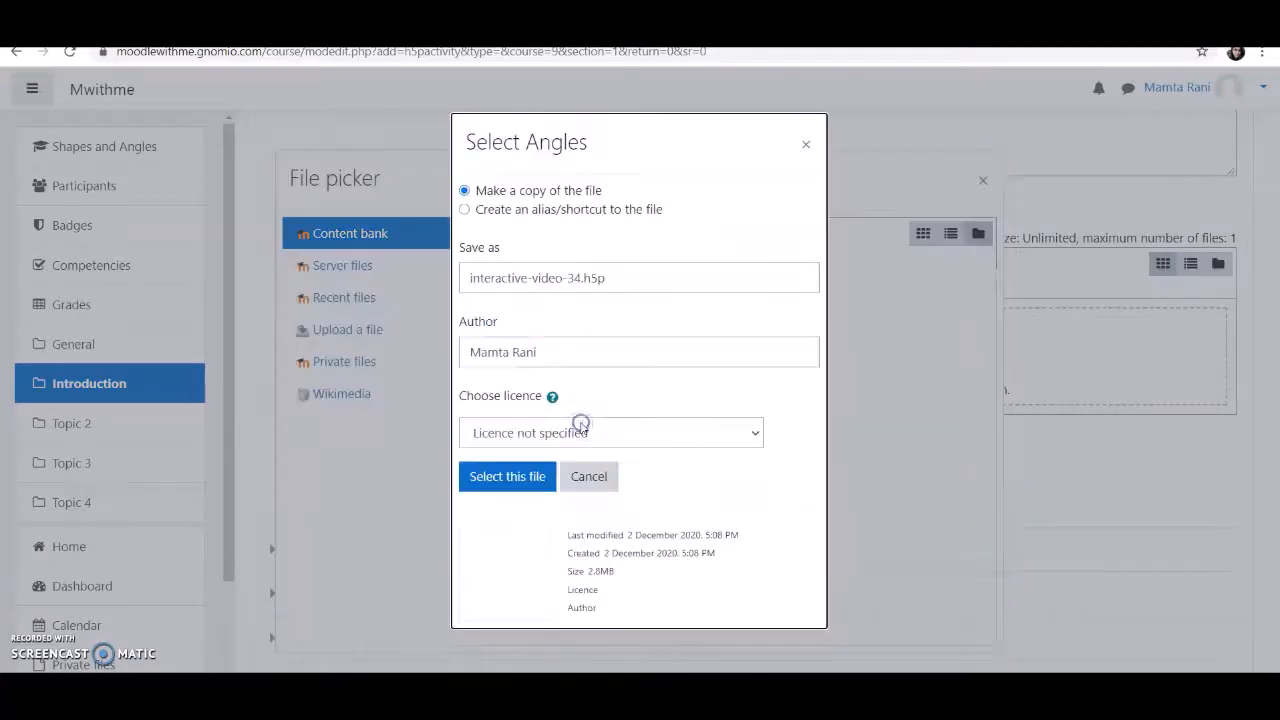
Change the save name of the copied package file to Angles.h5p.
left_click(580, 278)
key("BackSpace")
key("BackSpace")
key("BackSpace")
key("BackSpace")
key("BackSpace")
key("BackSpace")
key("BackSpace")
key("BackSpace")
key("BackSpace")
key("BackSpace")
key("BackSpace")
key("BackSpace")
key("BackSpace")
key("BackSpace")
key("BackSpace")
key("BackSpace")
key("BackSpace")
key("BackSpace")
key("BackSpace")
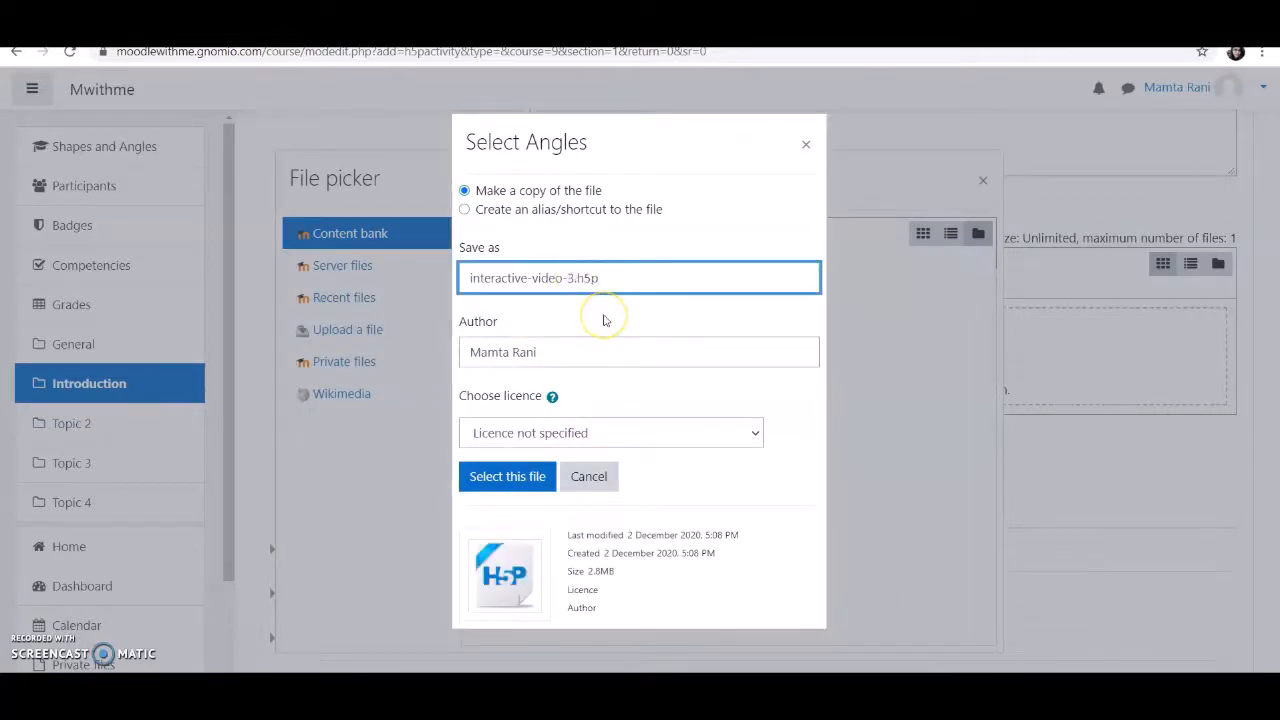
key("BackSpace")
type("Angl")
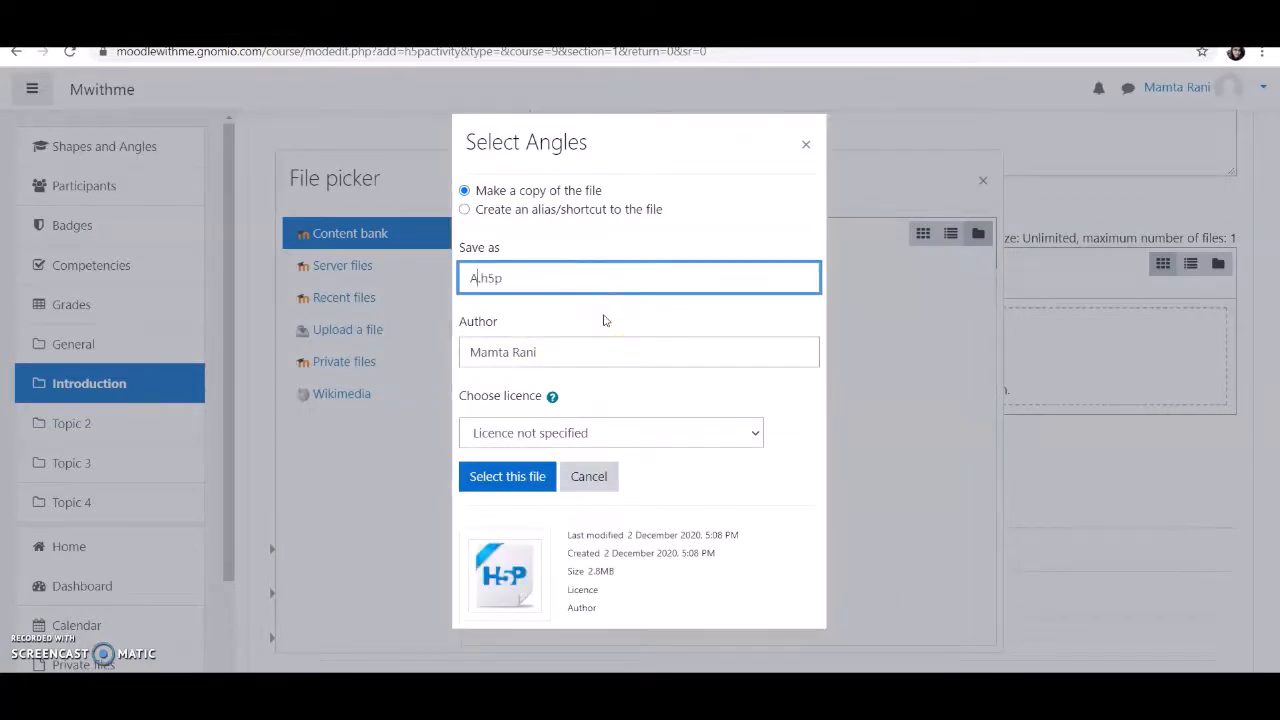
type("es")
Set the copied file's licence to Creative Commons and confirm it as the activity's package file.
left_click(731, 433)
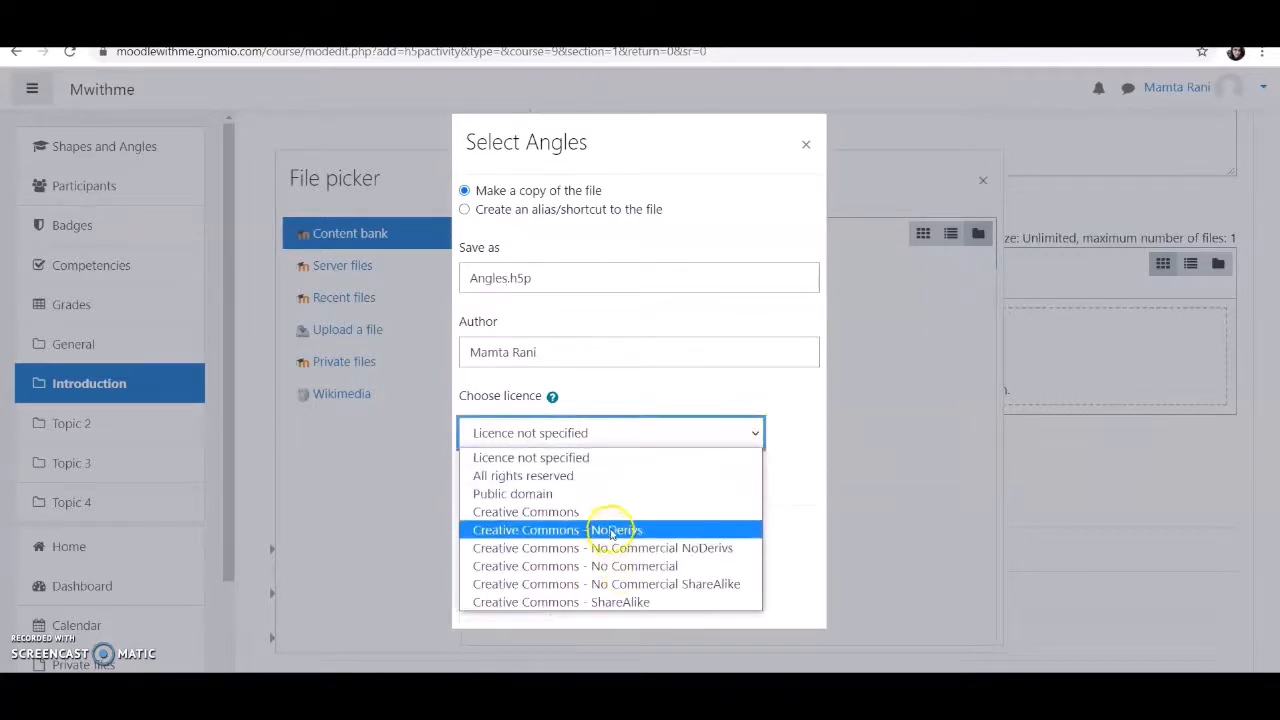
left_click(610, 515)
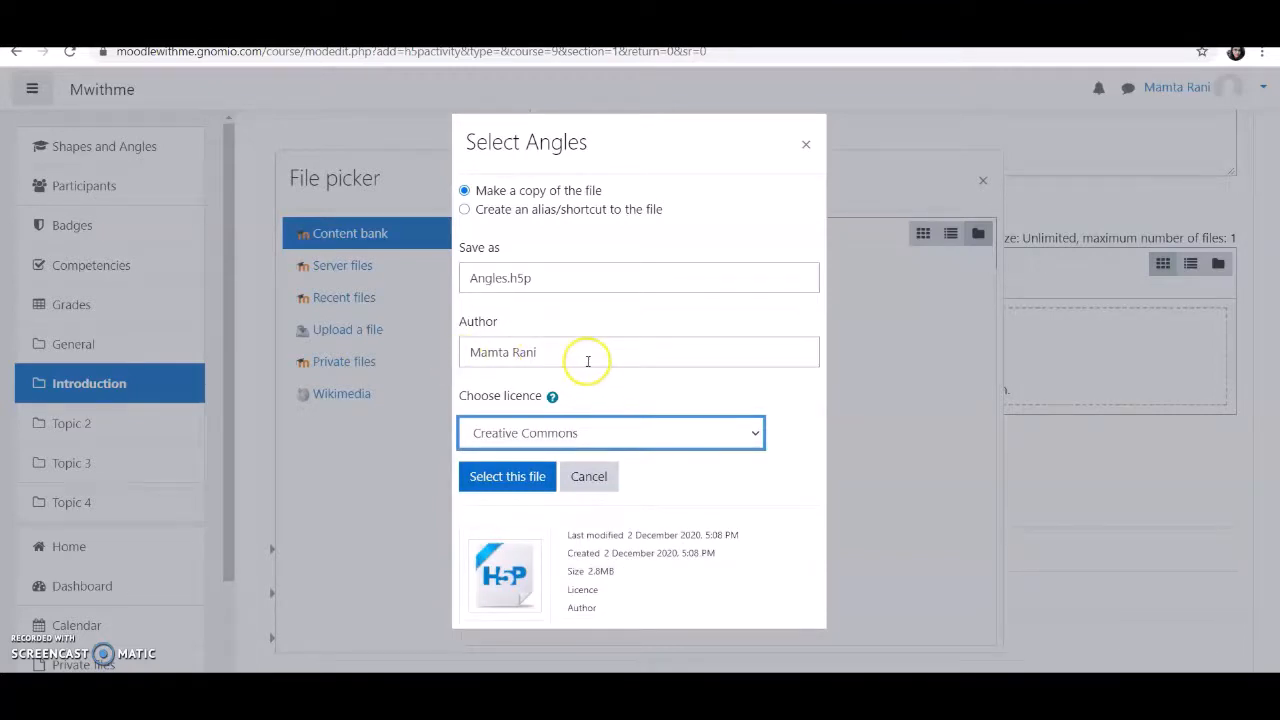
left_click(522, 480)
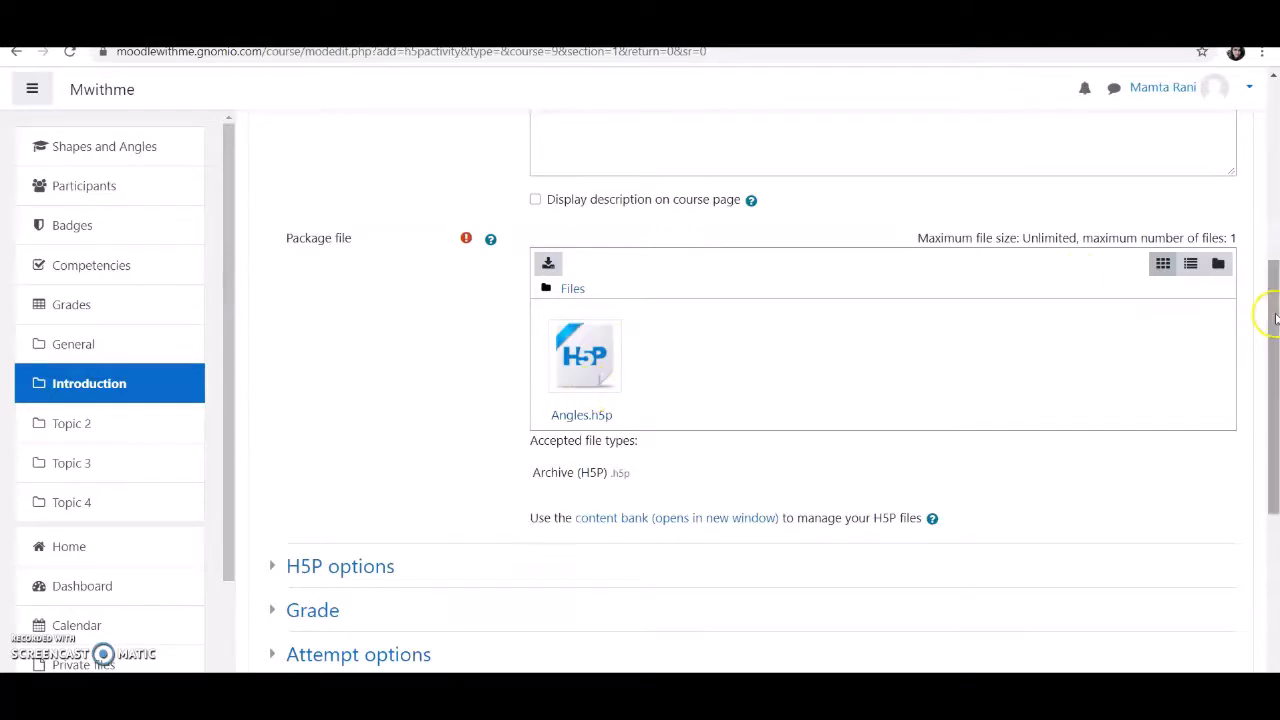
Enable Allow download, Embed button and Copyright button in the activity's H5P options.
scroll(1271, 314, "down", 2)
scroll(1271, 400, "down", 1)
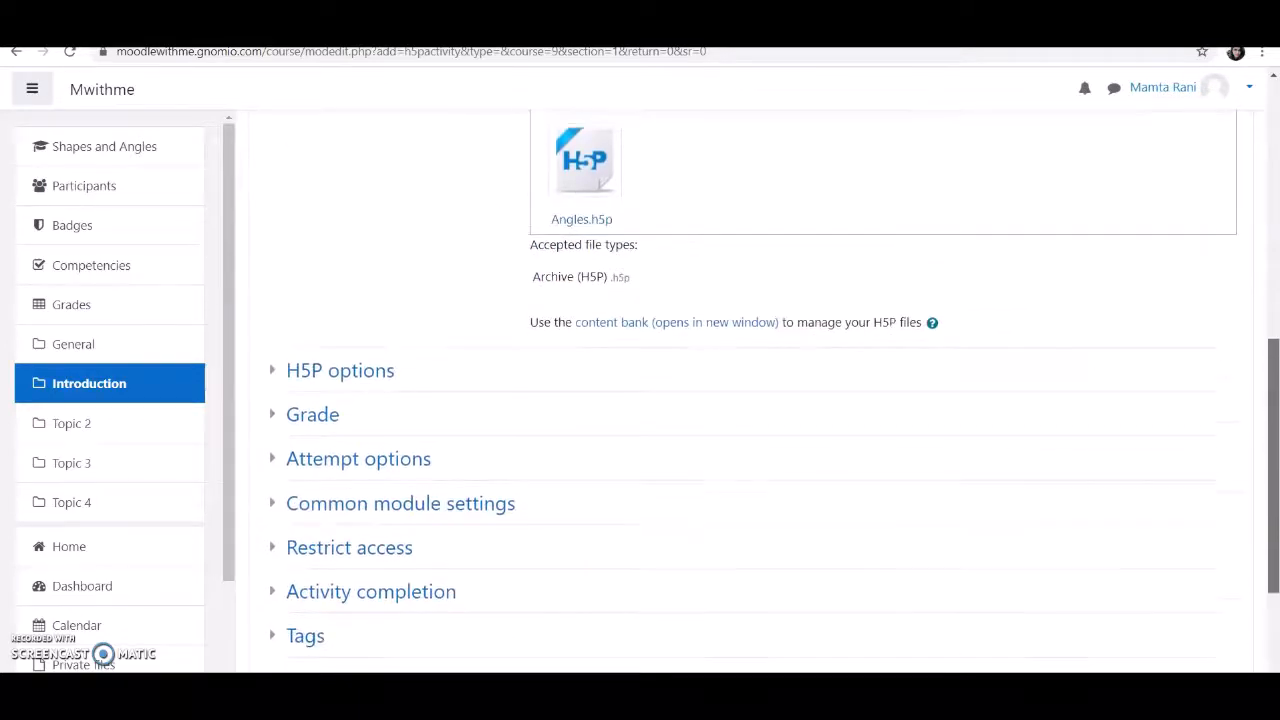
left_click(347, 370)
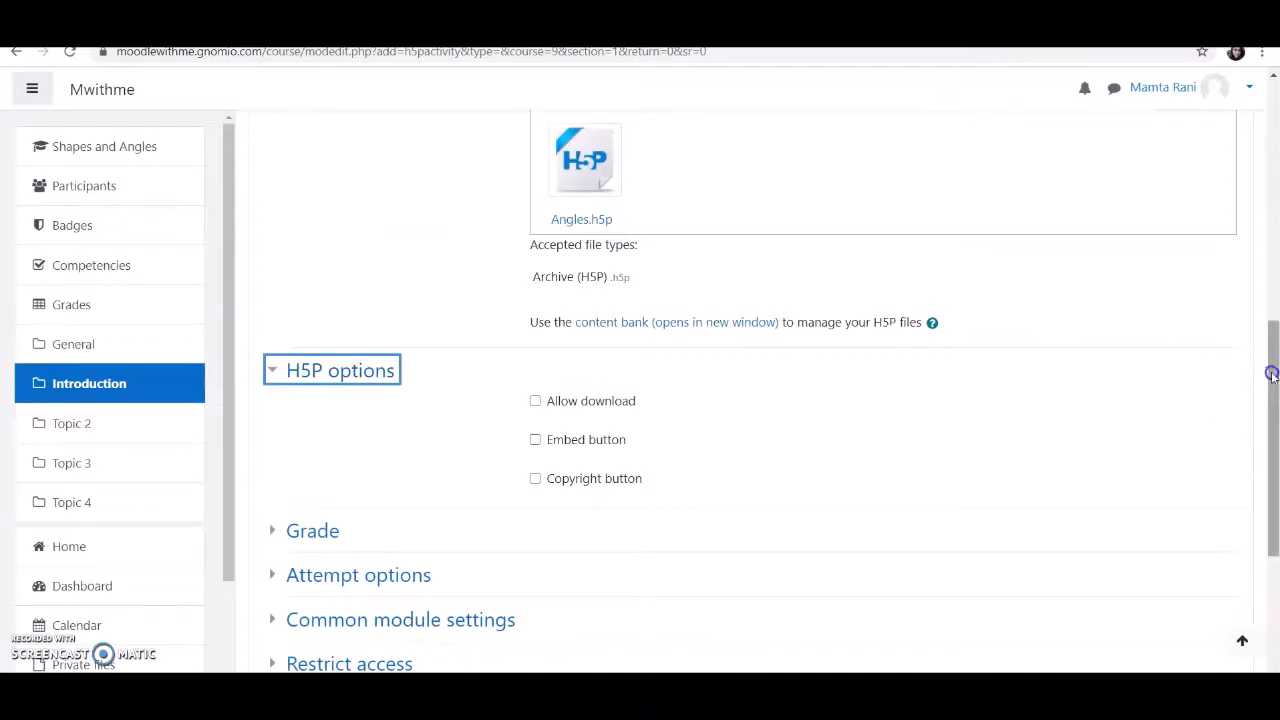
scroll(1273, 405, "down", 1)
scroll(1273, 405, "down", 2)
left_click(535, 220)
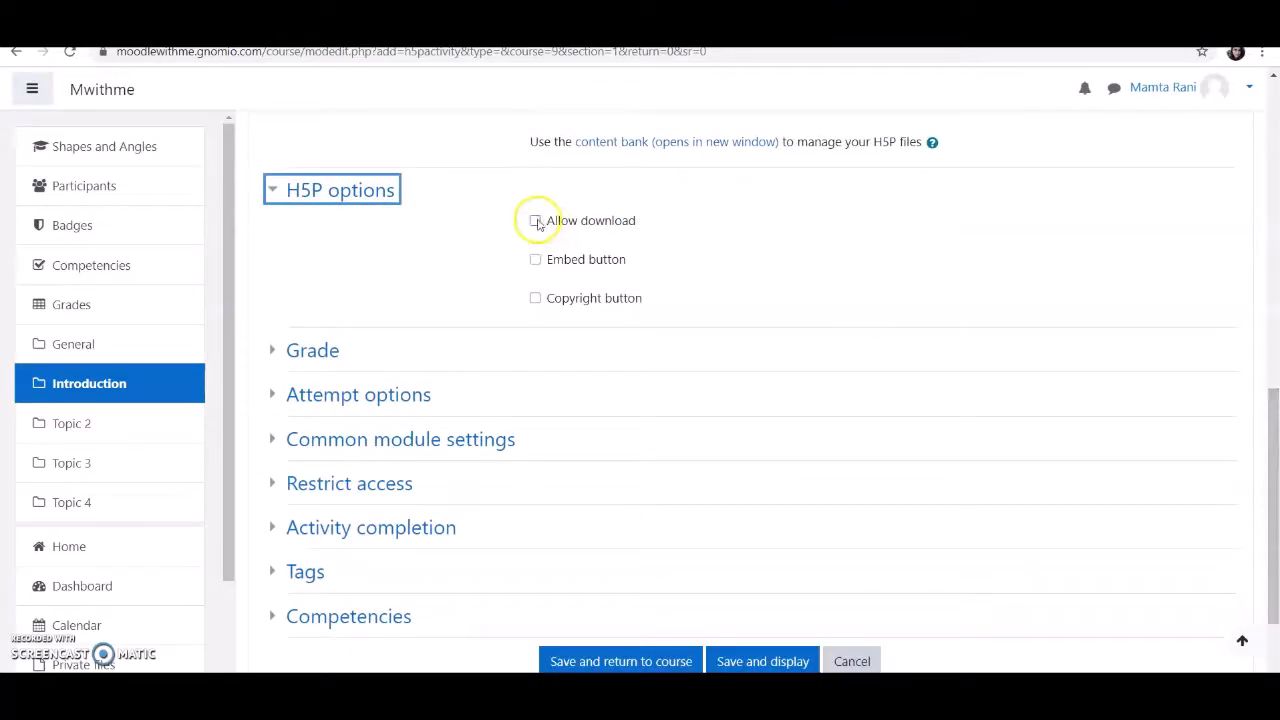
left_click(535, 259)
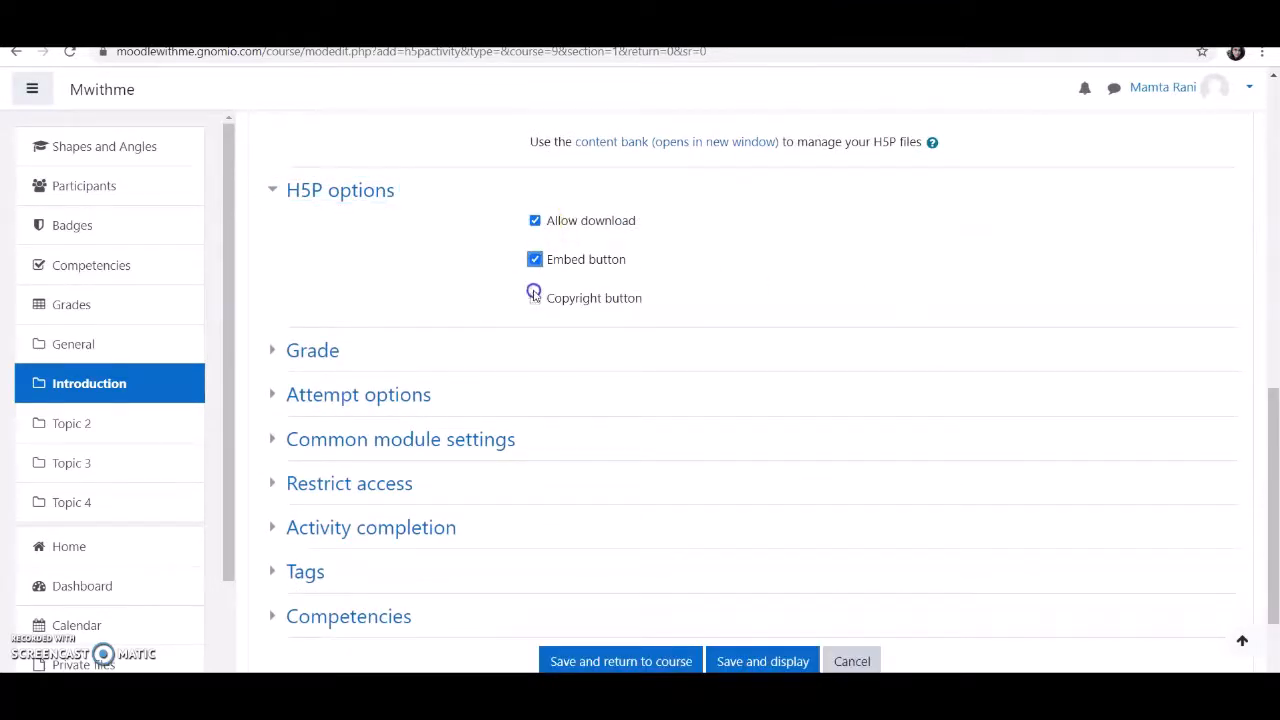
left_click(534, 298)
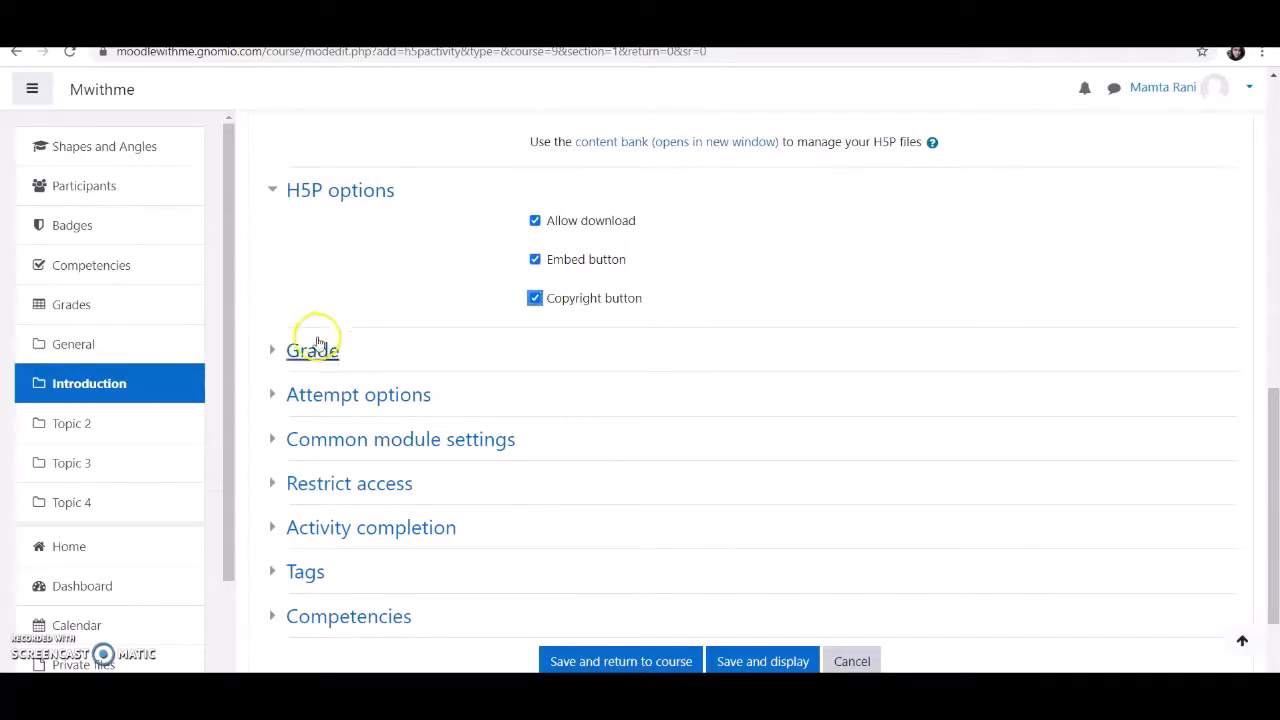
Set the activity's grade to pass to 50, keeping the Point grade type.
left_click(310, 350)
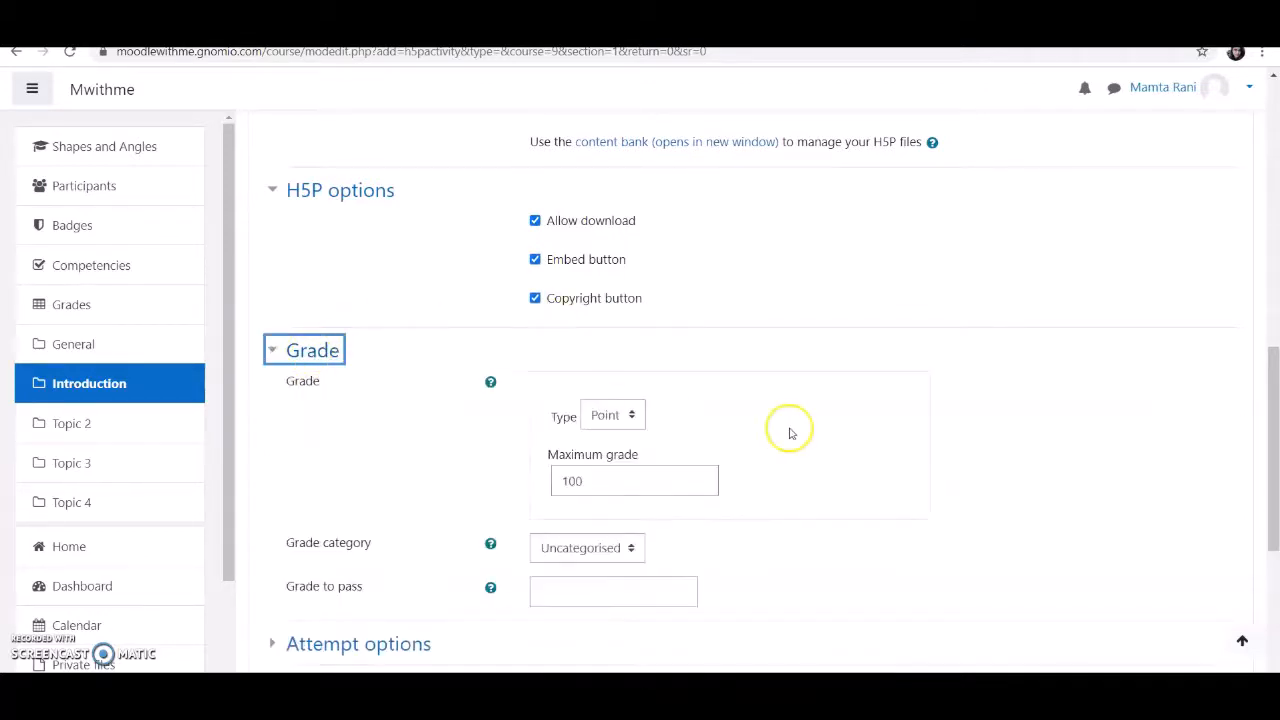
scroll(1266, 420, "down", 3)
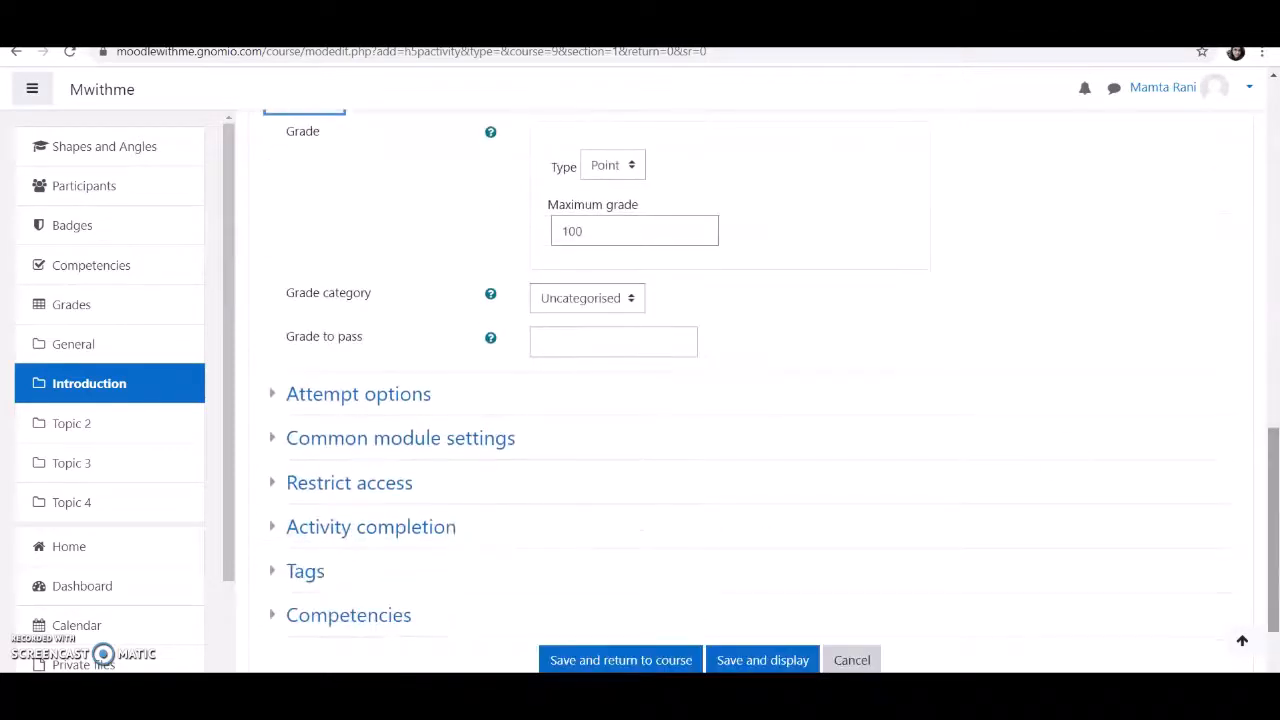
left_click(628, 164)
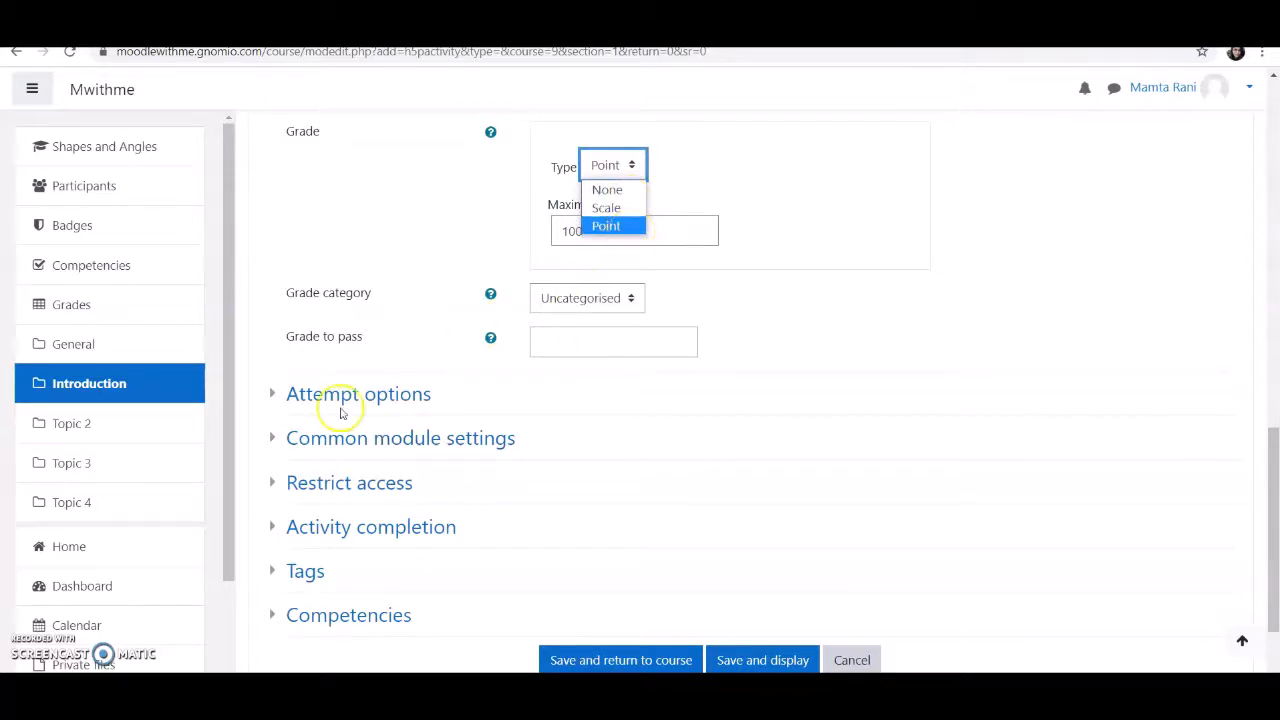
left_click(560, 343)
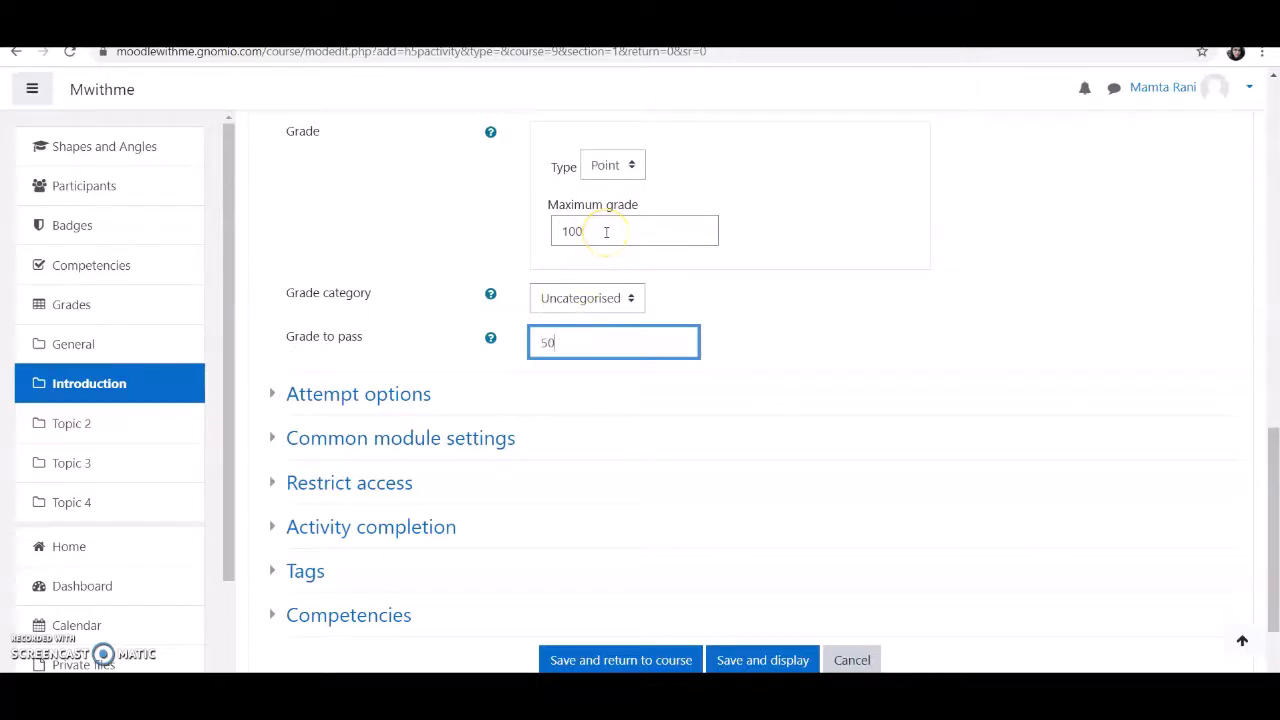
Check the attempt options, and save and display the Angles activity.
left_click(345, 398)
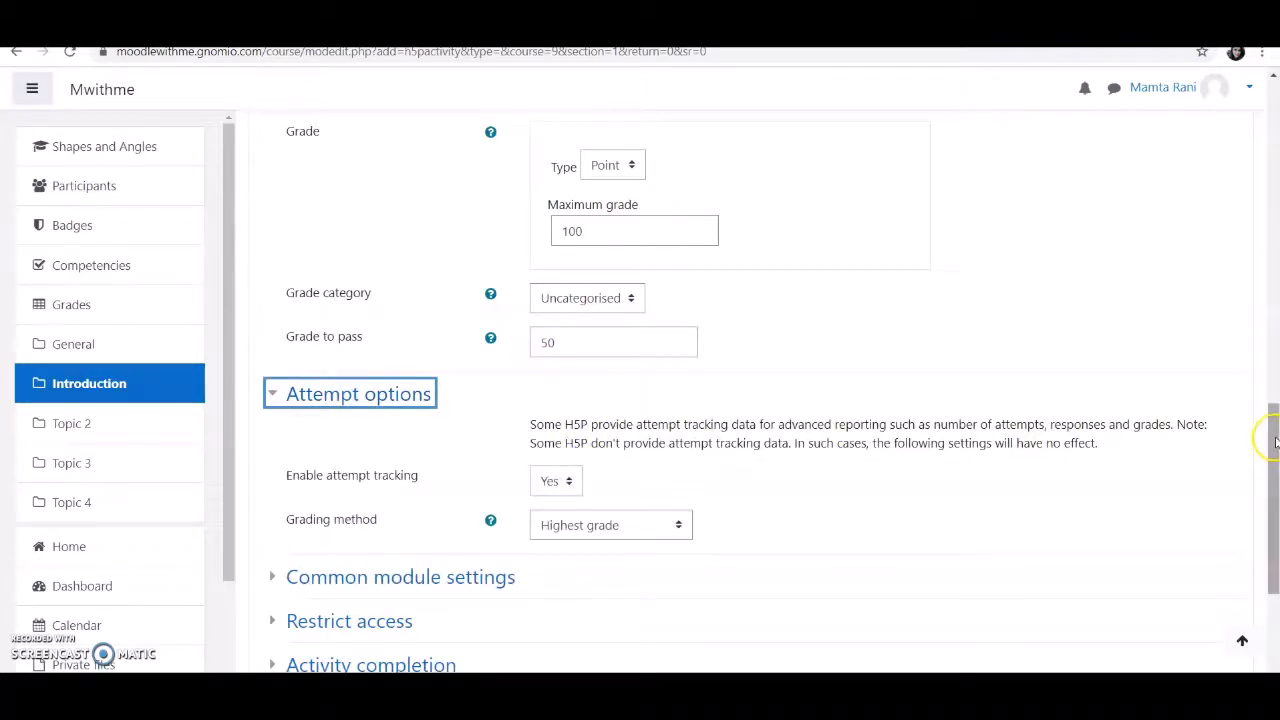
left_click_drag(1273, 430, 1273, 515)
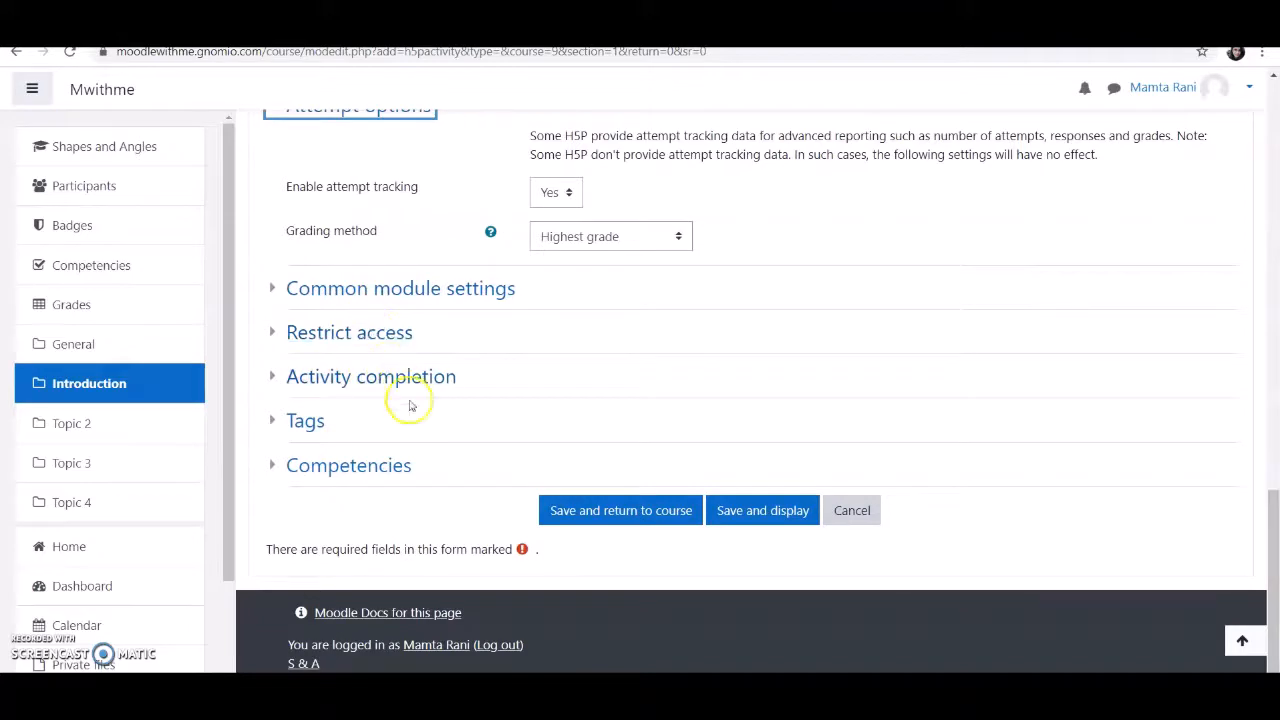
left_click(773, 516)
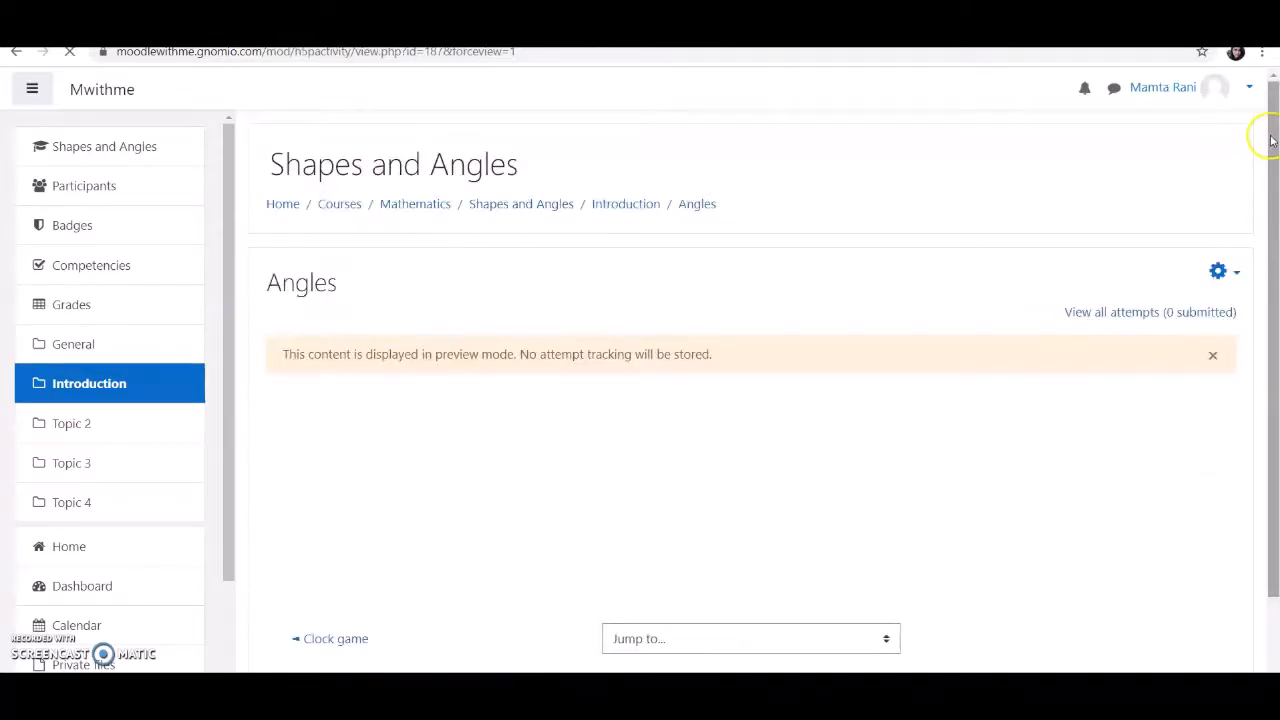
scroll(1268, 130, "down", 2)
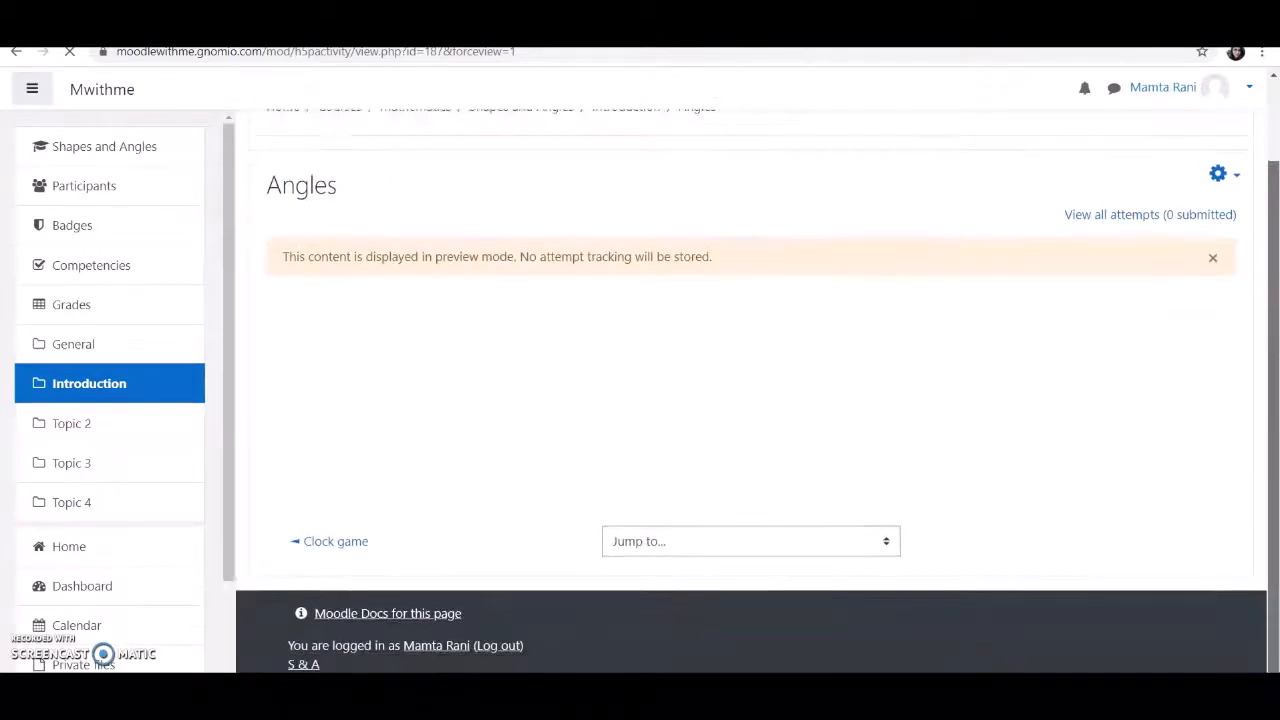
mouse_move(1276, 152)
left_mouse_down()
mouse_move(1276, 97)
mouse_move(1273, 349)
mouse_move(1274, 135)
left_mouse_up()
Return to the course's Introduction section and turn off editing for the Shapes and Angles course.
left_click(613, 168)
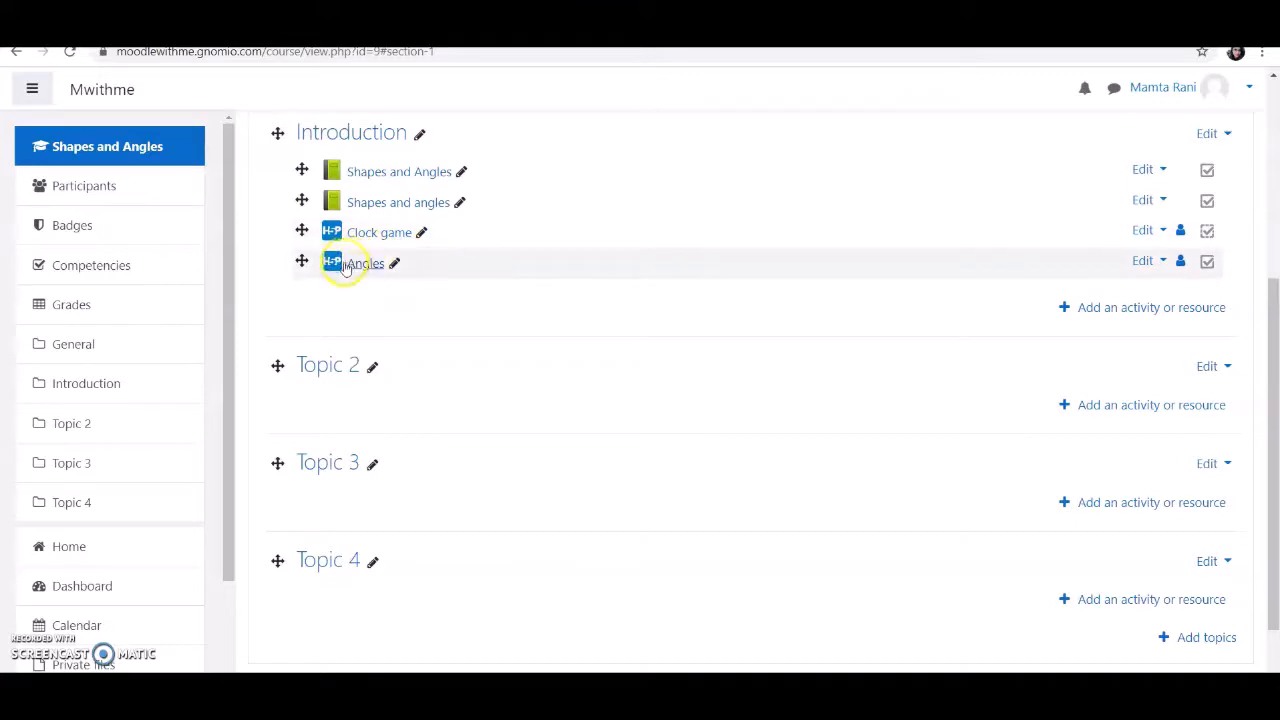
left_click_drag(1273, 379, 1273, 180)
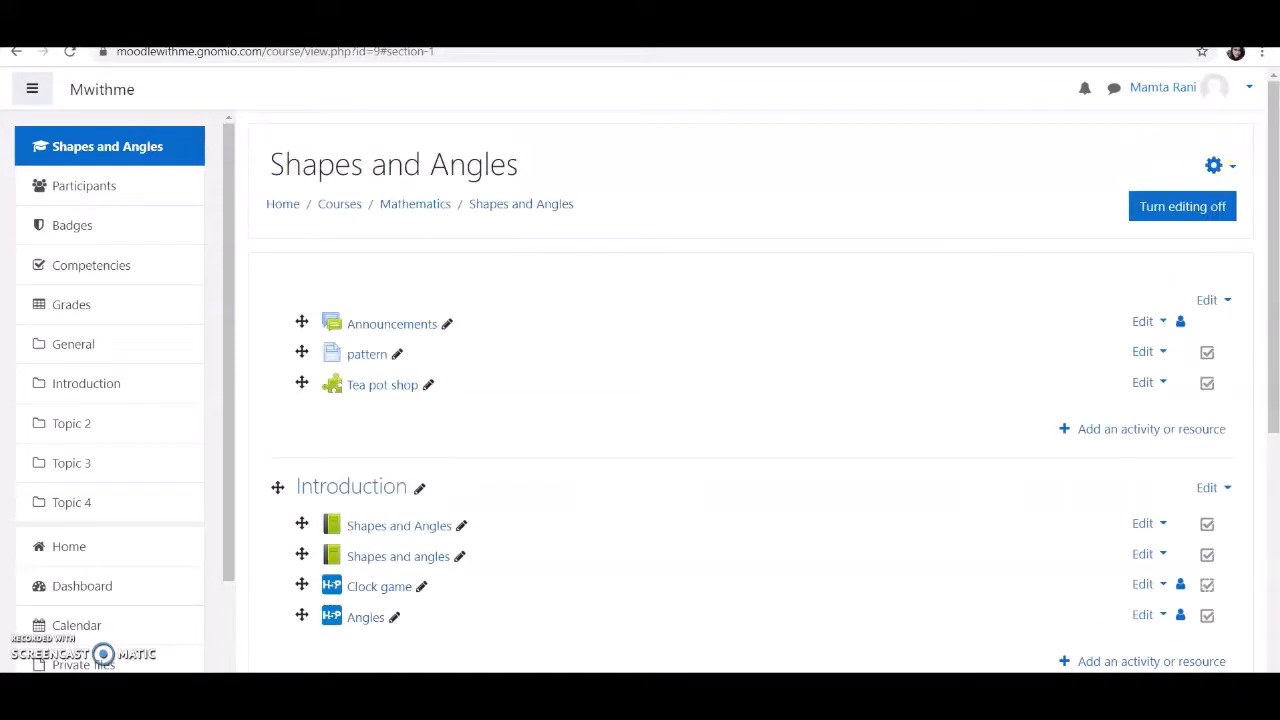
left_click(1180, 207)
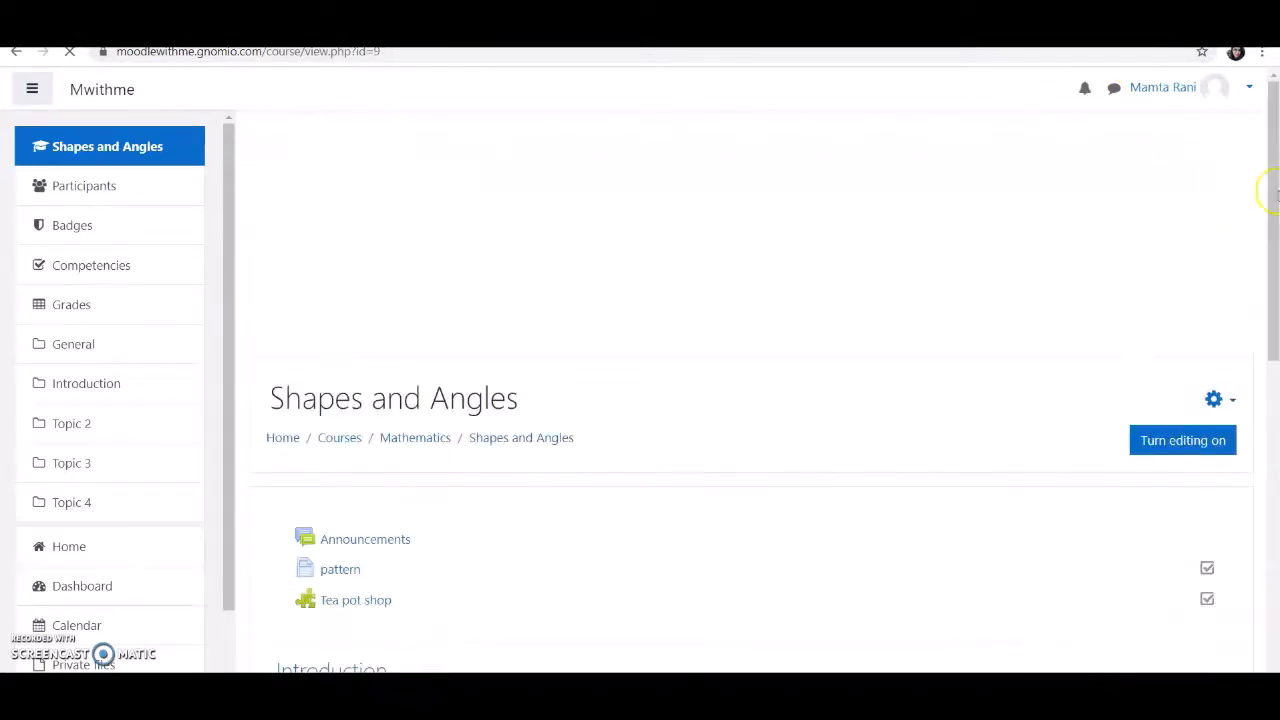
left_click_drag(1274, 186, 1274, 342)
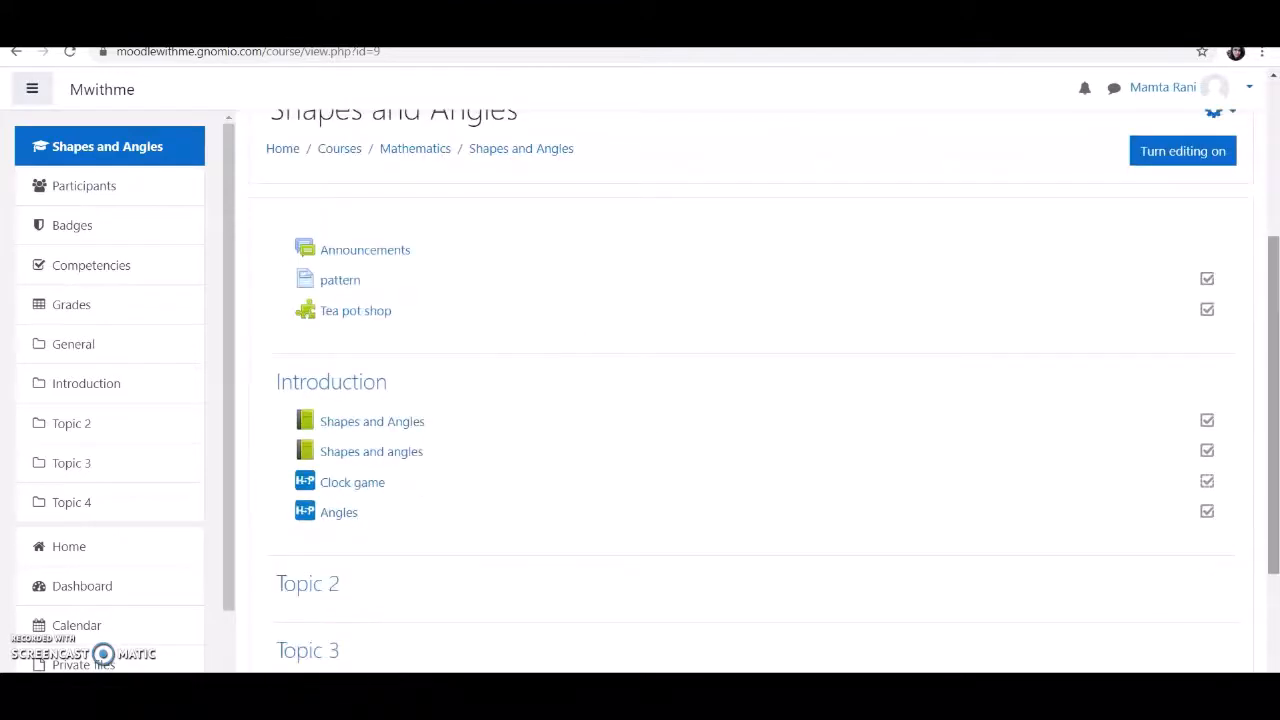